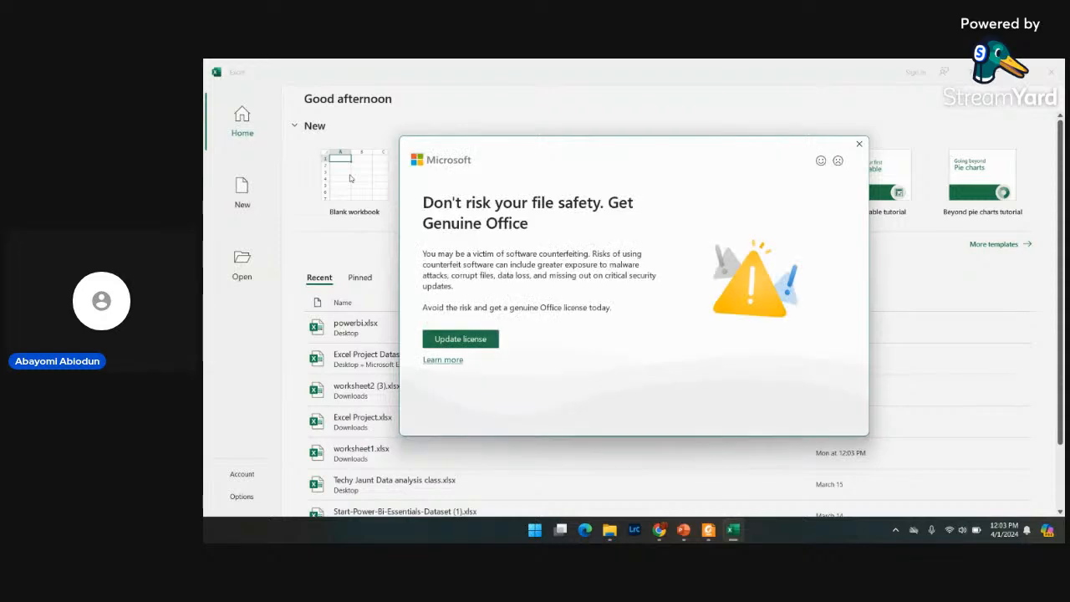
- Dismiss the licence warning, create a blank workbook and close its licence notification bar
click(858, 145)
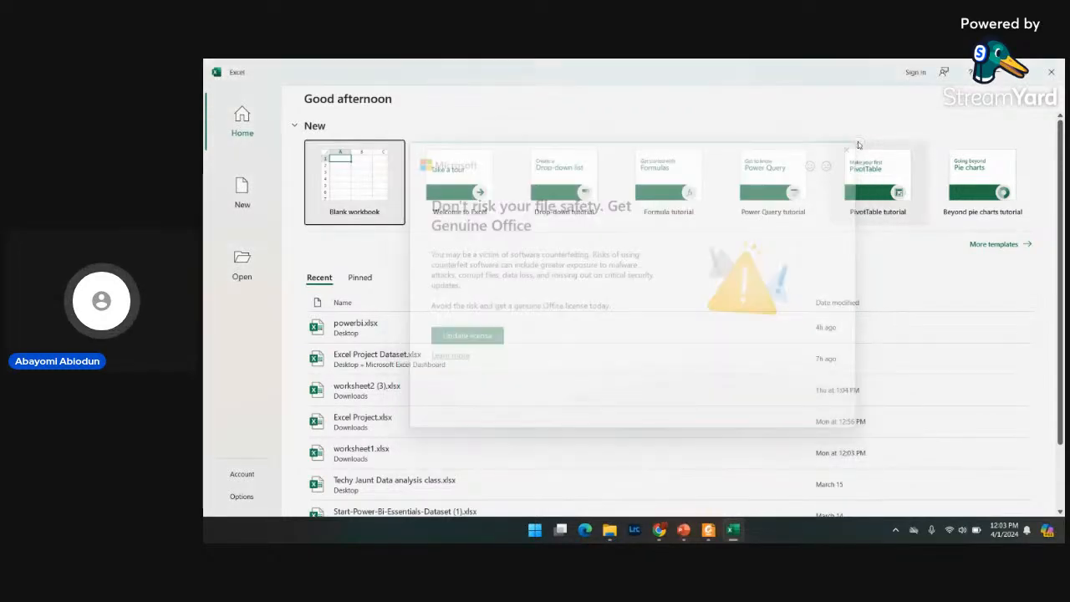
click(330, 182)
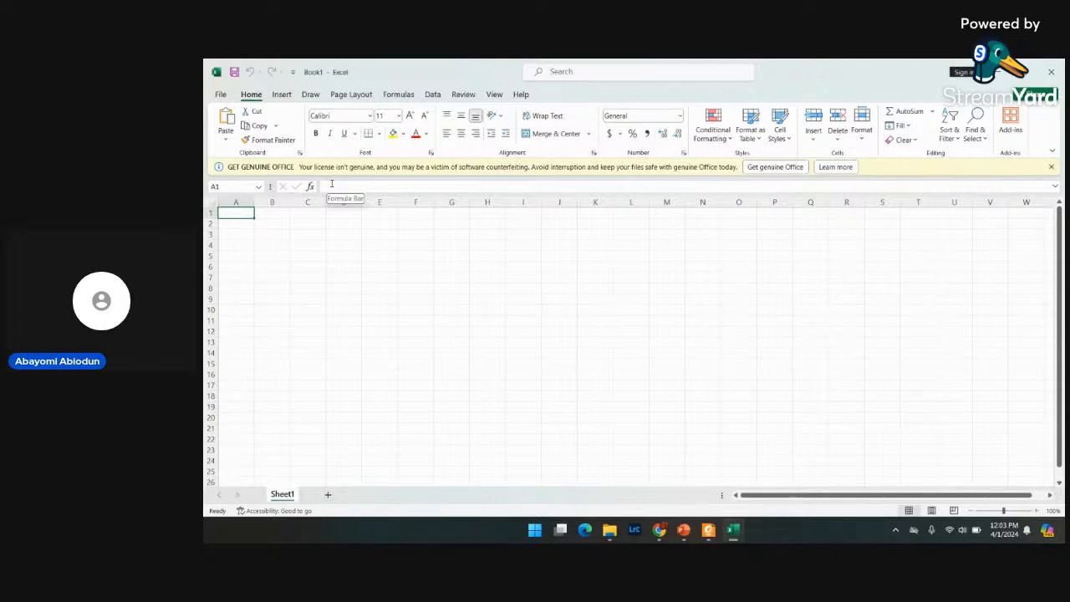
click(1051, 167)
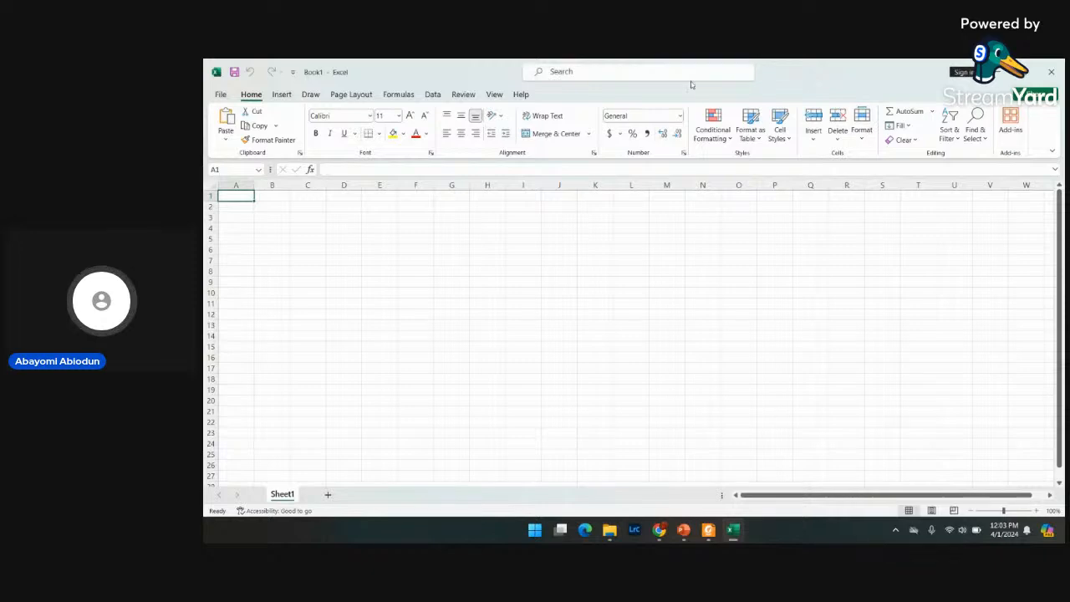
- Set the worksheet's zoom to 150% and select cell A1
click(497, 95)
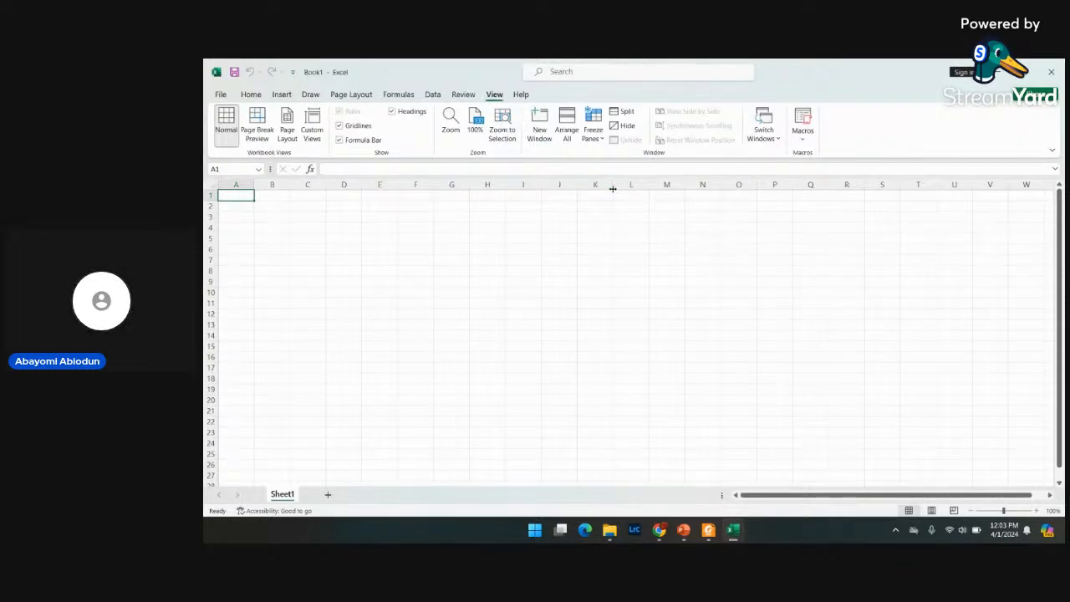
click(450, 130)
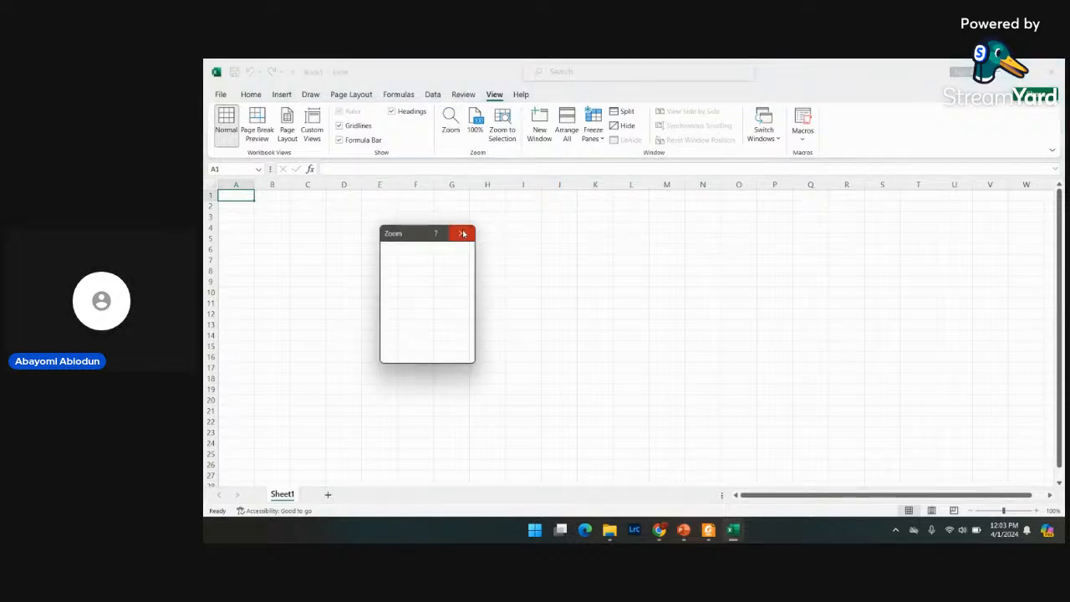
click(462, 233)
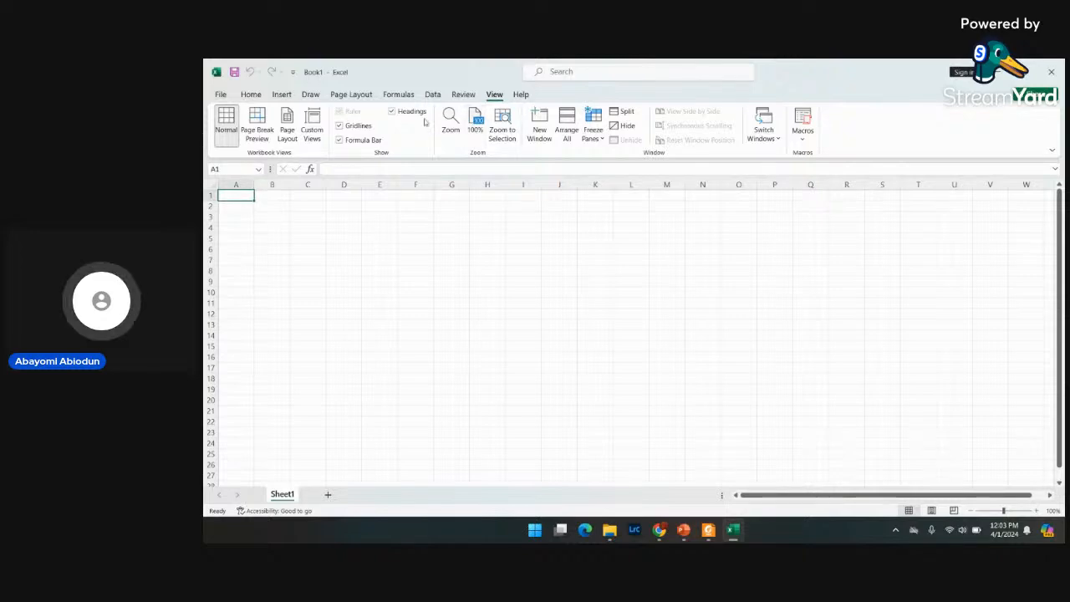
click(235, 184)
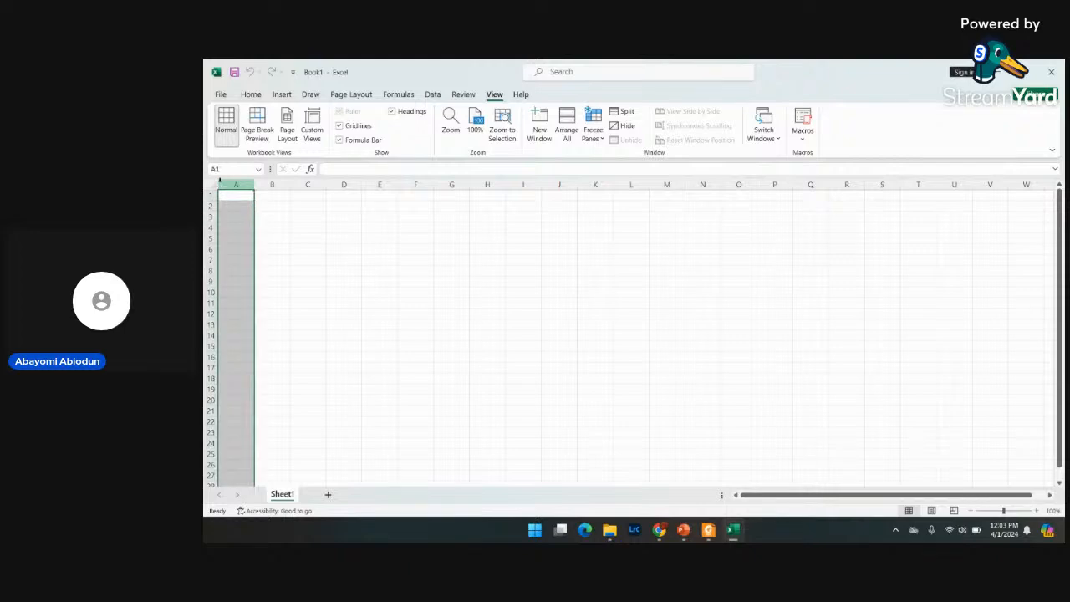
click(213, 185)
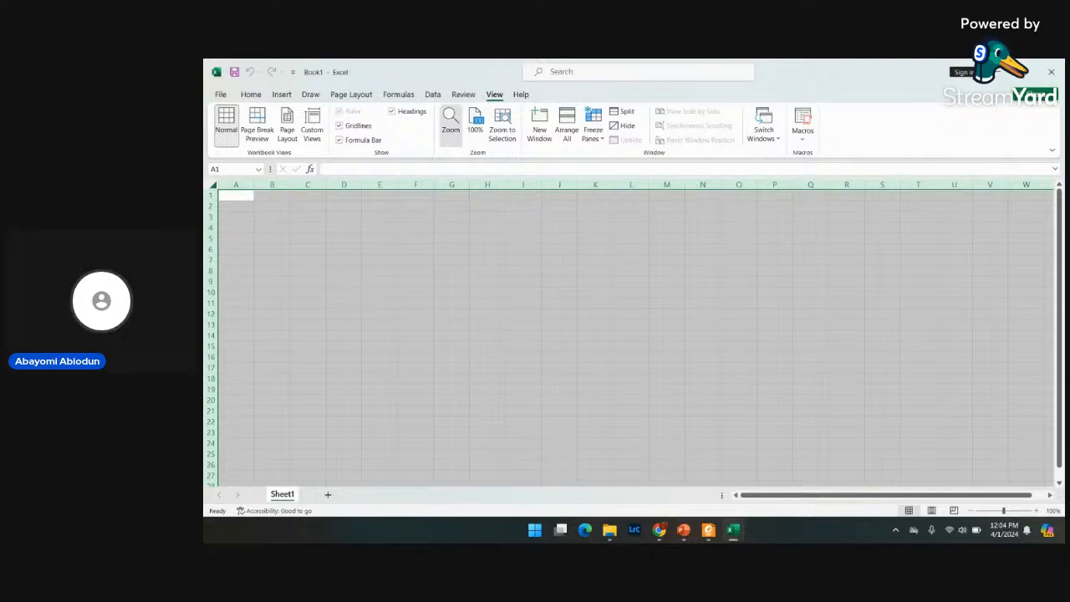
click(451, 121)
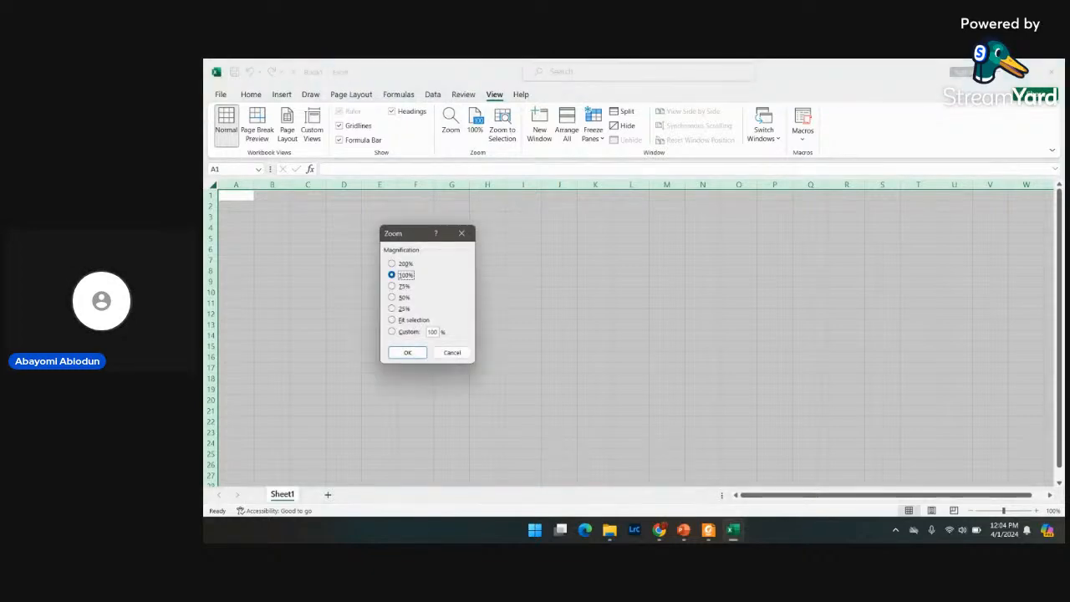
click(435, 332)
key(BackSpace)
click(405, 352)
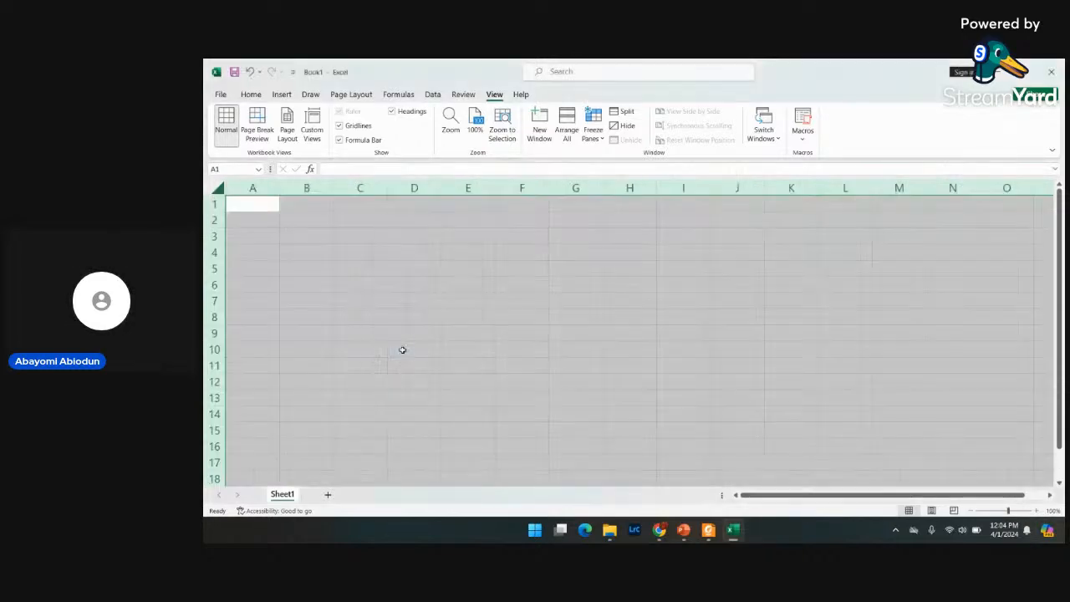
click(306, 220)
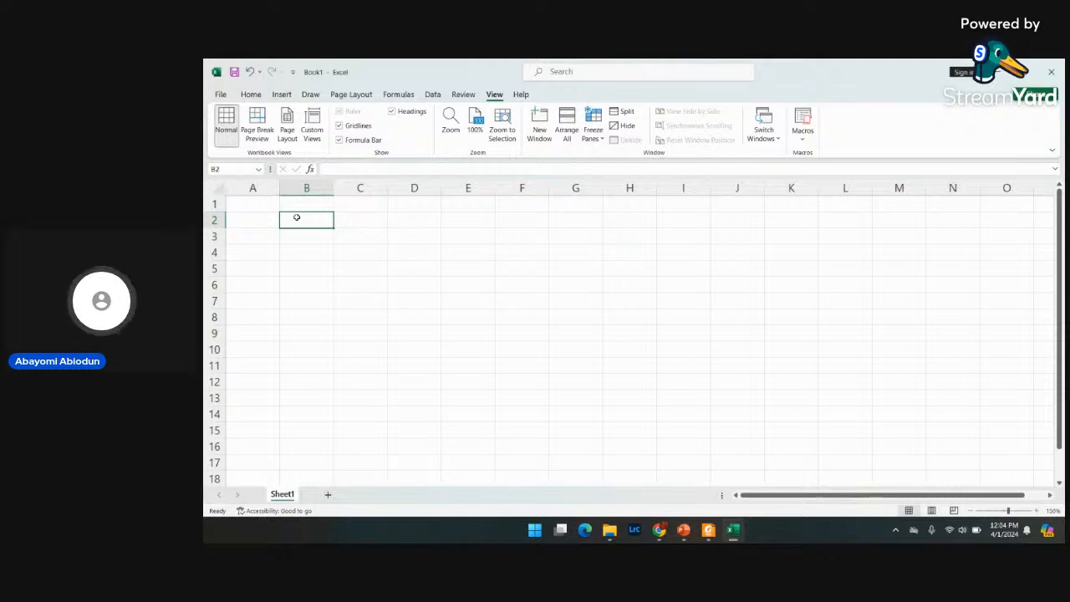
click(254, 198)
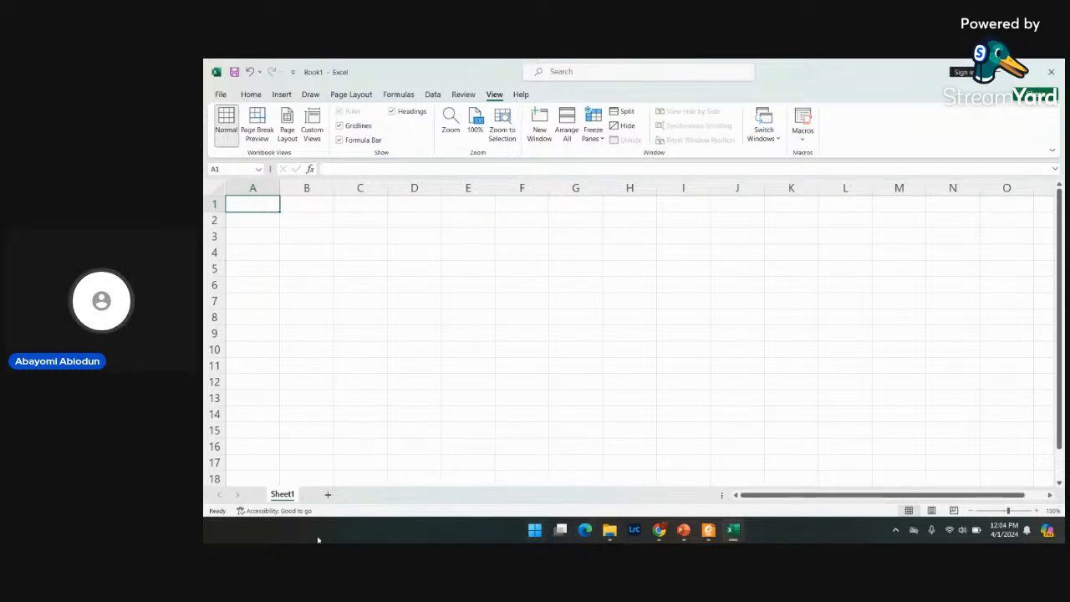
- Search the computer's apps for "micr" and launch Word
click(534, 529)
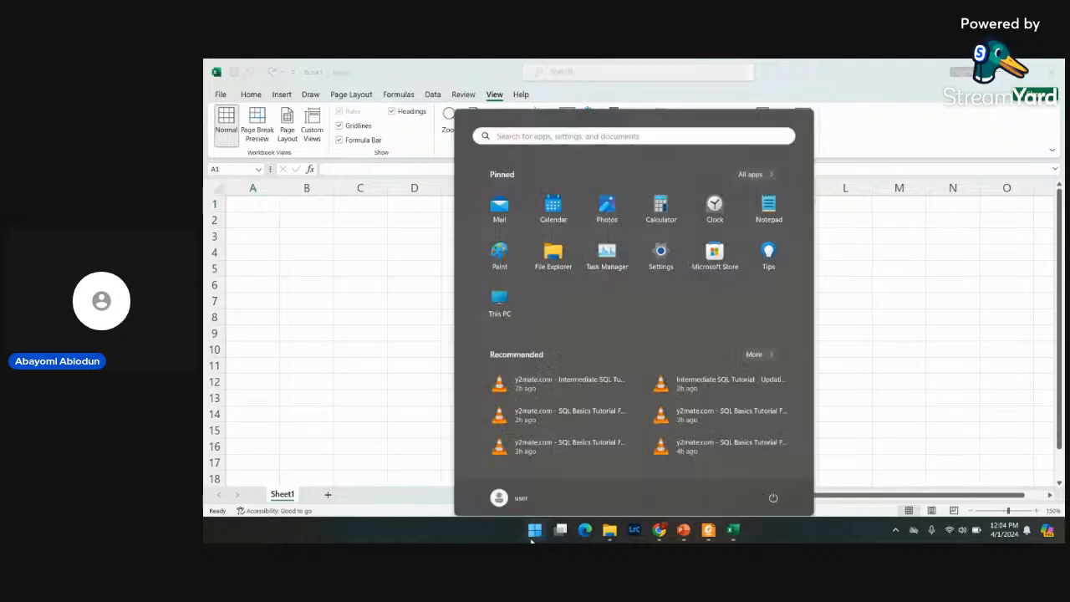
click(553, 131)
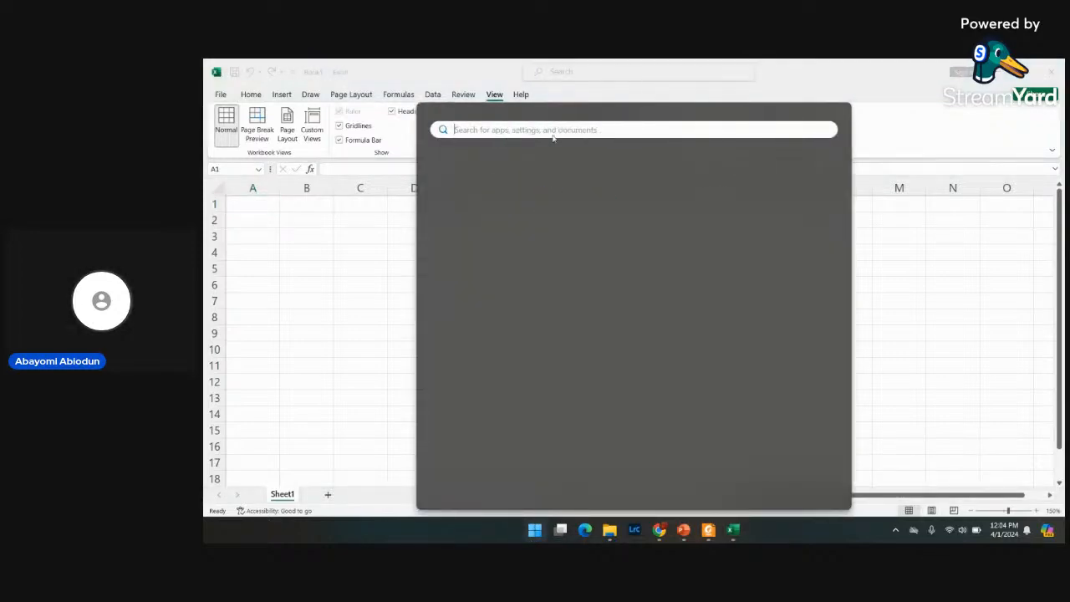
text(d)
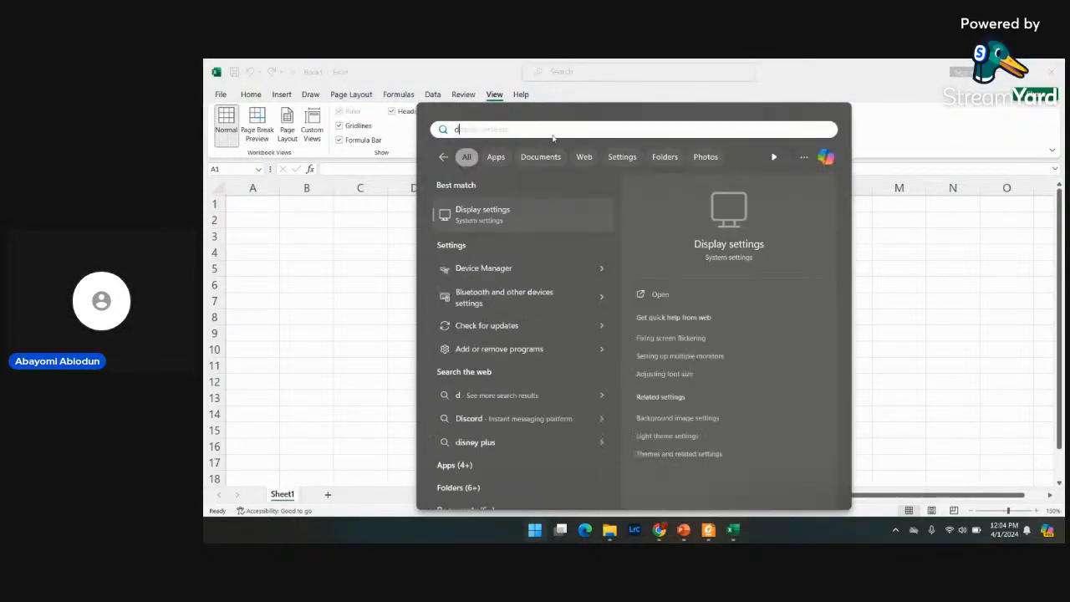
key(BackSpace)
text(micr)
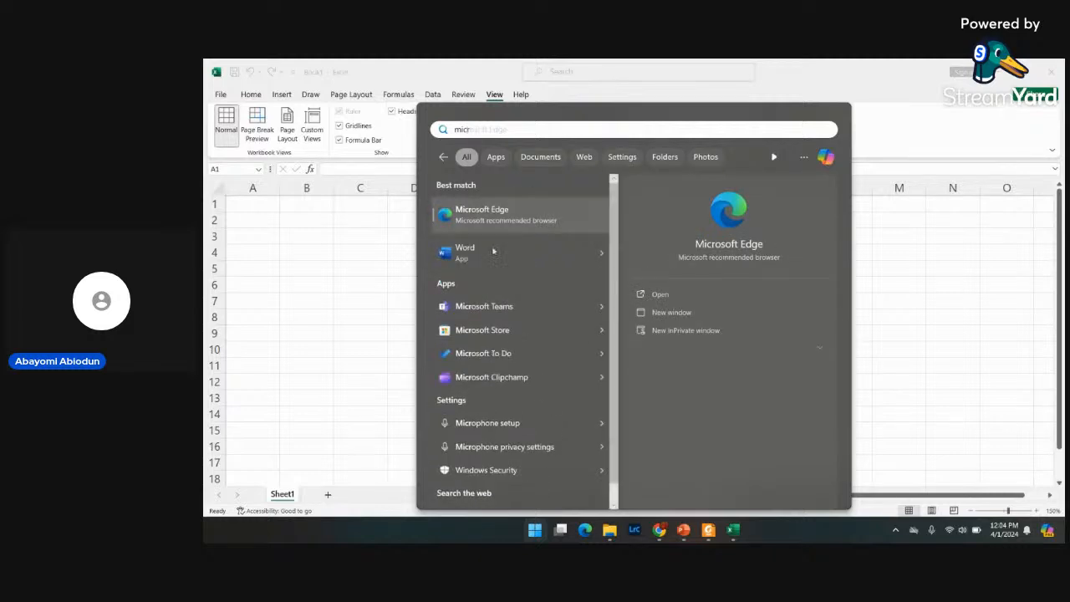
click(484, 256)
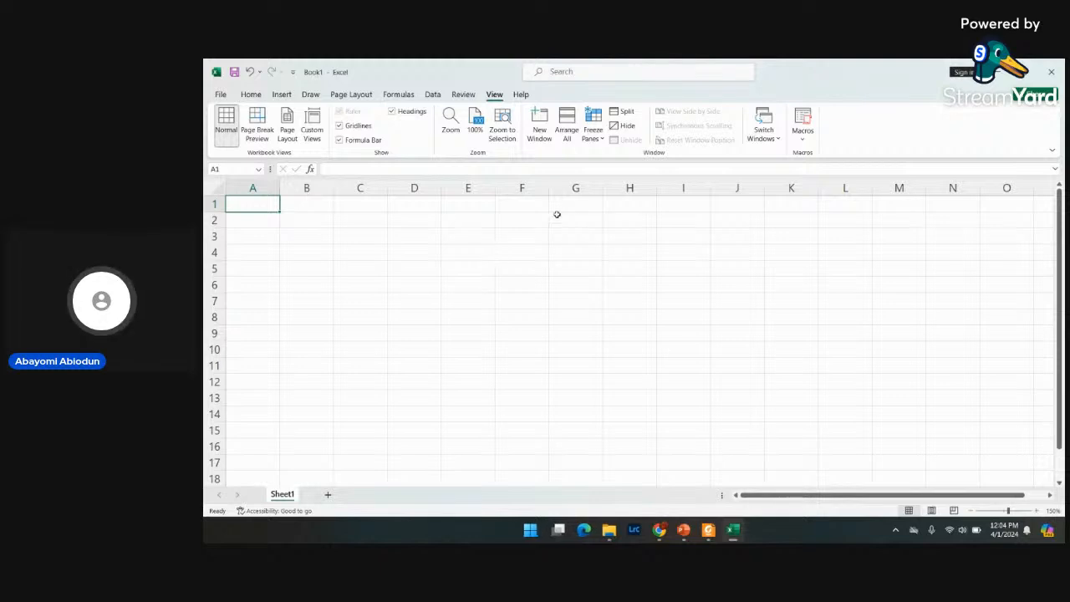
- Bring up the auto-recovered Document2 window in Word, create a new blank document and maximize its window
click(744, 538)
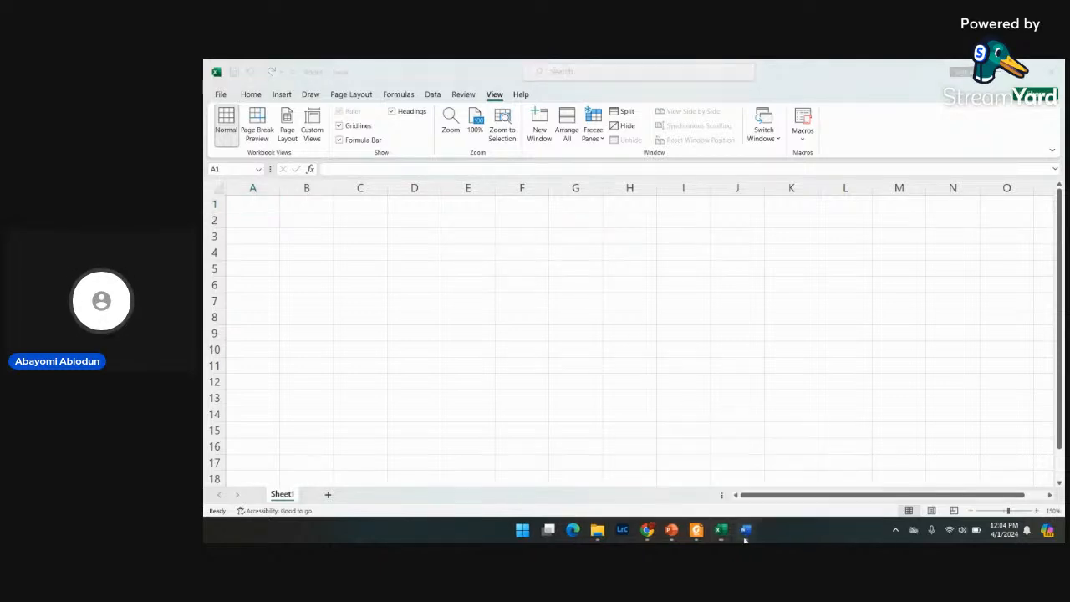
mouse_move(744, 537)
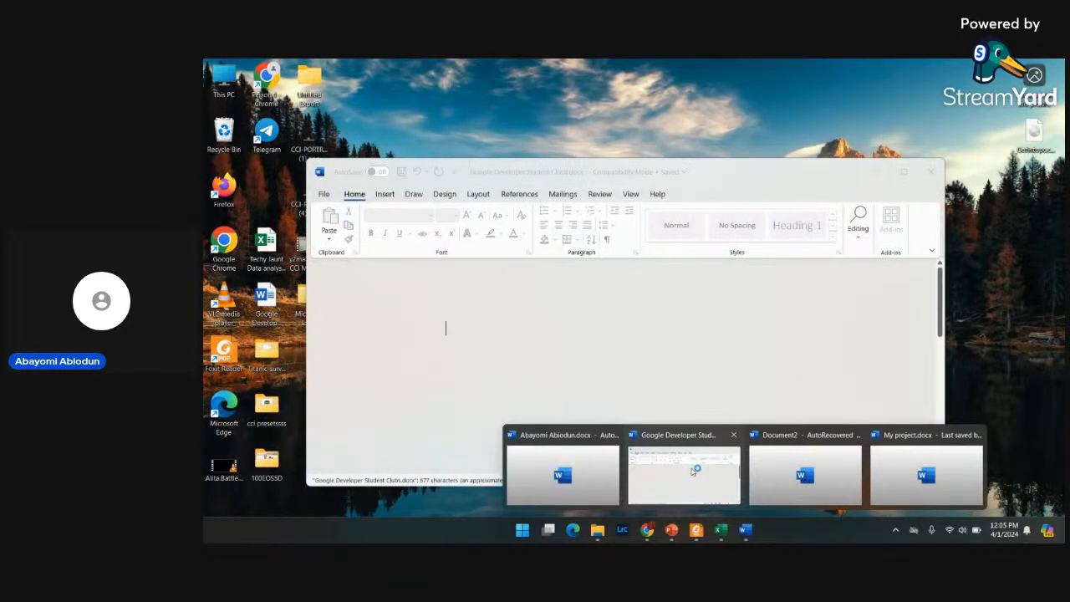
click(807, 475)
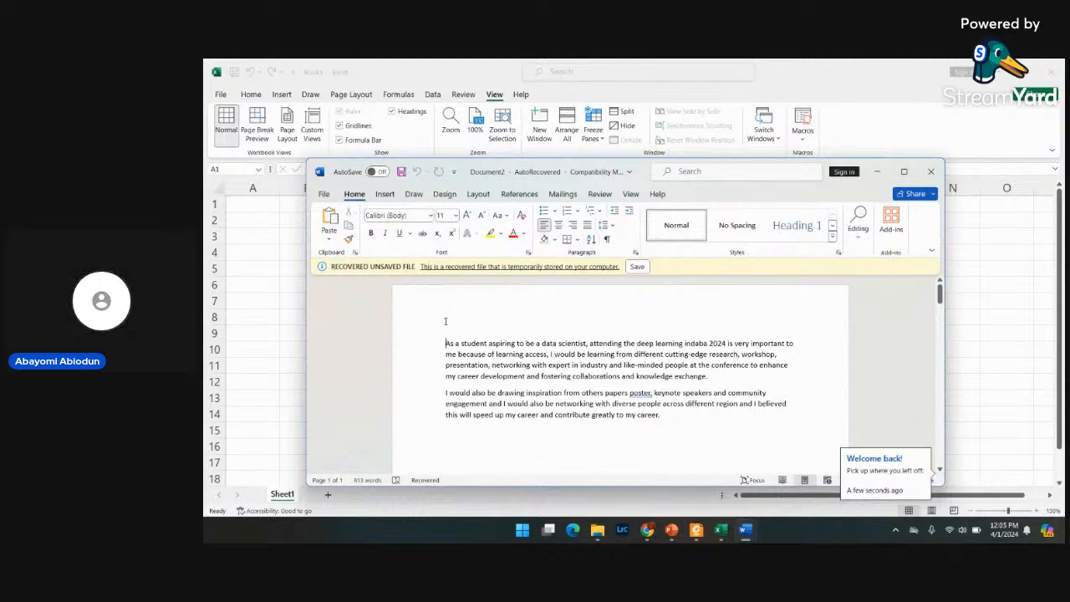
click(324, 194)
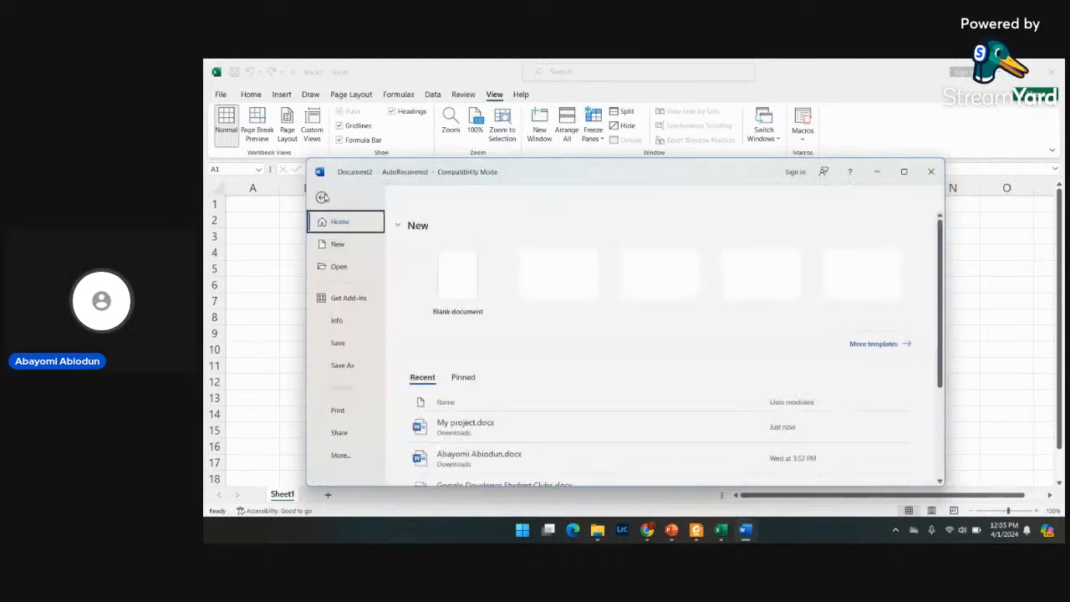
click(484, 281)
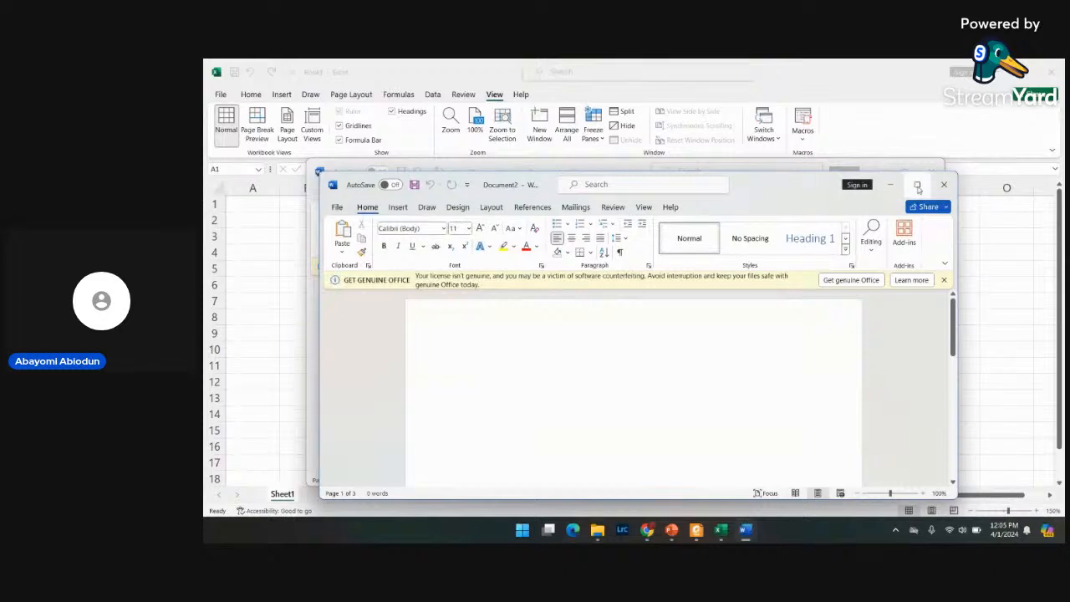
click(917, 185)
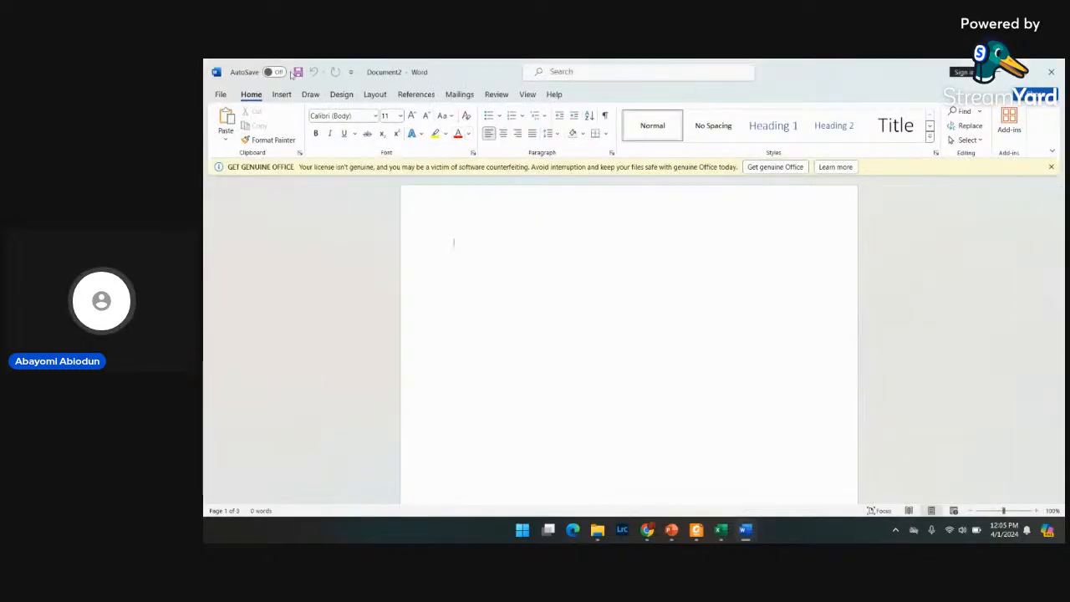
- Set the blank document's zoom to 200%
click(526, 94)
click(544, 124)
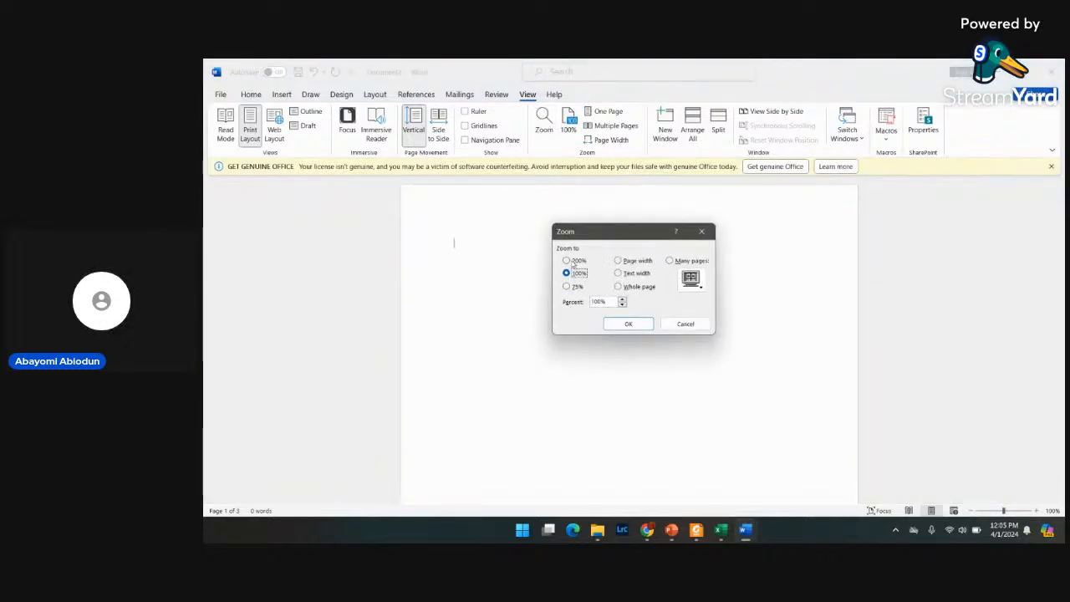
click(572, 261)
click(625, 325)
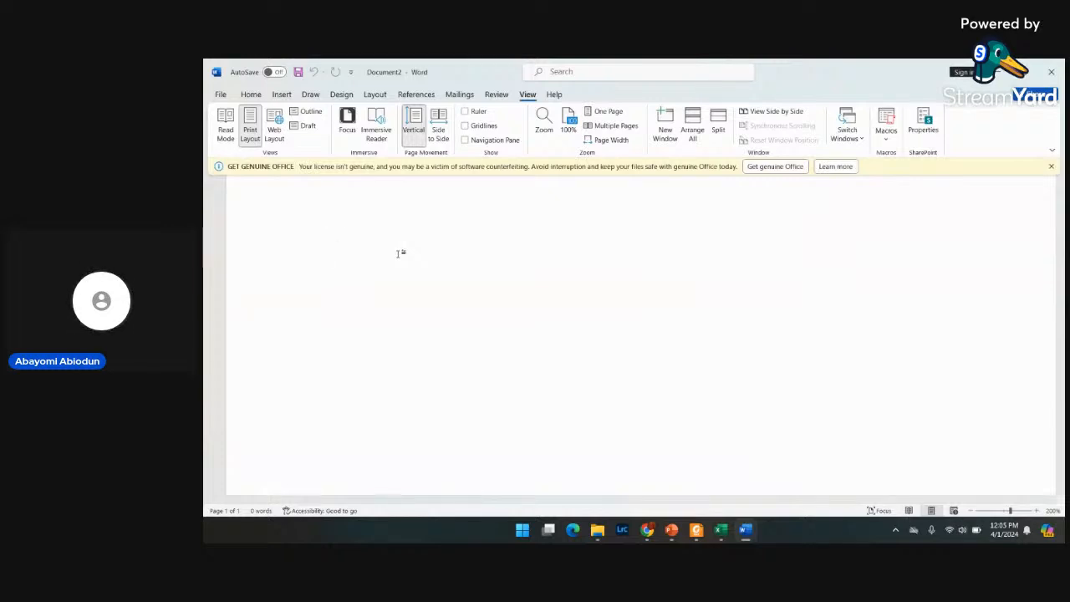
text(P)
key(BackSpace)
text(first)
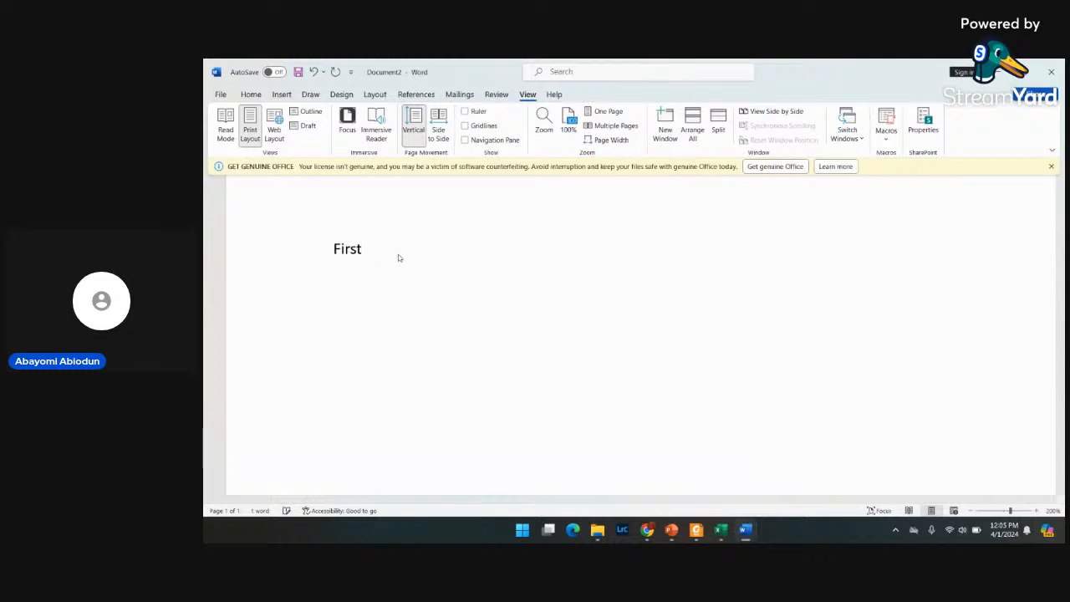
key(BackSpace)
key(BackSpace)
key(BackSpace)
key(BackSpace)
key(BackSpace)
key(BackSpace)
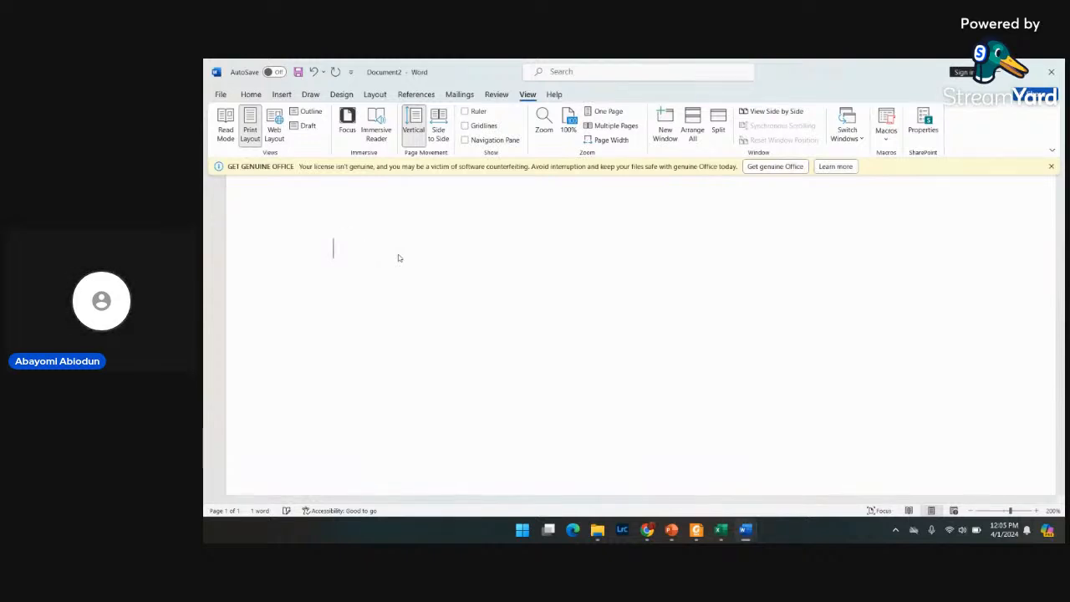
- Write "Understanding the problem" as the document's first line and start a new paragraph below it
text(Unde)
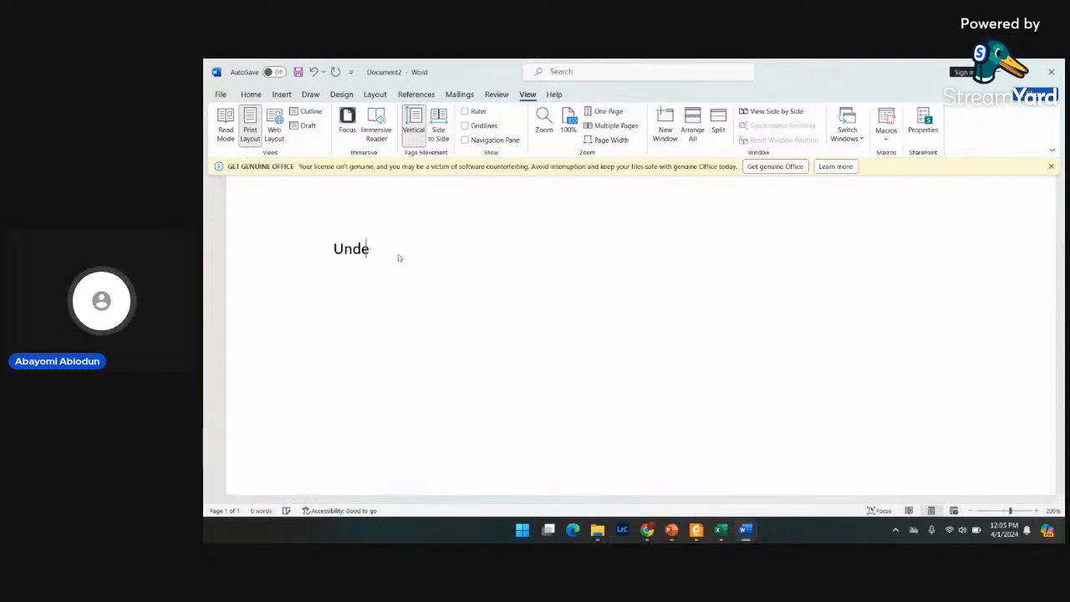
text(rstand)
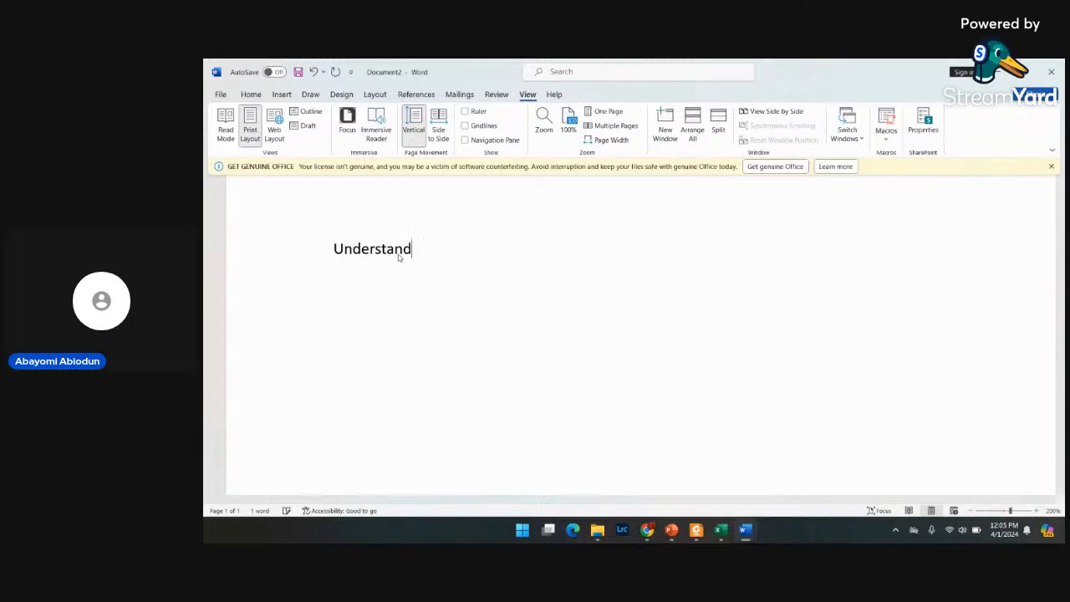
text(ing the )
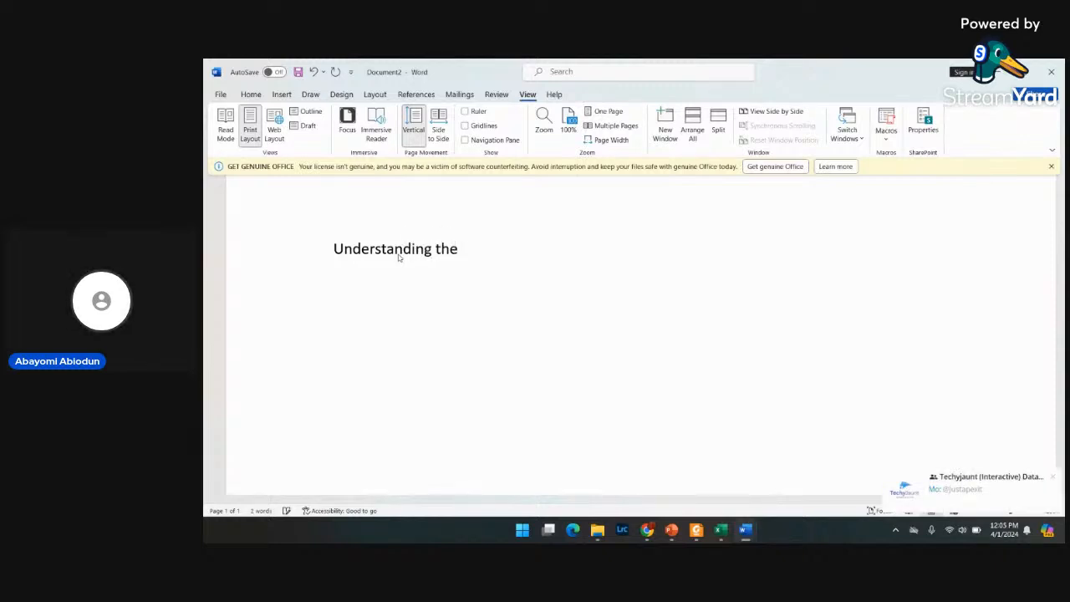
text(probm)
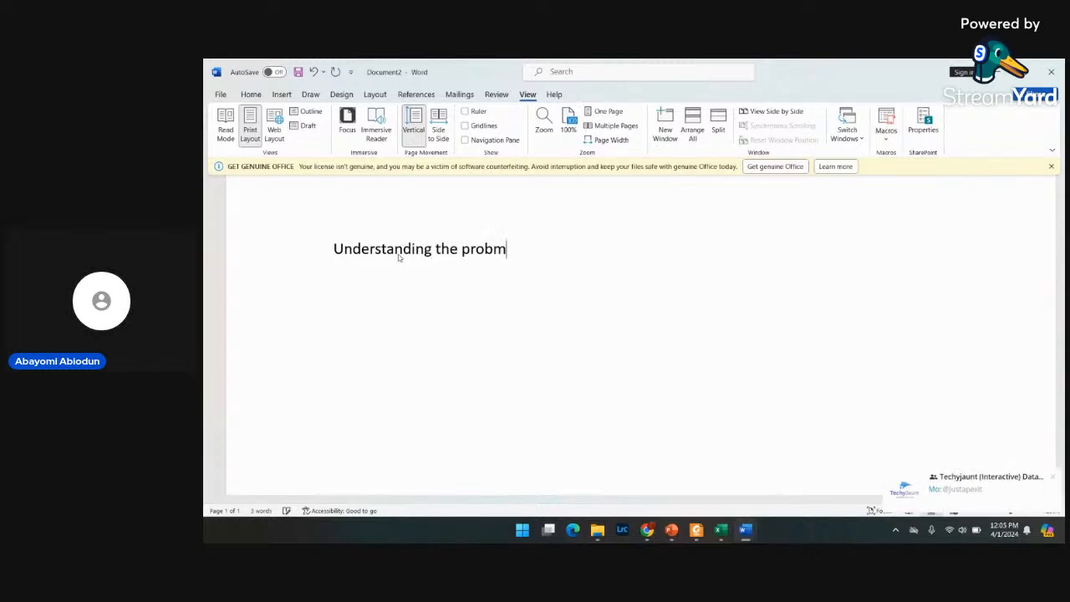
key(BackSpace)
text(lem)
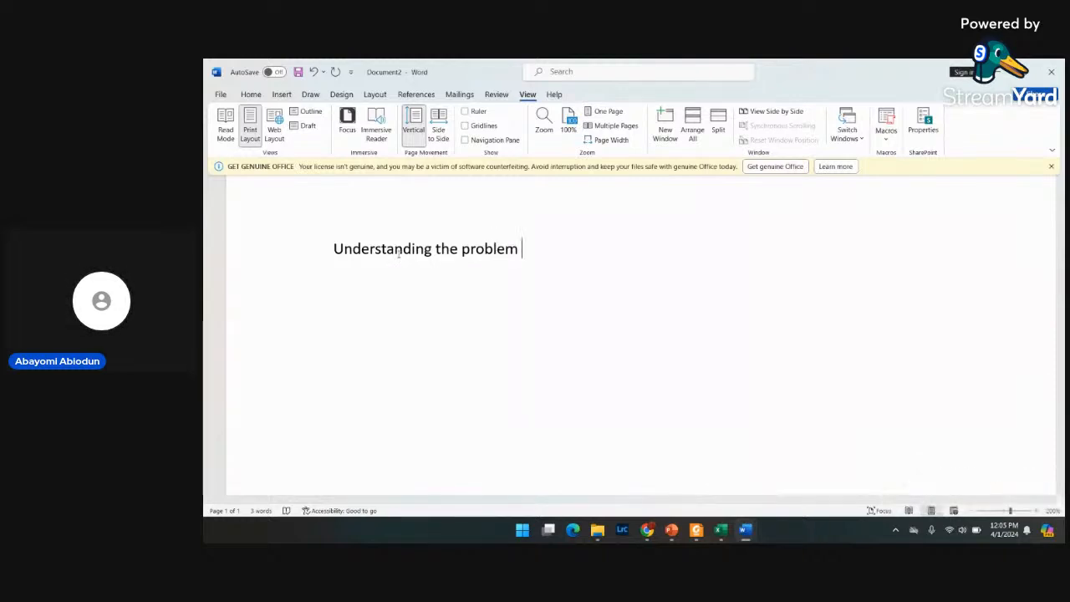
key(Return)
text(know)
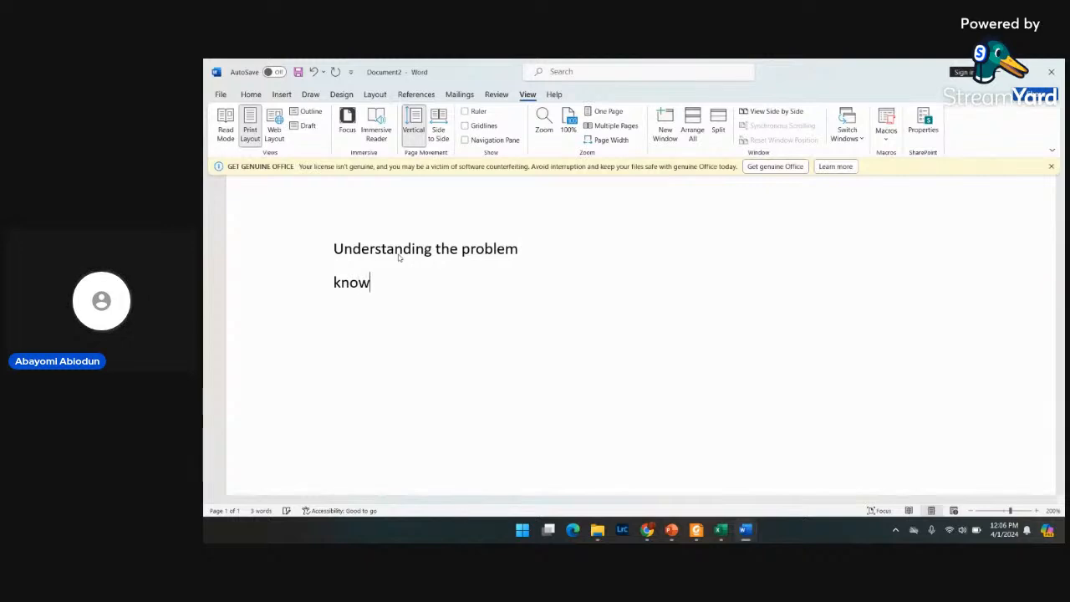
key(BackSpace)
key(BackSpace)
key(BackSpace)
key(BackSpace)
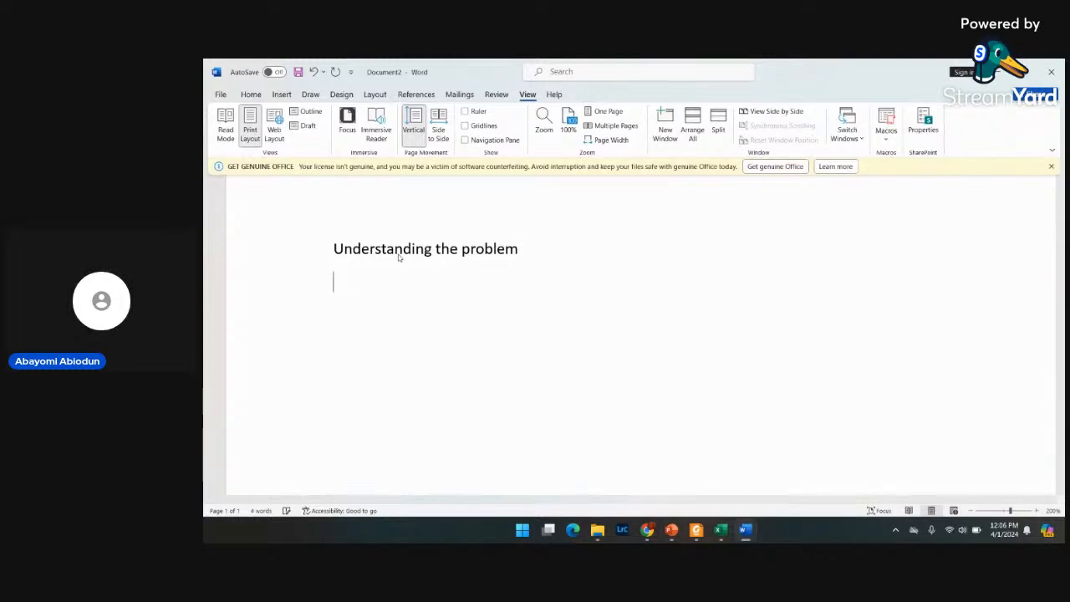
- Write "Understanding data source" as the document's second line
text(knq)
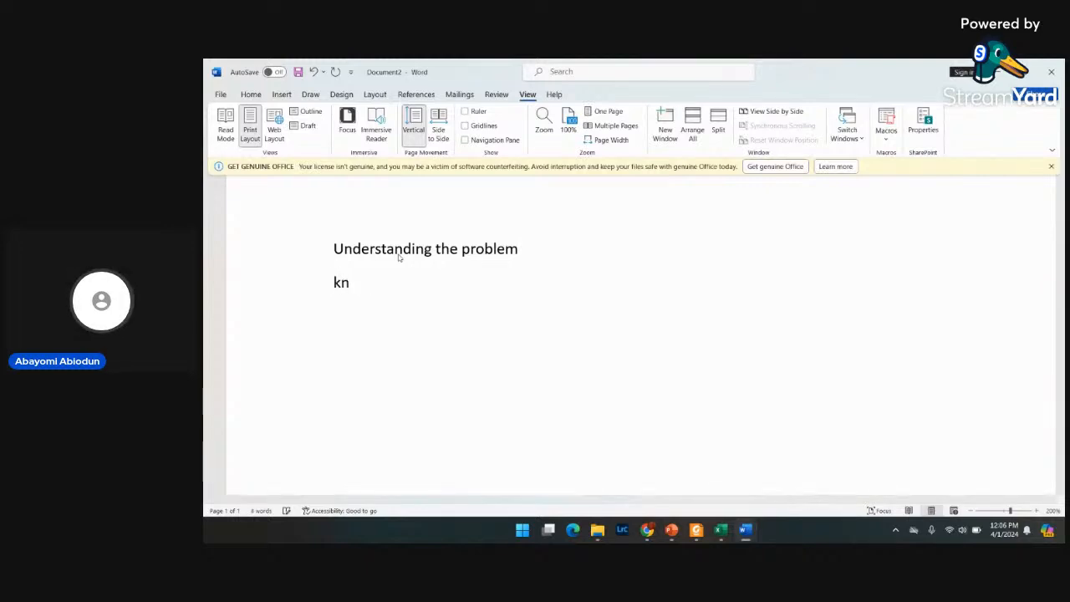
key(BackSpace)
key(BackSpace)
key(BackSpace)
text(u)
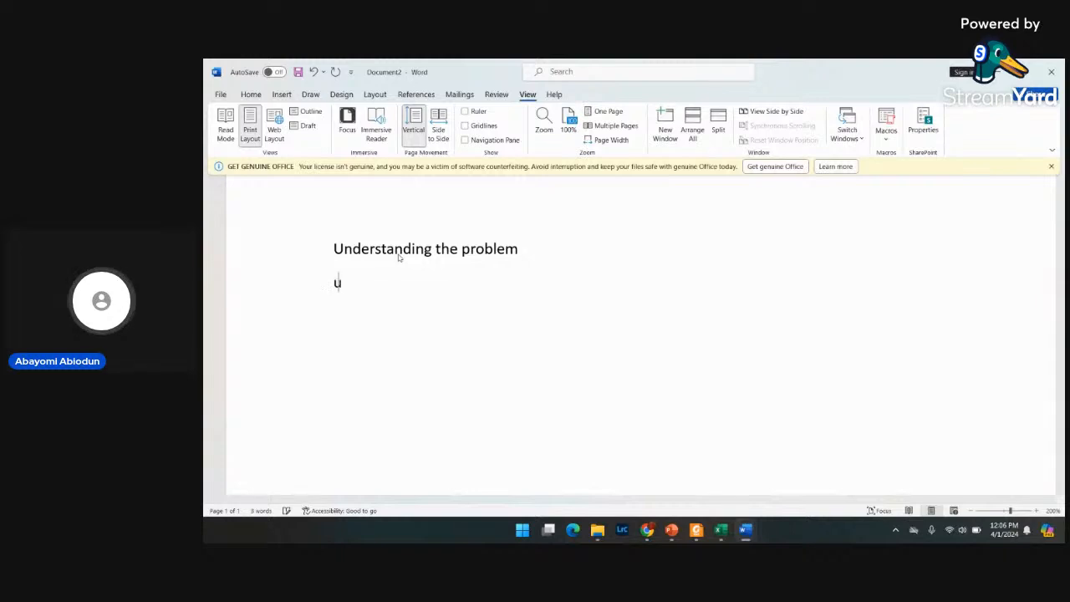
text(nder)
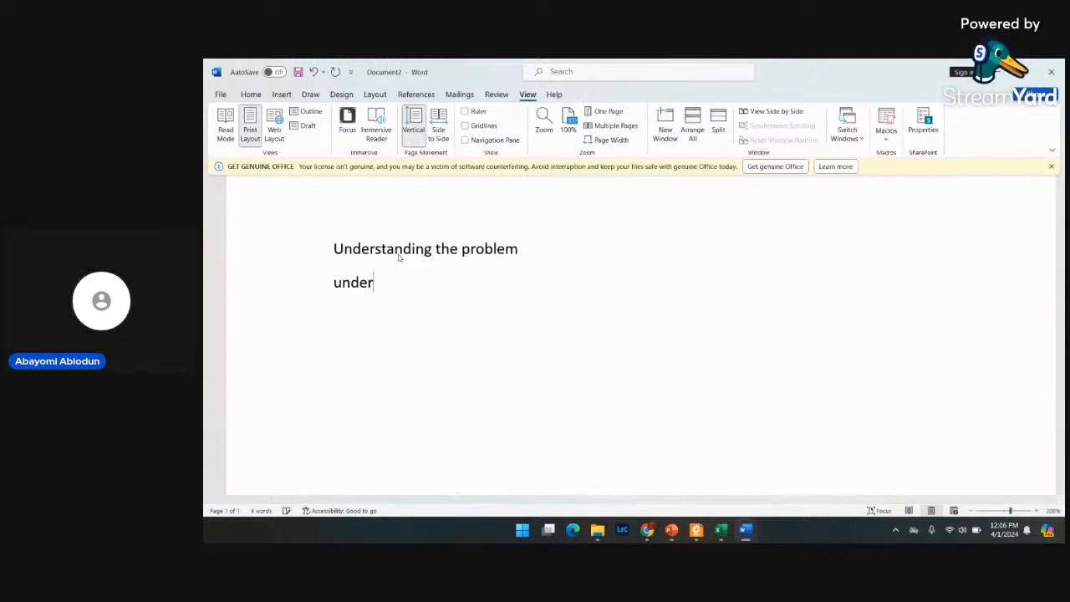
text(standing data s)
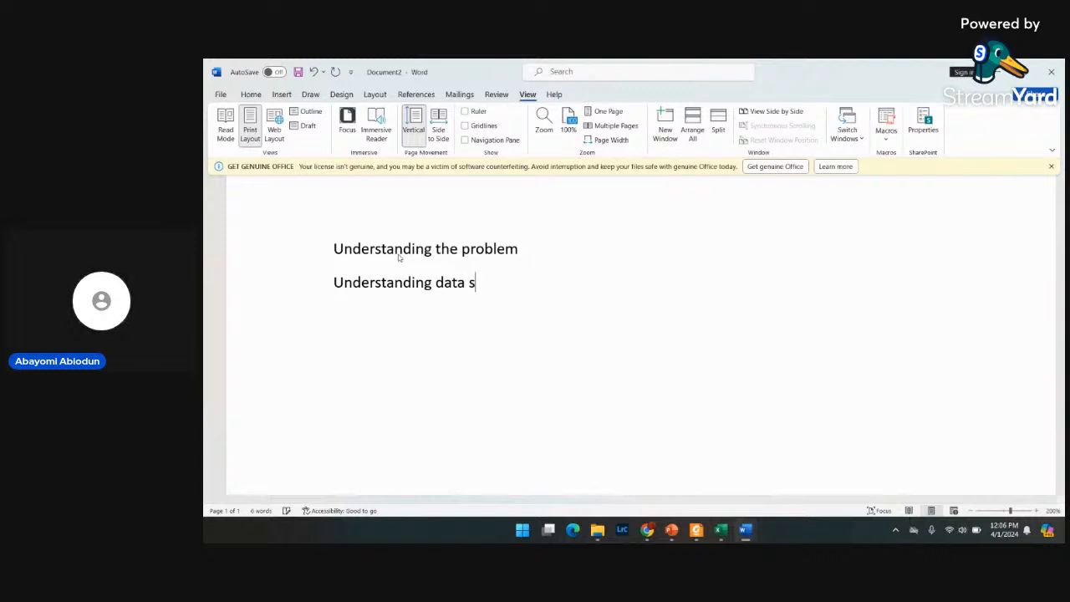
text(ource)
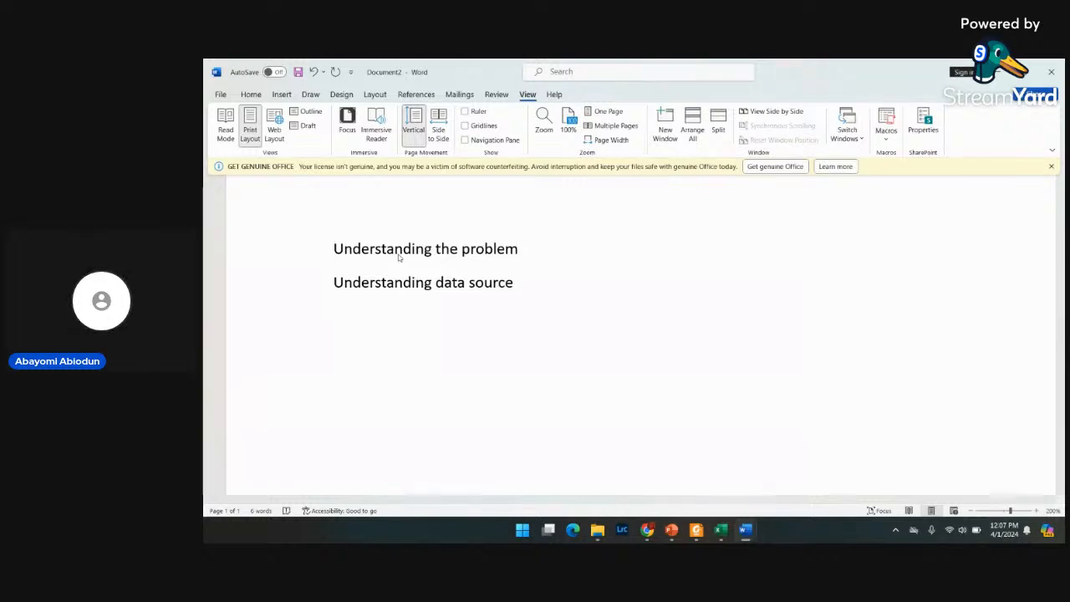
- Begin the third line of the notes with "Data gather", below "Understanding data source"
text(Gat)
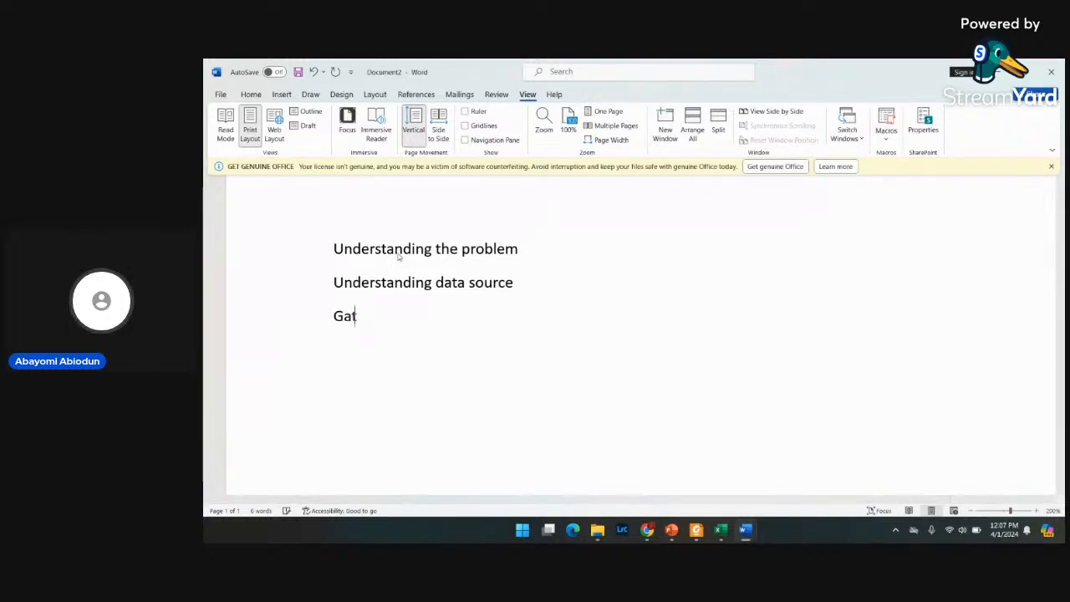
text(he)
key(BackSpace)
key(BackSpace)
key(BackSpace)
key(BackSpace)
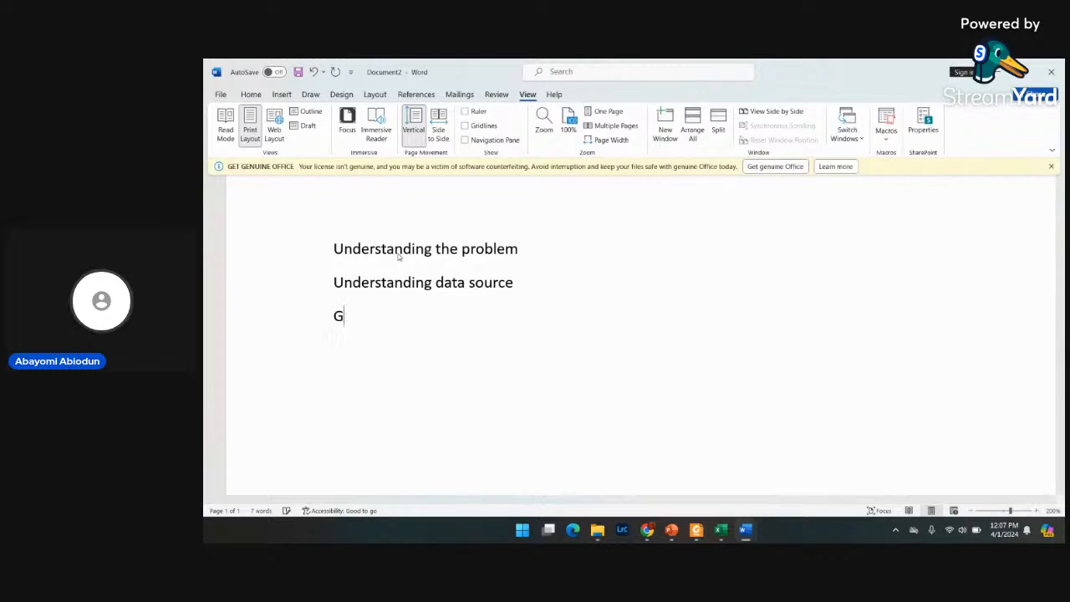
key(BackSpace)
text(Data f)
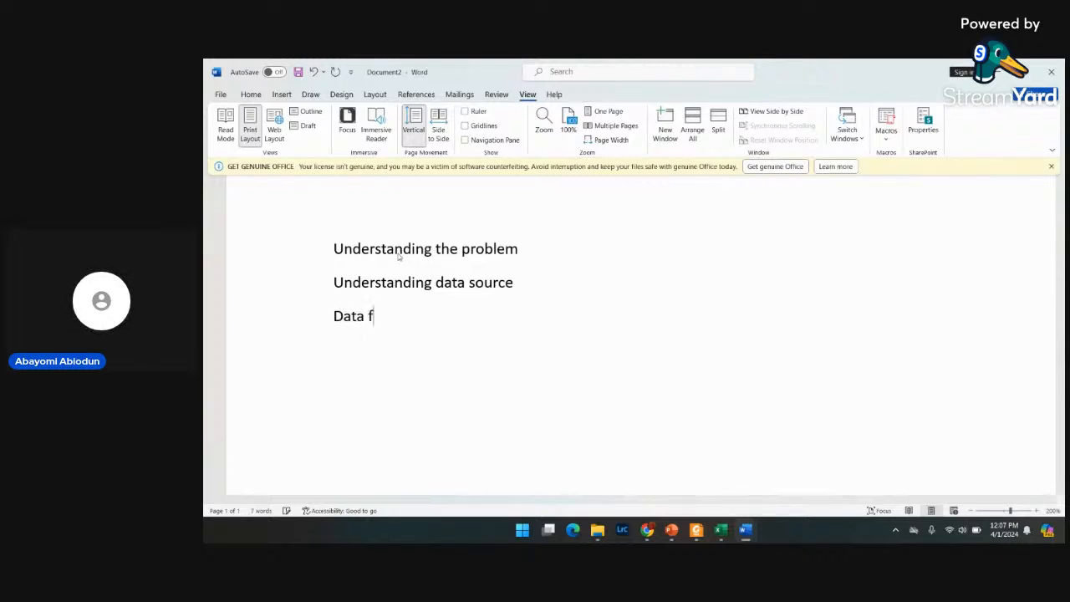
key(BackSpace)
text(gather)
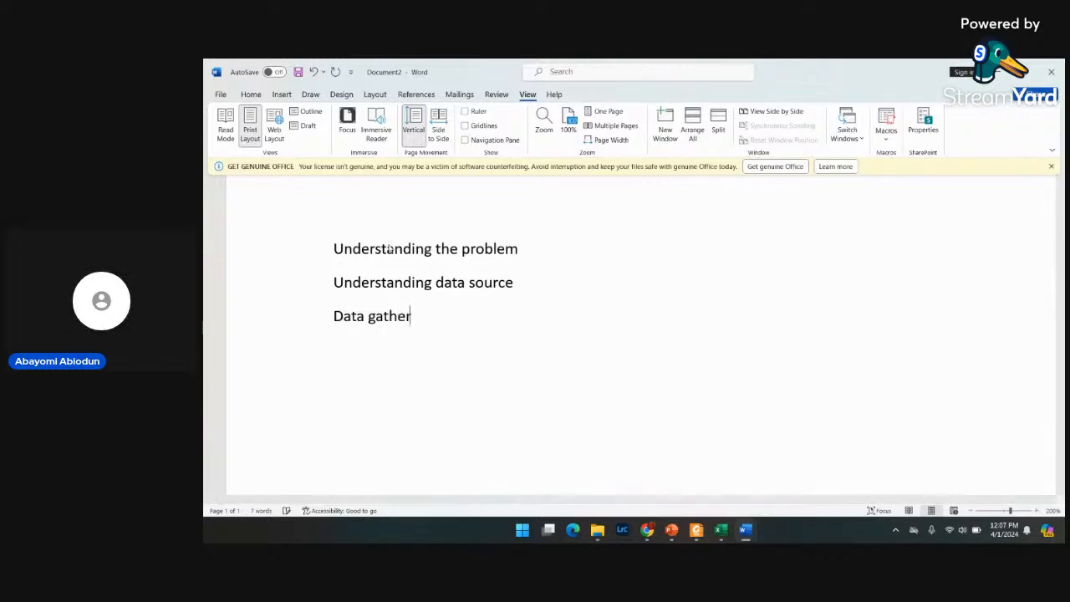
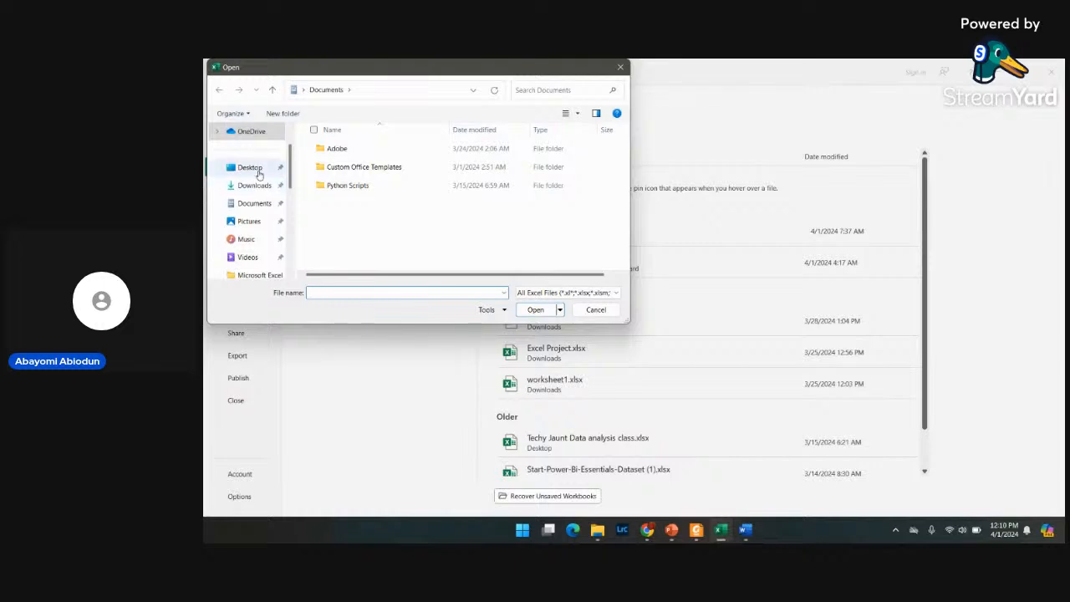
- Open Excel Project Dataset.xlsx from the Microsoft Excel Dashboard folder on the Desktop and enable editing
click(255, 170)
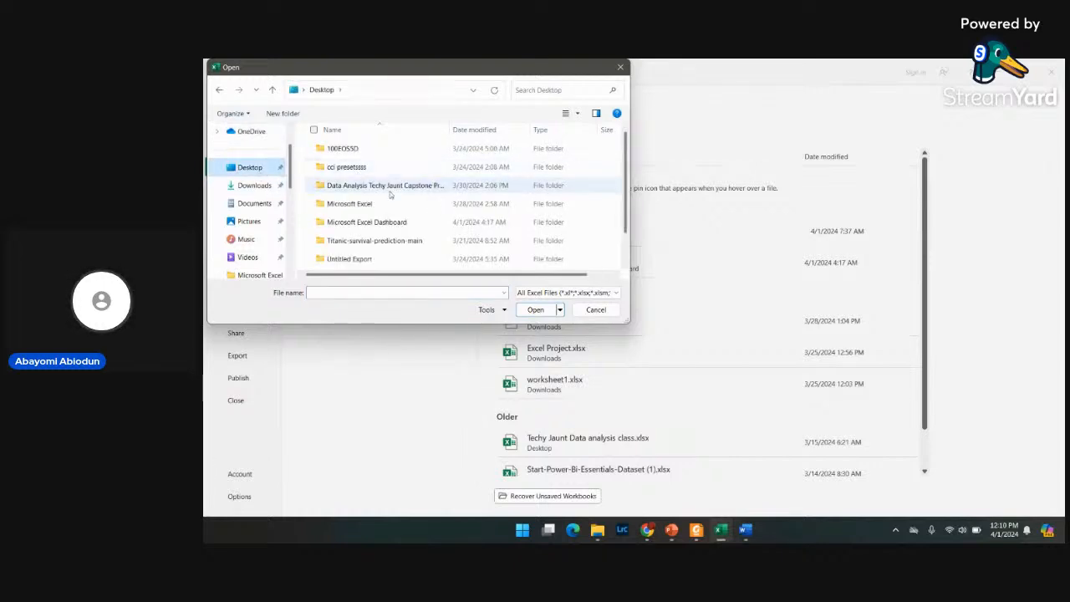
double_click(389, 224)
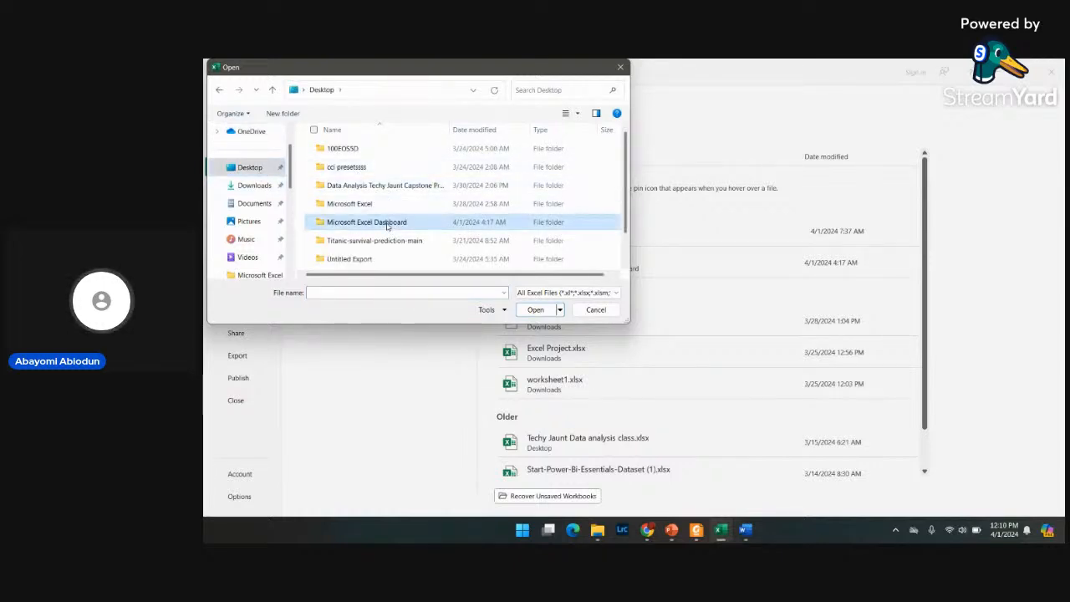
click(361, 149)
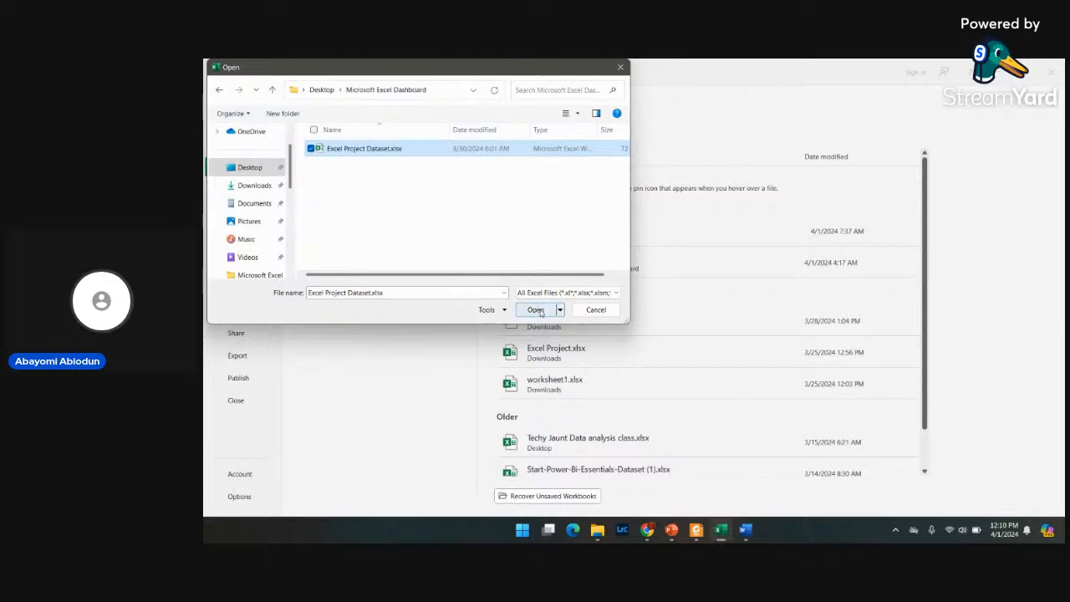
click(539, 310)
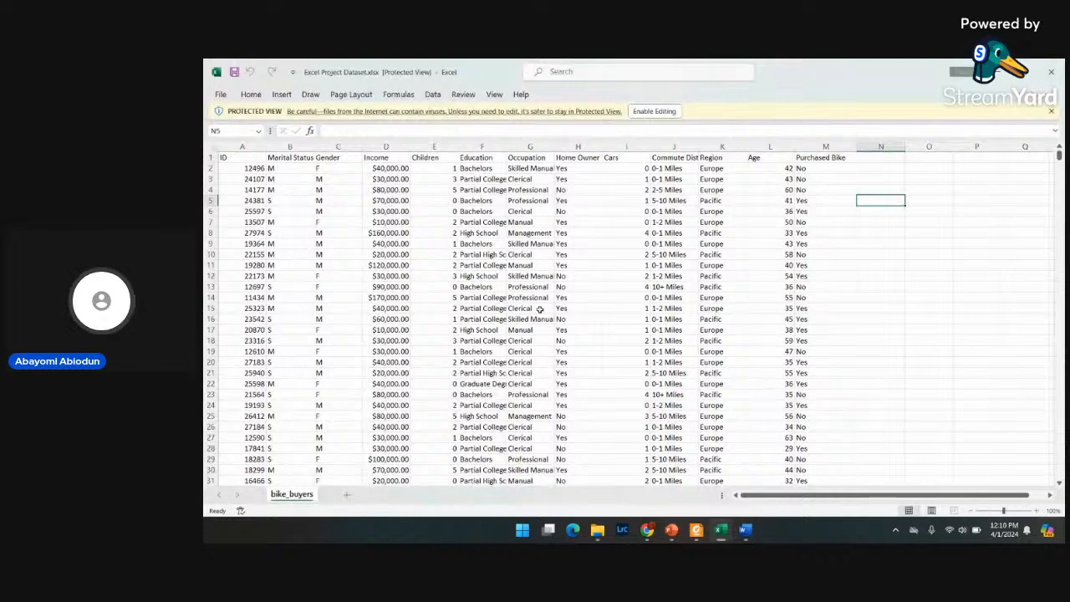
click(655, 111)
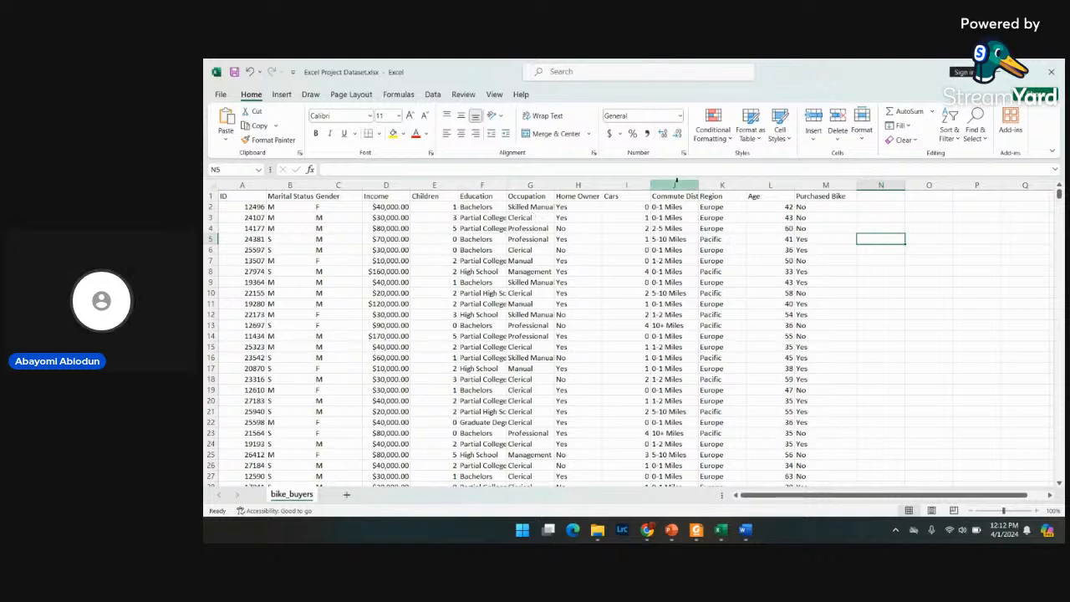
- Widen the Commute Distance column so its full header fits
mouse_move(648, 190)
mouse_down()
mouse_move(664, 189)
mouse_move(649, 190)
mouse_up()
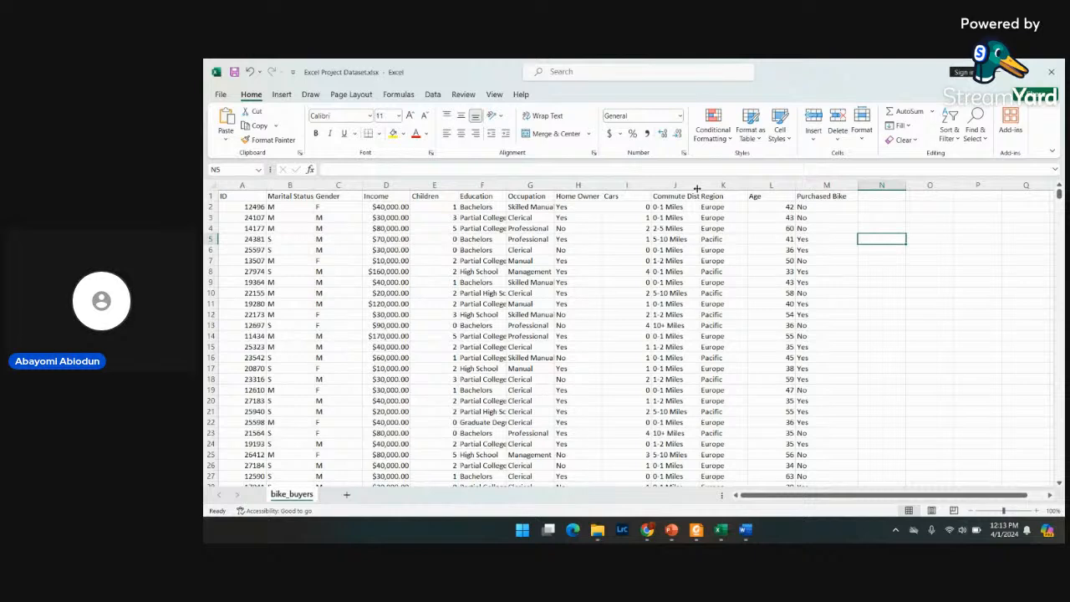
drag(699, 189, 729, 189)
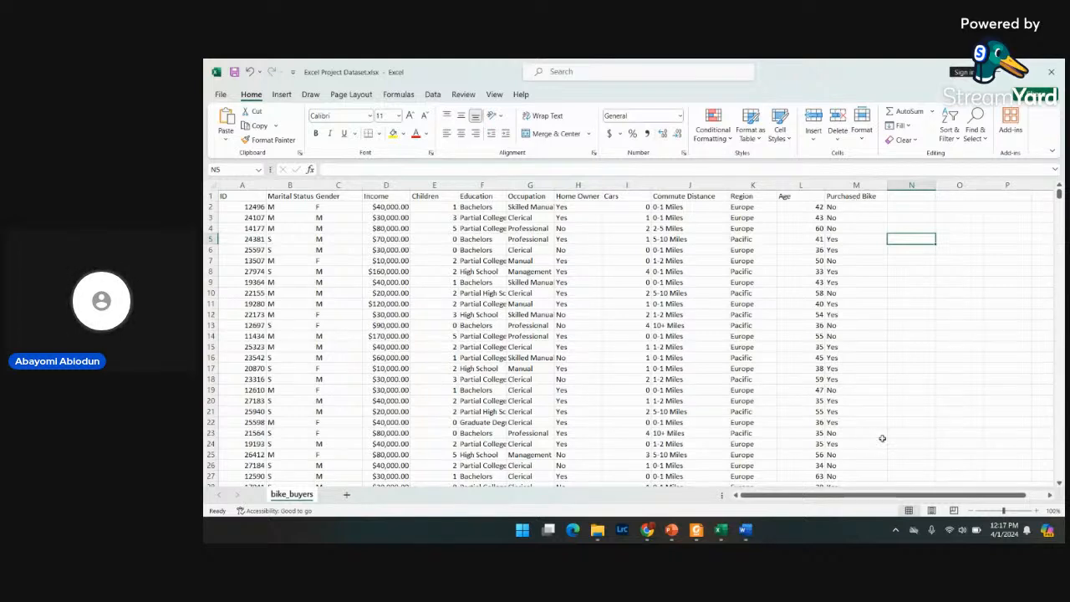
- Switch to the Document2 notes in Word to review the list of data analysis stages
mouse_move(744, 537)
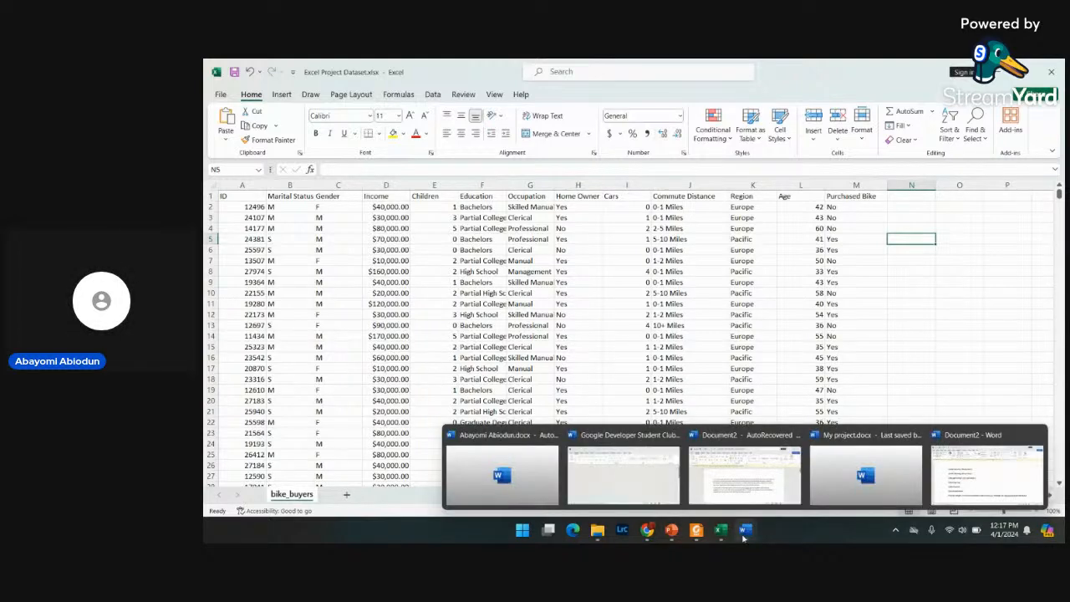
click(991, 473)
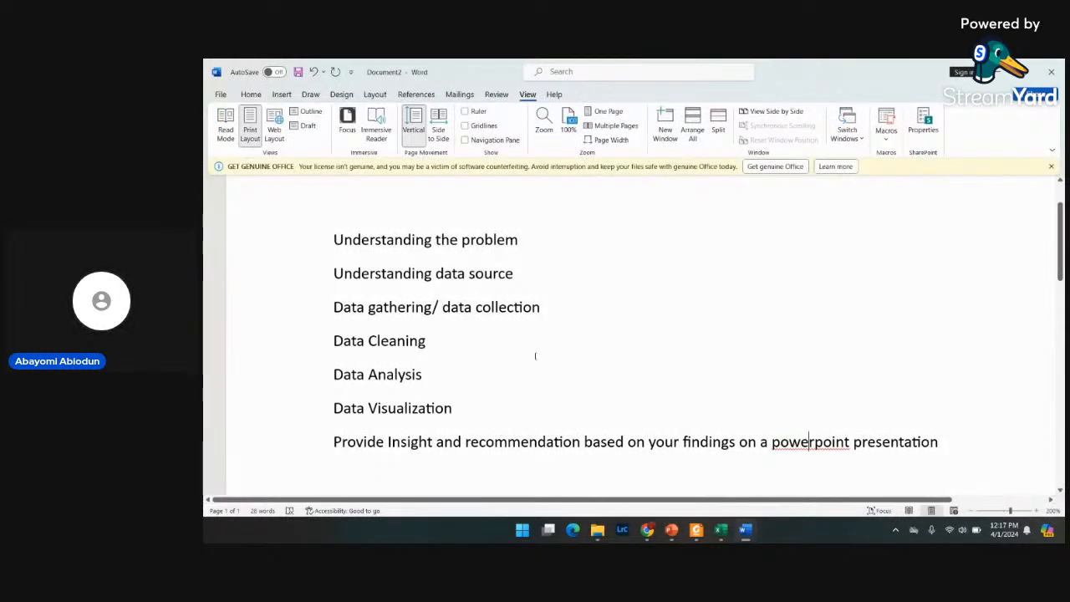
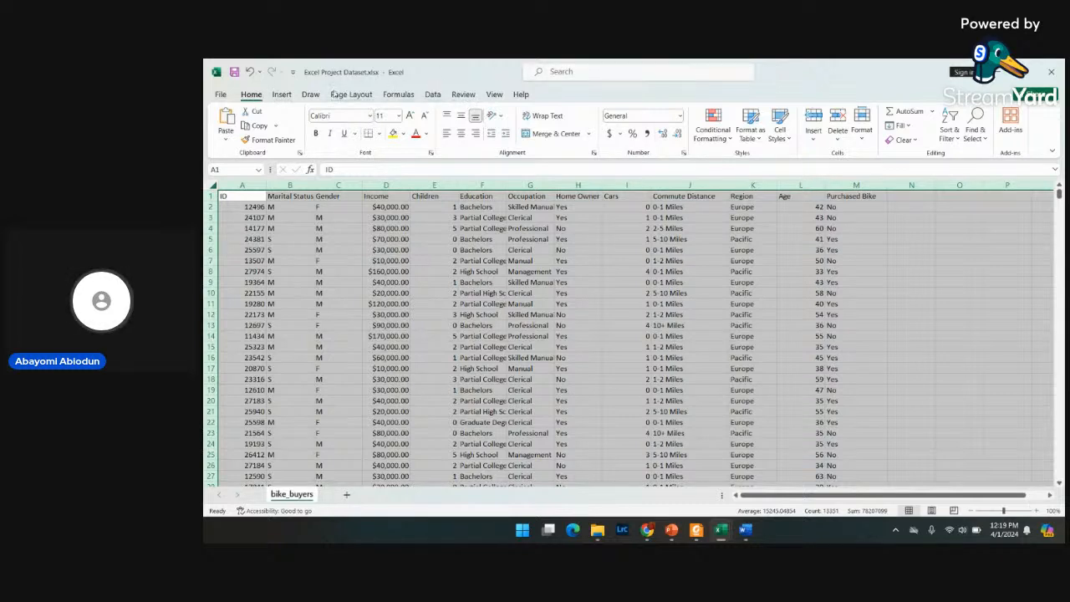
- Remove duplicate rows from the selected bike_buyers data, comparing all columns and treating the first row as headers
click(433, 96)
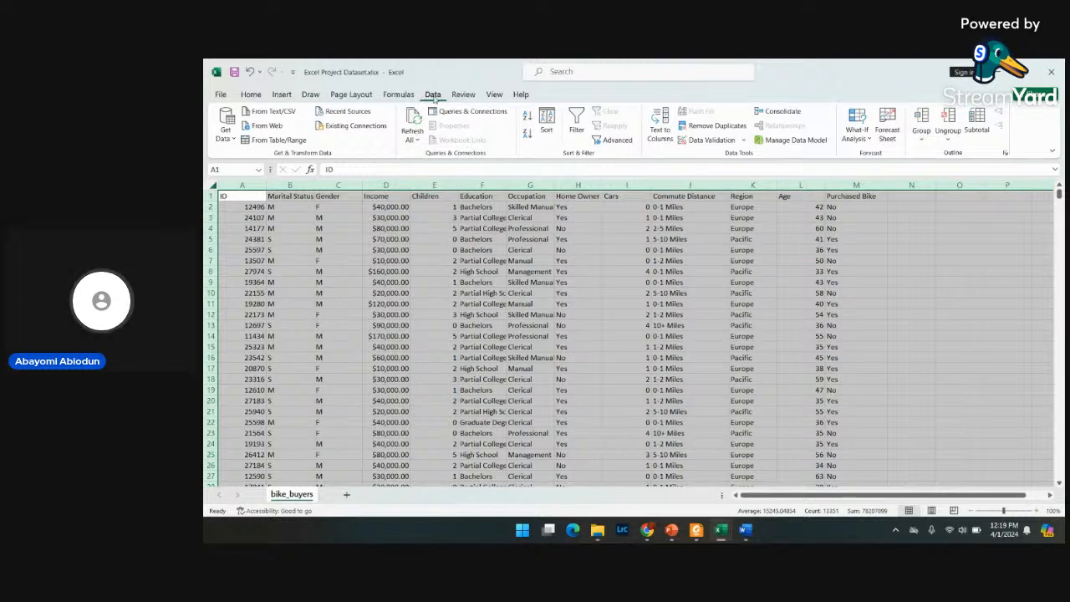
click(709, 128)
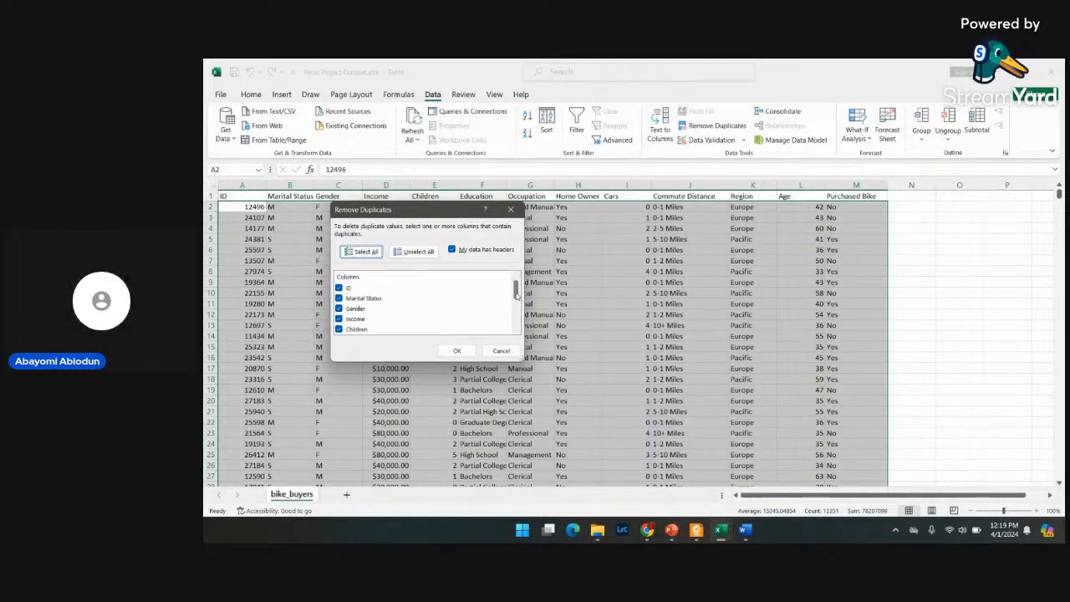
drag(519, 298, 516, 333)
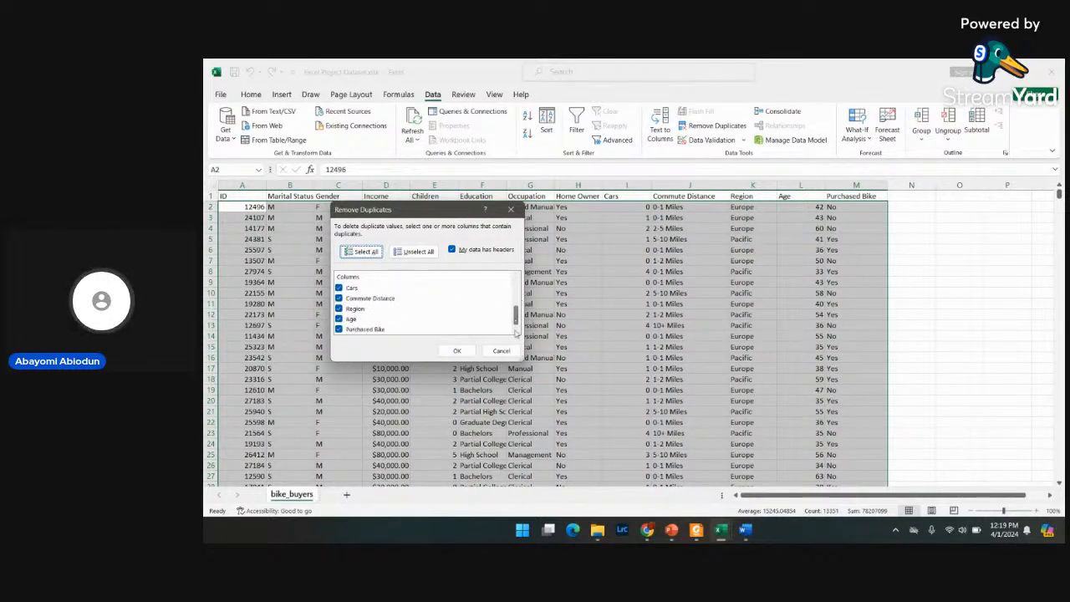
click(457, 350)
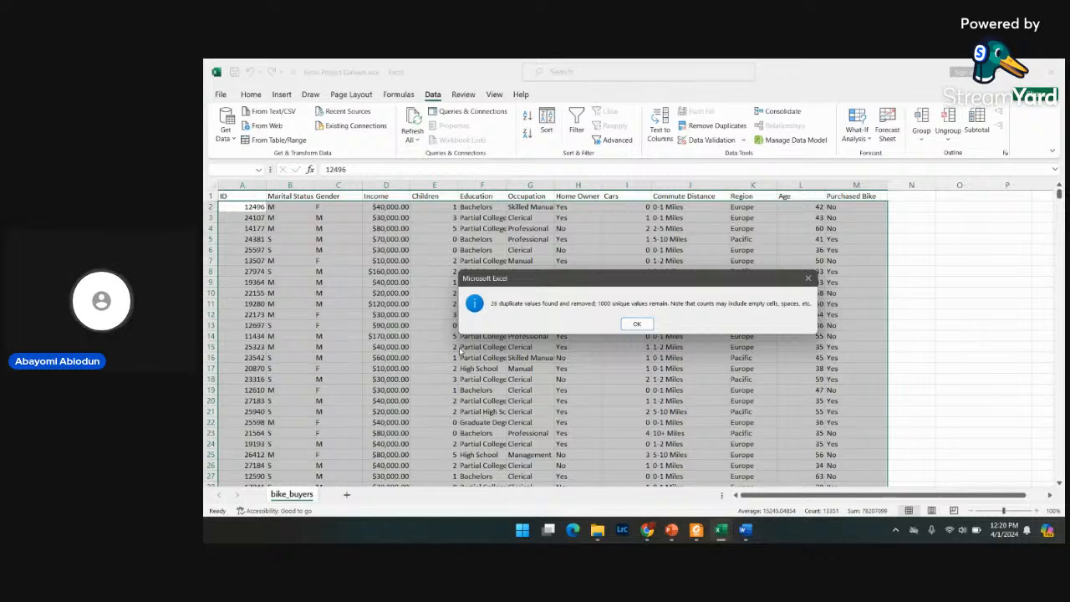
click(637, 325)
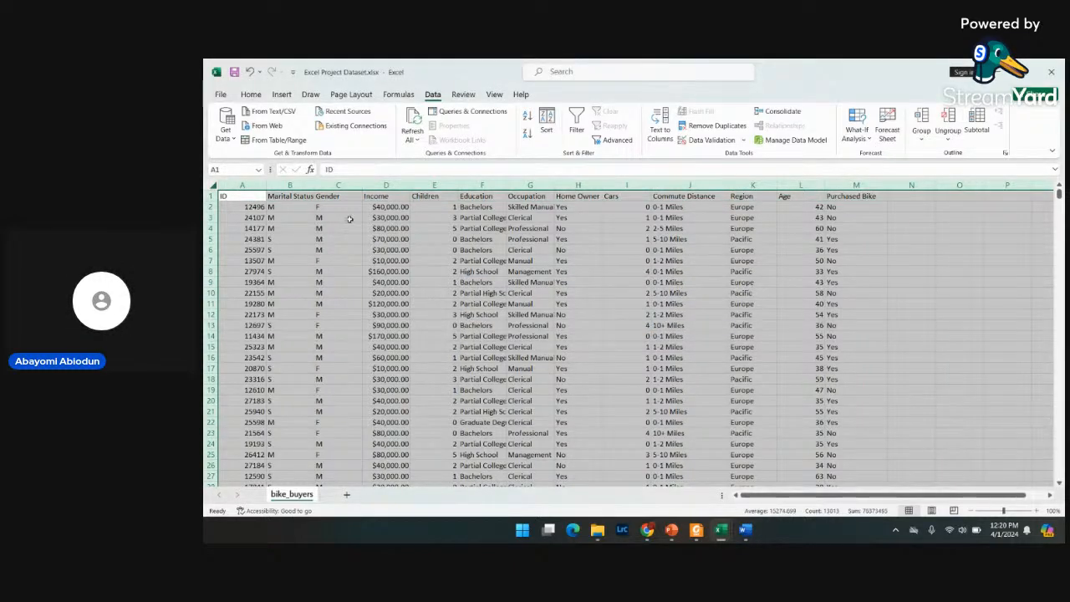
- Examine the abbreviated entries in the Marital Status and Gender columns
click(296, 211)
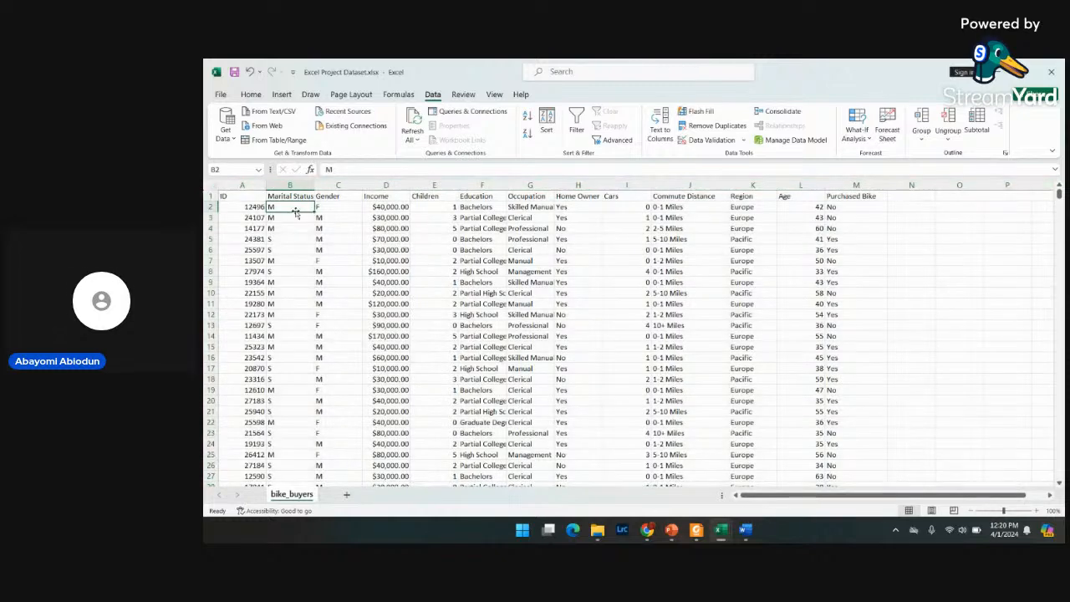
scroll(447, 286, down, 1)
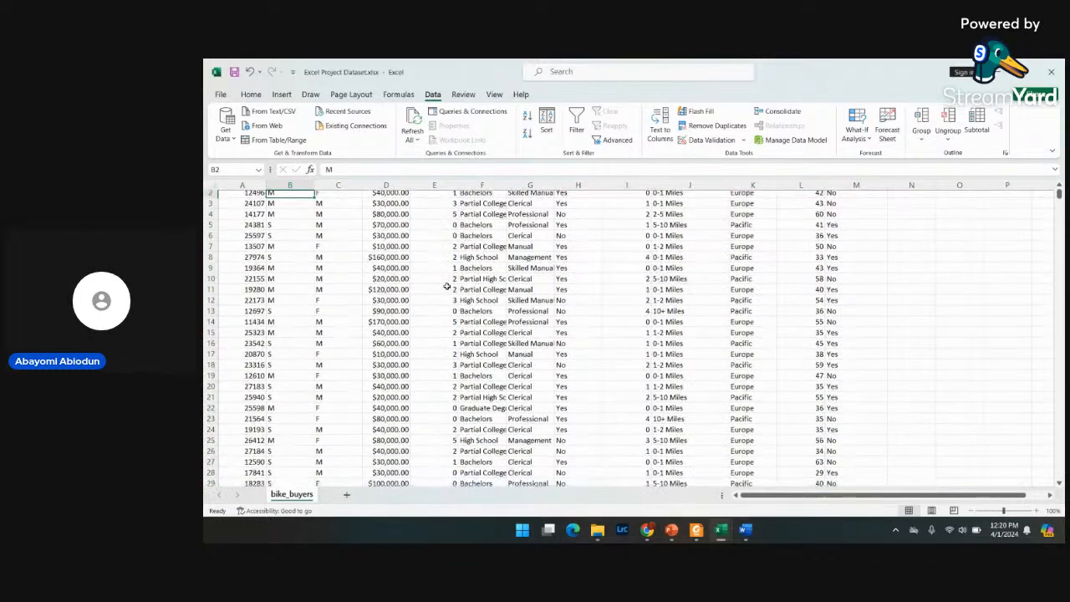
scroll(447, 286, up, 1)
click(329, 226)
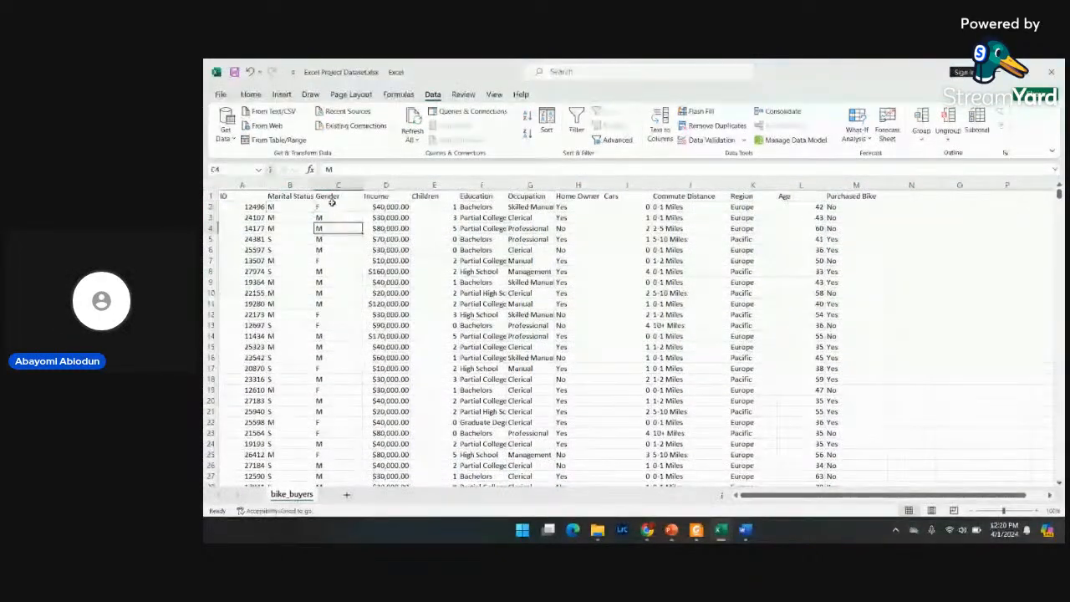
click(296, 198)
click(334, 205)
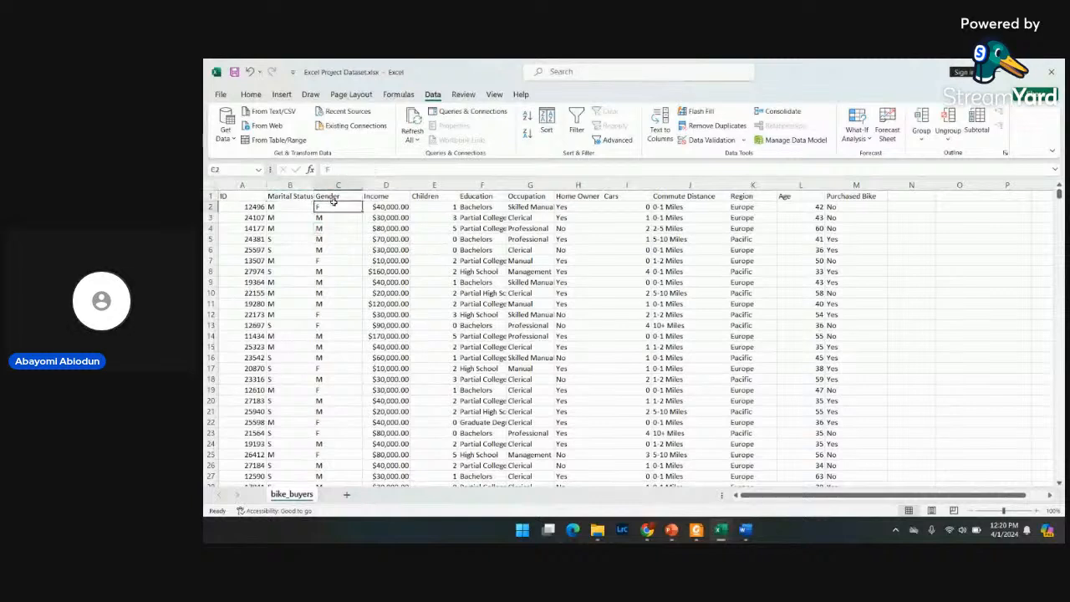
click(334, 195)
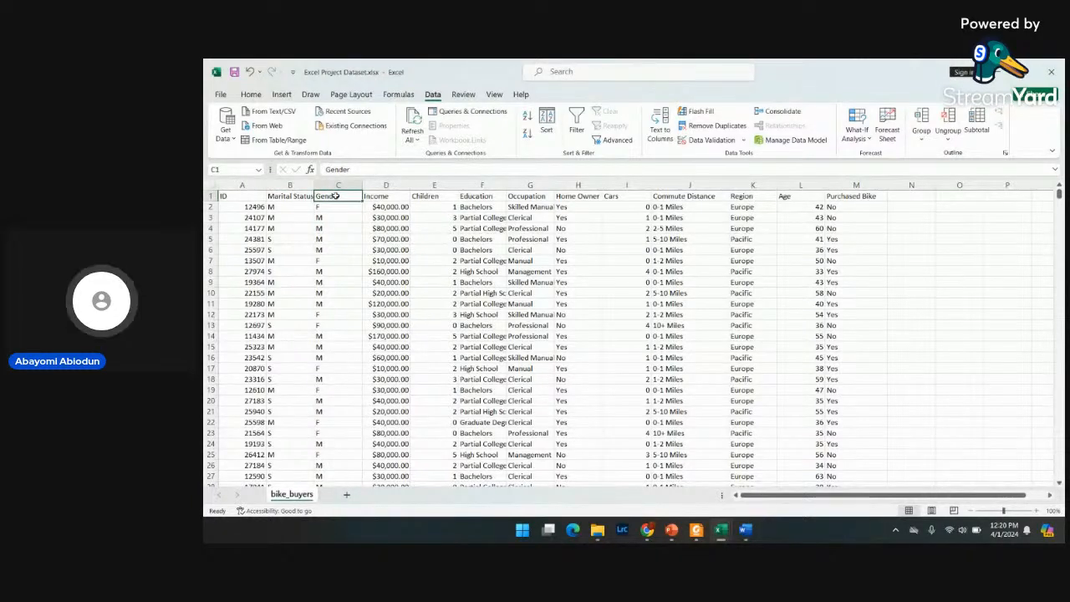
click(282, 207)
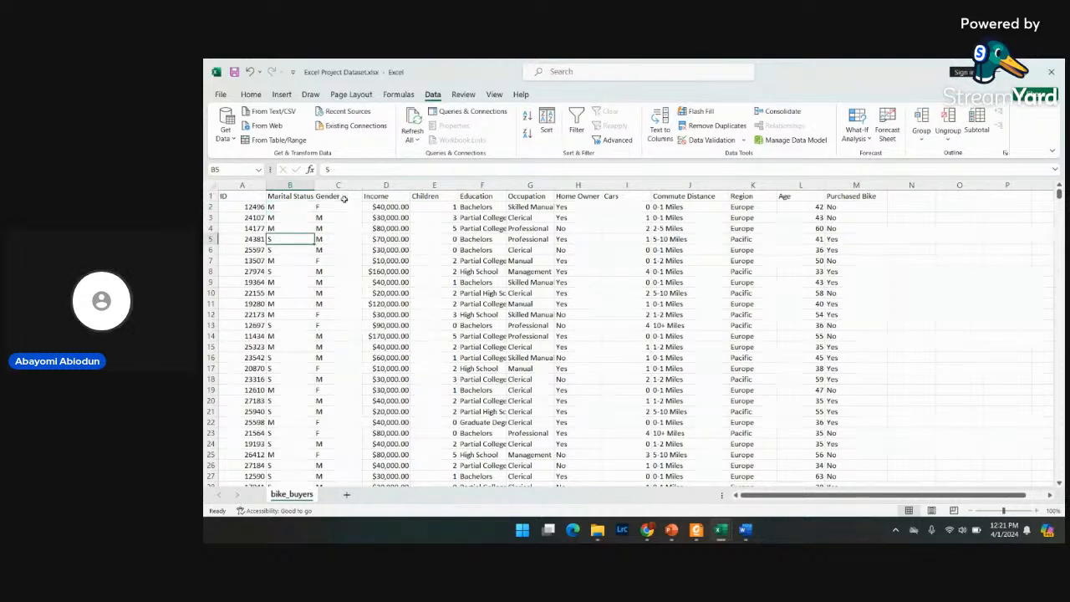
click(330, 207)
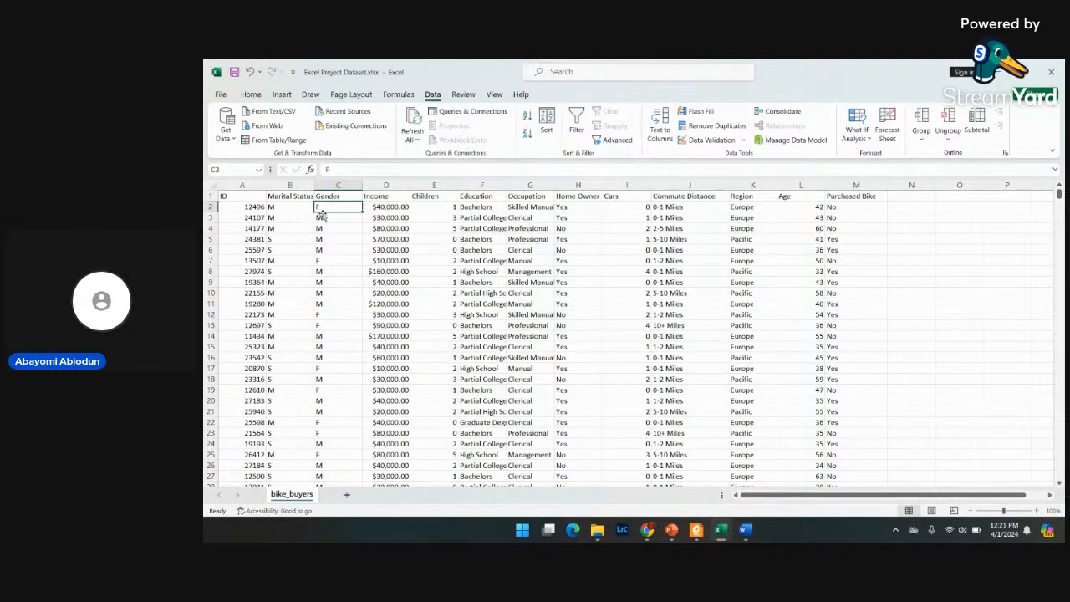
click(323, 230)
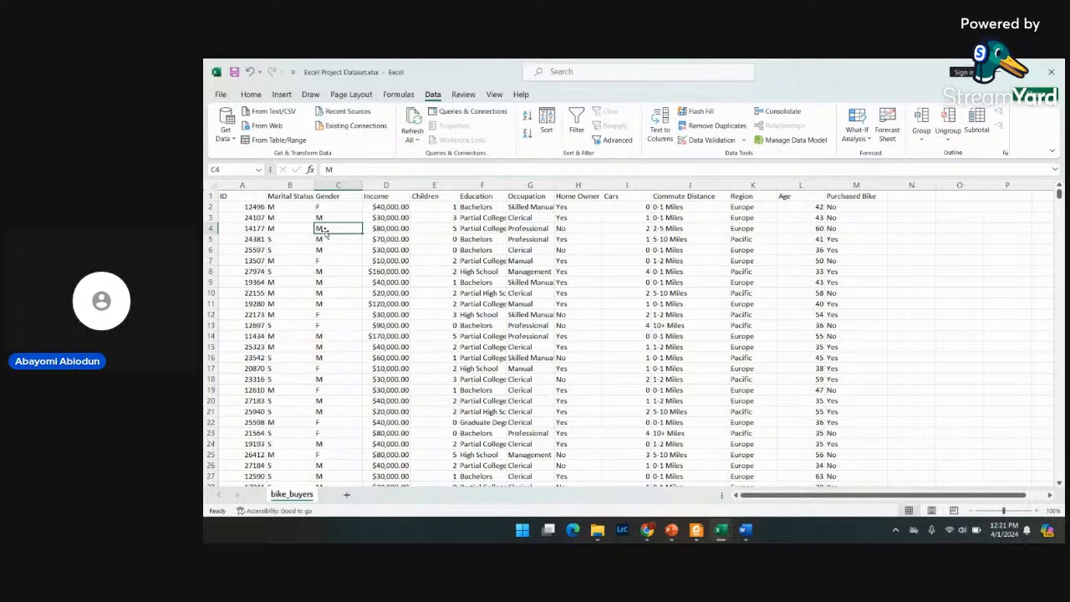
- Replace every M in the Marital Status column with Married, setting the search direction to By Columns
click(294, 184)
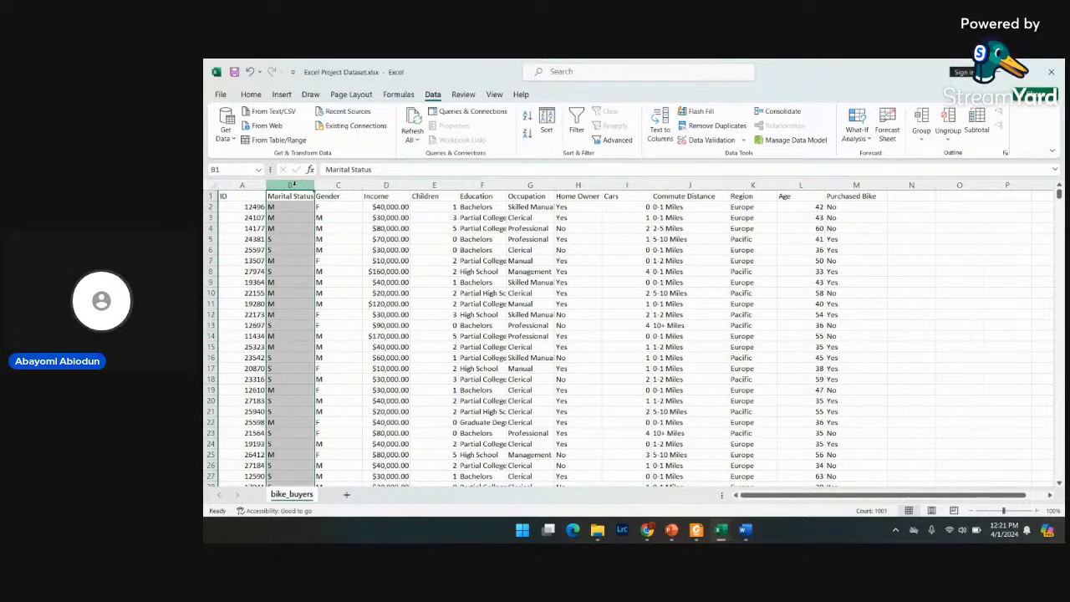
key(ctrl+h)
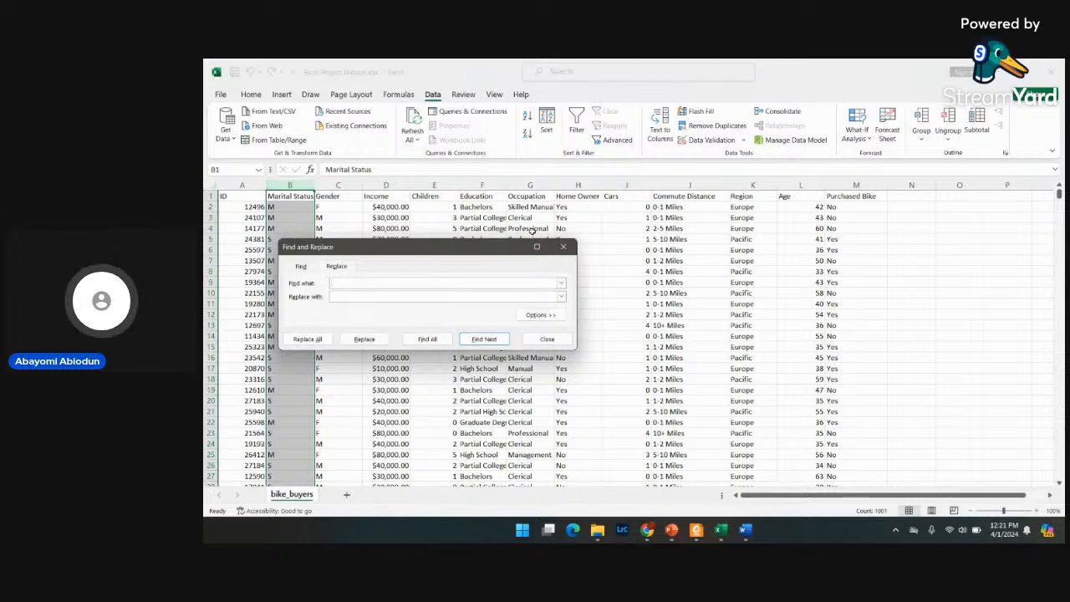
click(565, 247)
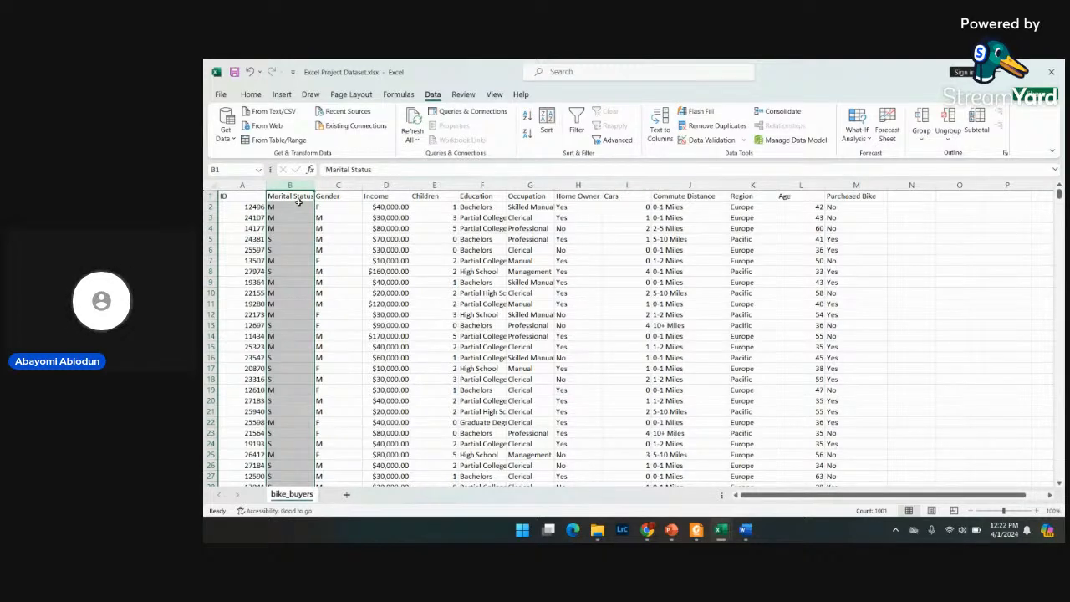
key(ctrl+h)
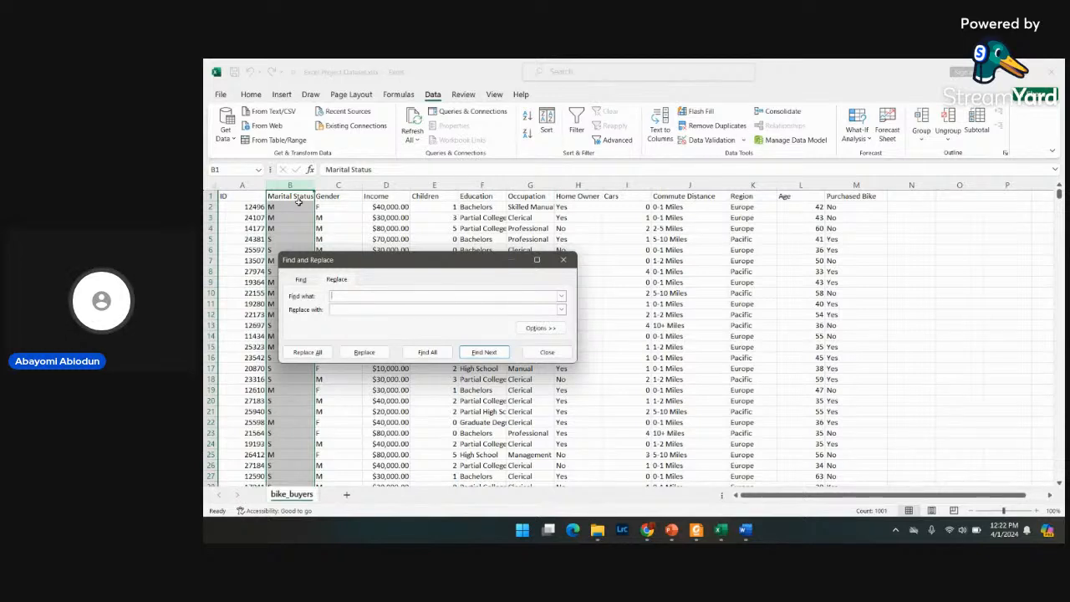
text(M)
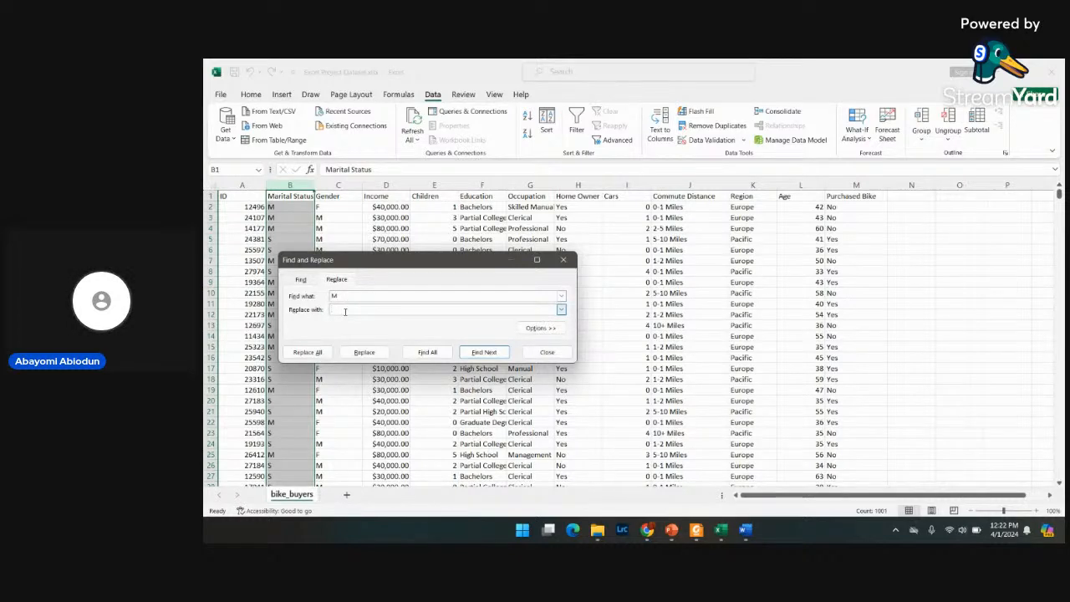
text(Married)
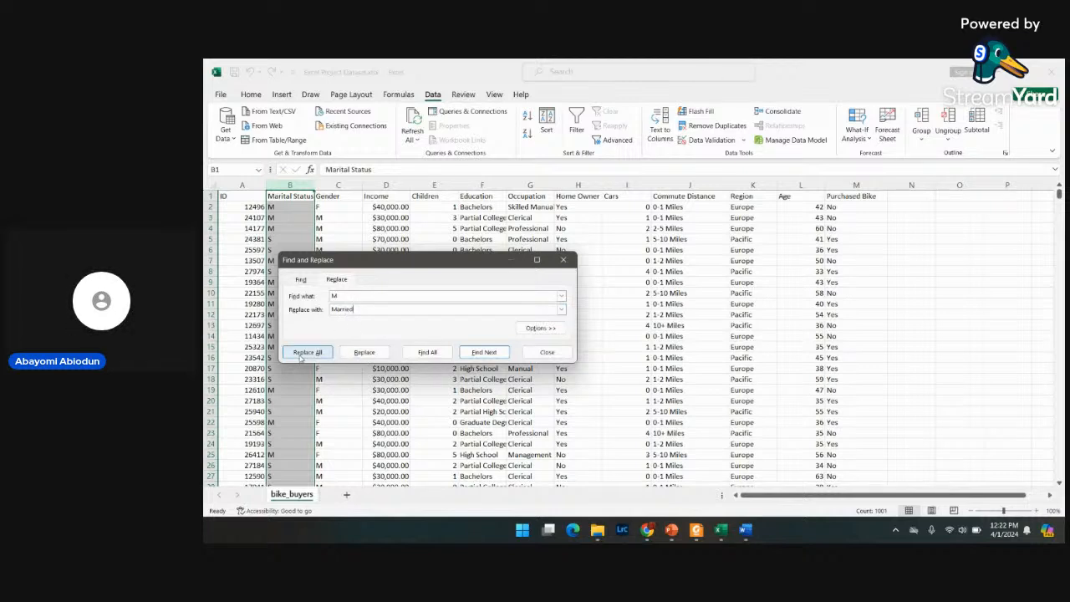
click(540, 328)
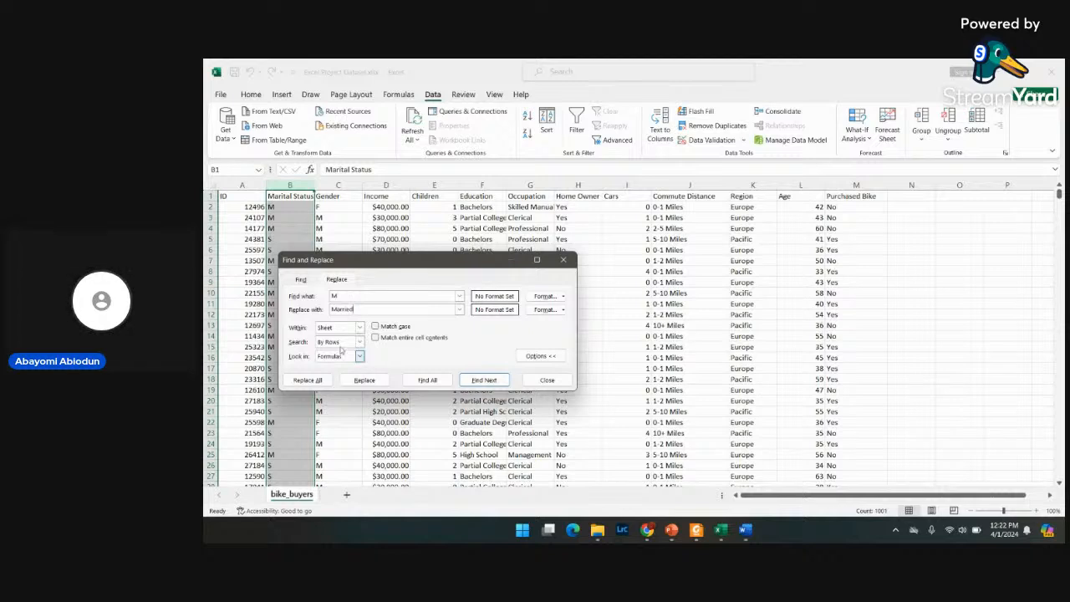
click(360, 342)
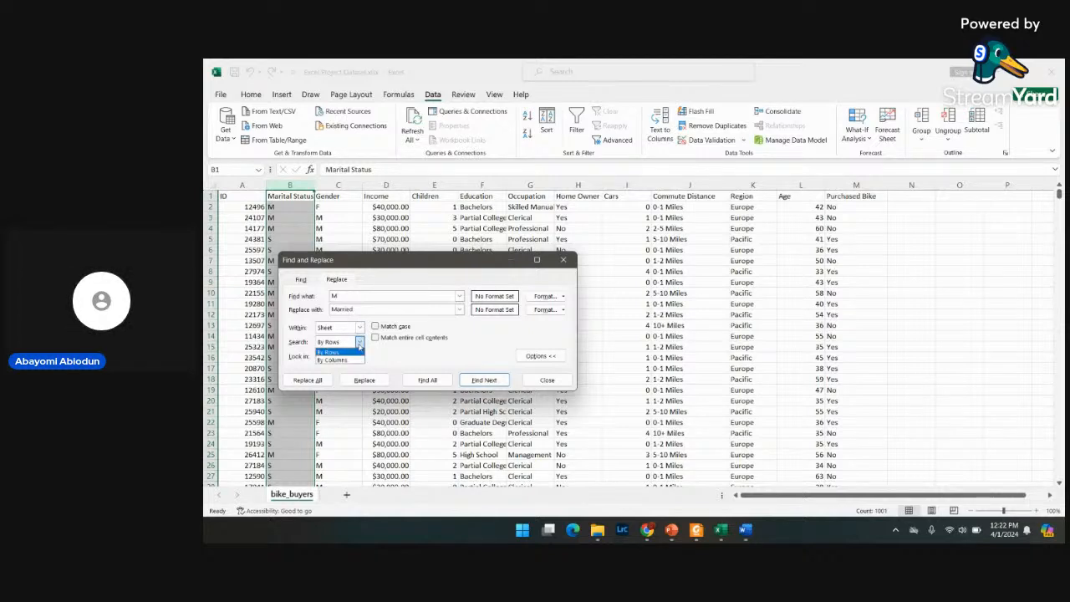
click(333, 359)
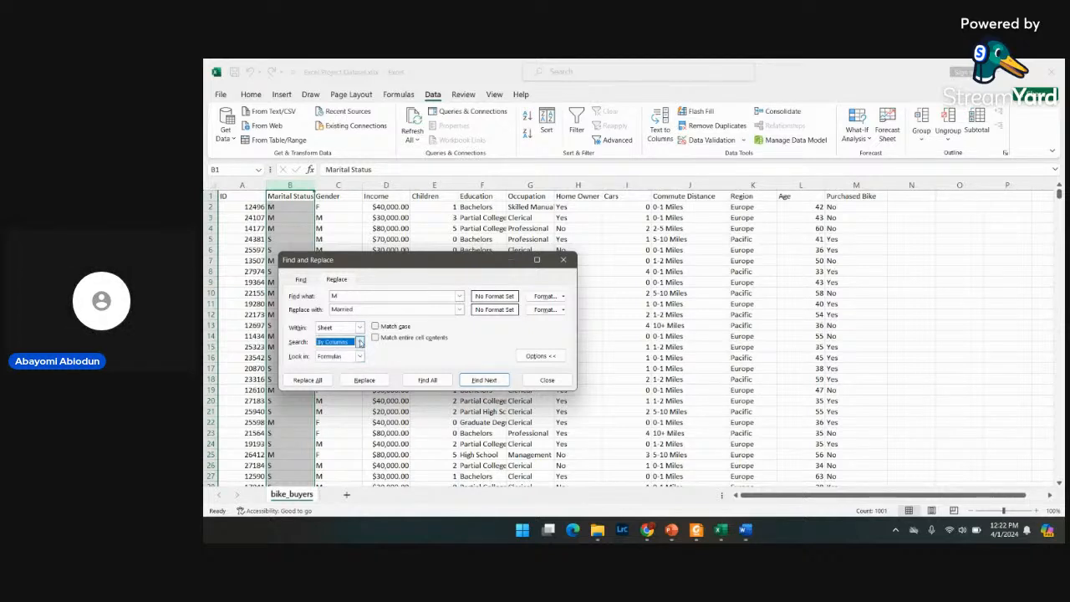
click(307, 380)
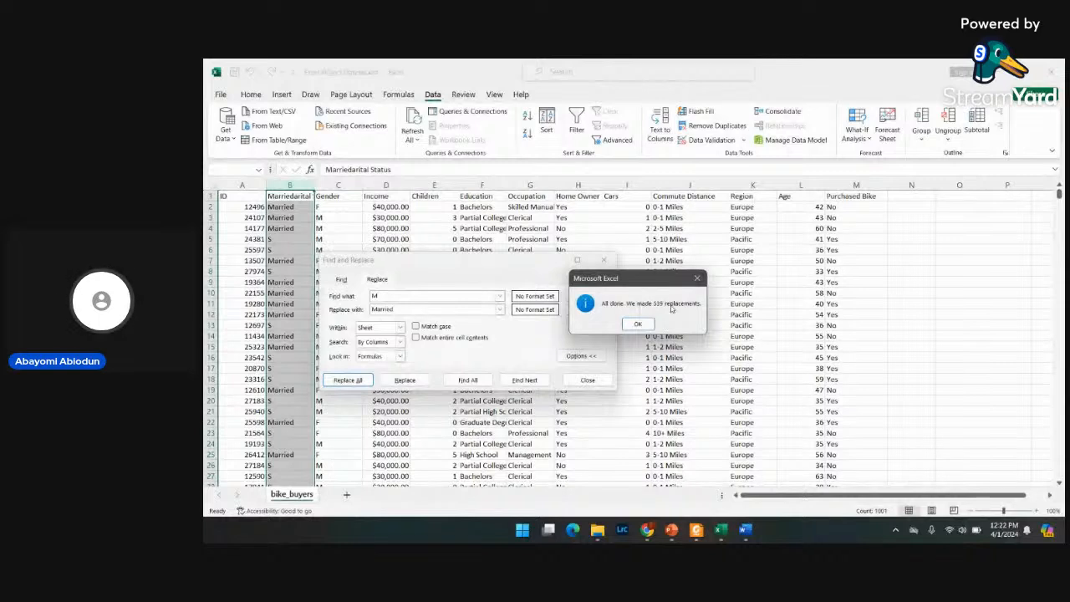
click(639, 324)
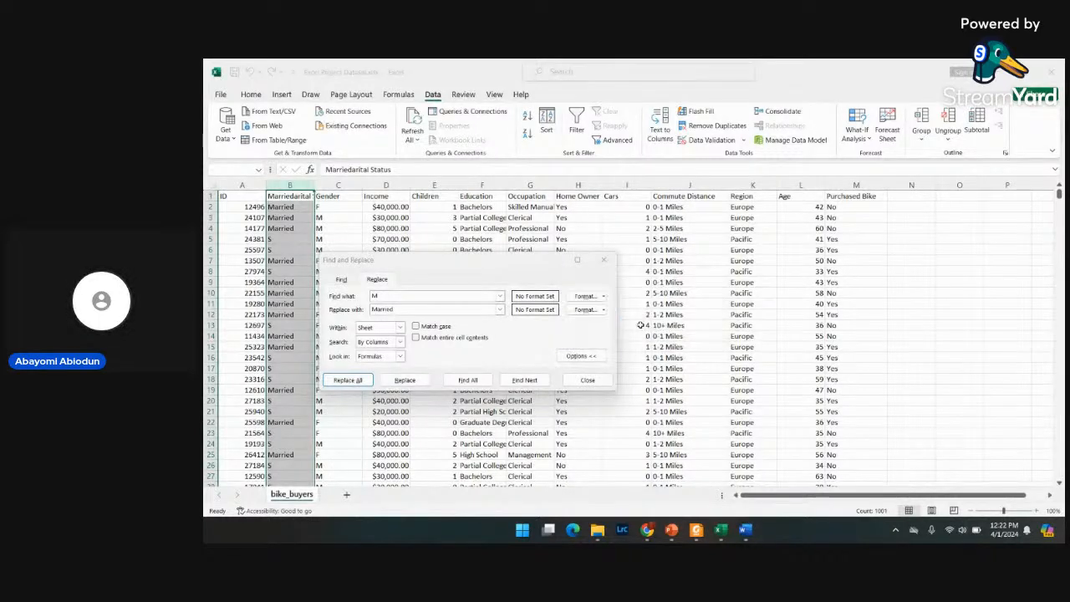
- Replace every S in the Marital Status column with Single and close Find and Replace
click(399, 295)
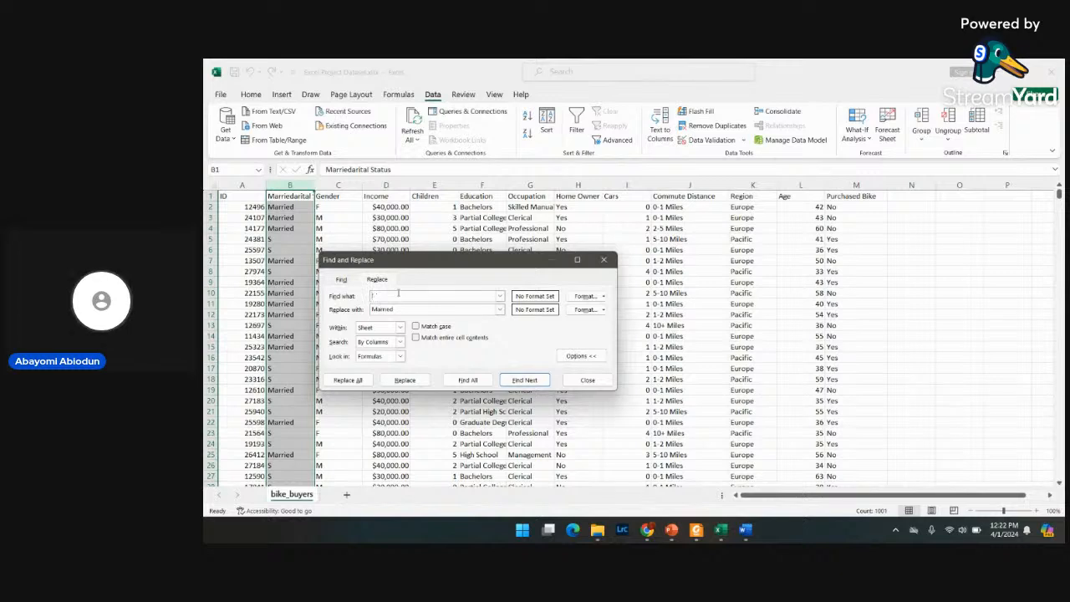
text(S)
click(394, 310)
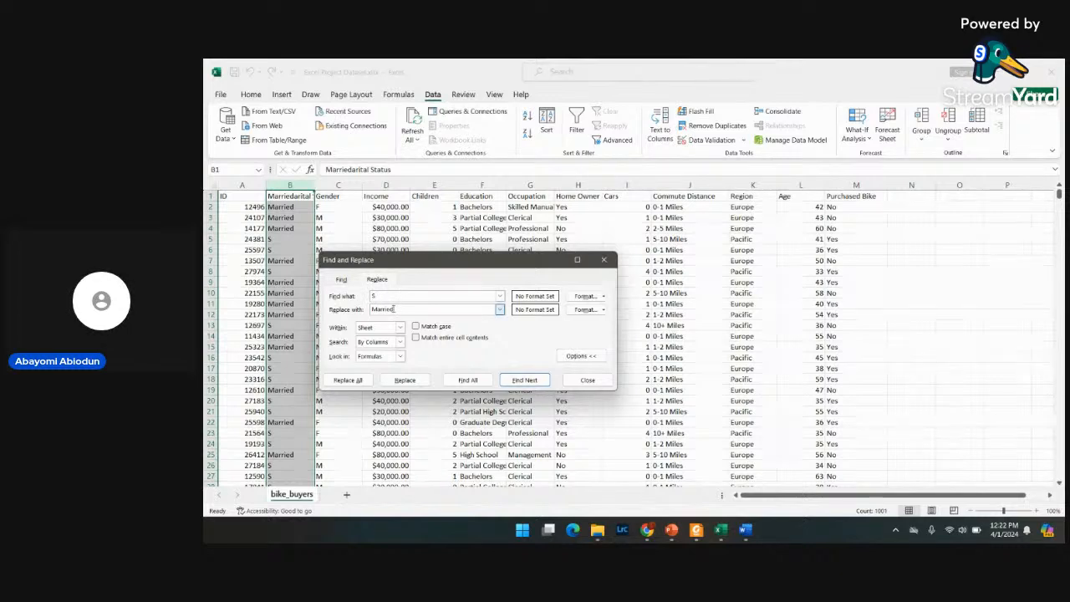
key(BackSpace)
key(BackSpace)
key(BackSpace)
key(BackSpace)
key(BackSpace)
key(BackSpace)
key(BackSpace)
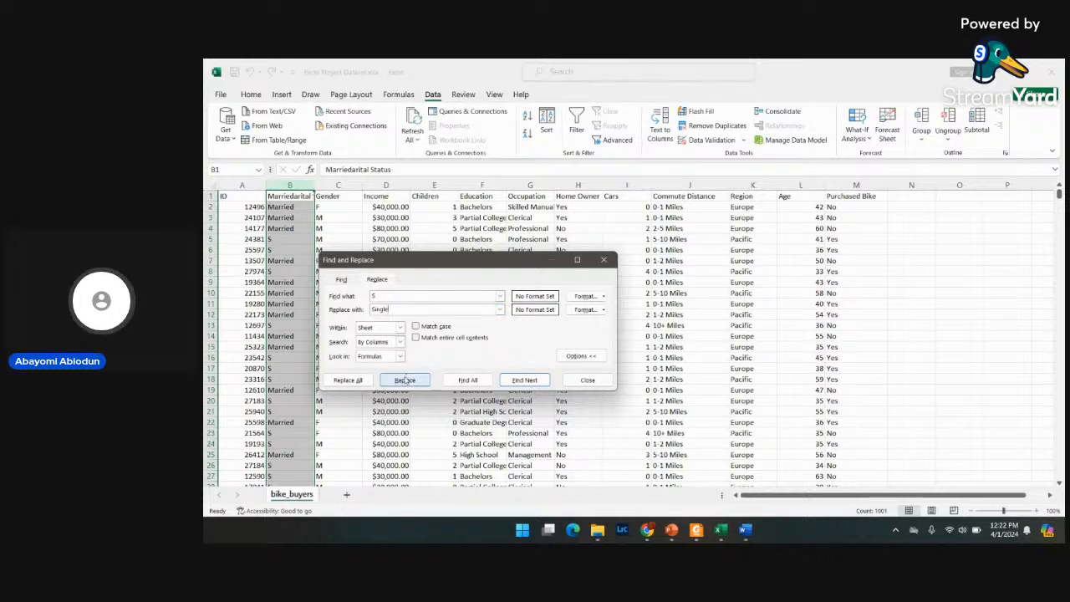
click(351, 380)
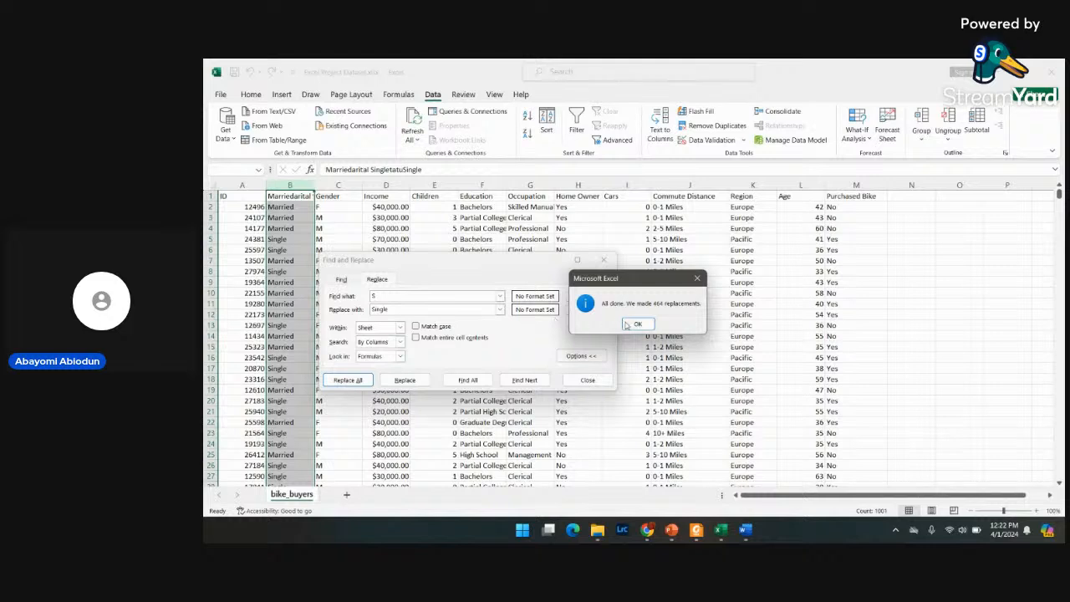
click(644, 325)
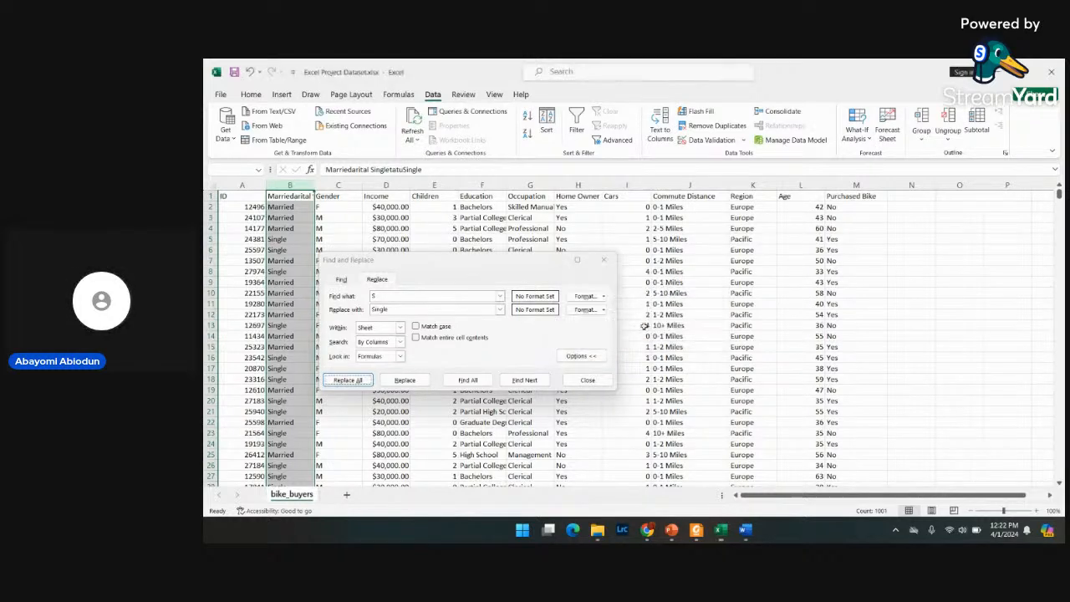
click(604, 260)
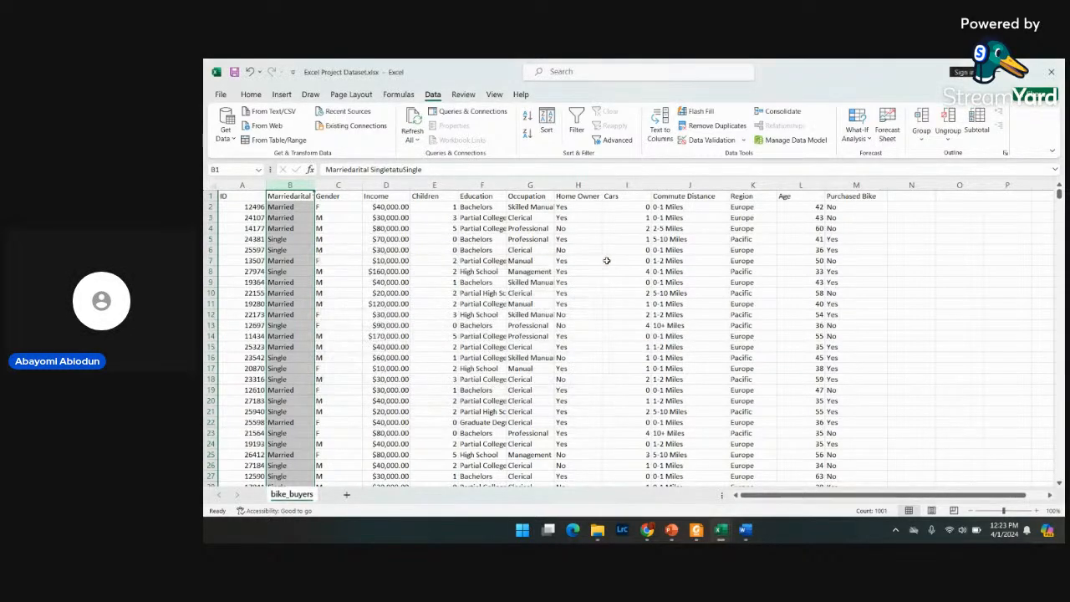
- Replace every F in the Gender column with Female
click(337, 196)
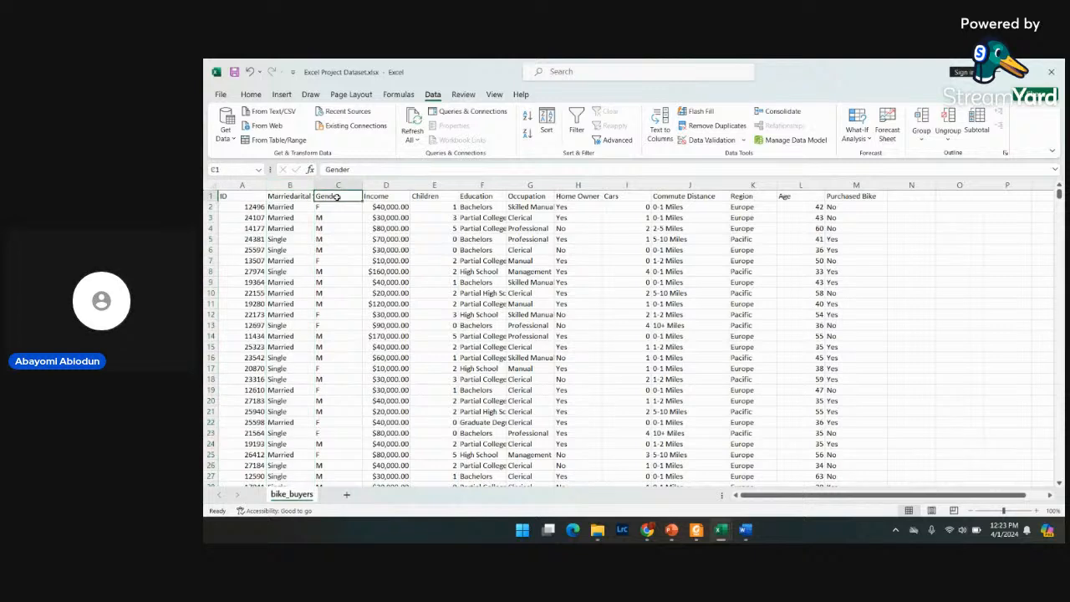
click(338, 184)
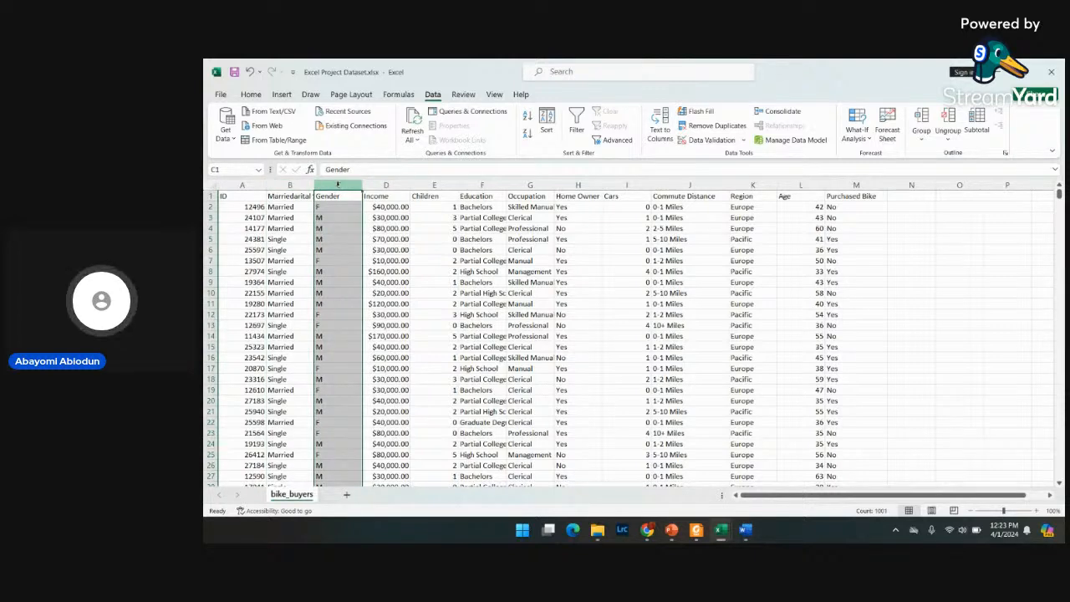
key(ctrl+h)
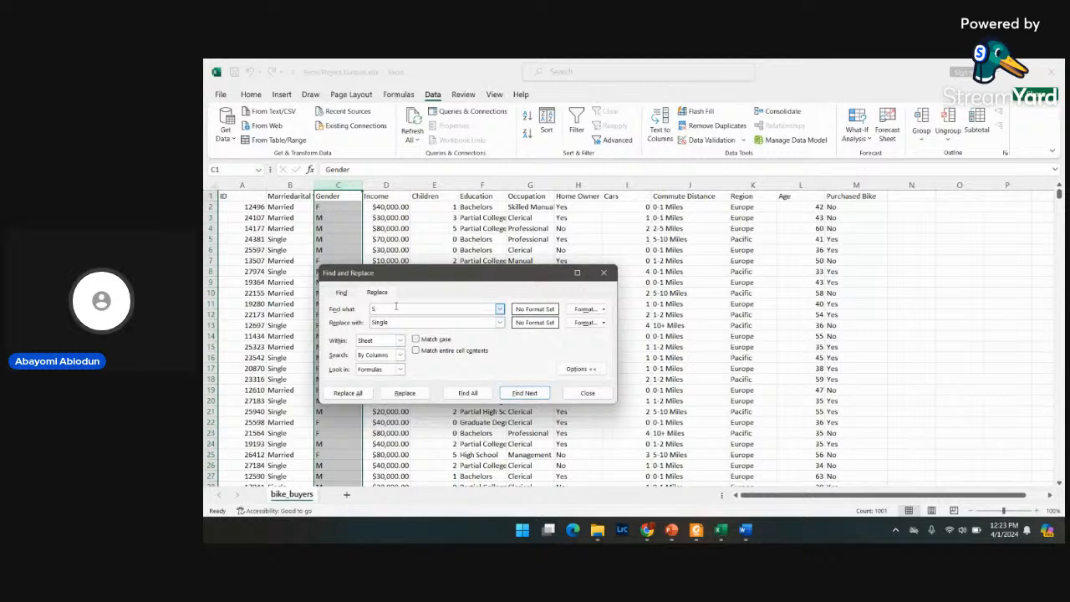
text(F)
click(392, 321)
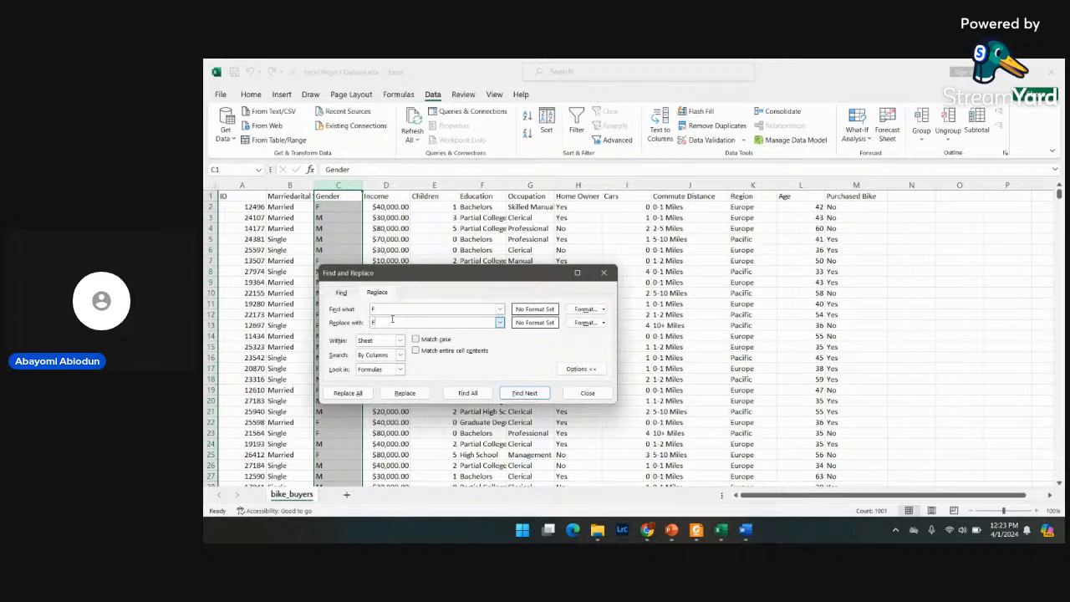
text(Female)
click(350, 393)
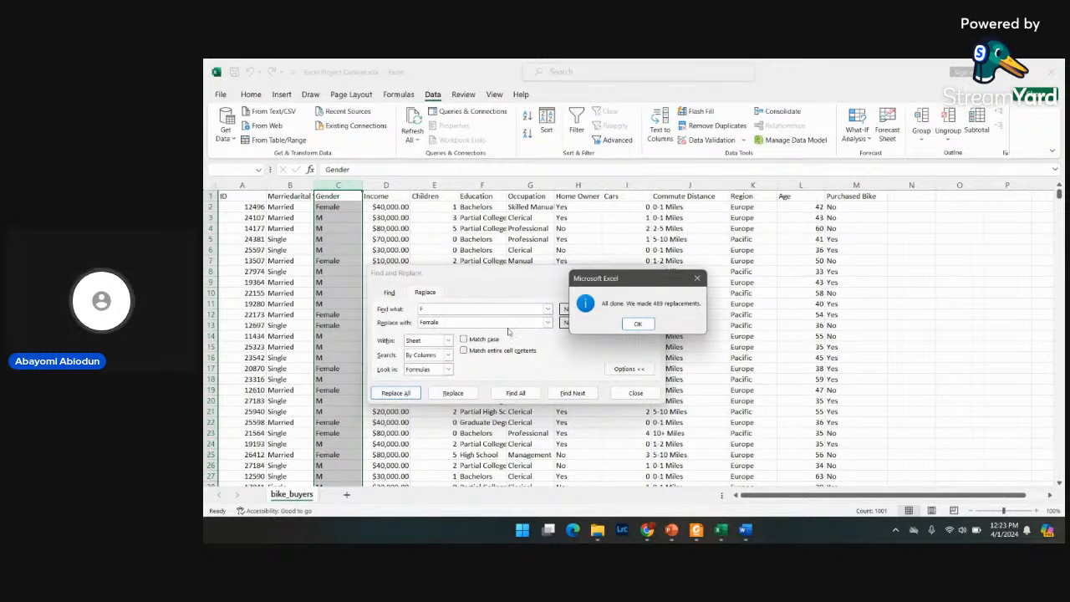
click(638, 323)
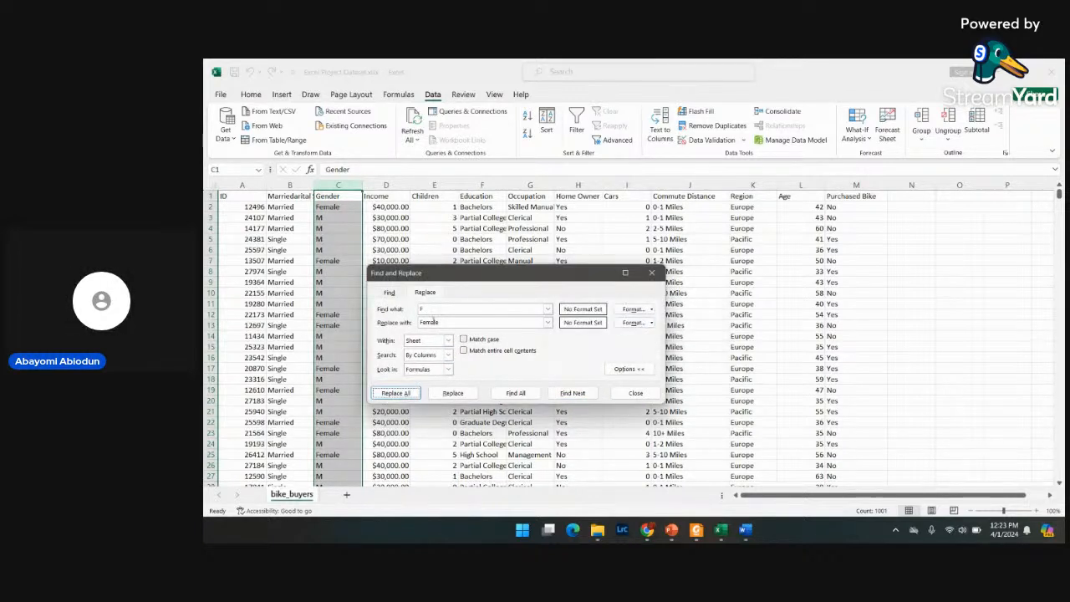
- Try to replace every M in the Gender column with Male
click(429, 310)
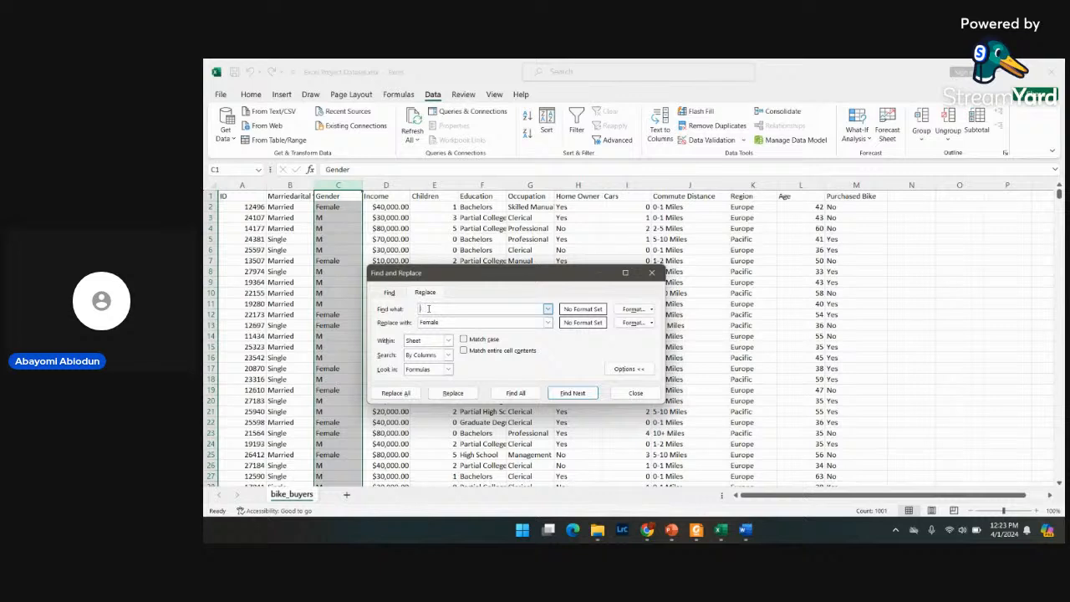
click(444, 324)
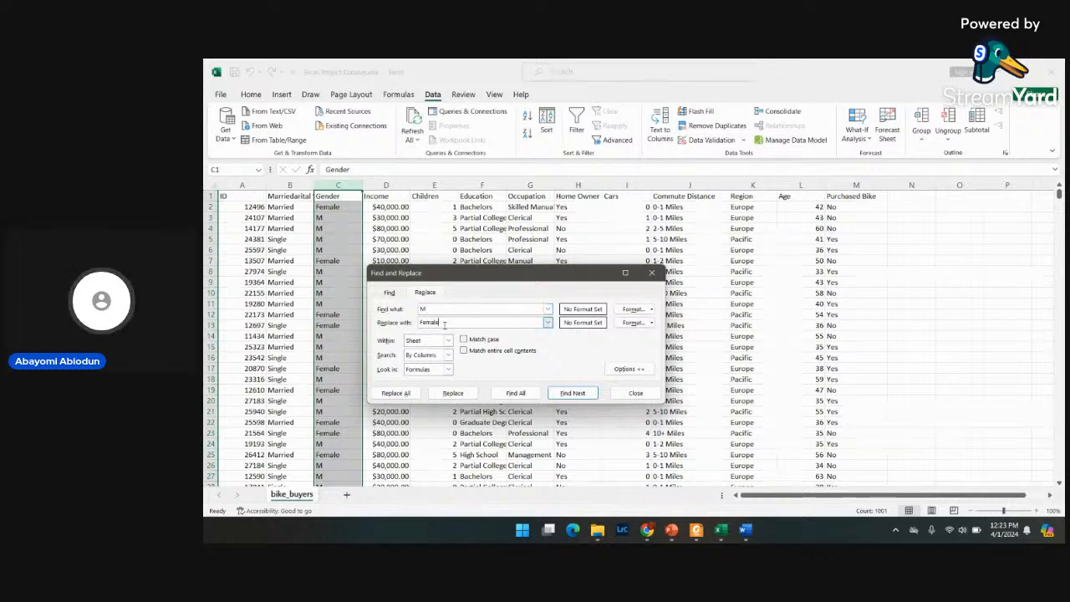
key(BackSpace)
key(BackSpace)
key(BackSpace)
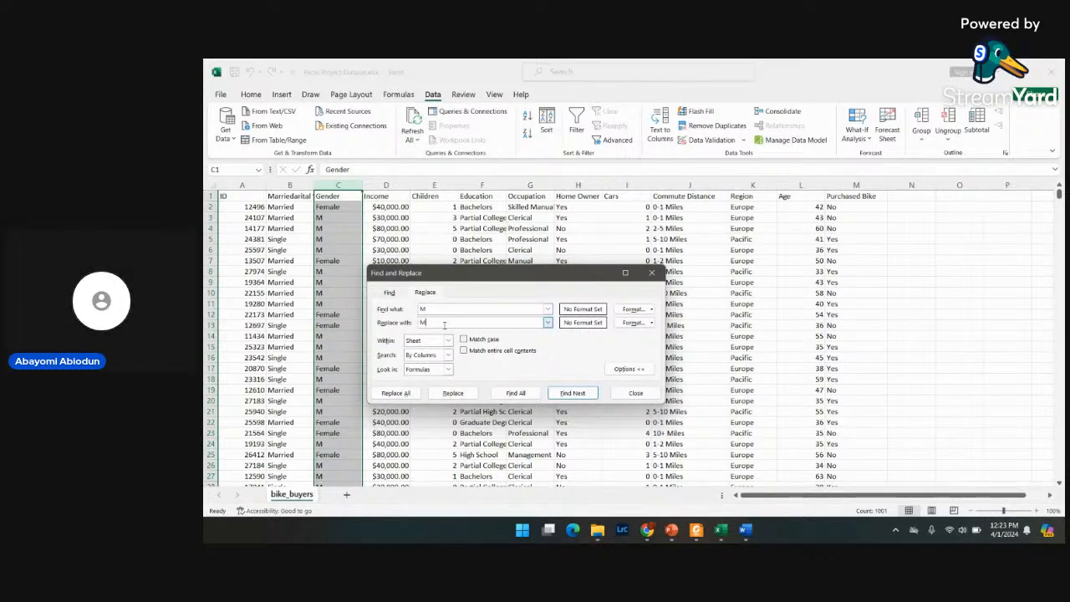
click(409, 398)
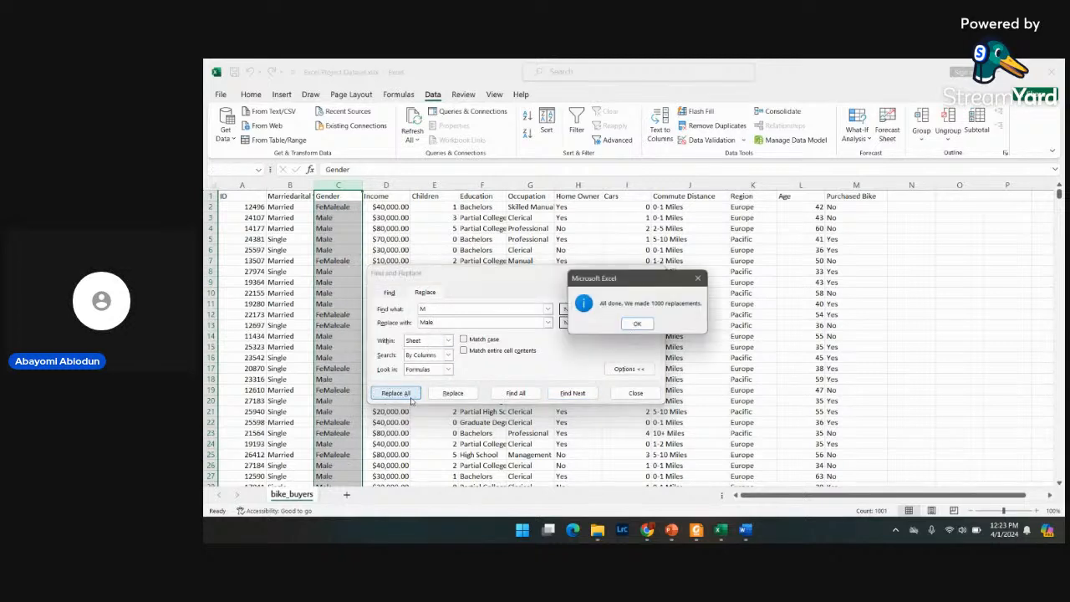
click(639, 324)
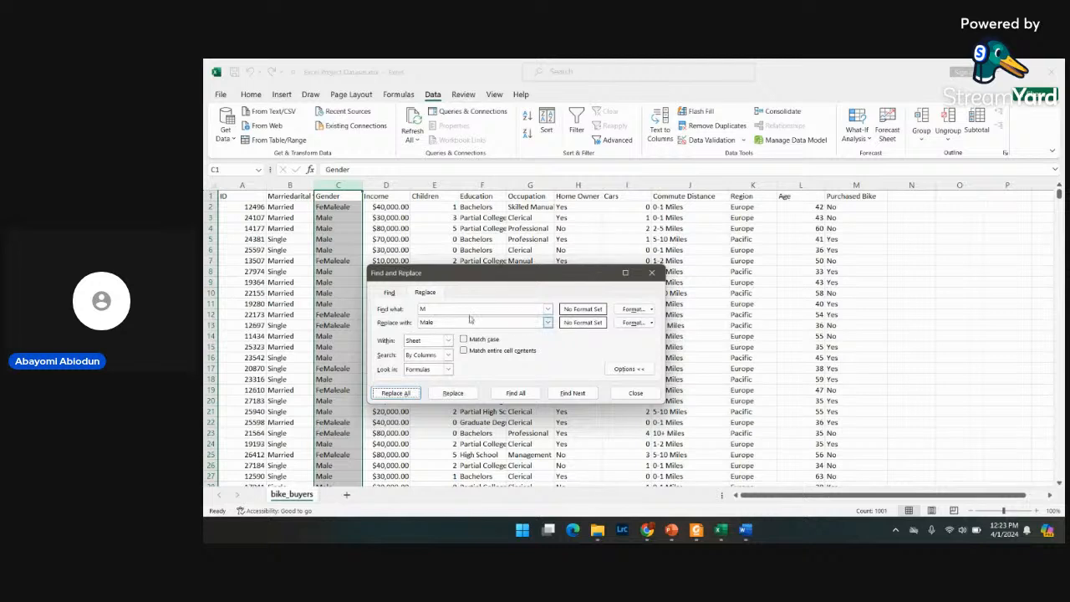
click(435, 311)
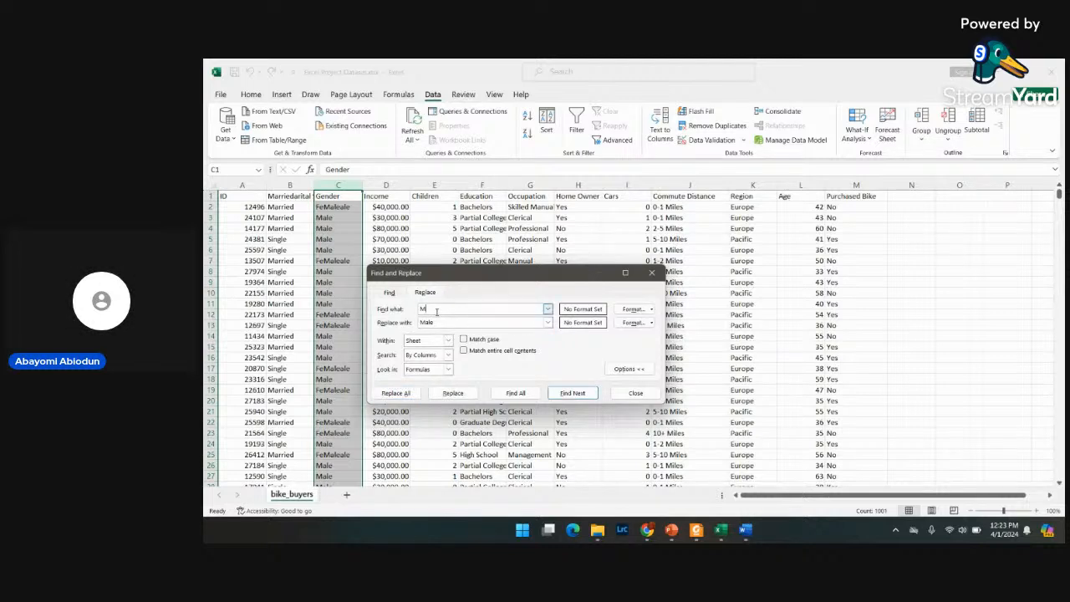
text(a)
key(BackSpace)
click(439, 308)
click(653, 275)
- Undo the last replacement of M with Male in the Gender column
scroll(357, 327, down, 10)
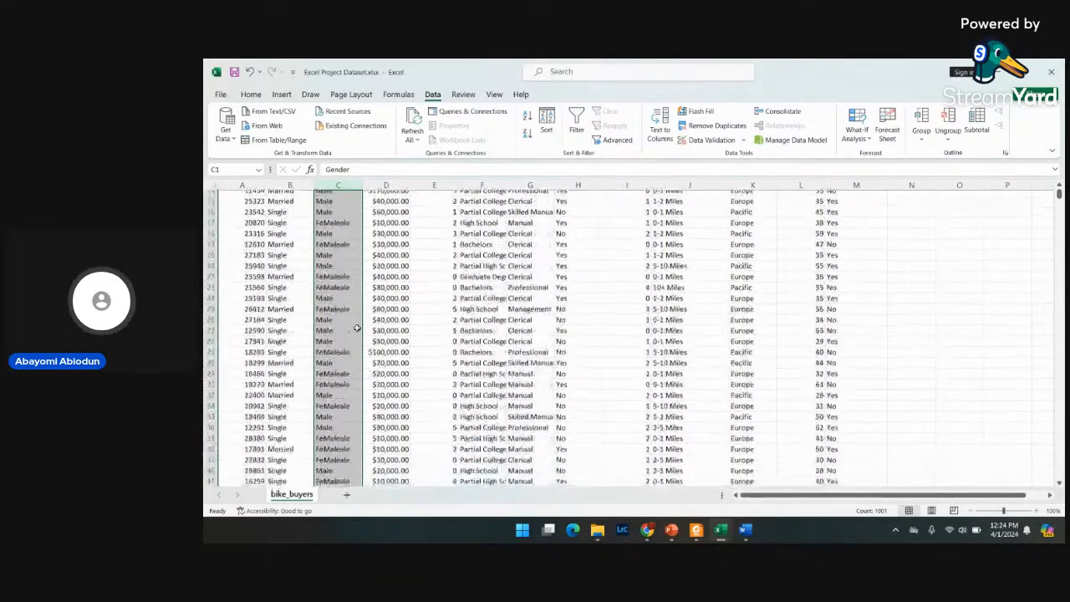
scroll(357, 328, up, 10)
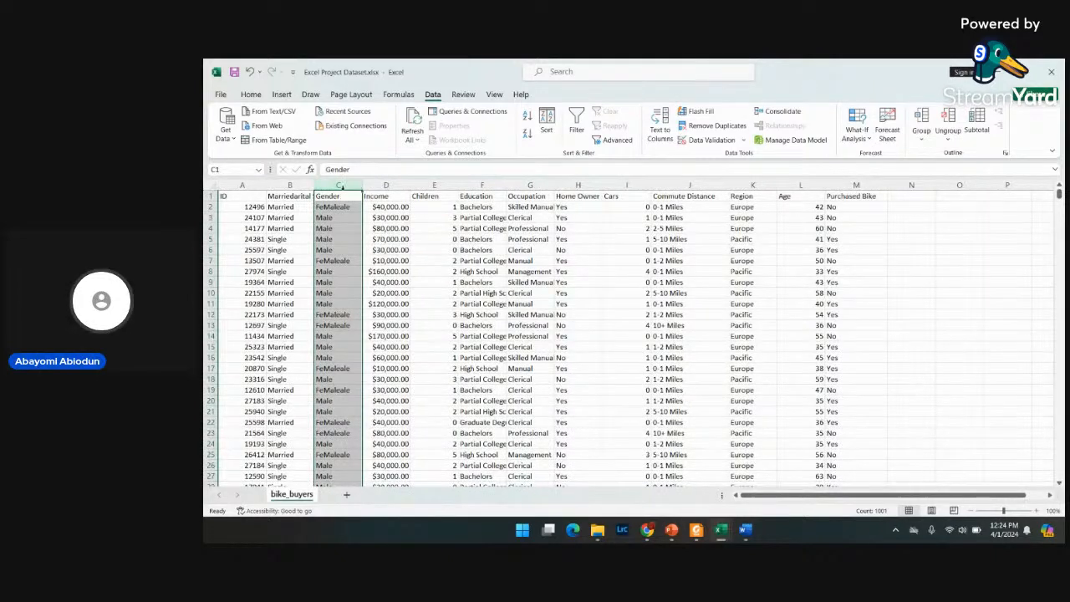
key(ctrl+z)
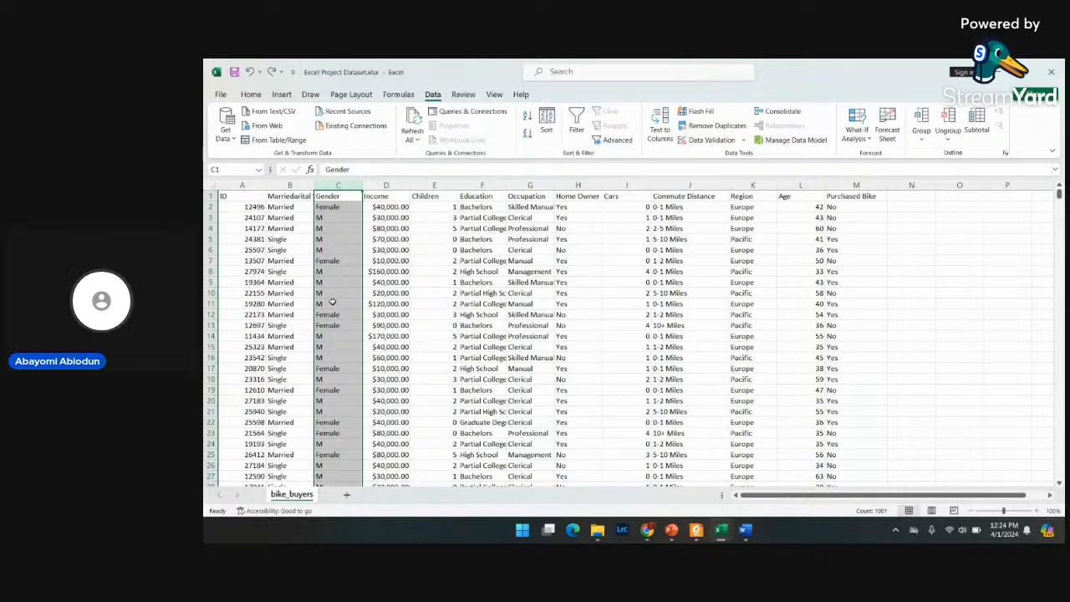
scroll(331, 301, down, 4)
scroll(331, 301, up, 4)
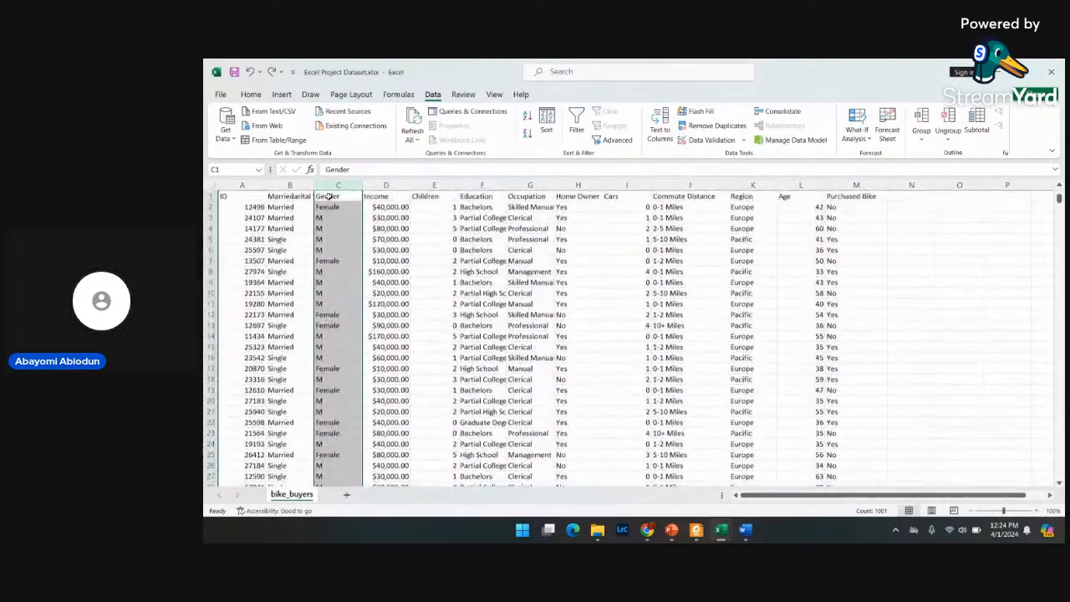
- Try a single replacement of M with Male in the Gender column, searching by columns
click(334, 185)
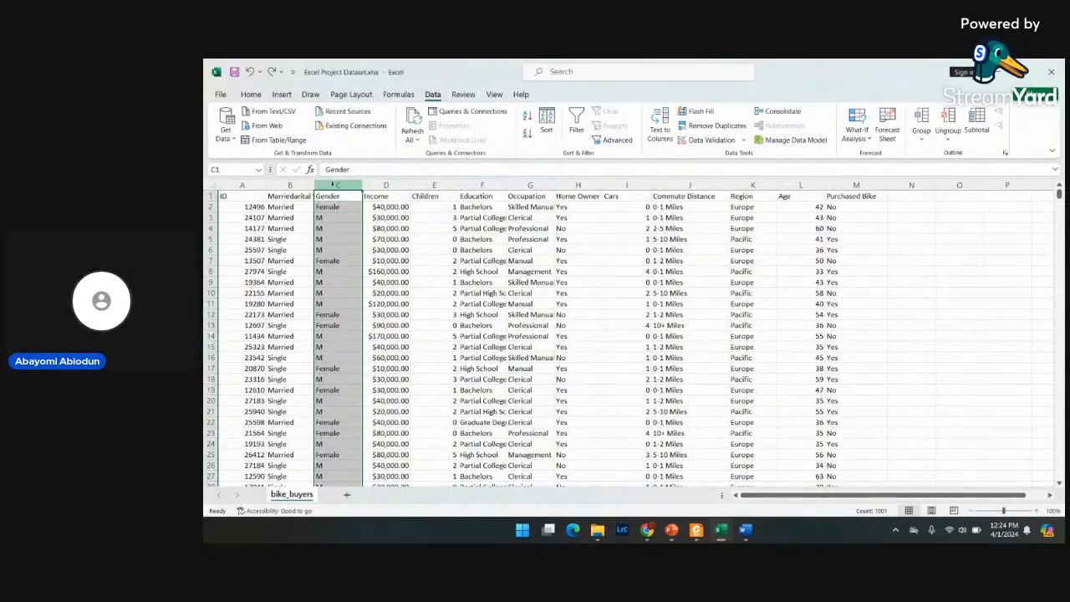
key(ctrl+h)
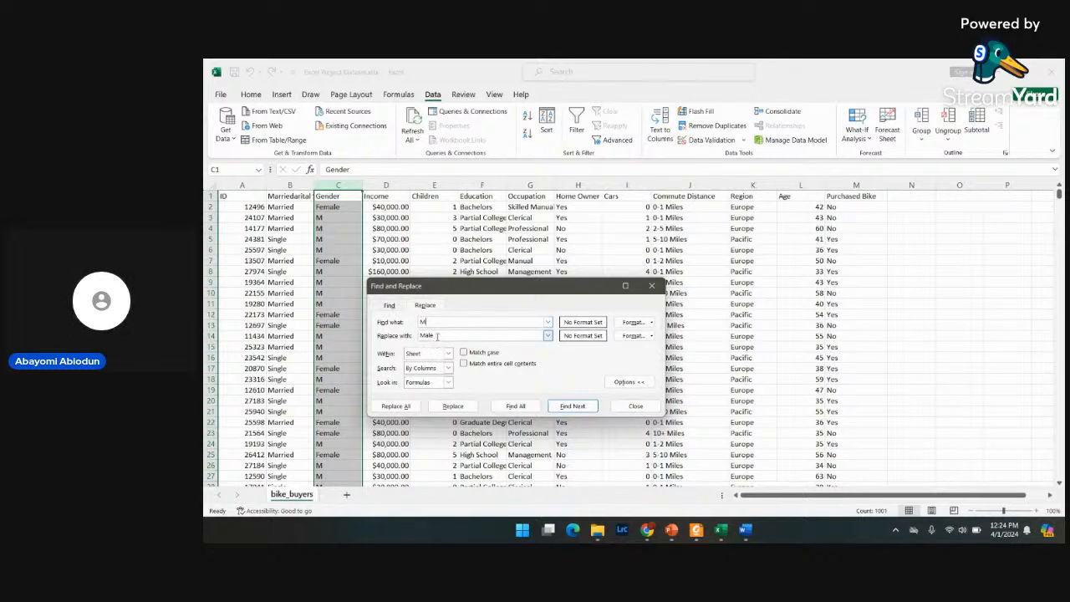
key(BackSpace)
key(BackSpace)
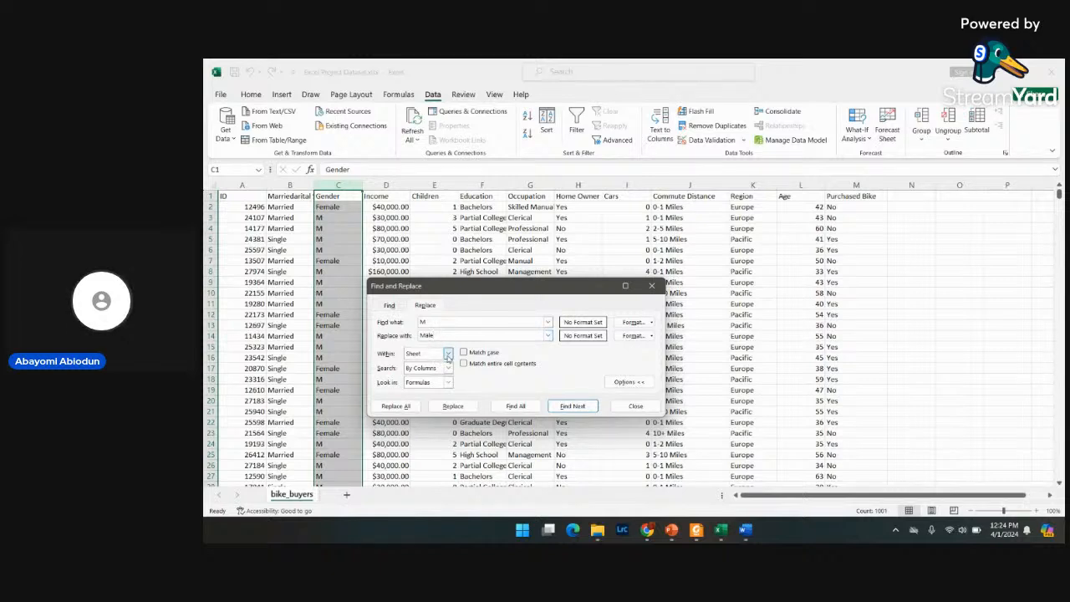
click(448, 368)
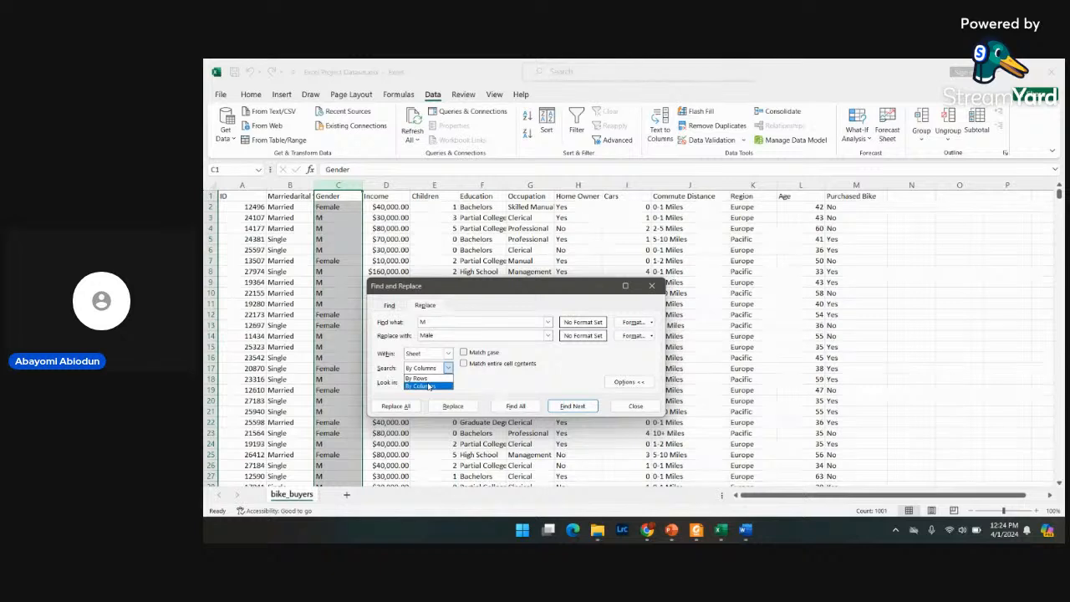
click(428, 386)
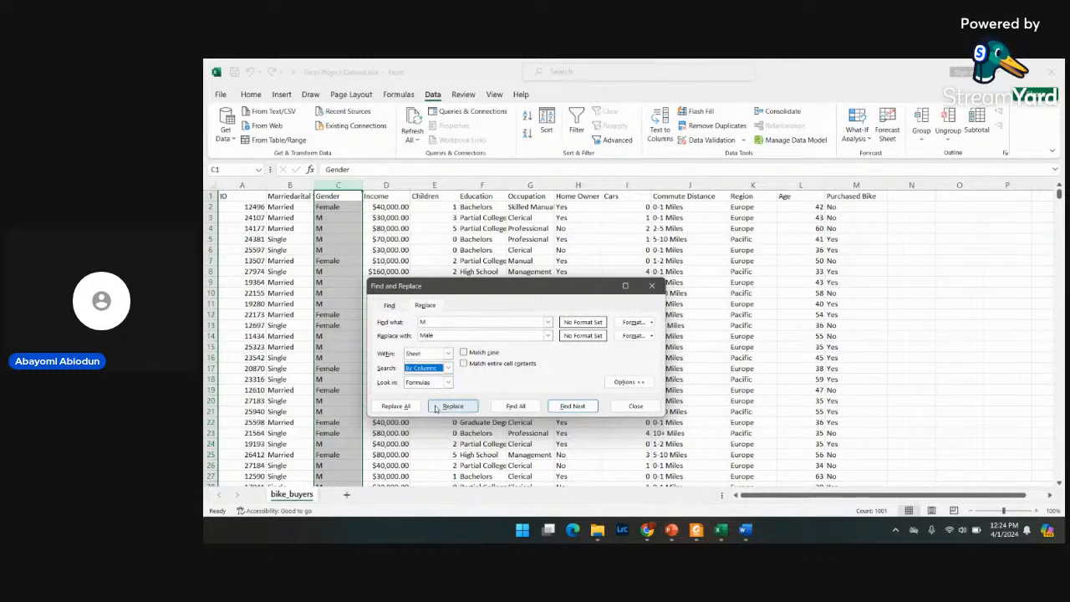
click(452, 407)
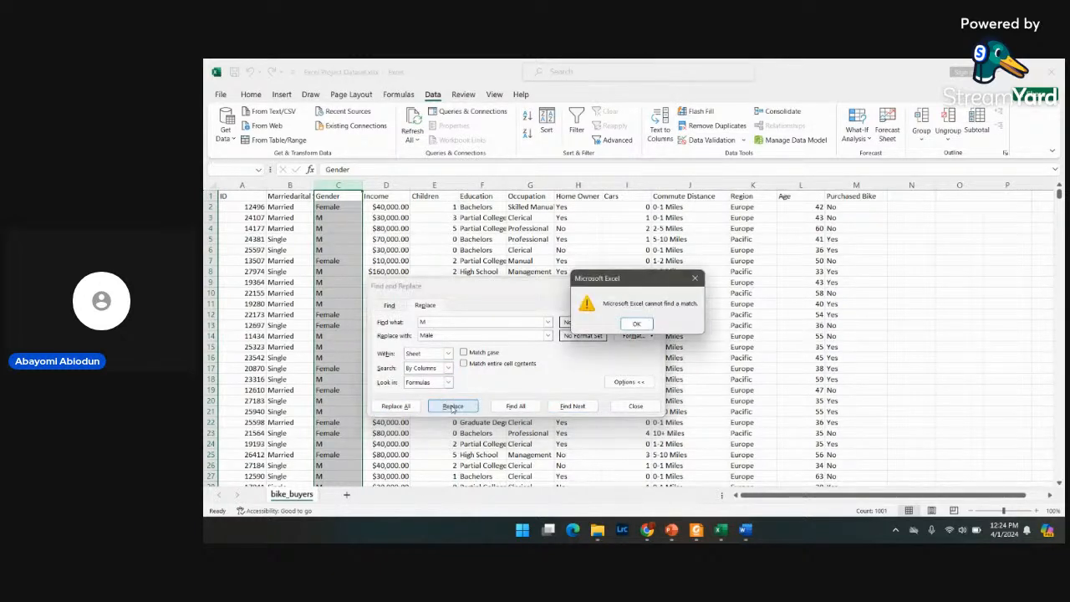
click(640, 325)
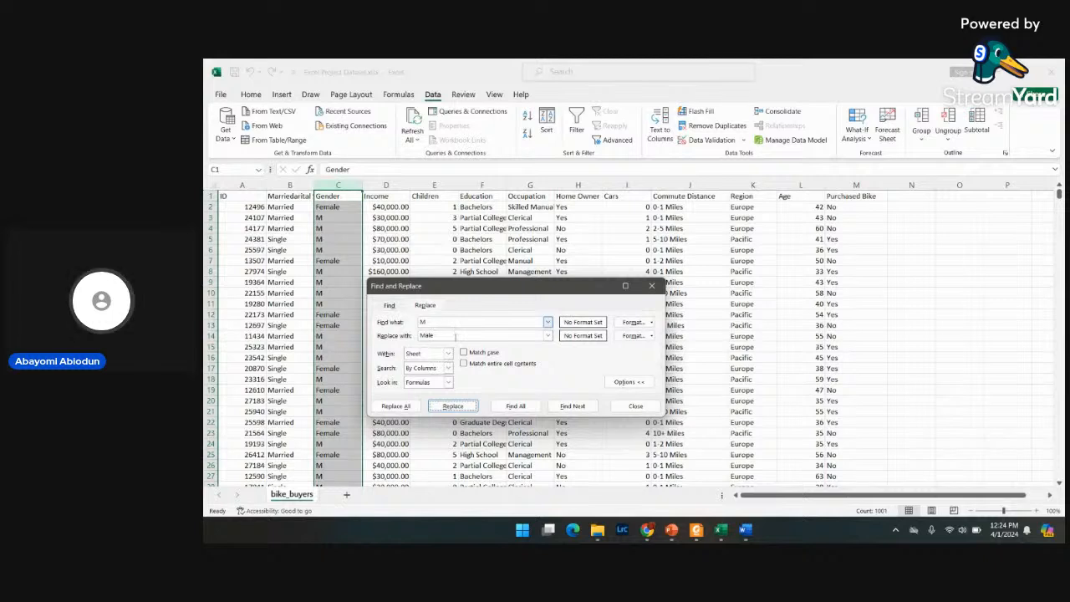
- Try the single replacement of M with Male again with case matching turned on
click(464, 353)
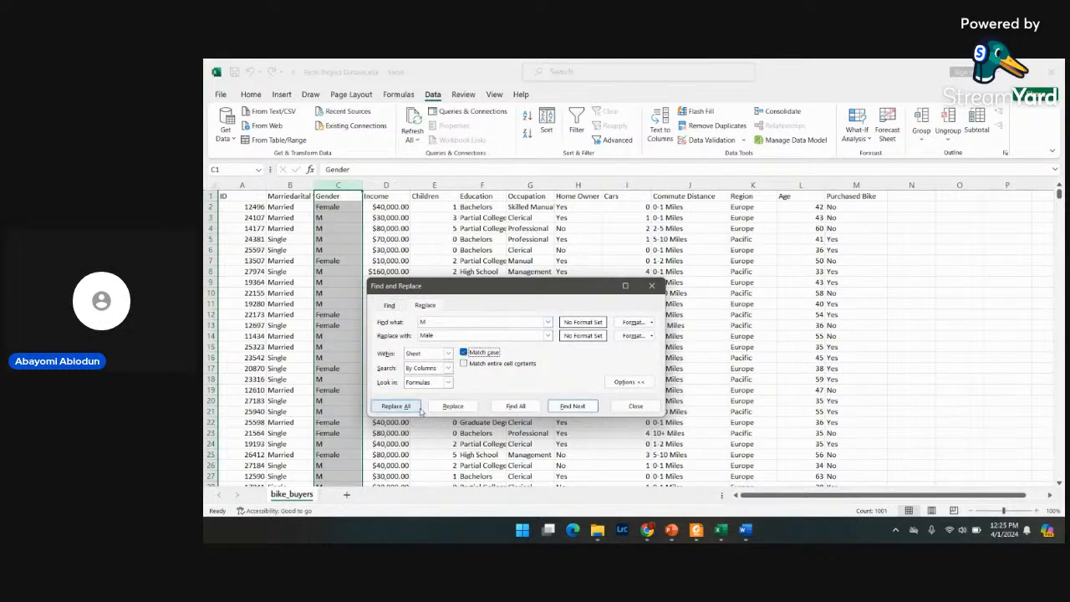
click(453, 407)
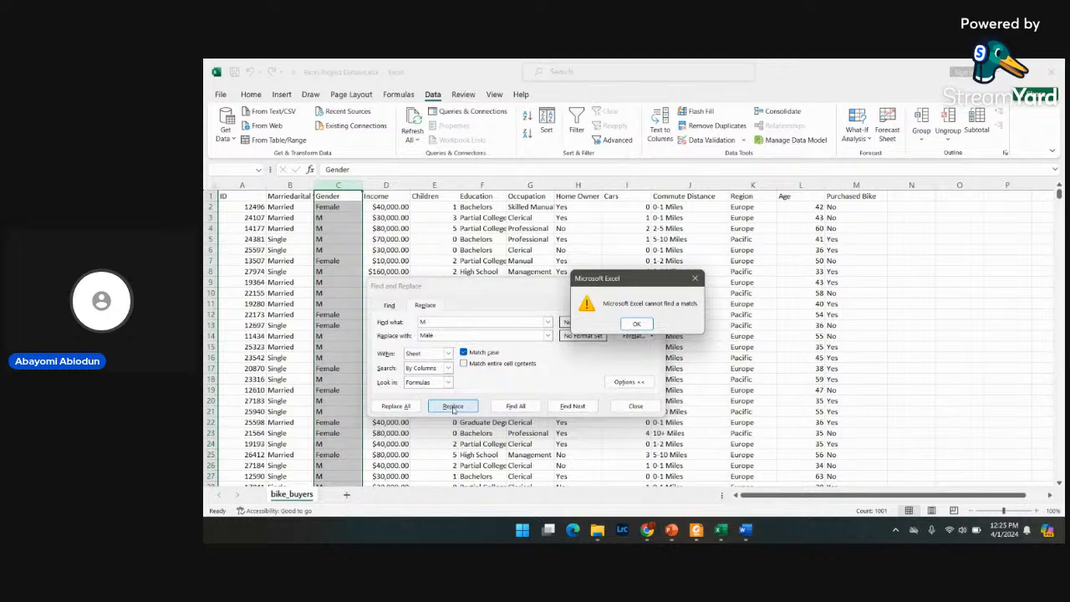
click(643, 324)
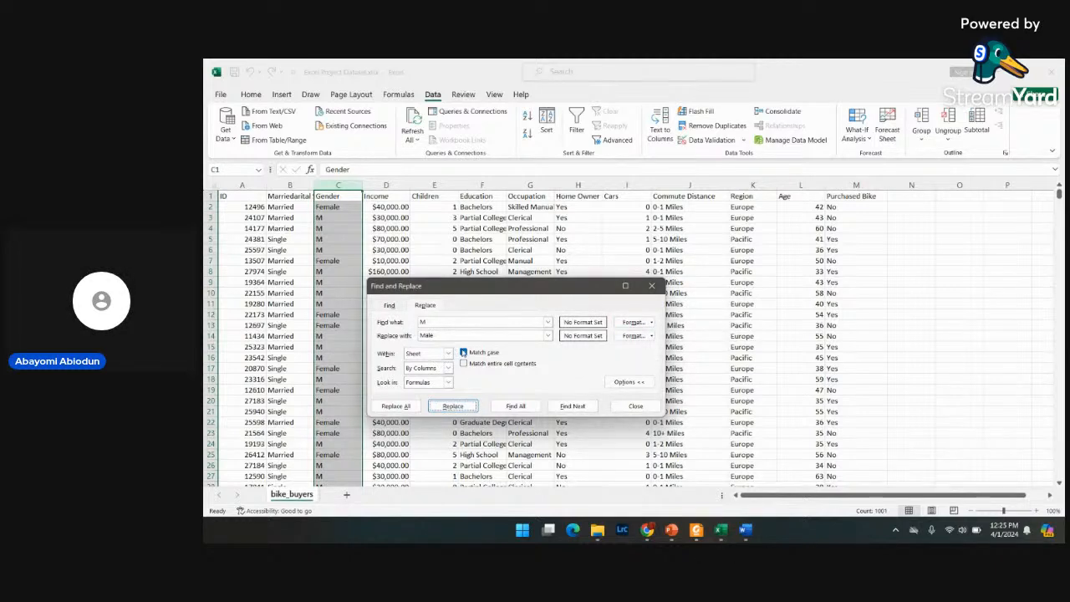
- Try replacing every M with Male in the Gender column without case matching, close Find and Replace, and undo the replacement
click(464, 353)
click(398, 406)
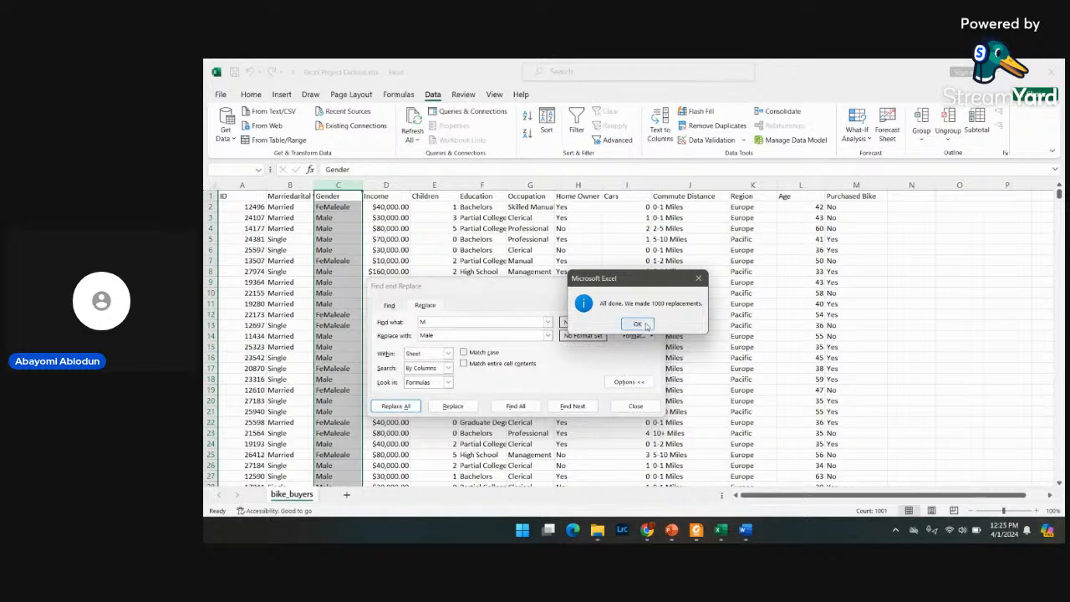
click(639, 324)
click(652, 286)
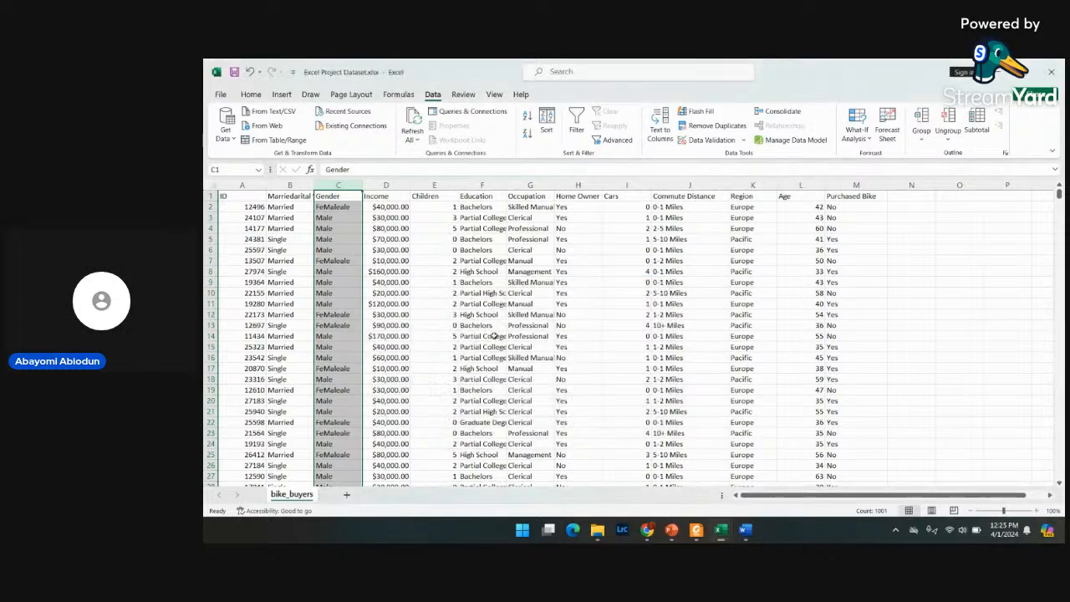
key(ctrl+z)
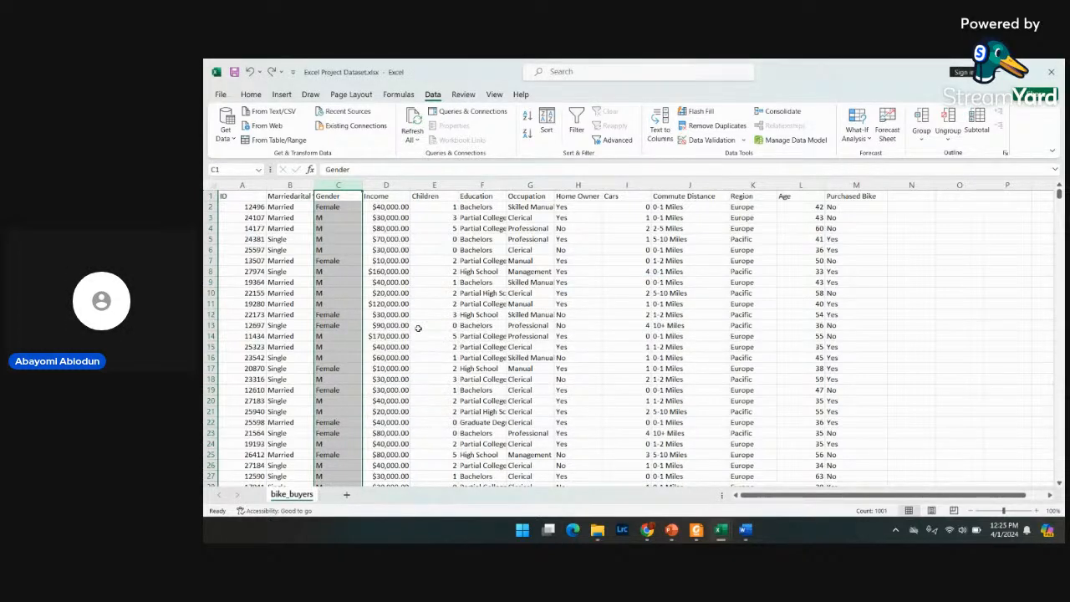
- Undo the earlier replacement of F with Female, and replace every M in the Gender column with Male
key(ctrl+z)
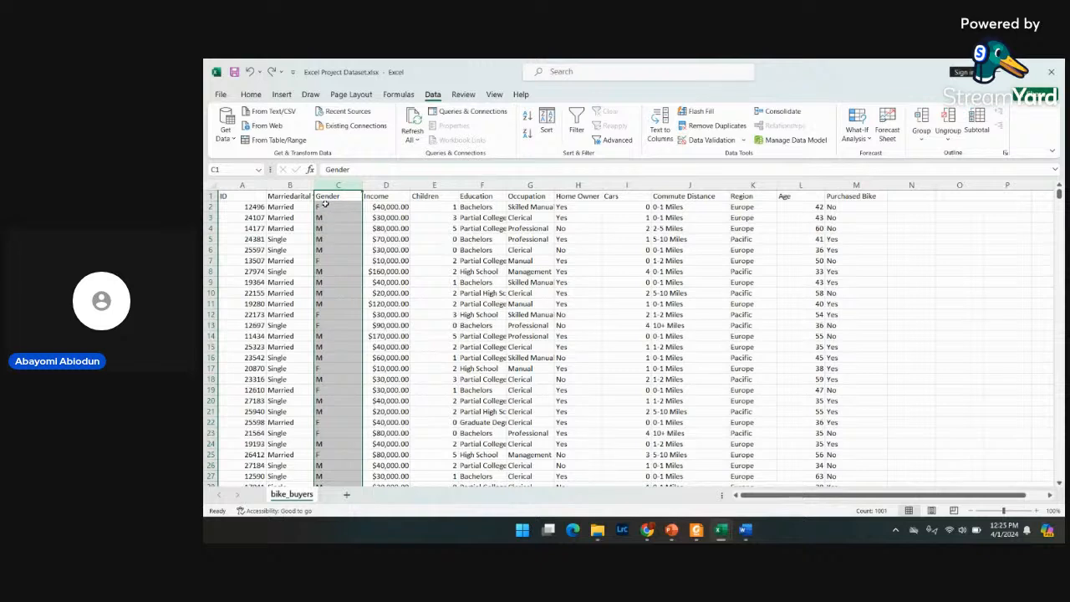
key(ctrl+h)
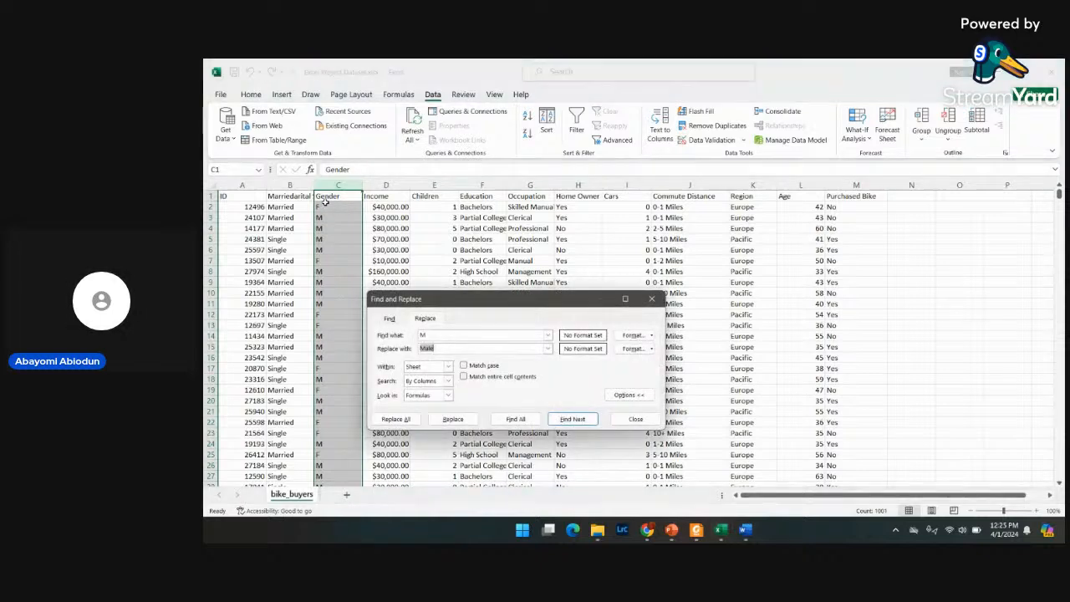
click(429, 335)
key(BackSpace)
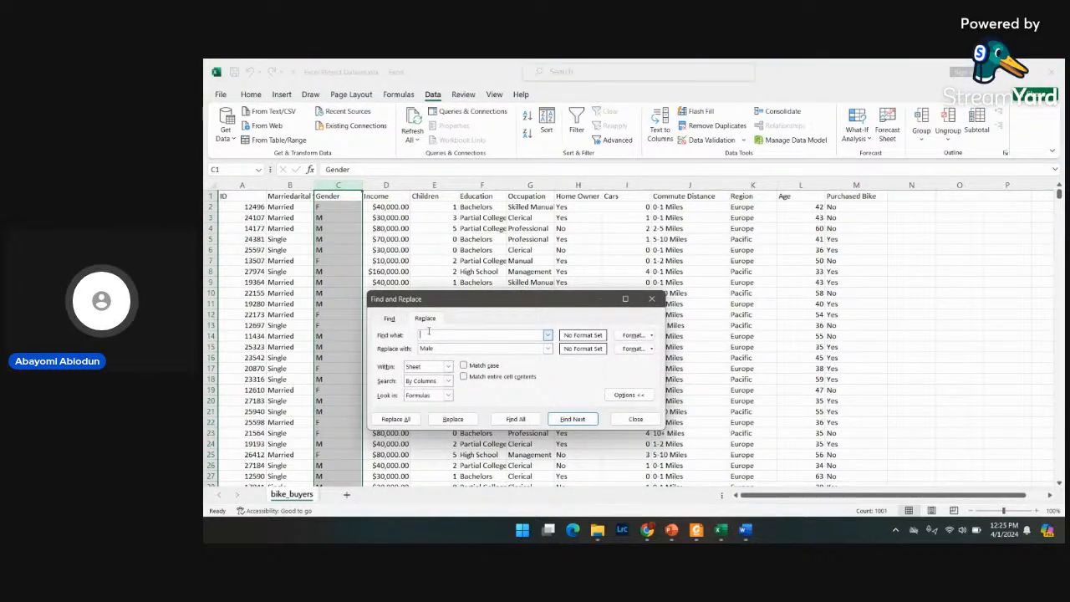
text(F)
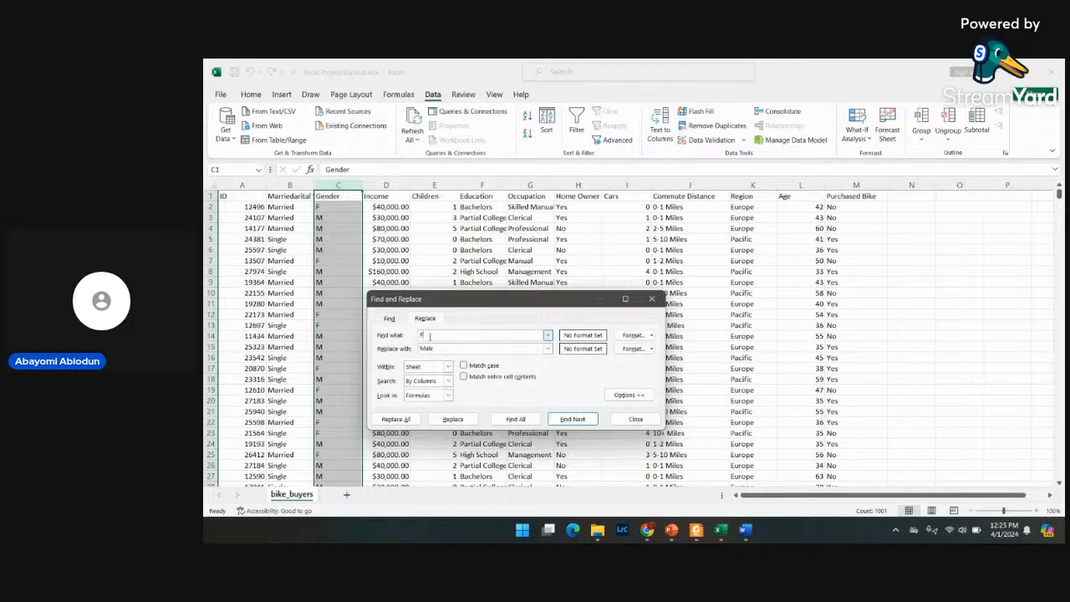
text(M)
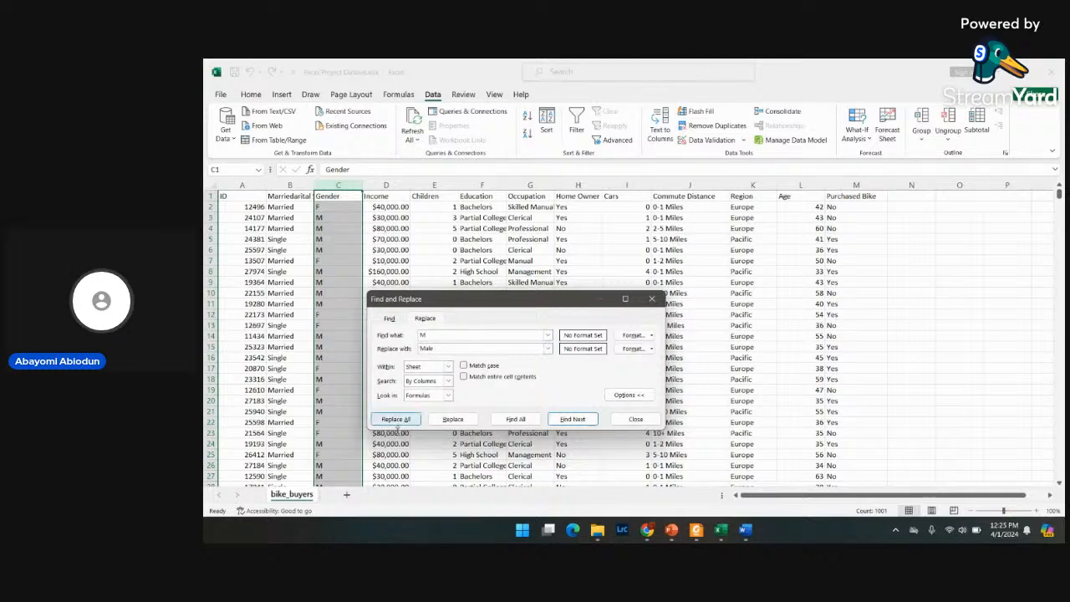
click(402, 421)
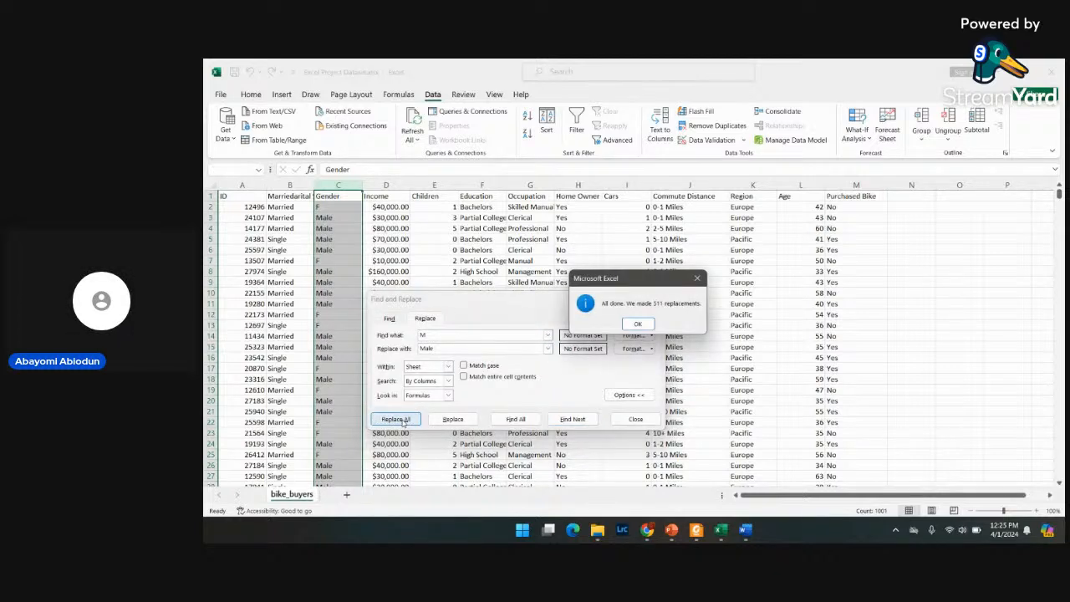
click(638, 327)
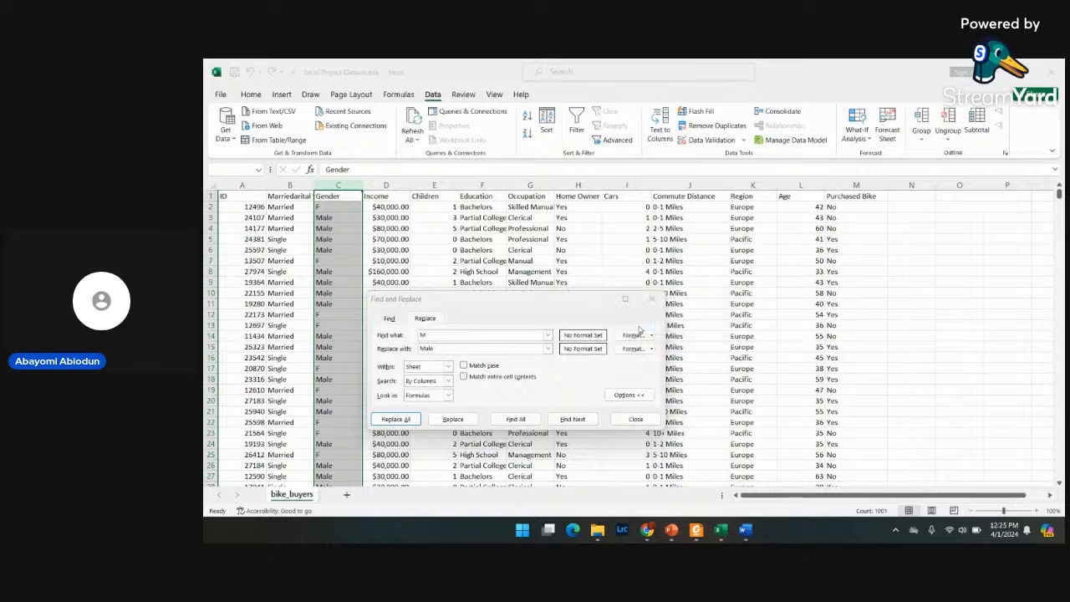
- Replace every F in the Gender column with Female and close Find and Replace
click(431, 334)
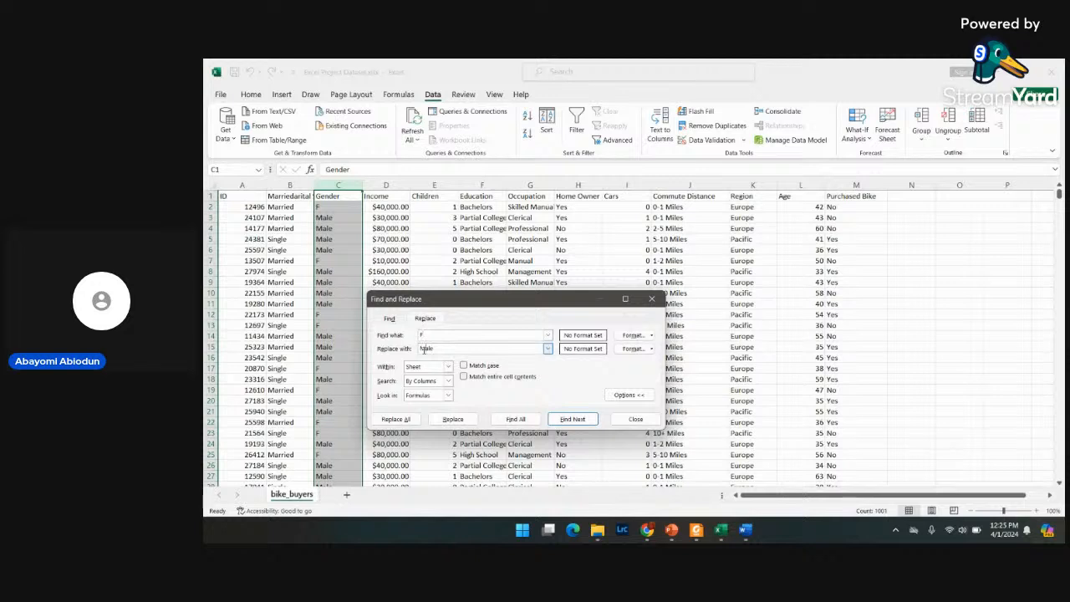
text(Female)
click(399, 419)
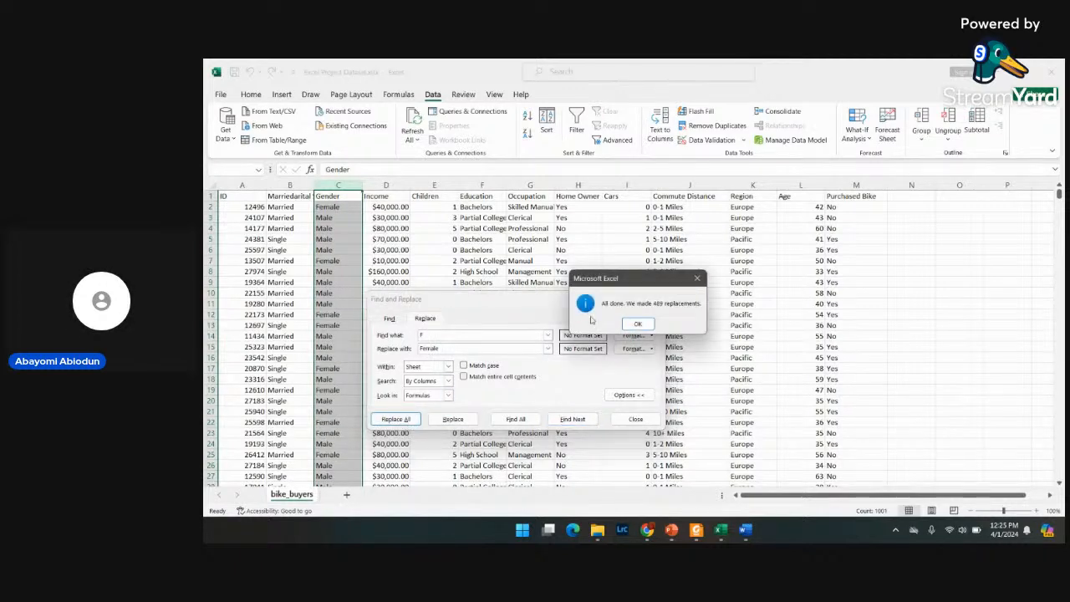
click(645, 325)
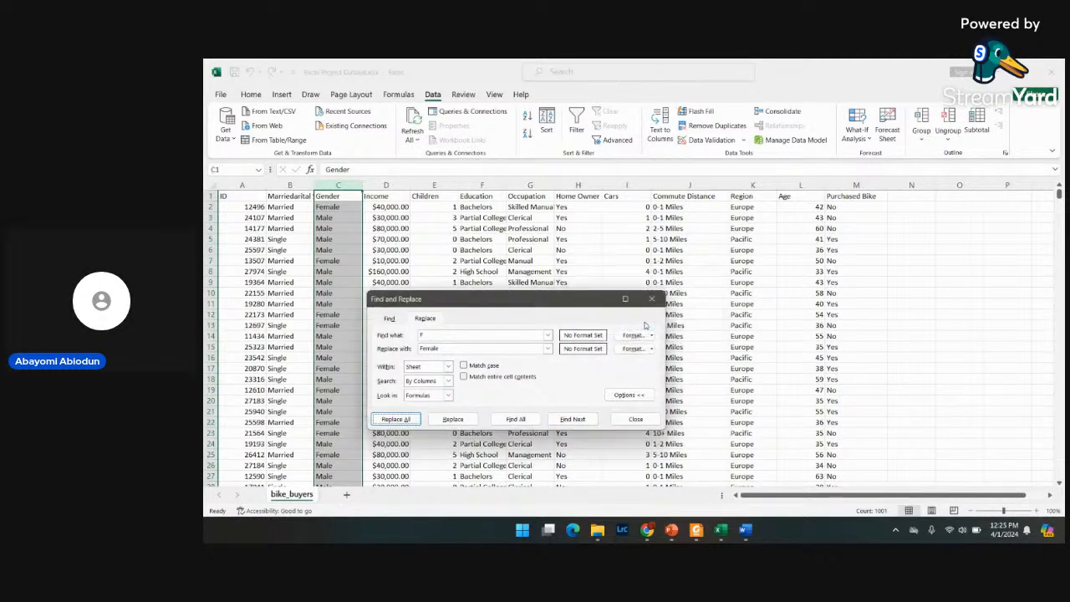
click(635, 419)
- Check the last row of the Marital Status column, undo the last Female replacement, and look over the Gender values
click(371, 199)
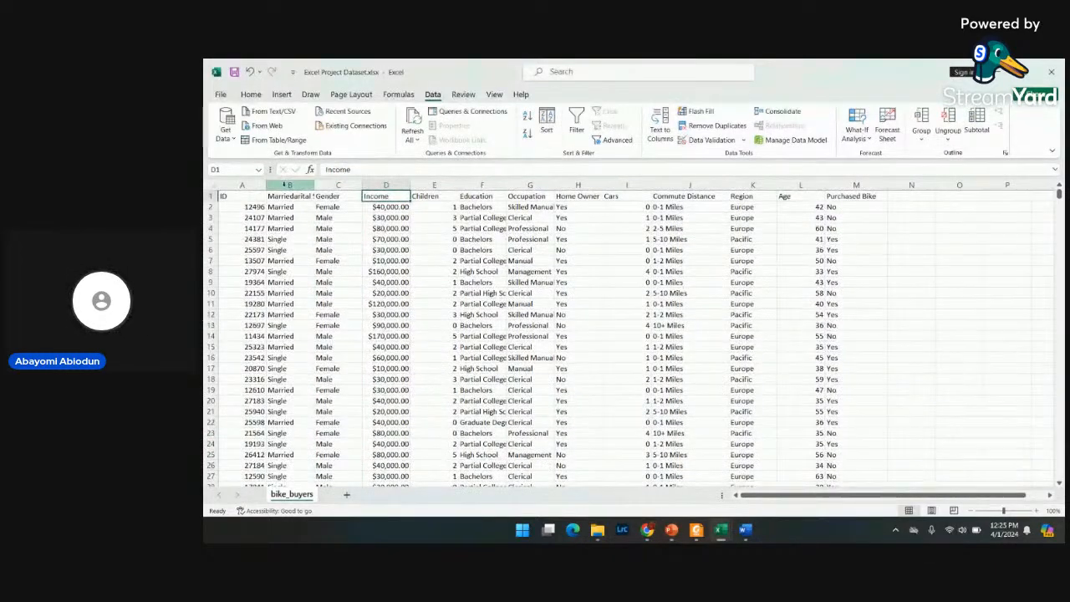
click(294, 197)
key(ctrl+Down)
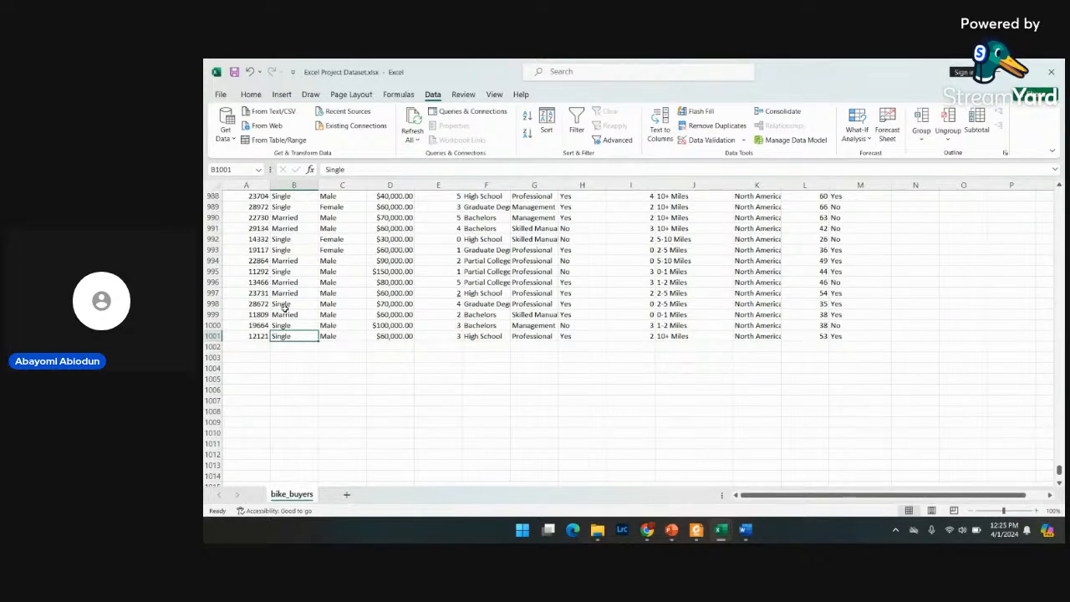
key(ctrl+z)
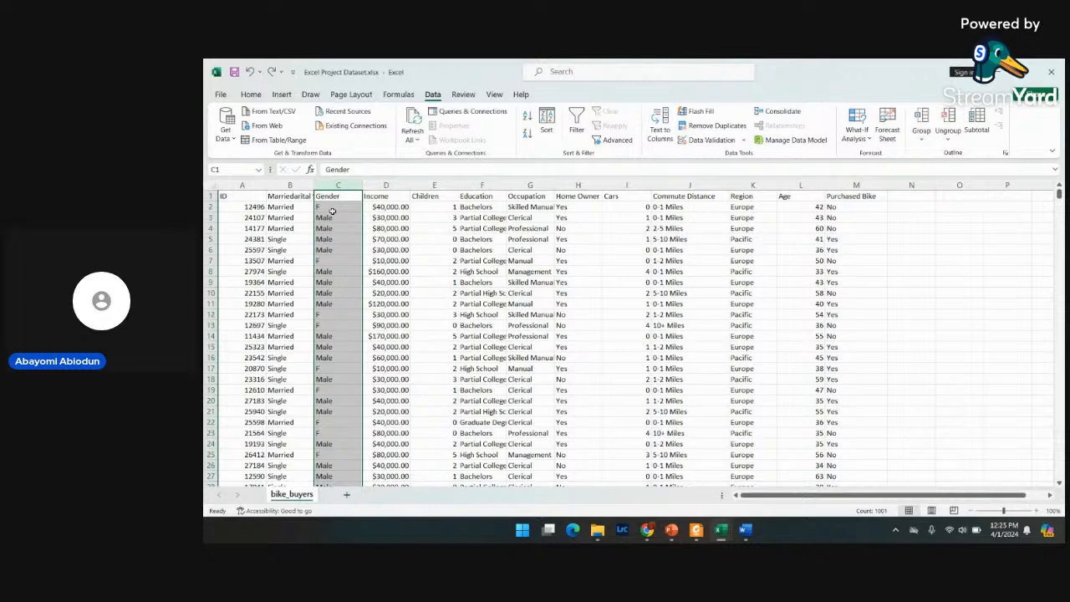
scroll(348, 315, down, 4)
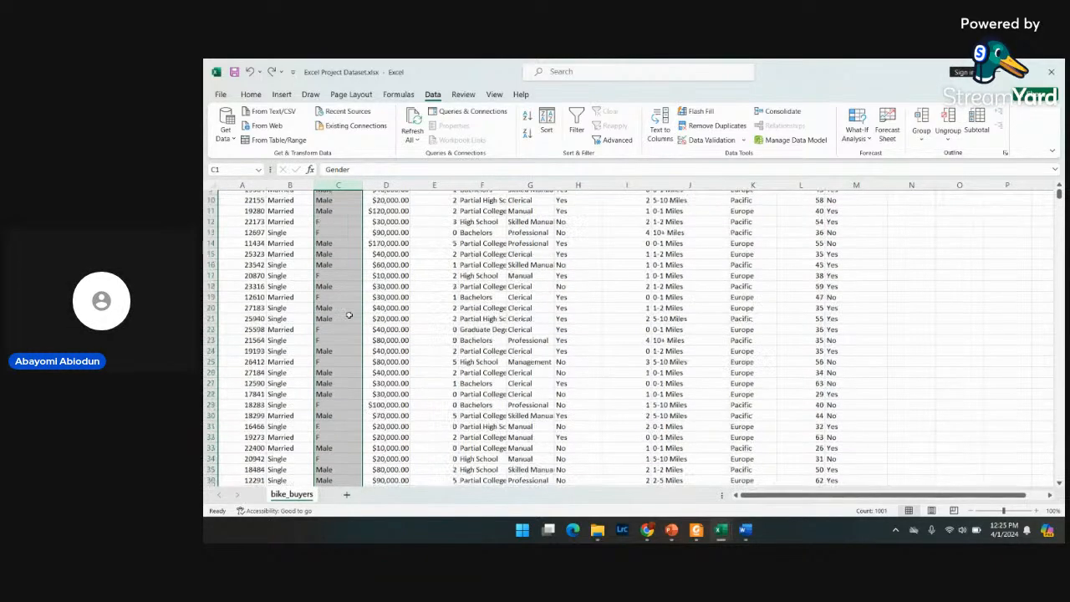
scroll(348, 314, up, 4)
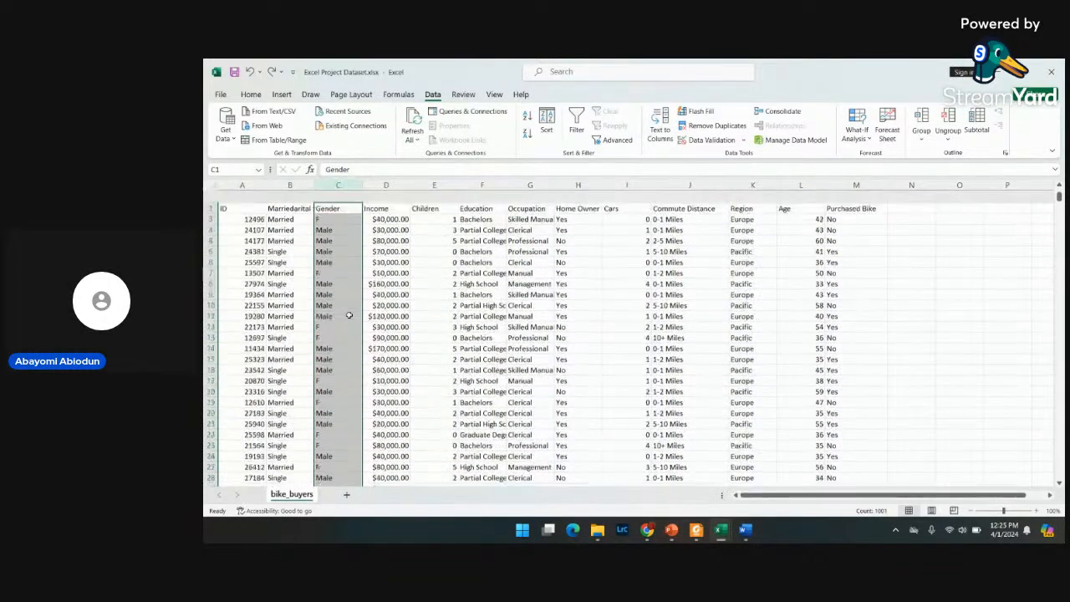
- Replace every remaining F in the Gender column with Female, and close Find and Replace
key(ctrl+h)
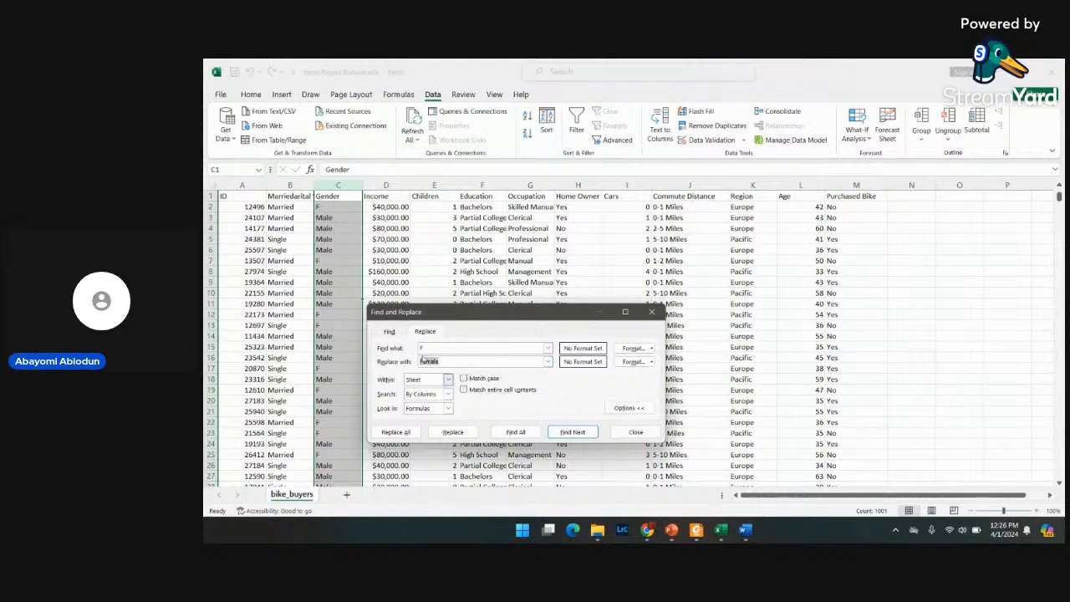
click(393, 433)
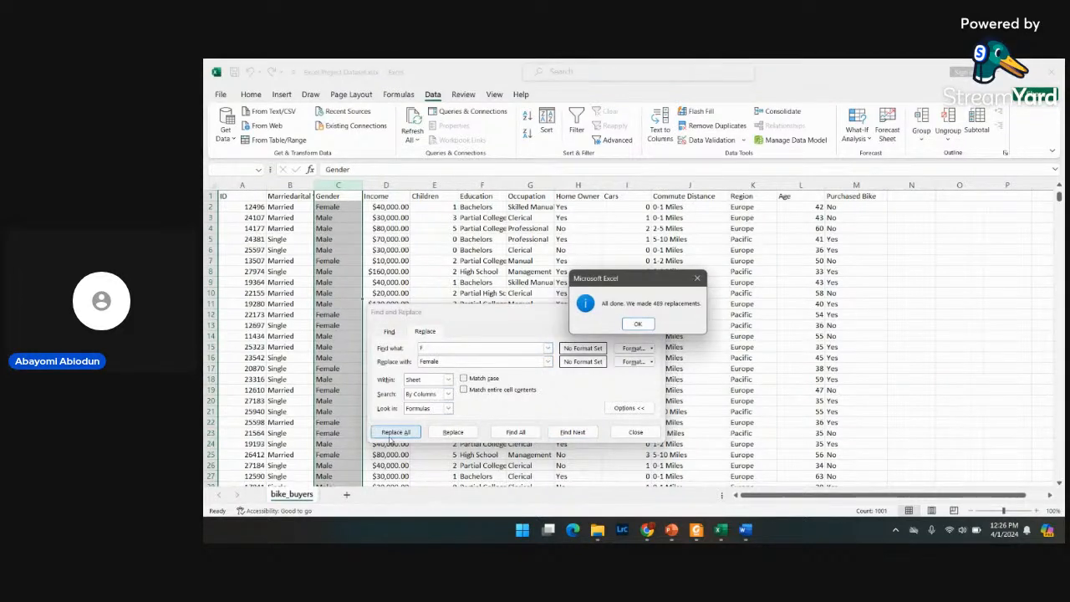
click(640, 326)
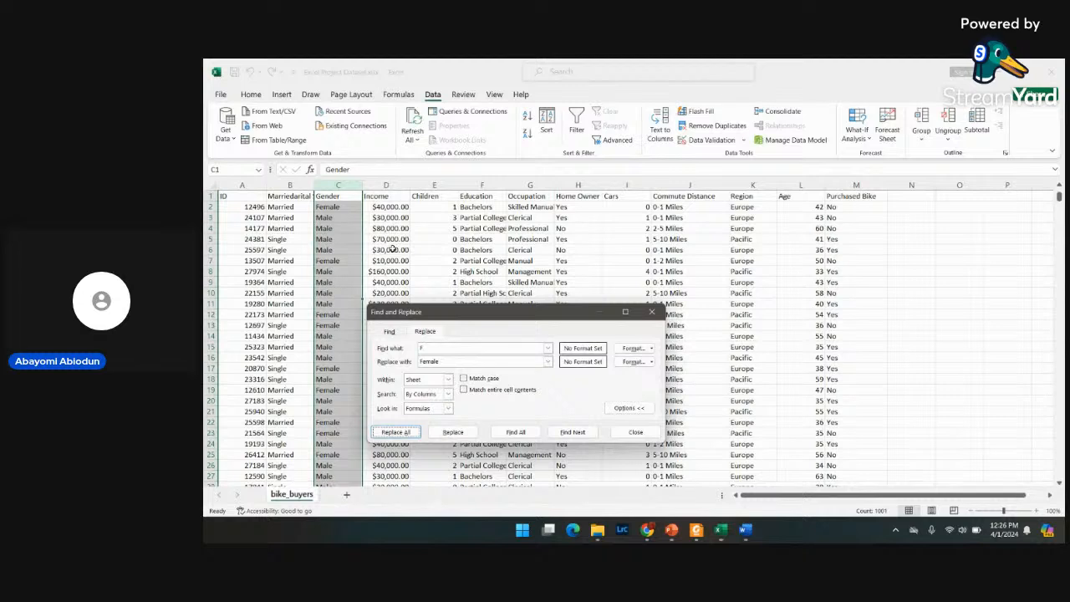
click(652, 312)
- Replace the garbled header text in cell B1 with "Marrital Status"
click(290, 303)
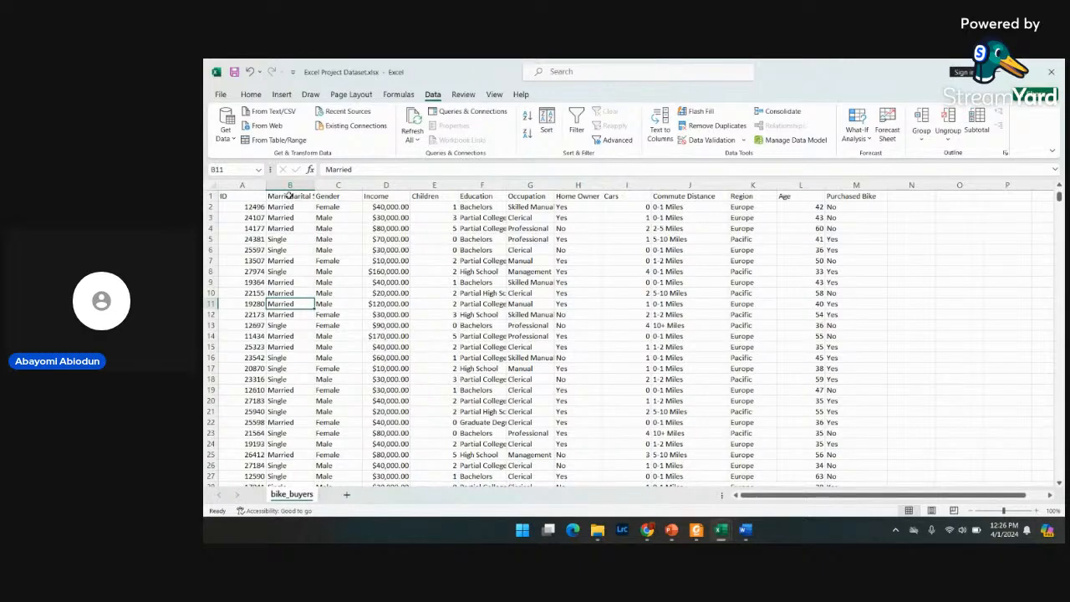
key(Up)
scroll(290, 195, down, 3)
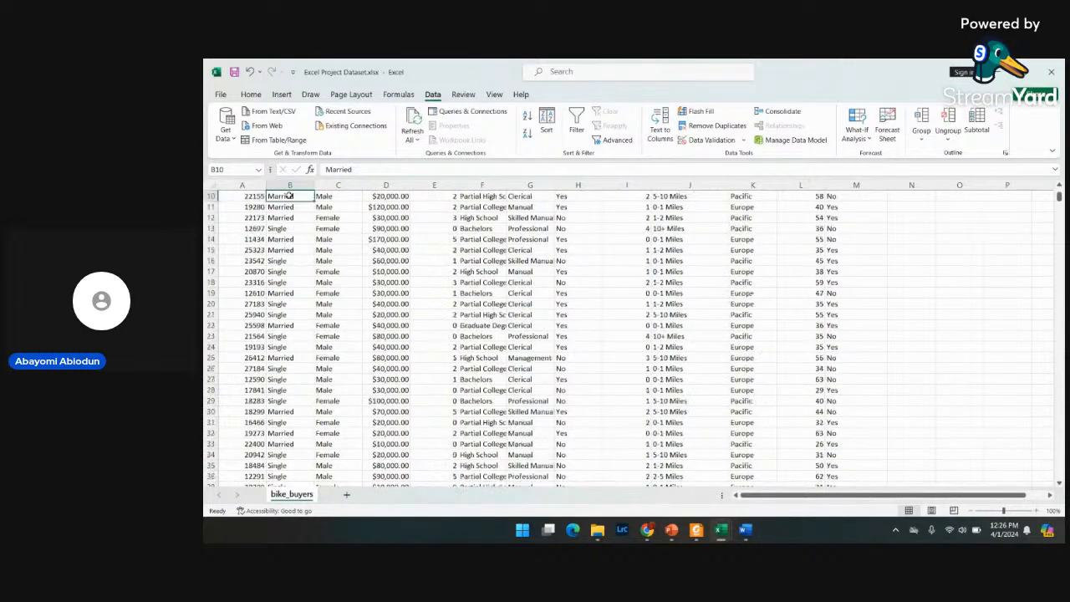
key(Up)
scroll(297, 209, up, 2)
scroll(303, 219, up, 2)
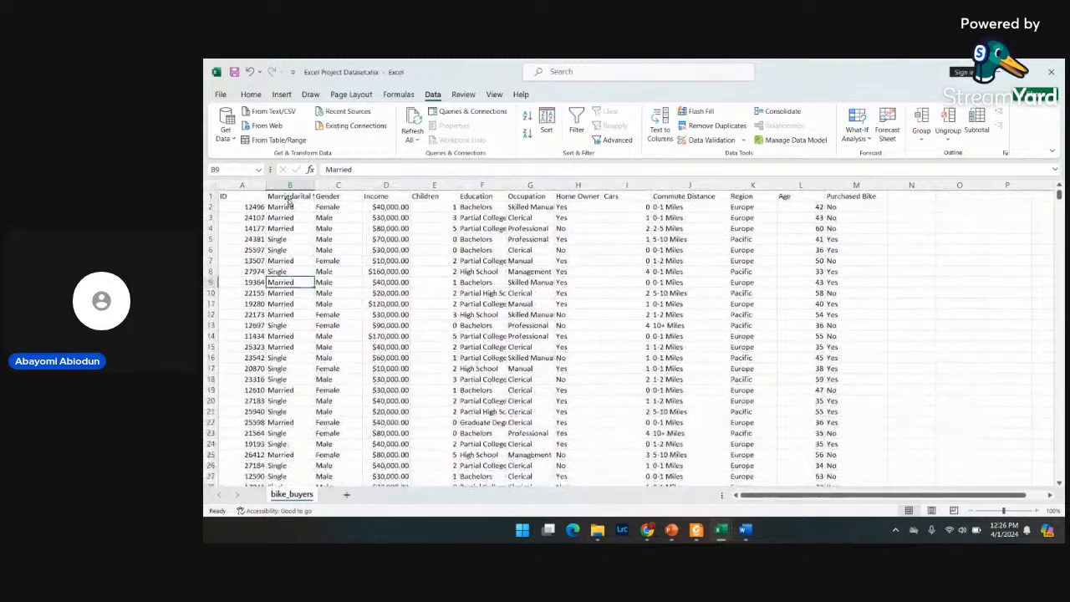
click(290, 197)
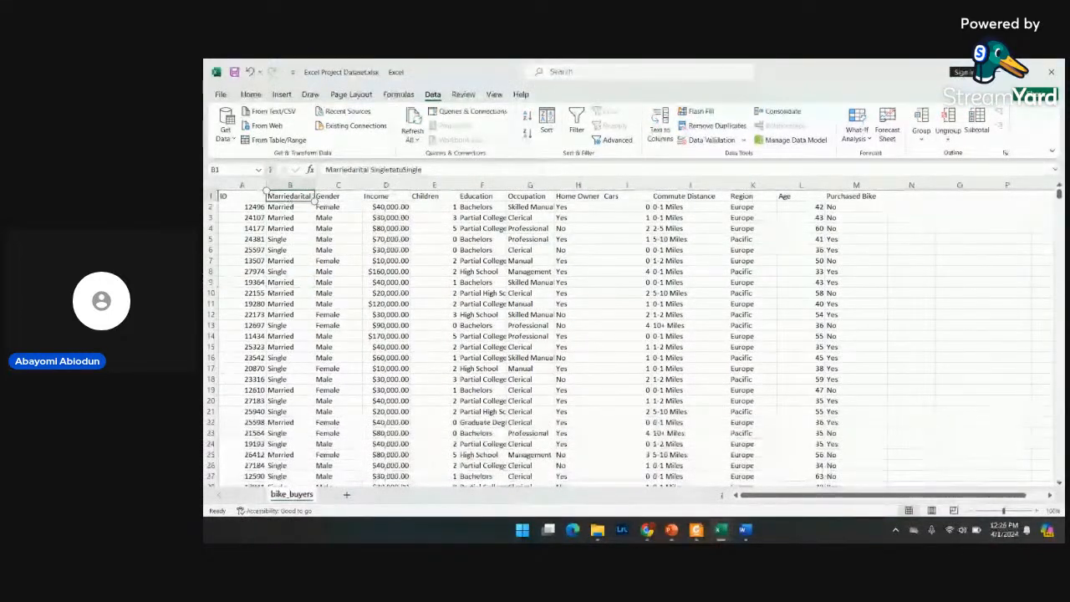
click(429, 169)
key(BackSpace)
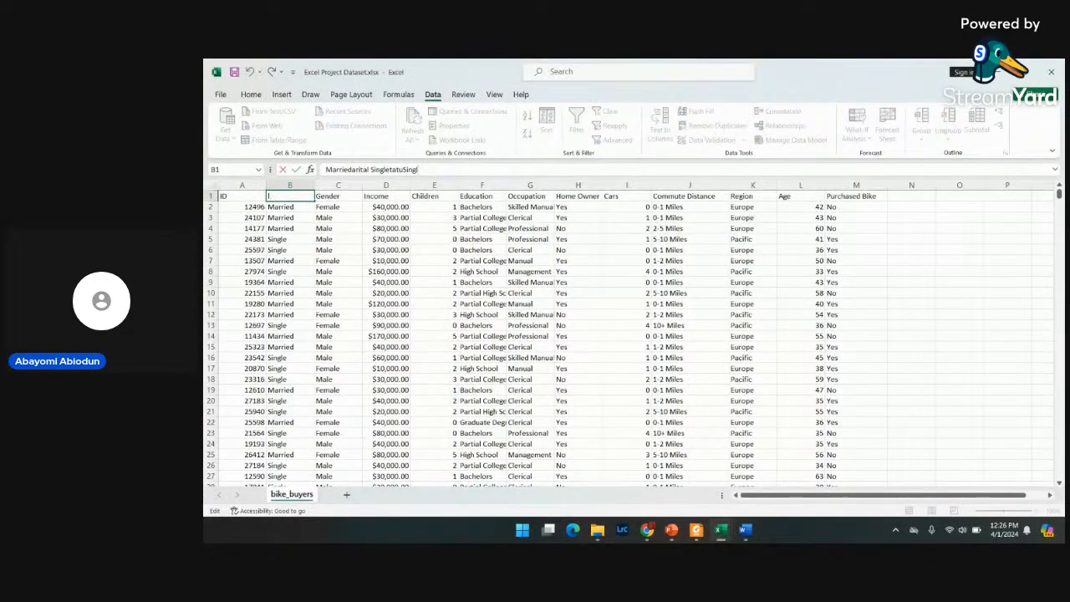
key(BackSpace)
key(BackSpace)
key(BackSpace)
key(BackSpace)
key(BackSpace)
key(BackSpace)
key(BackSpace)
key(BackSpace)
key(BackSpace)
key(BackSpace)
key(BackSpace)
key(BackSpace)
key(BackSpace)
key(BackSpace)
key(BackSpace)
key(BackSpace)
key(BackSpace)
key(BackSpace)
key(BackSpace)
key(BackSpace)
key(BackSpace)
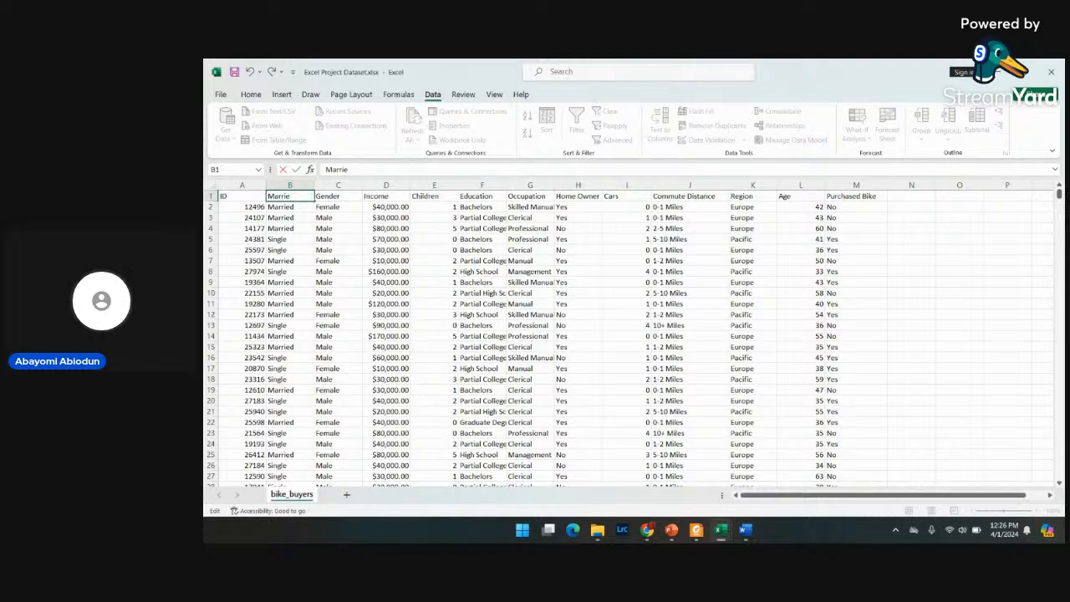
text(tal St)
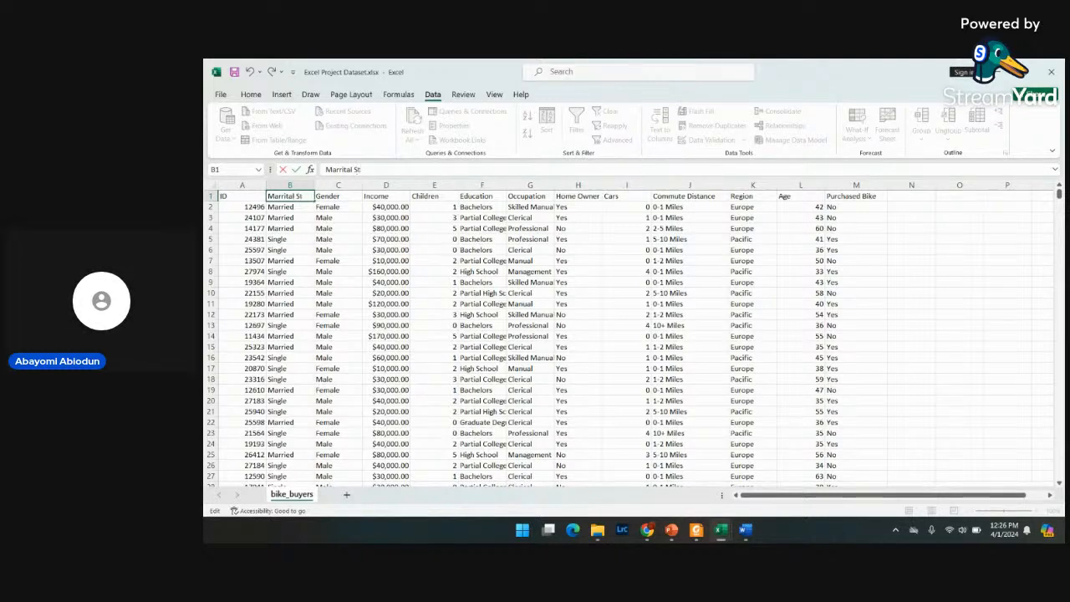
text(atus)
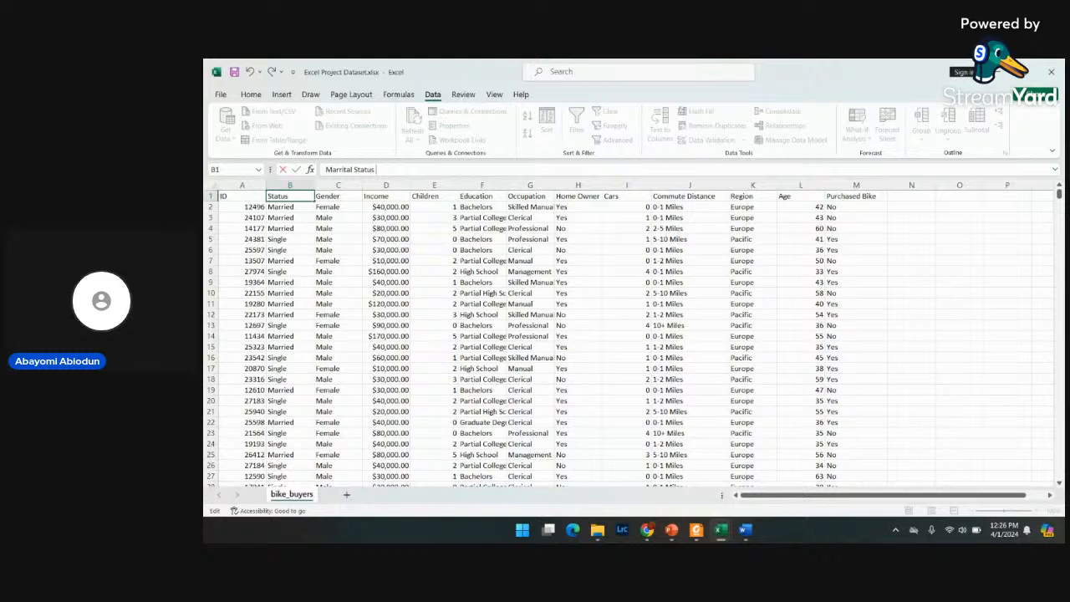
key(Return)
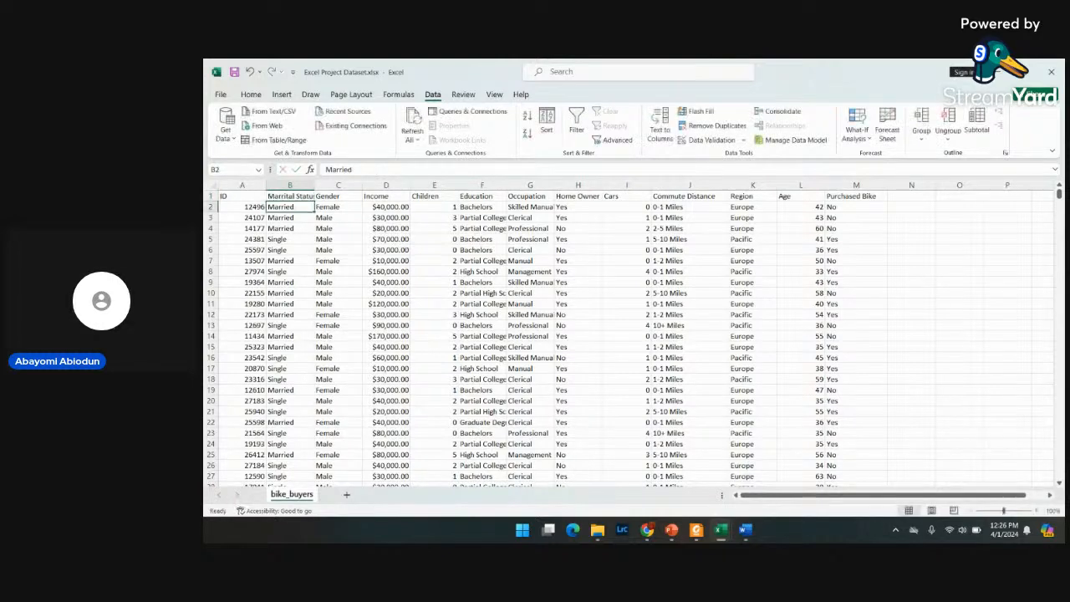
- Widen the marital status, Education and Occupation columns so their full contents fit
drag(314, 185, 342, 189)
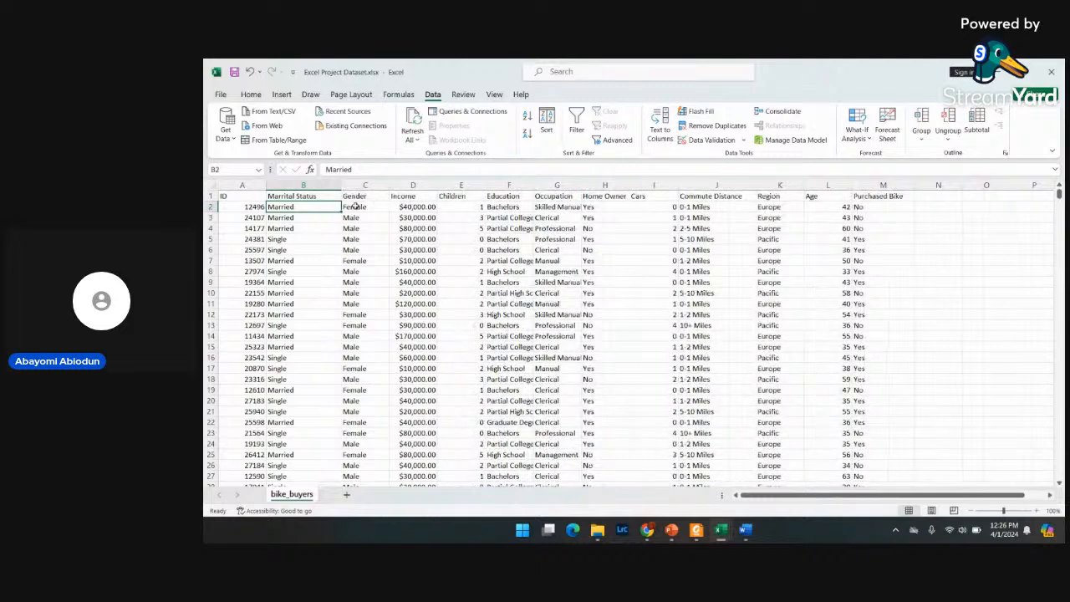
click(924, 248)
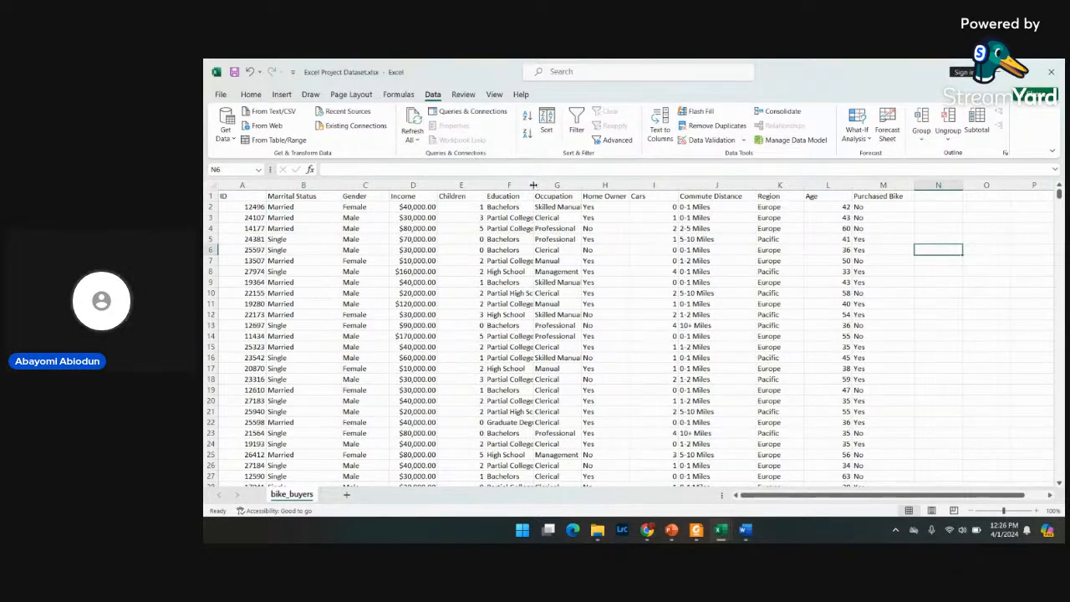
drag(533, 184, 642, 184)
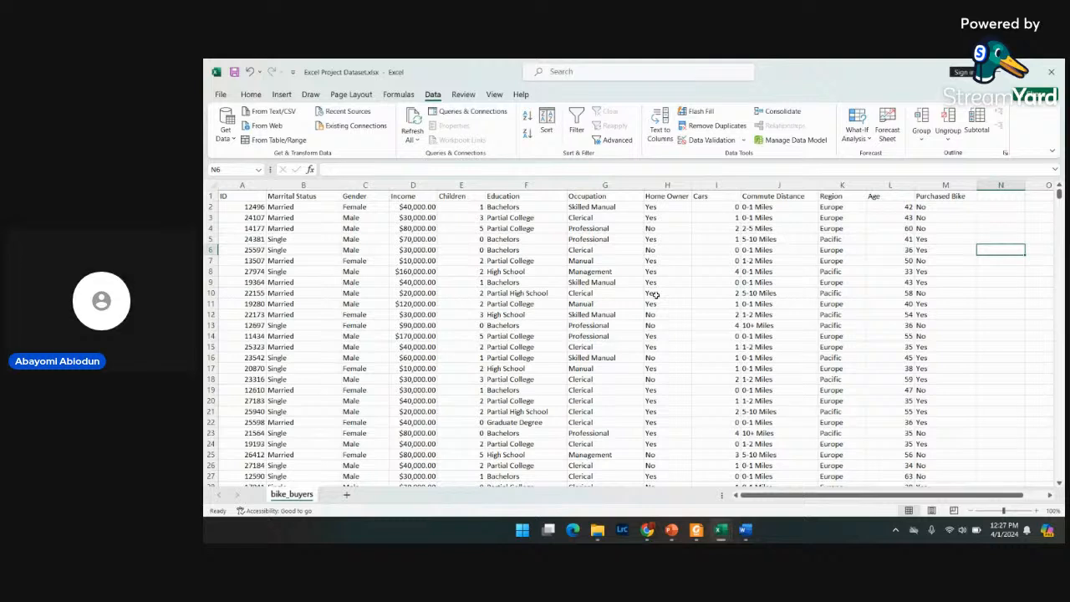
- Add filters to the whole sheet and check the distinct values in the marital status column, leaving every value selected
click(211, 188)
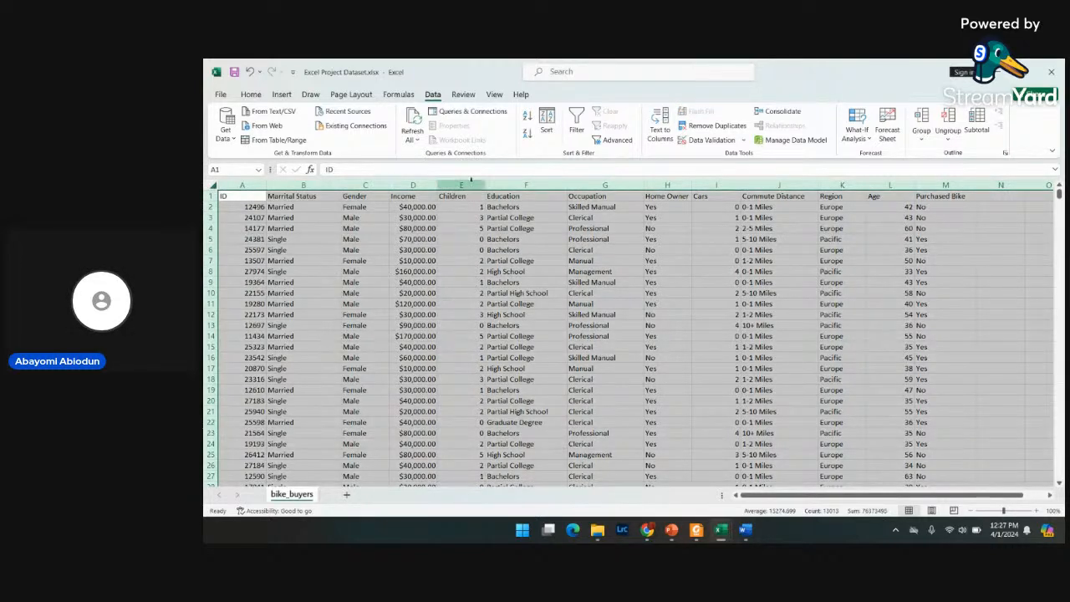
click(577, 131)
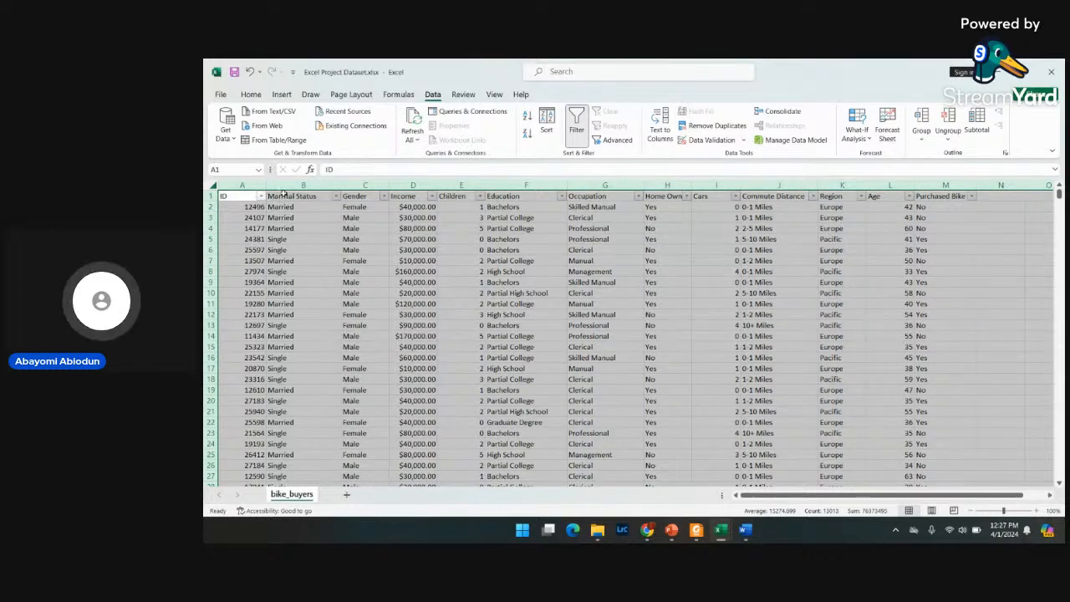
click(329, 196)
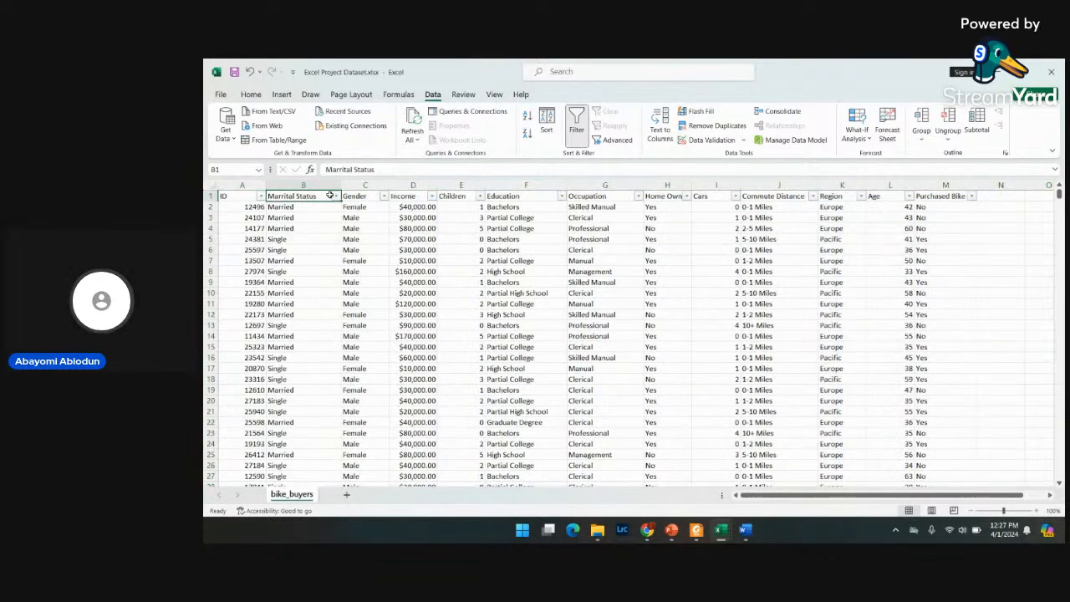
click(336, 196)
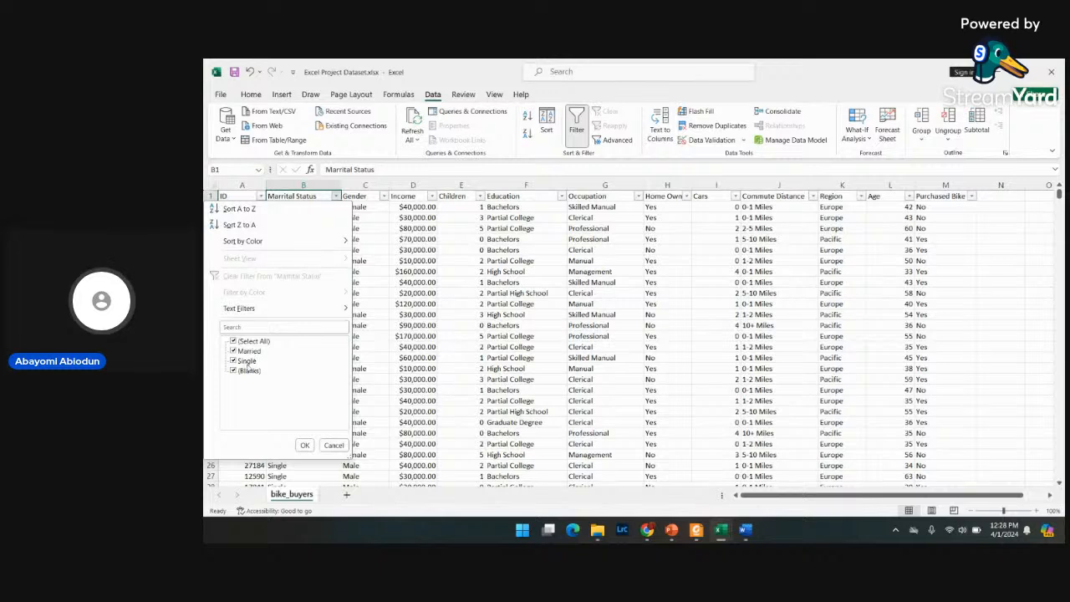
click(304, 444)
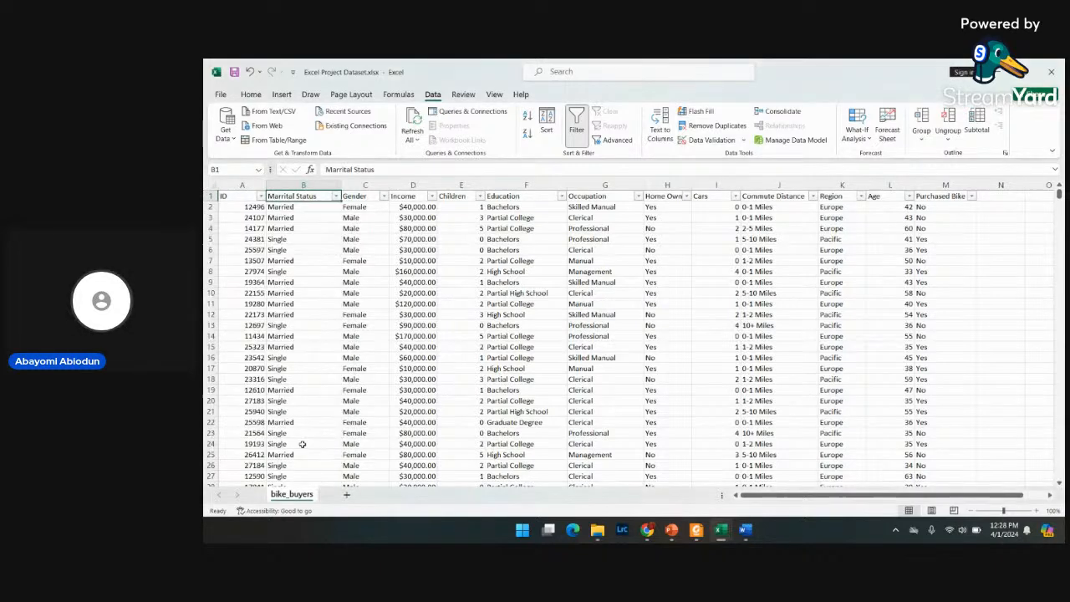
- Check the distinct filter values of the Gender, Income and Children columns for inconsistent entries, keeping all values selected
click(384, 197)
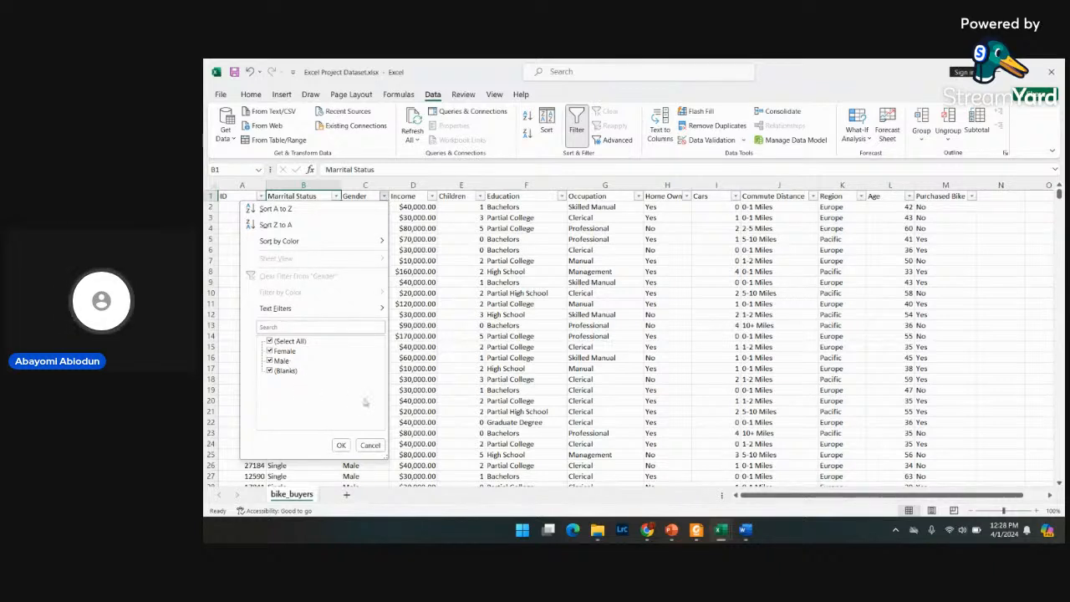
click(341, 444)
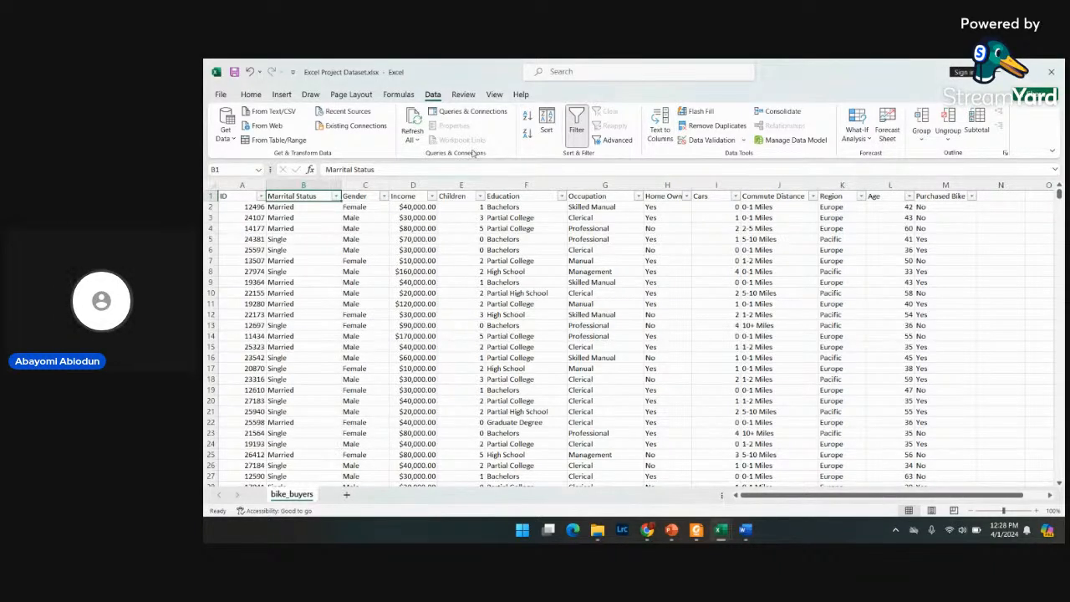
click(431, 195)
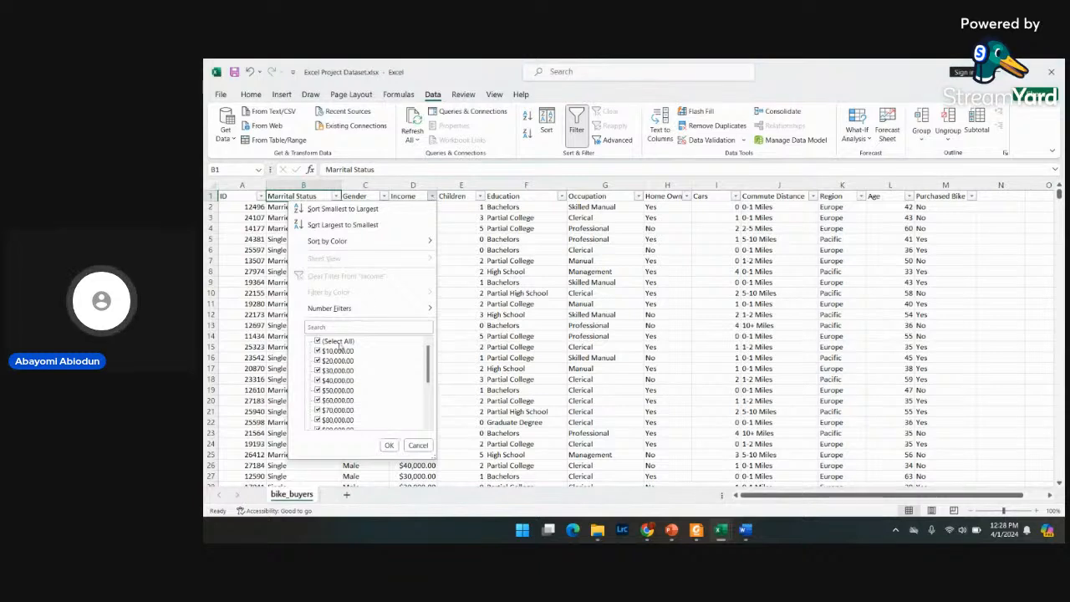
drag(430, 360, 421, 416)
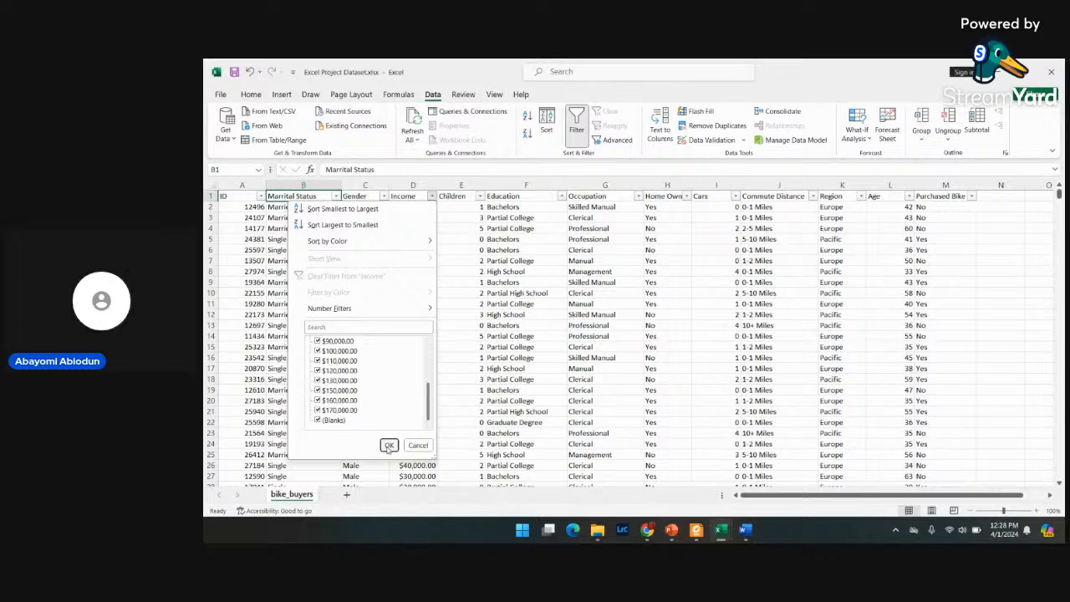
click(388, 445)
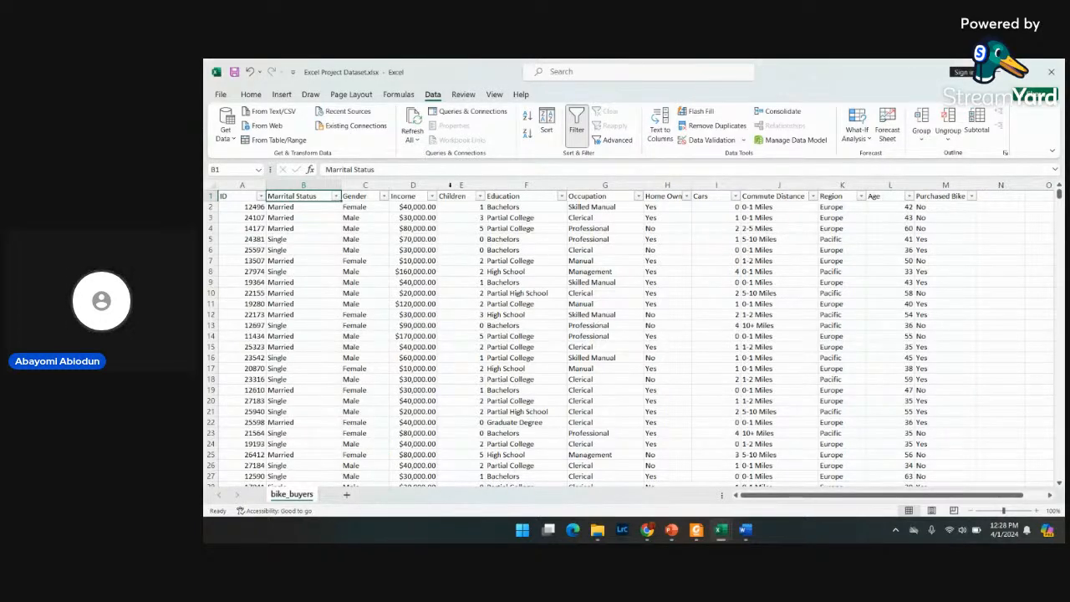
click(480, 195)
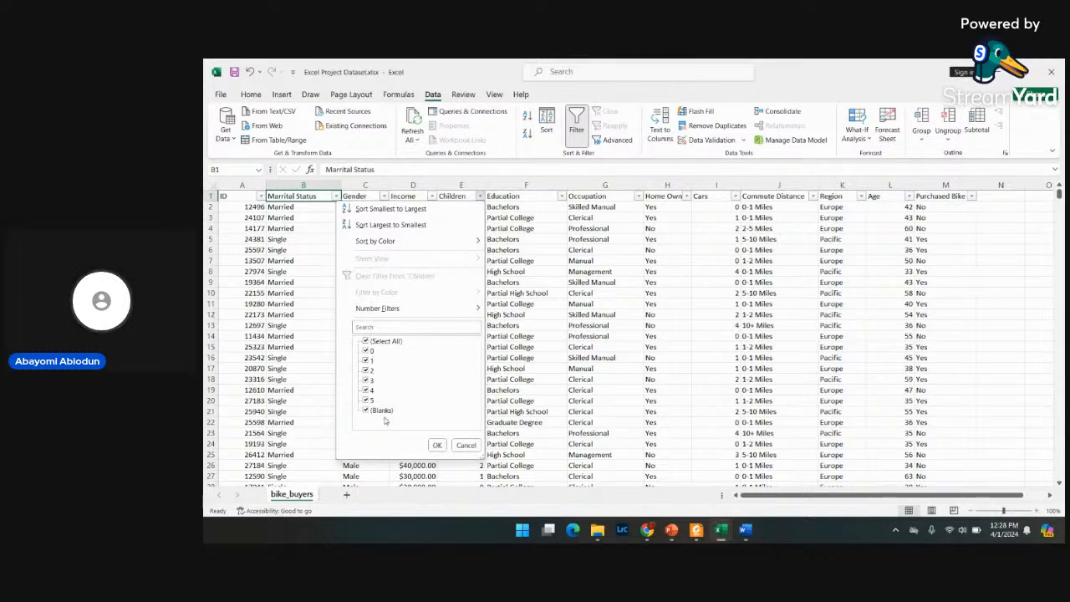
click(437, 445)
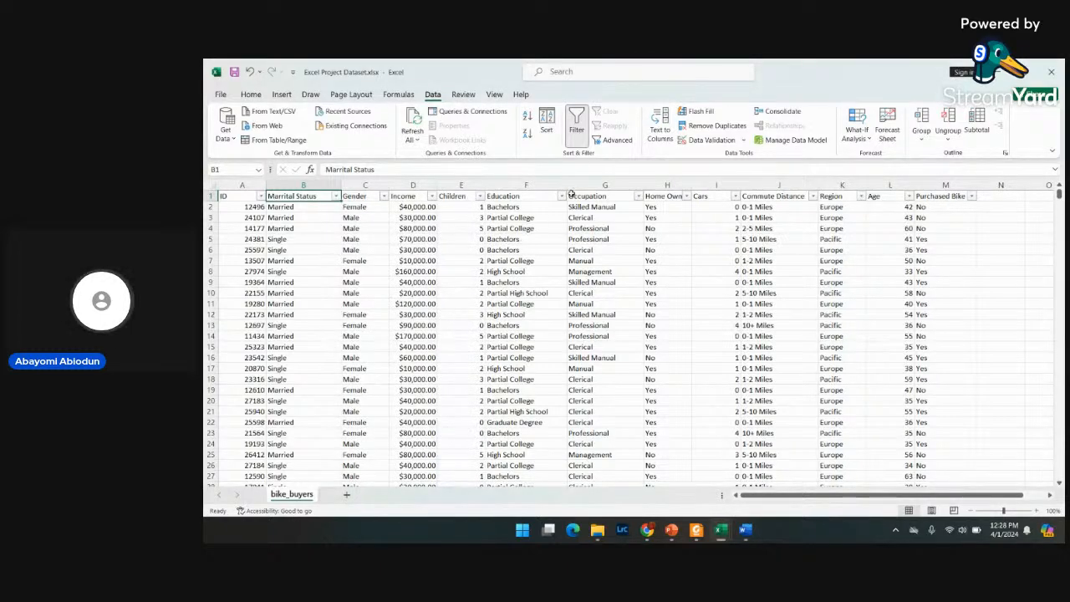
- Inspect the distinct filter values of the Education and Occupation columns, keeping all values selected
click(561, 195)
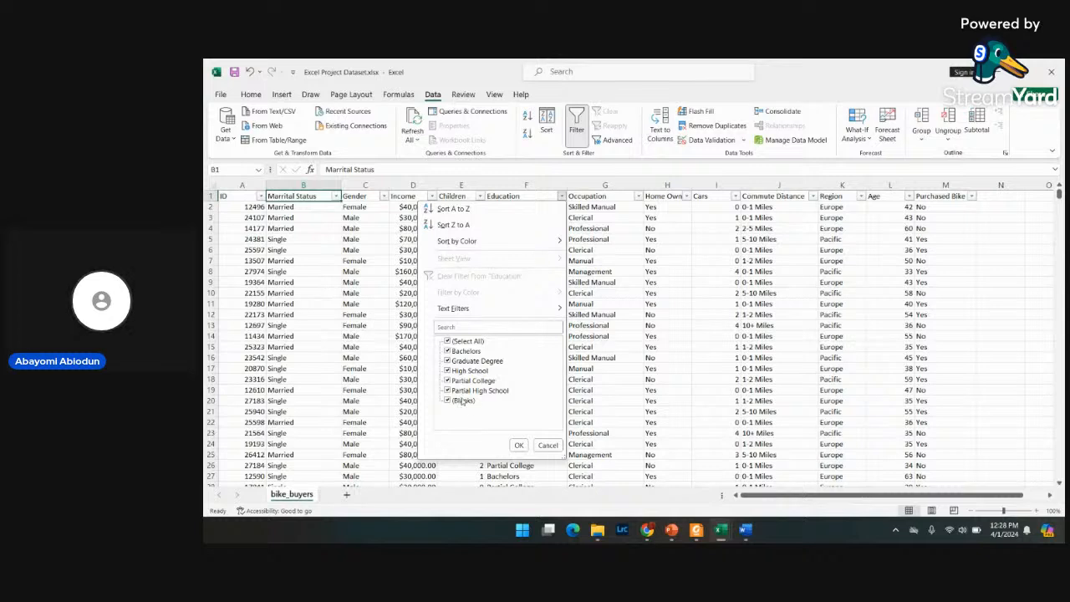
click(519, 445)
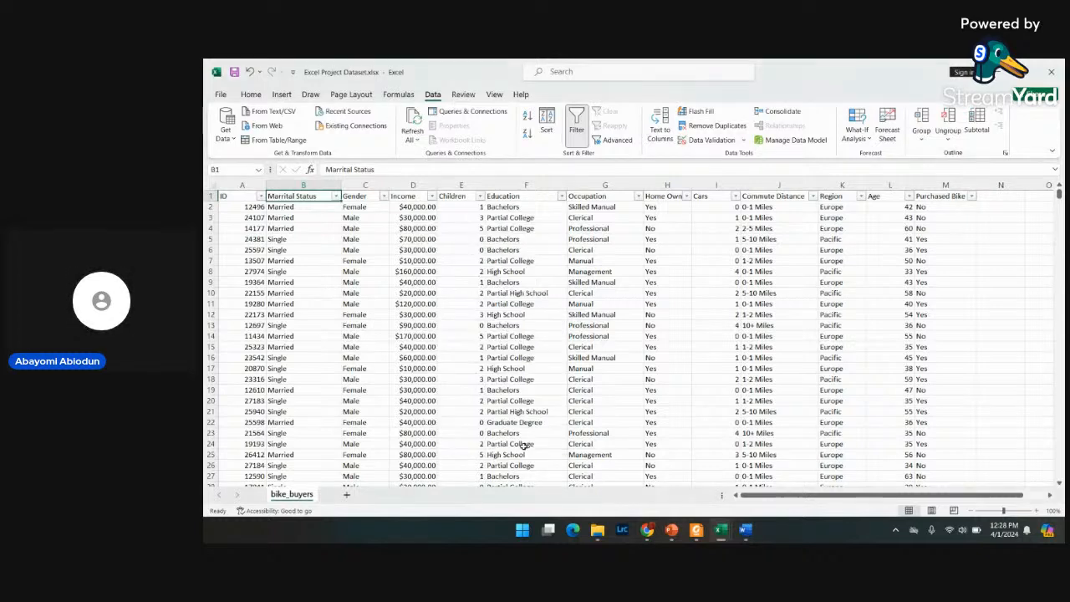
click(638, 198)
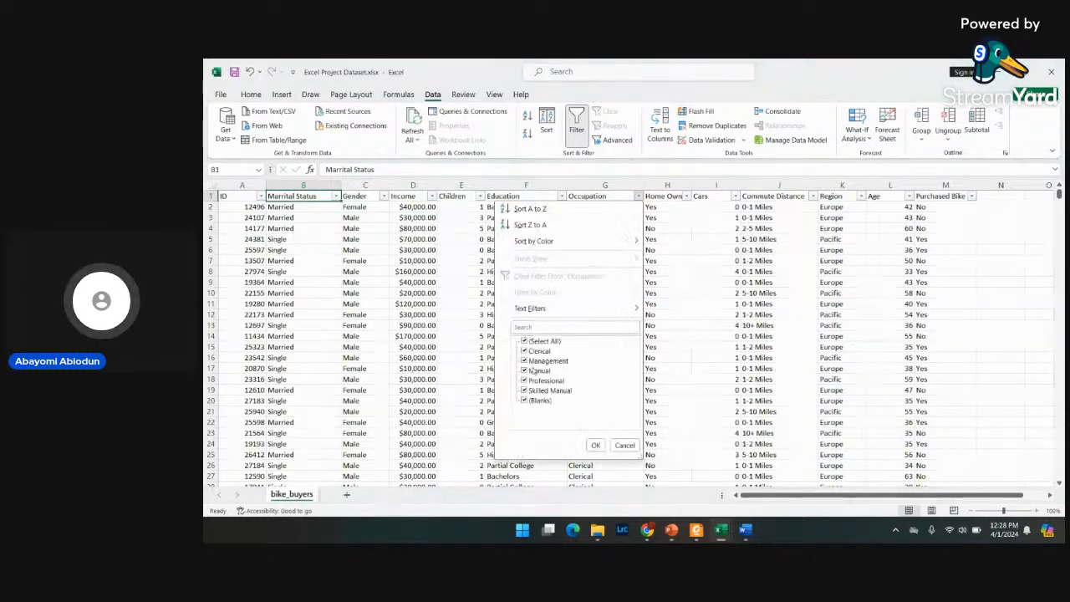
click(547, 361)
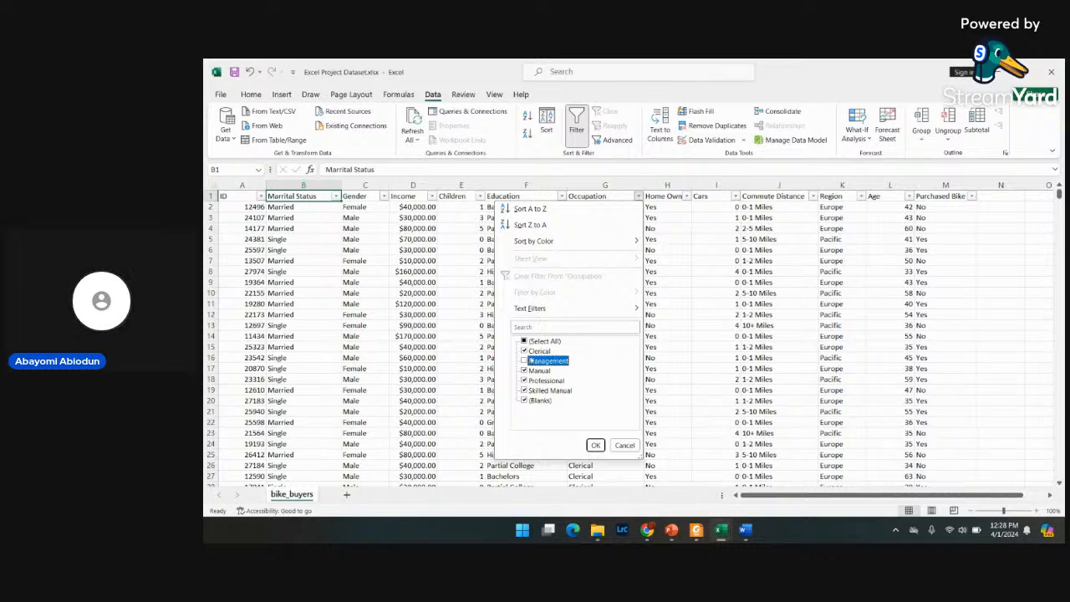
click(524, 361)
click(524, 341)
click(524, 341)
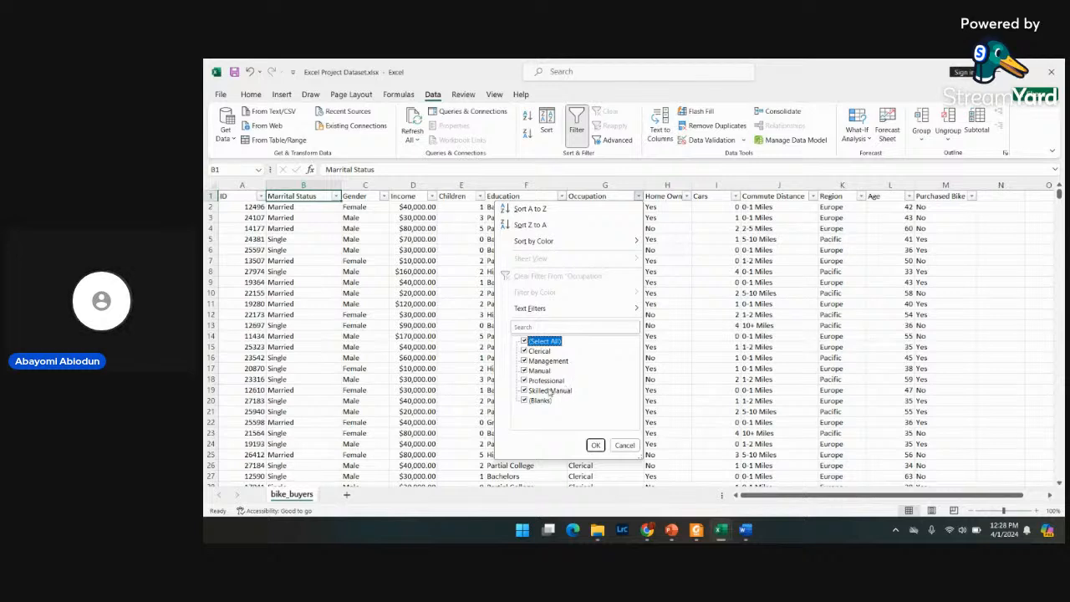
click(595, 445)
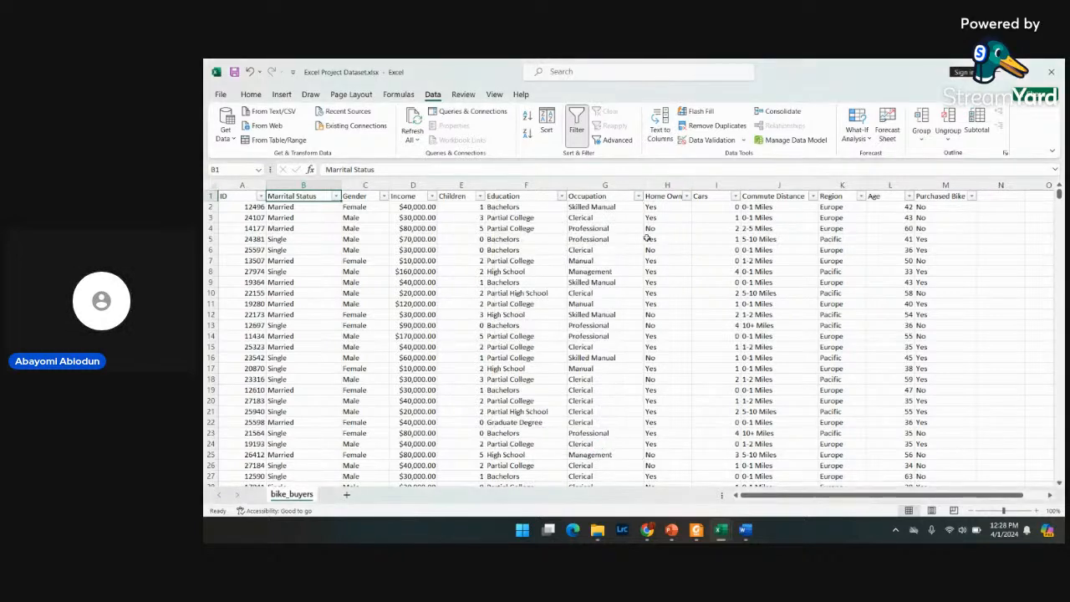
- Check the distinct filter values of the Home Owner, Cars and Region columns, keeping all values selected
click(686, 196)
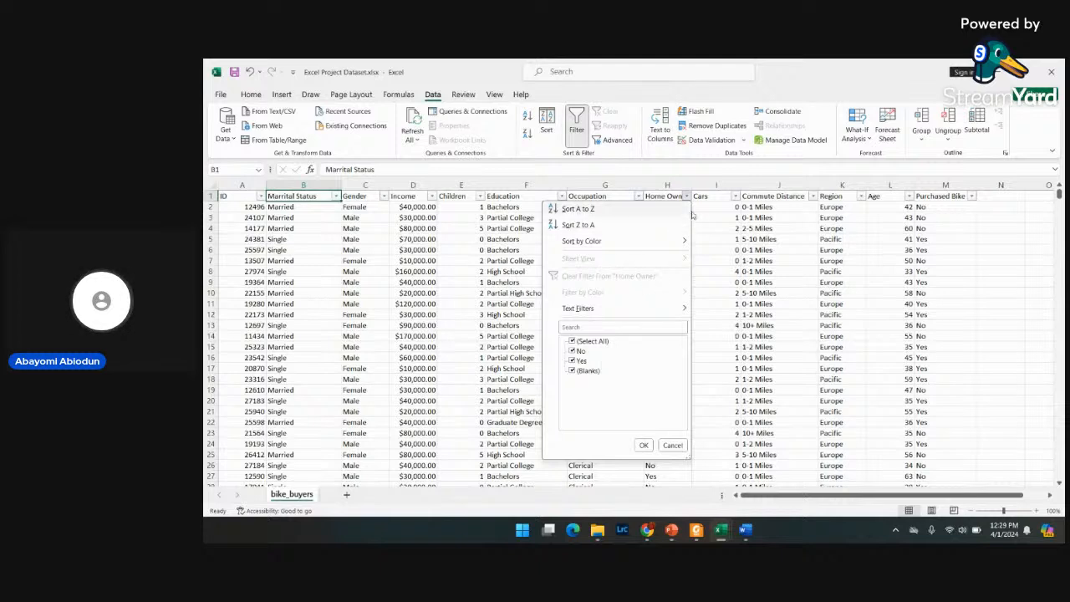
click(644, 445)
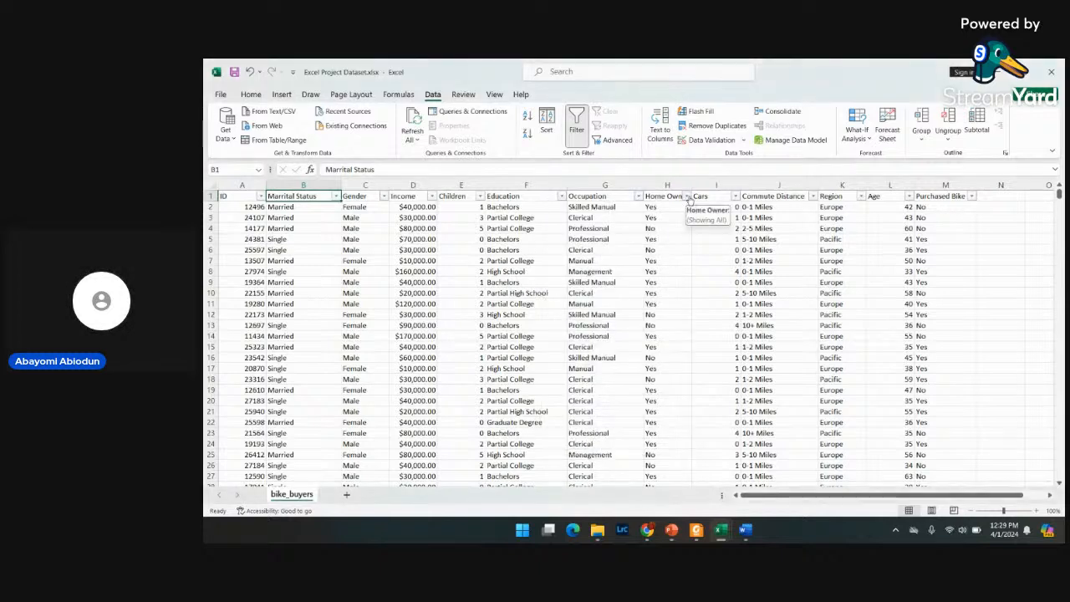
click(734, 196)
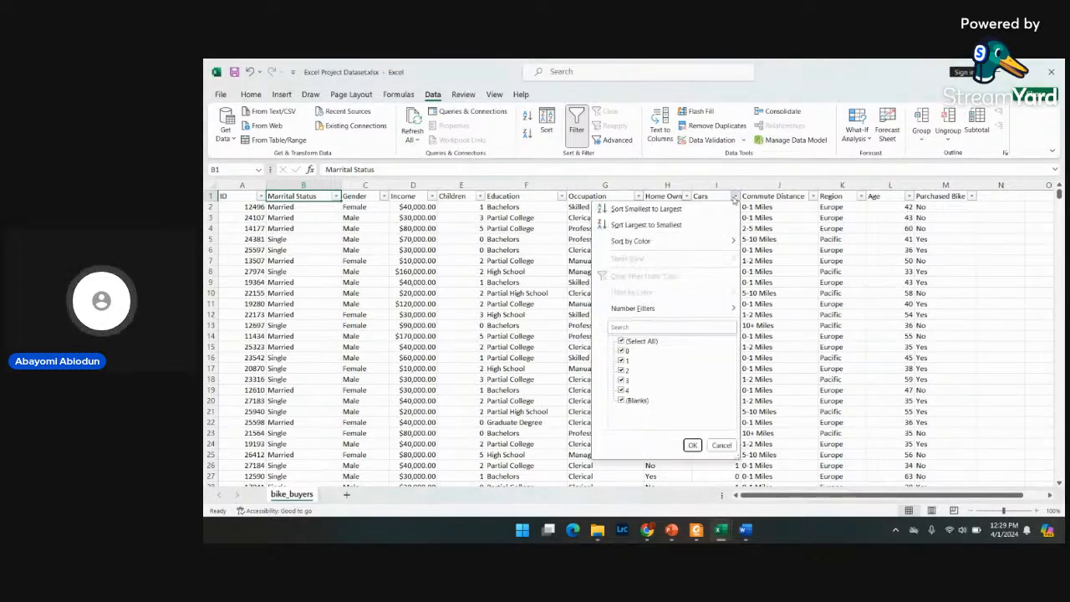
click(692, 445)
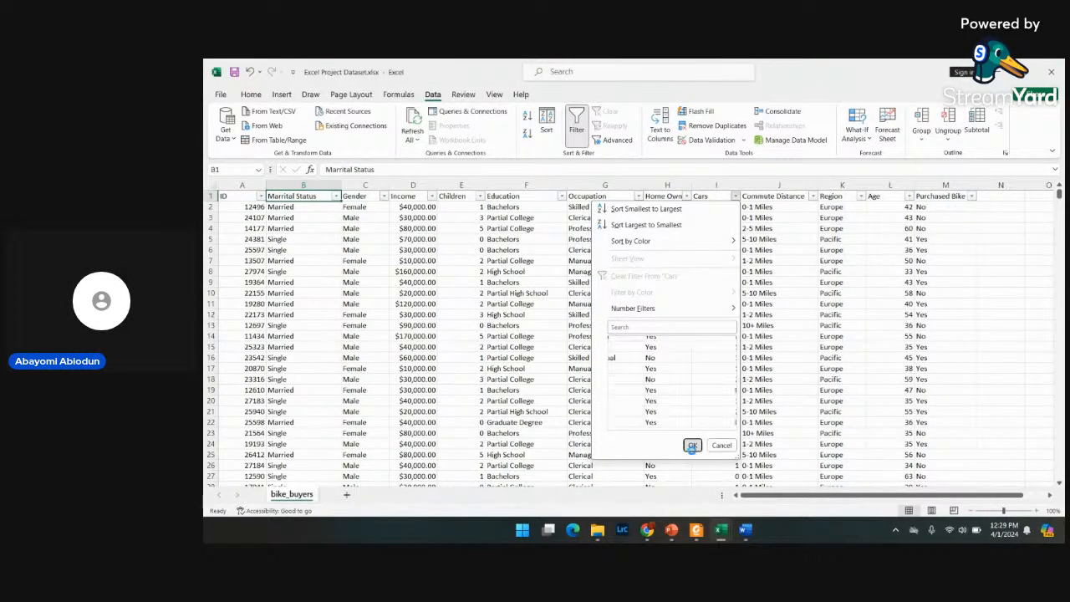
click(860, 197)
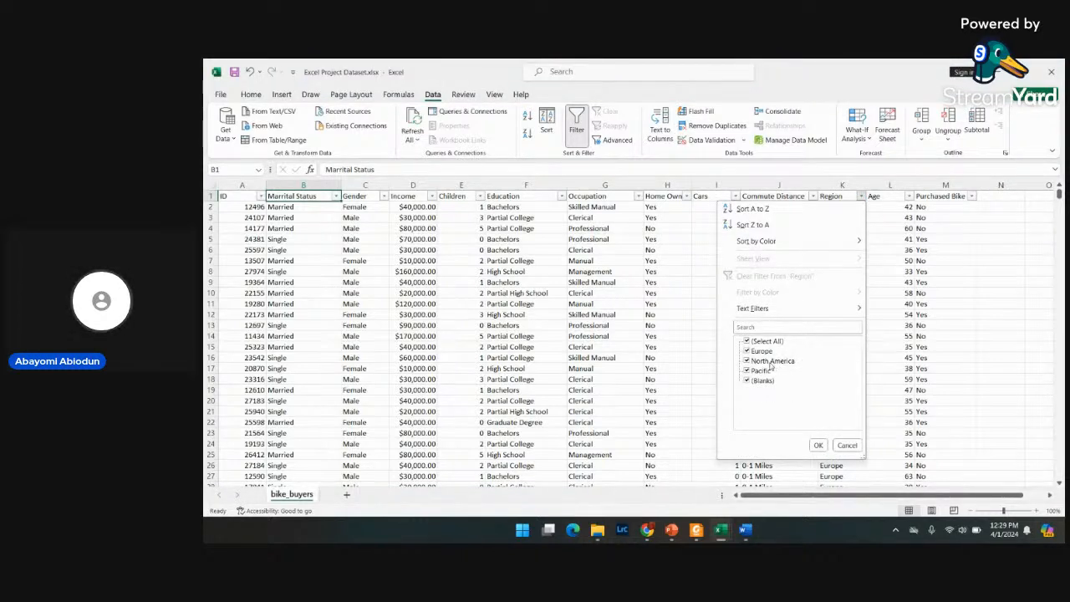
click(818, 444)
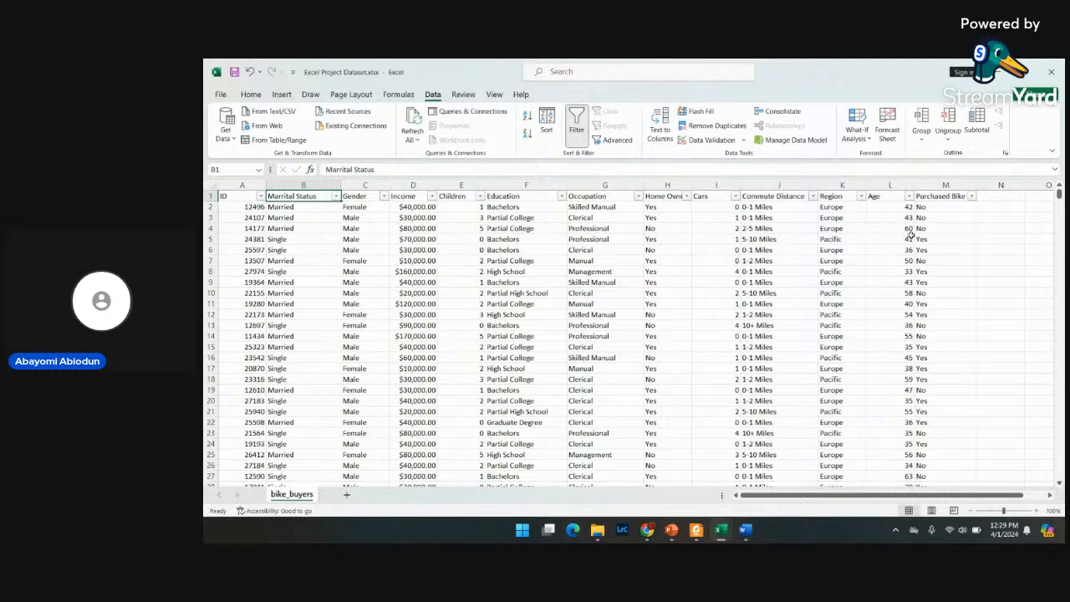
- Inspect the distinct filter values of the Commute Distance column for entries that need rewording, leaving every value selected
click(813, 196)
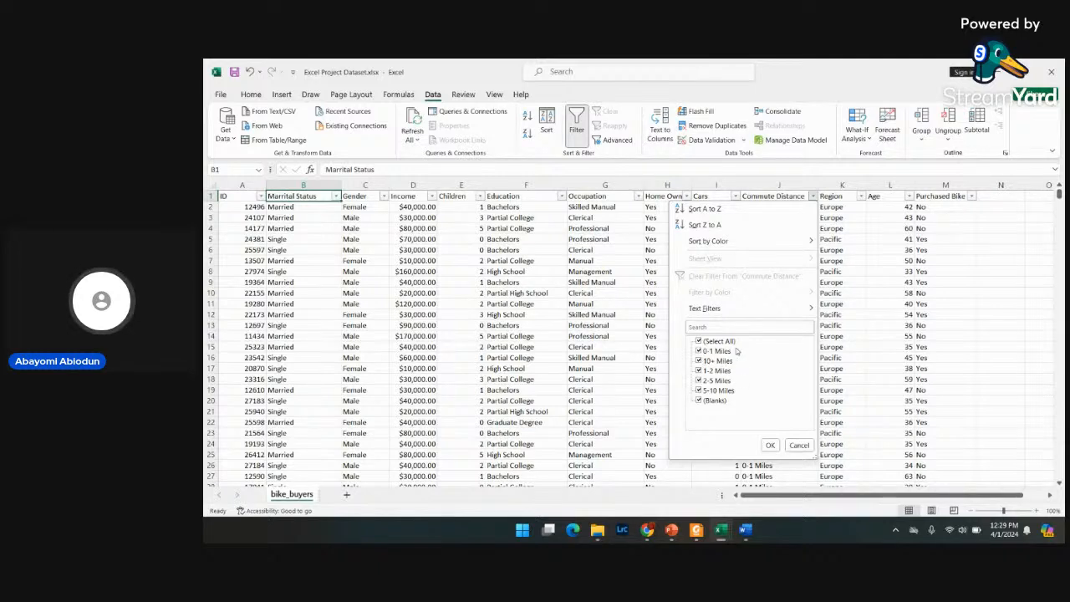
click(770, 446)
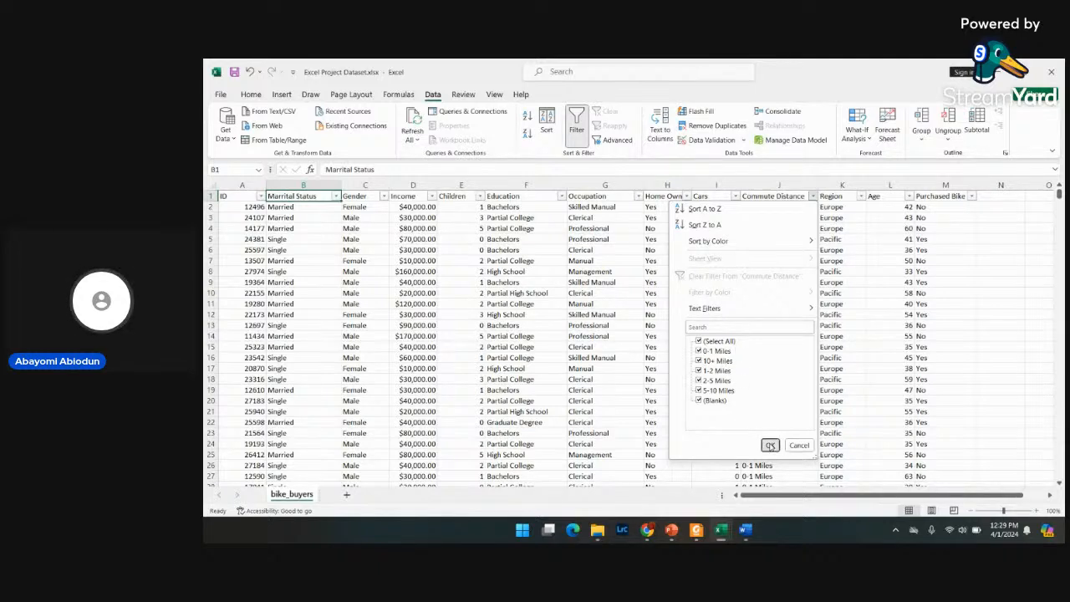
click(771, 204)
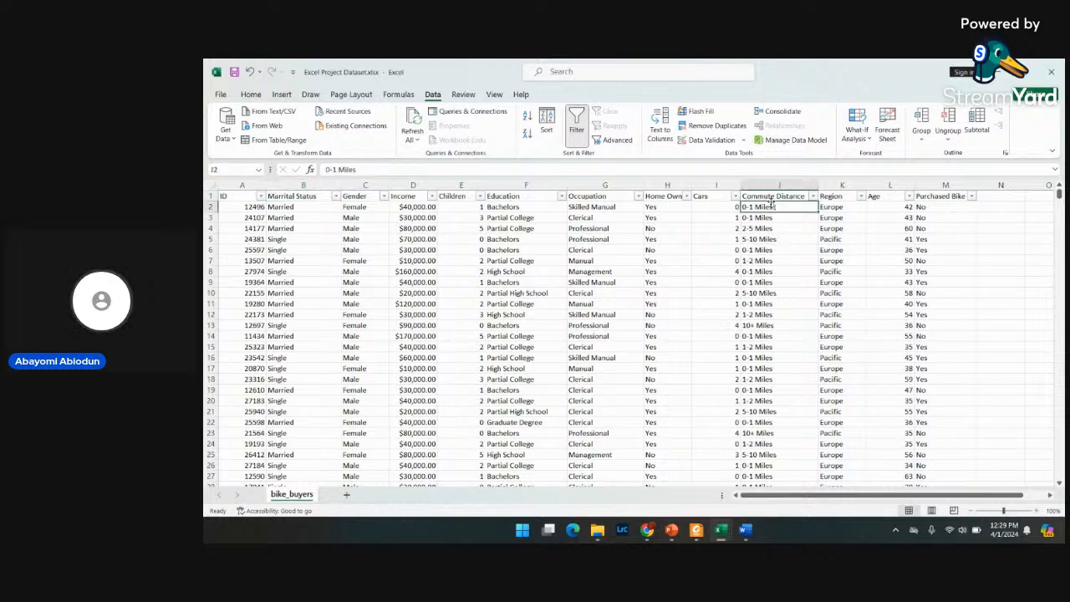
click(771, 196)
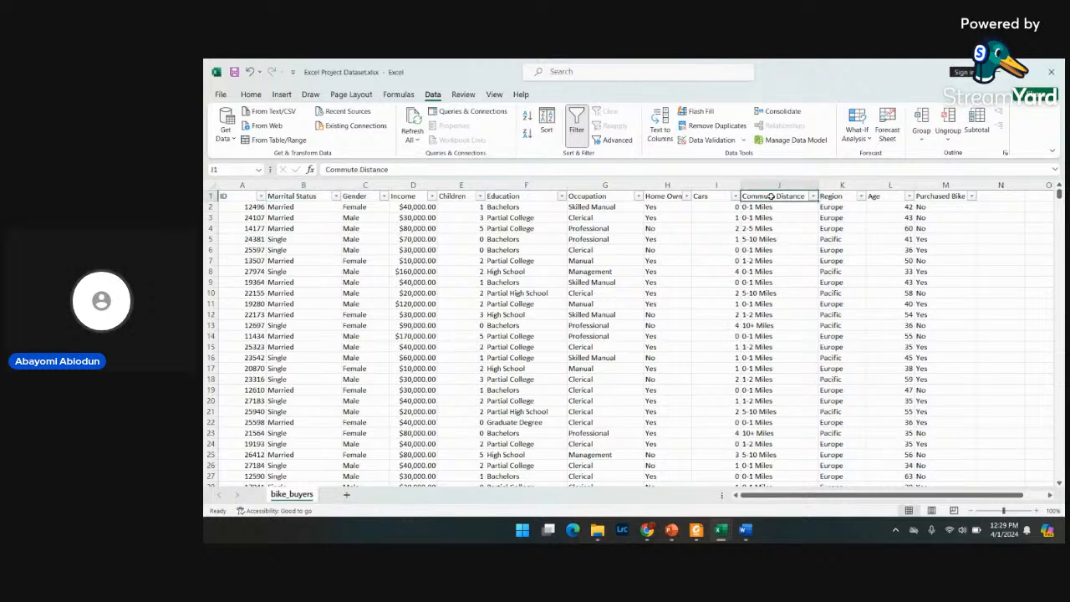
click(812, 196)
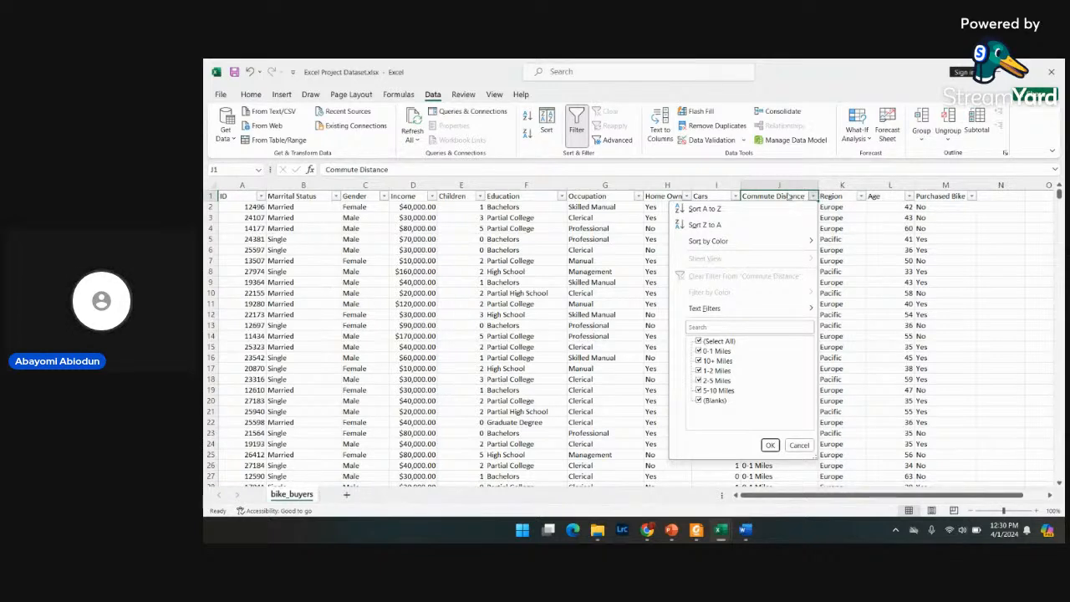
click(785, 194)
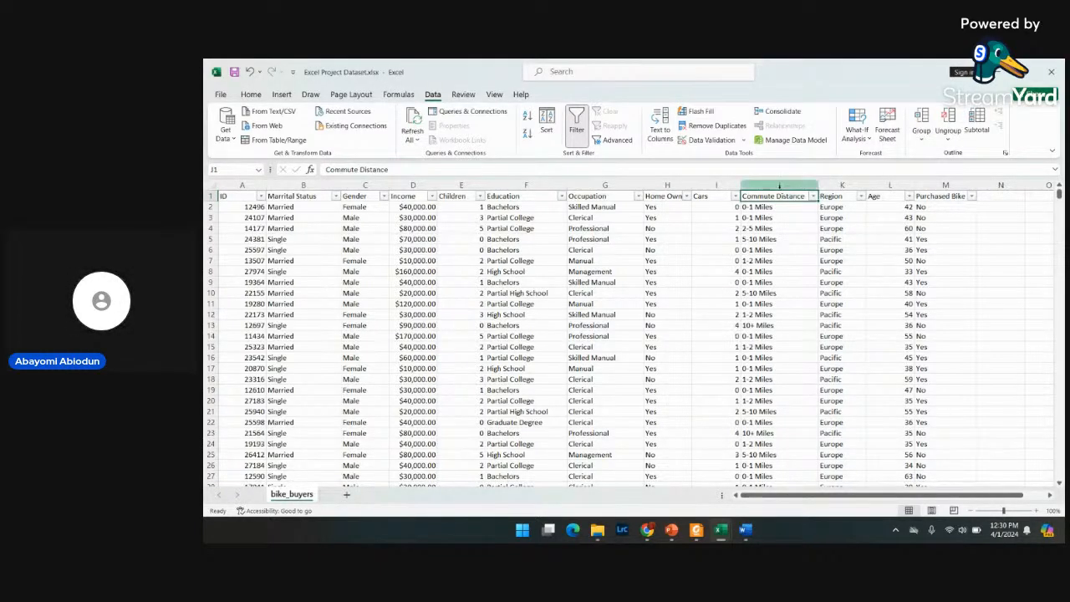
click(780, 184)
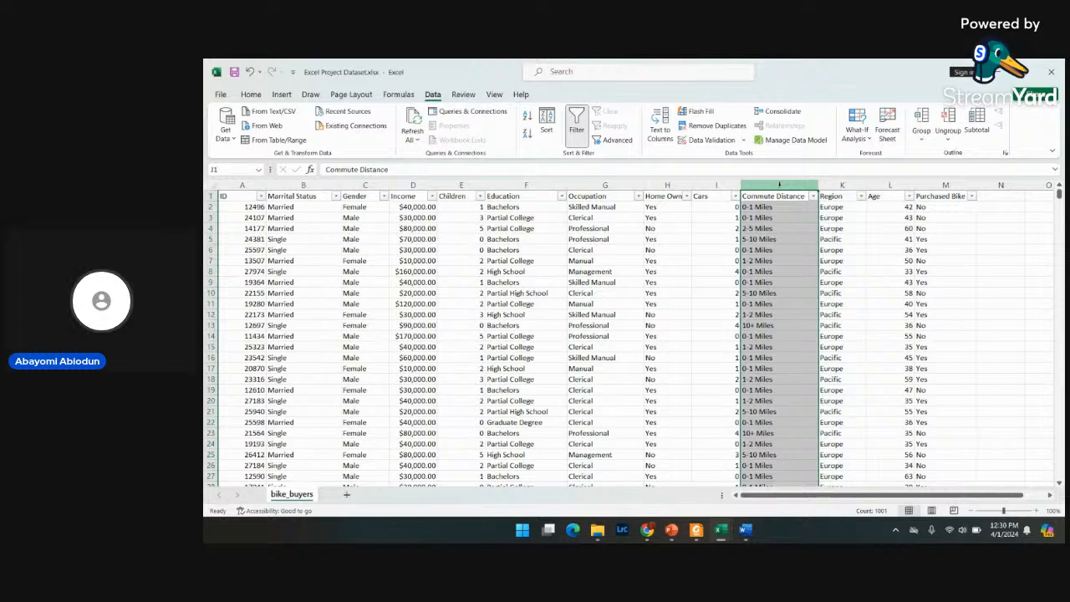
key(ctrl+h)
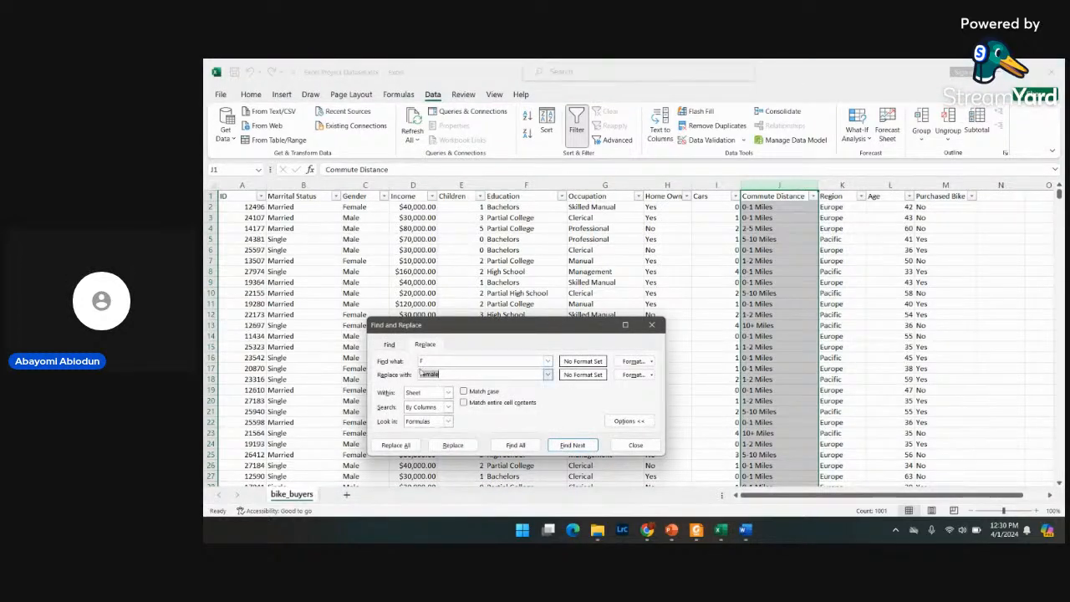
click(425, 361)
key(BackSpace)
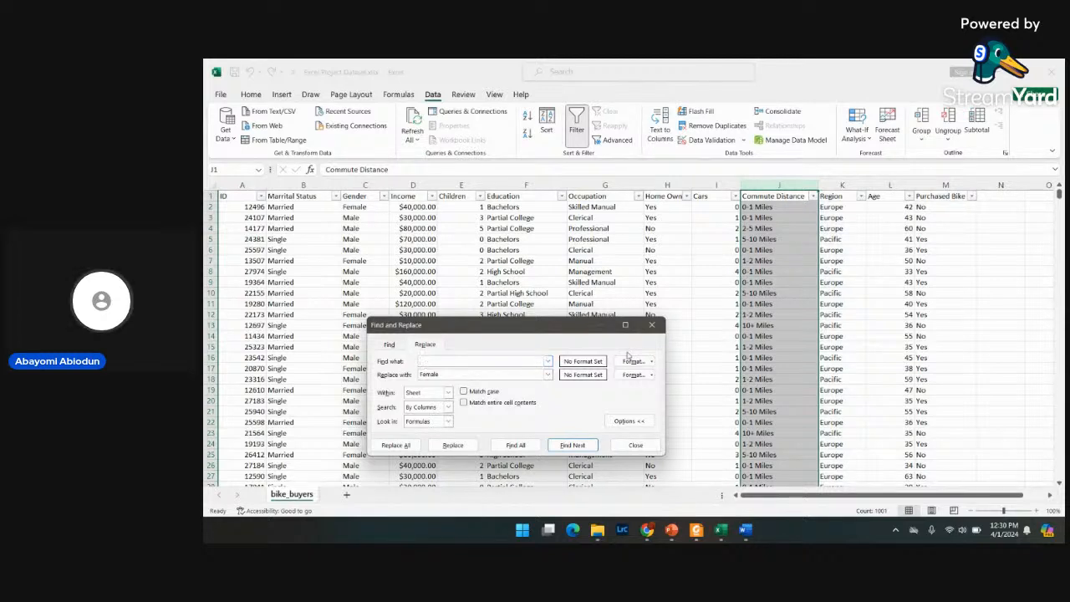
click(651, 325)
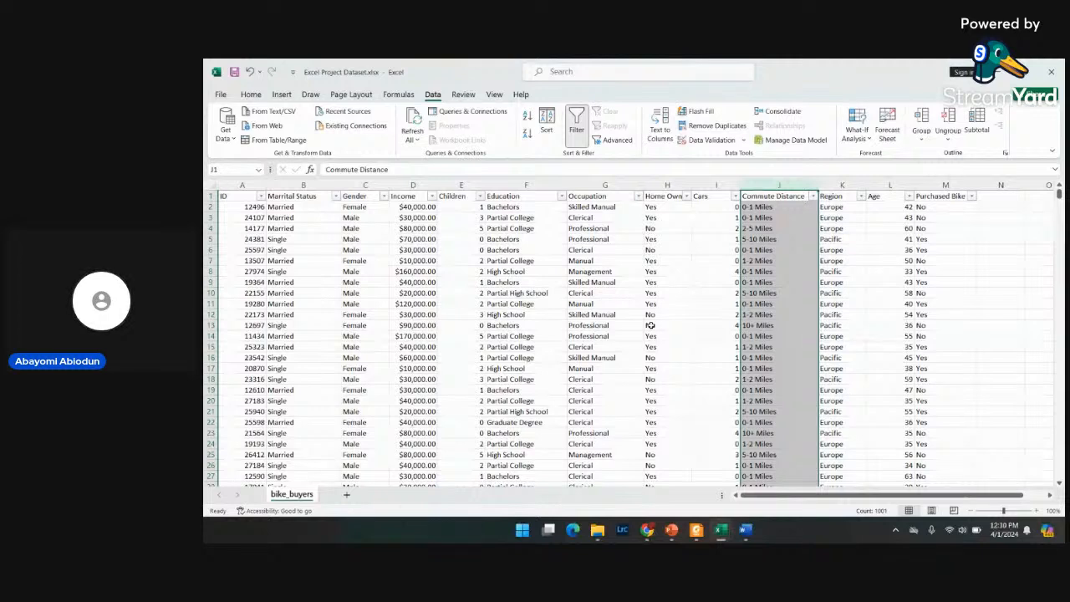
- Copy the text "10+ Miles" from the last filled cell of the Commute Distance column, leaving the cell's content as it is
click(752, 329)
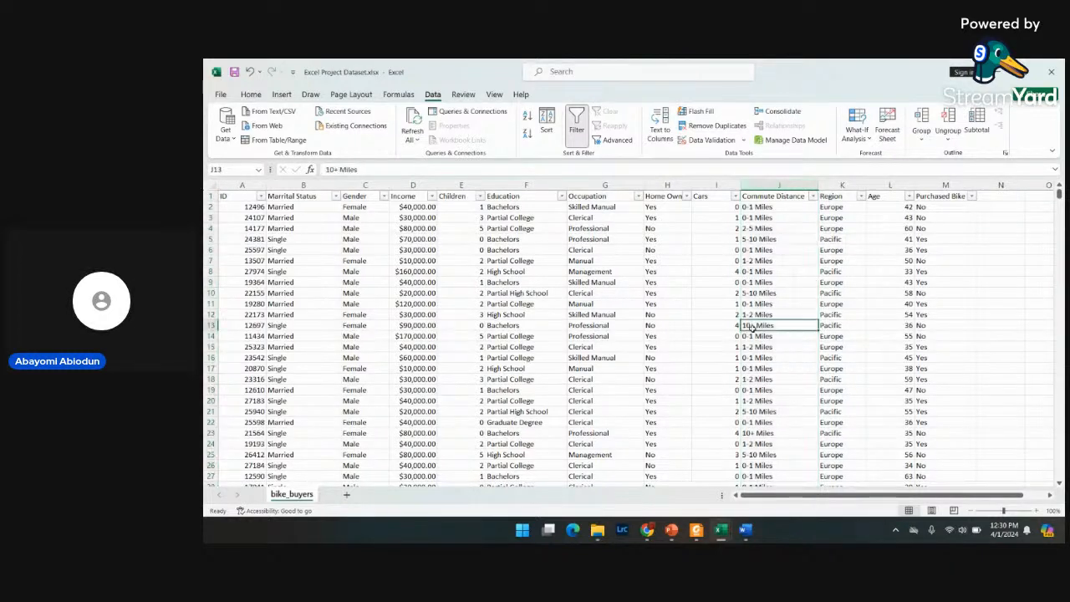
key(ctrl+Down)
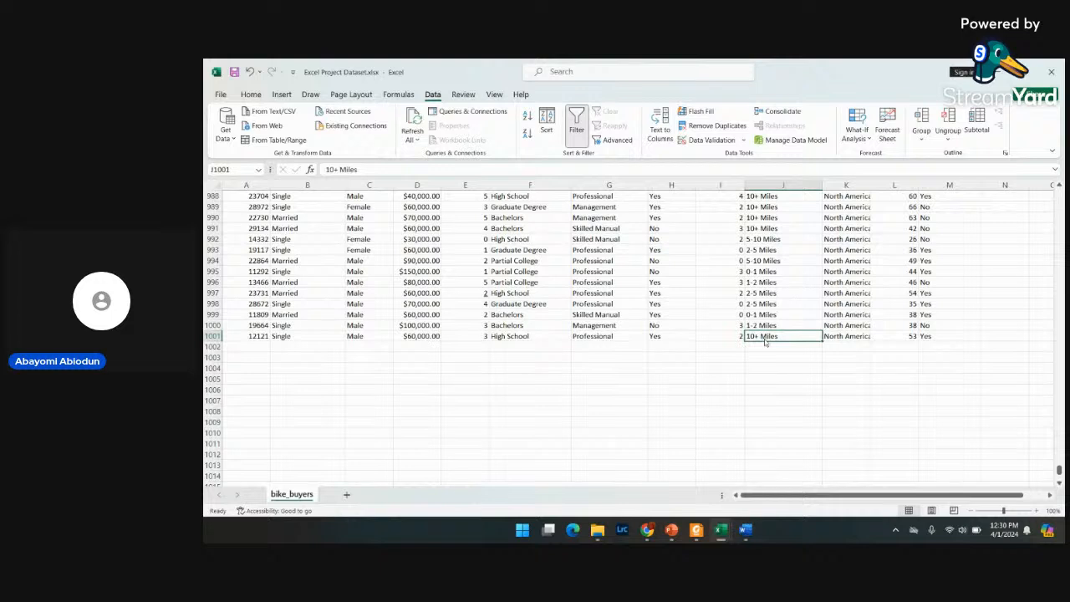
double_click(758, 335)
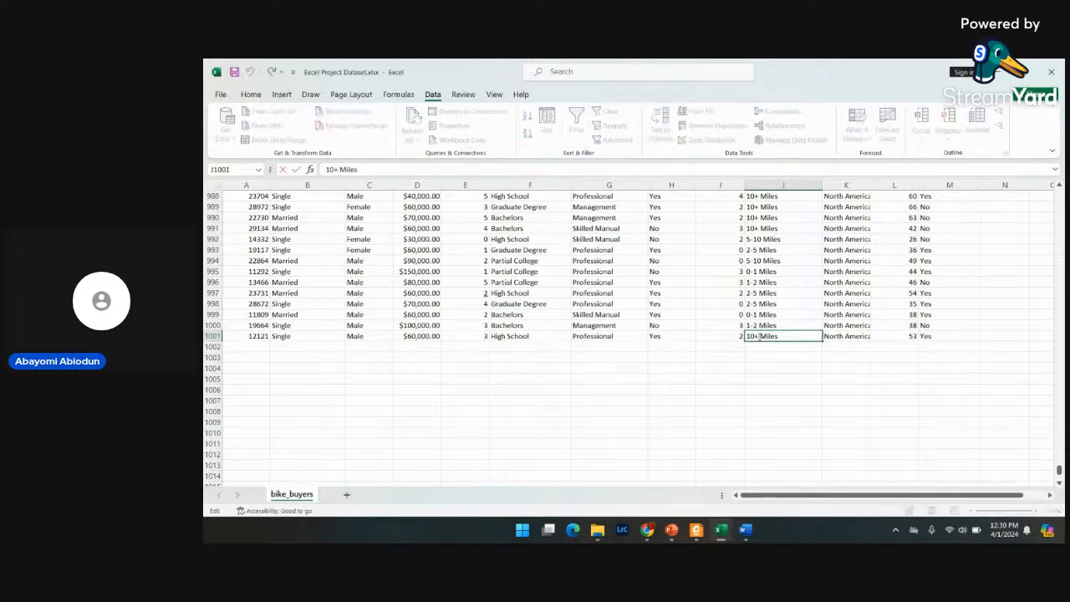
triple_click(758, 336)
click(759, 336)
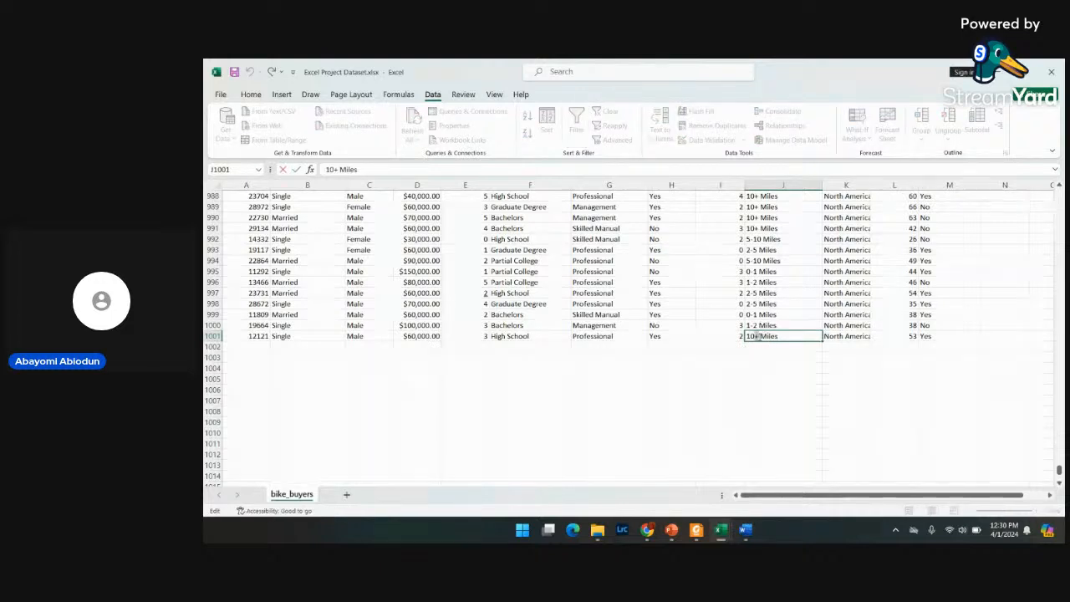
triple_click(759, 336)
key(ctrl+c)
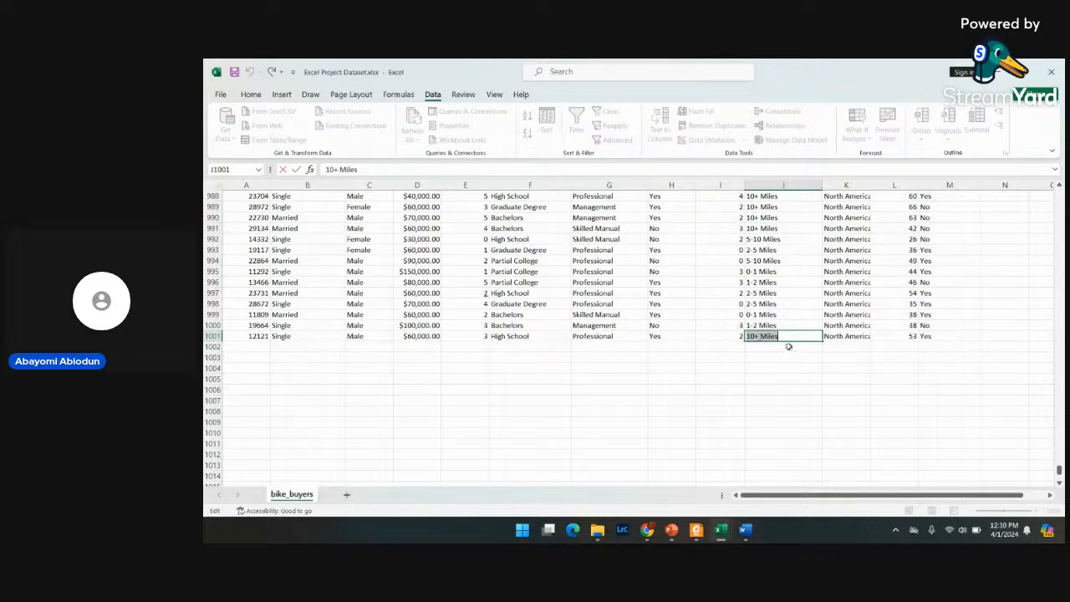
click(805, 358)
- Replace every "10+ Miles" in the Commute Distance column with "More than 10 miles", using the copied text as the search term
scroll(778, 214, up, 10)
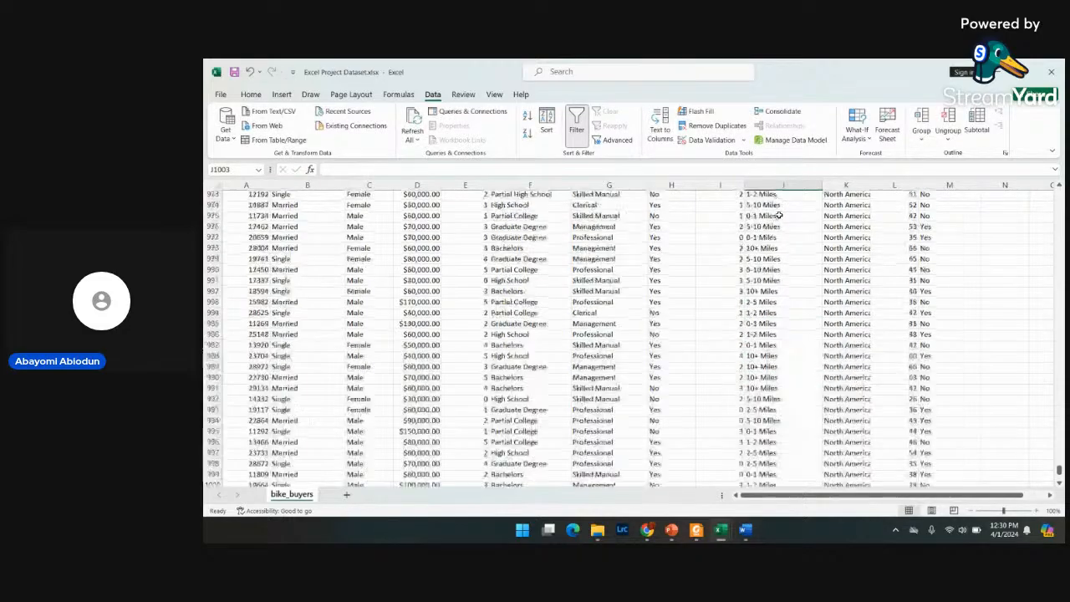
scroll(778, 215, up, 20)
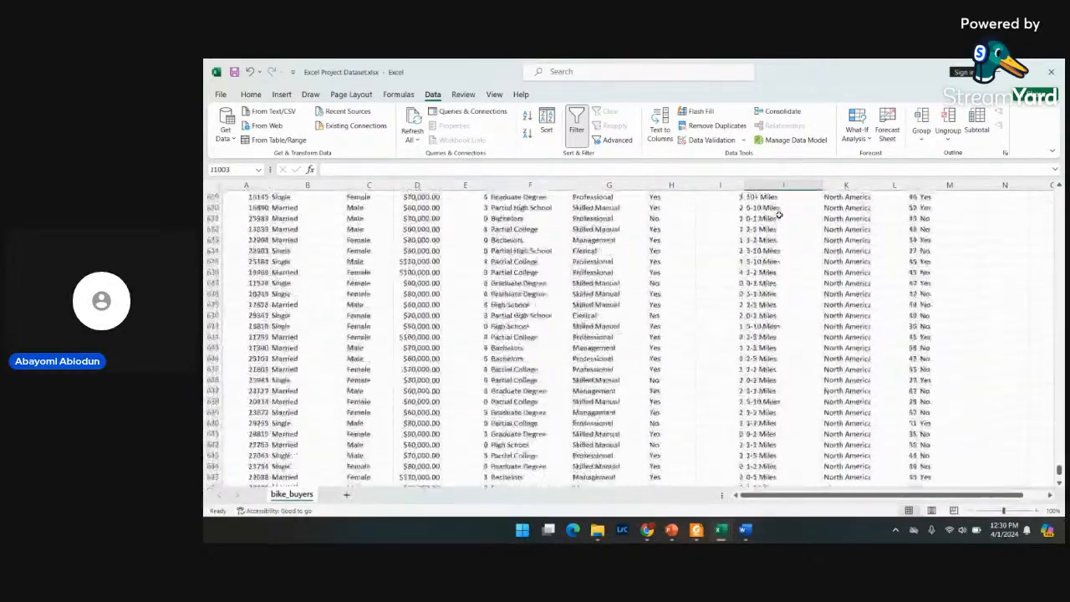
scroll(778, 215, up, 20)
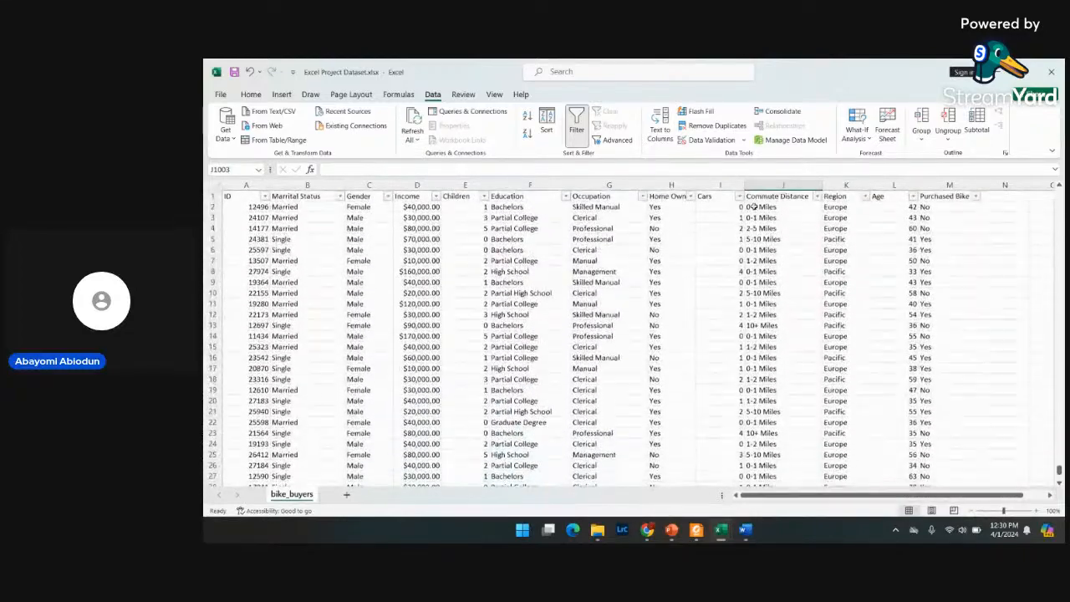
click(765, 185)
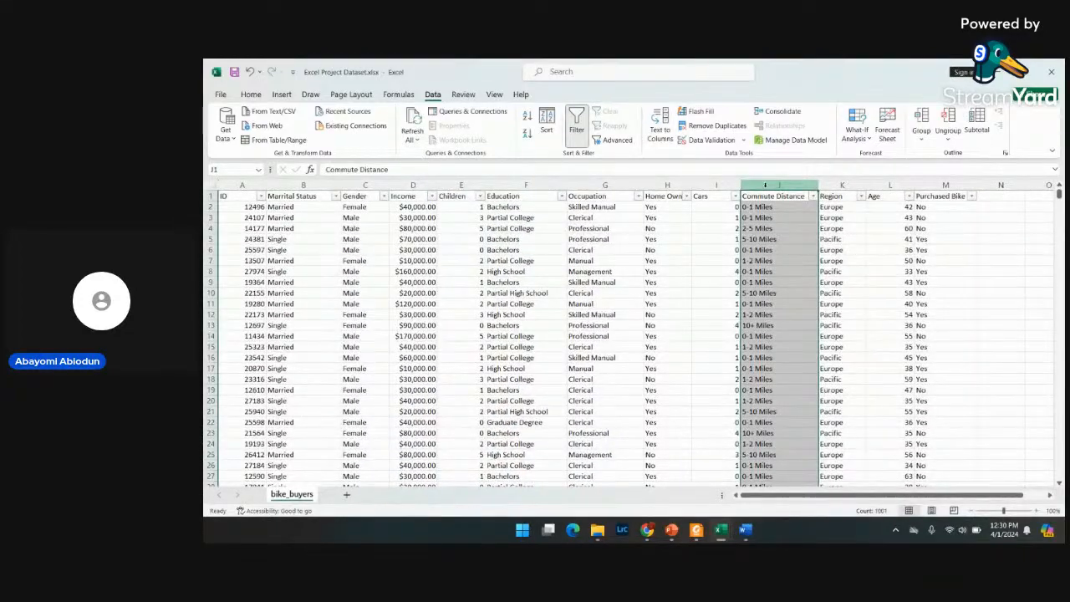
key(ctrl+h)
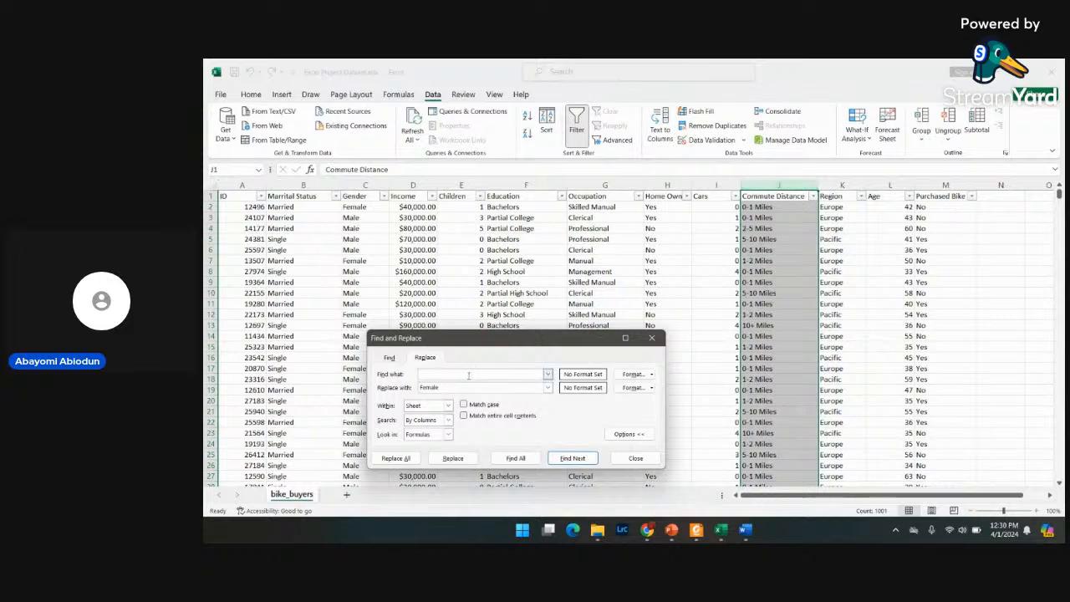
key(ctrl+v)
click(438, 389)
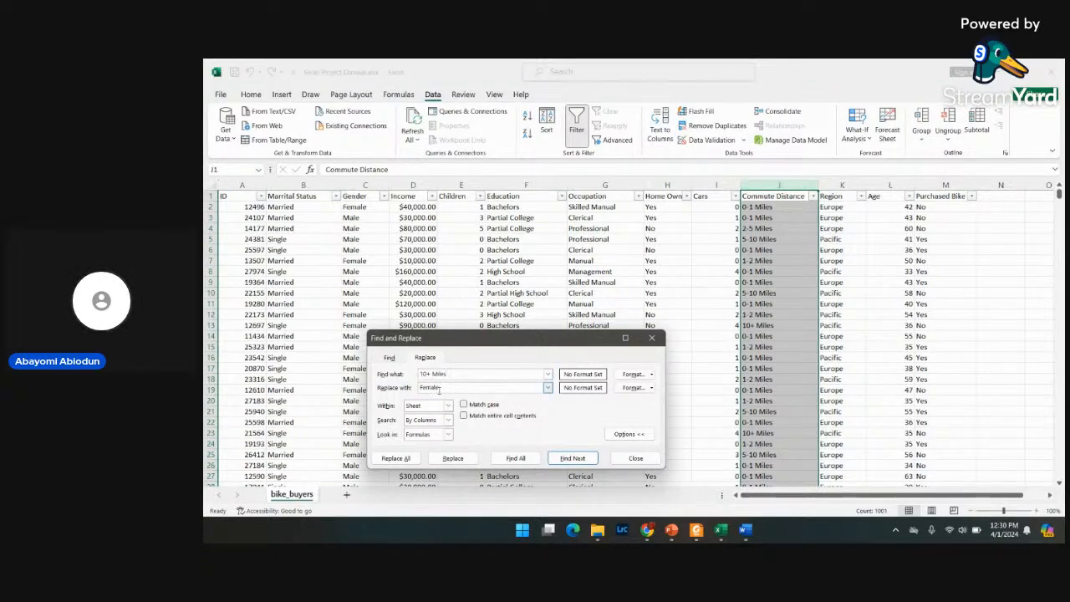
key(BackSpace)
key(BackSpace)
key(BackSpace)
key(BackSpace)
key(BackSpace)
key(BackSpace)
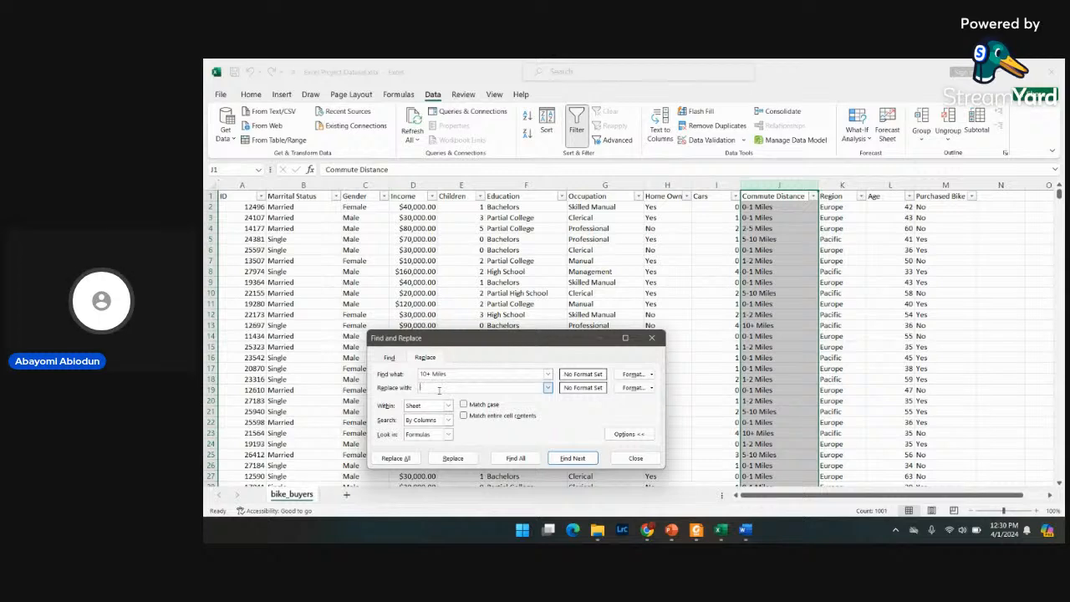
text(M)
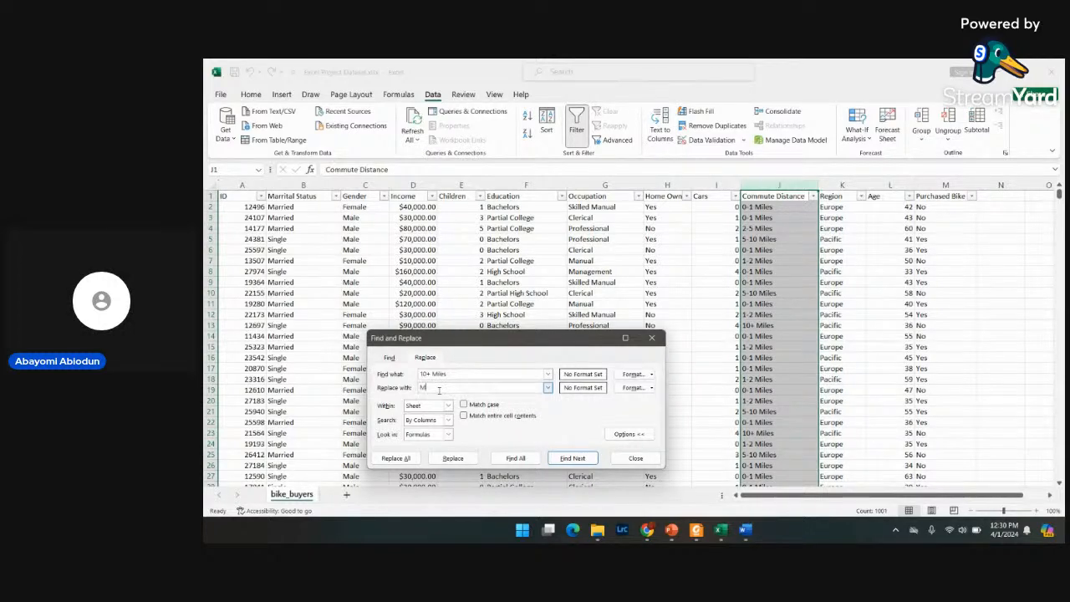
text(ore than 10 miles)
click(406, 459)
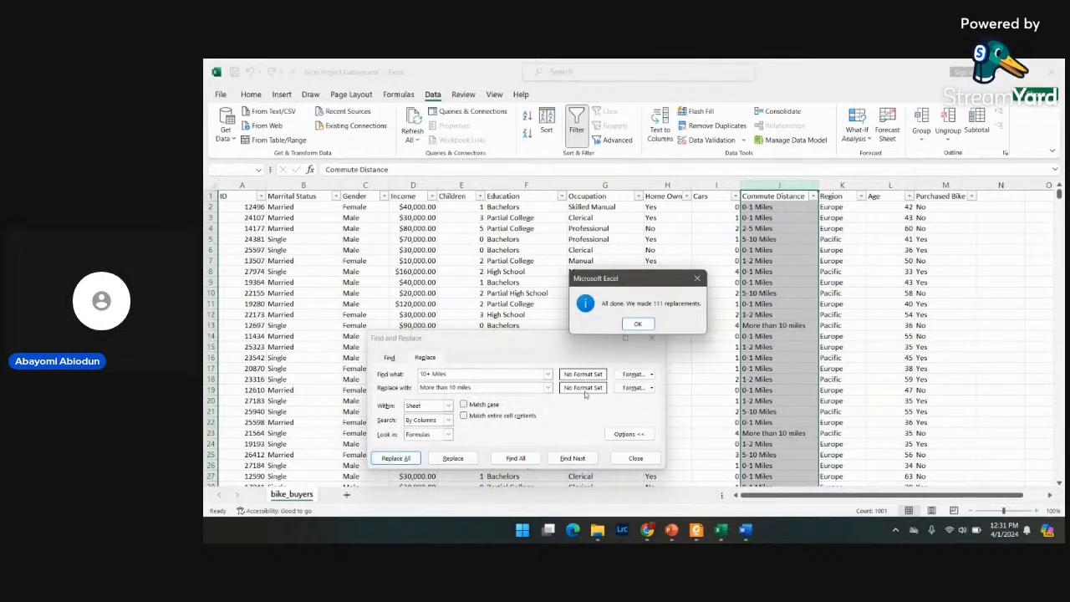
click(638, 324)
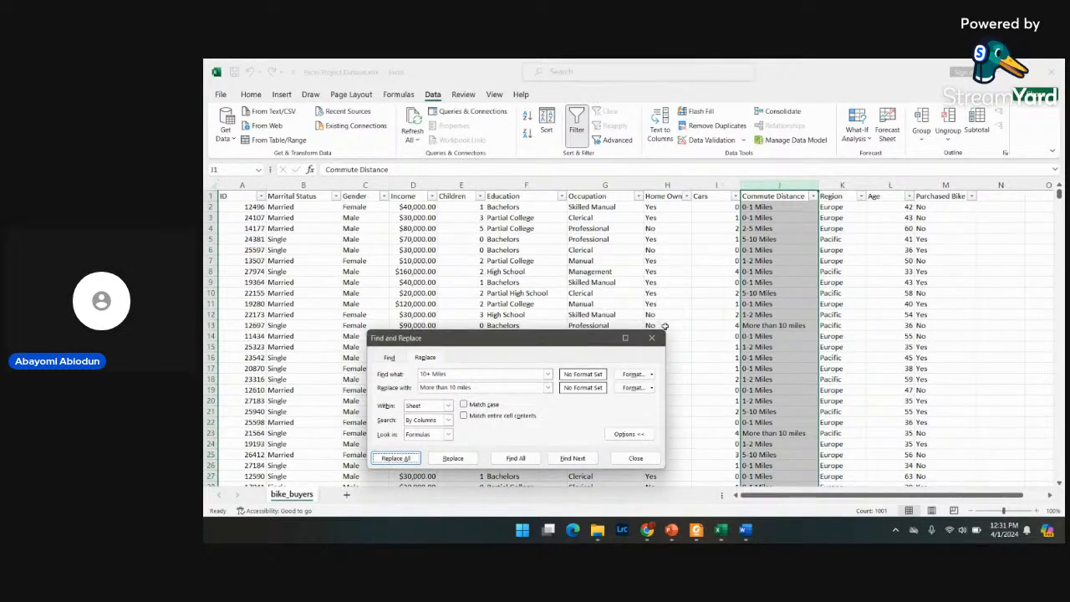
click(652, 338)
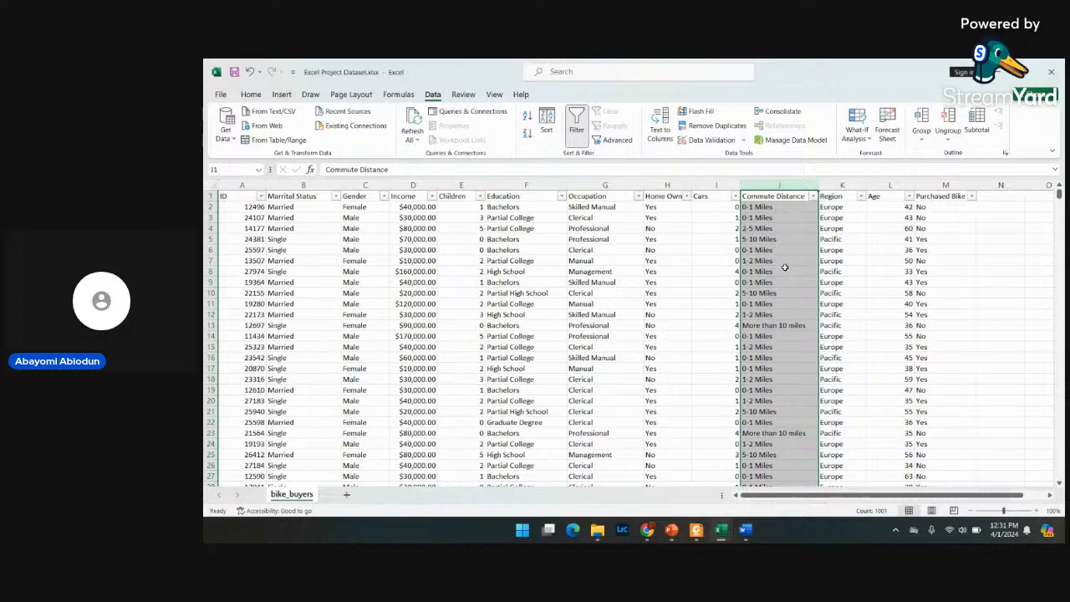
- Recheck the Commute Distance filter values after the replacement, keeping all values selected, and deselect the column
click(812, 195)
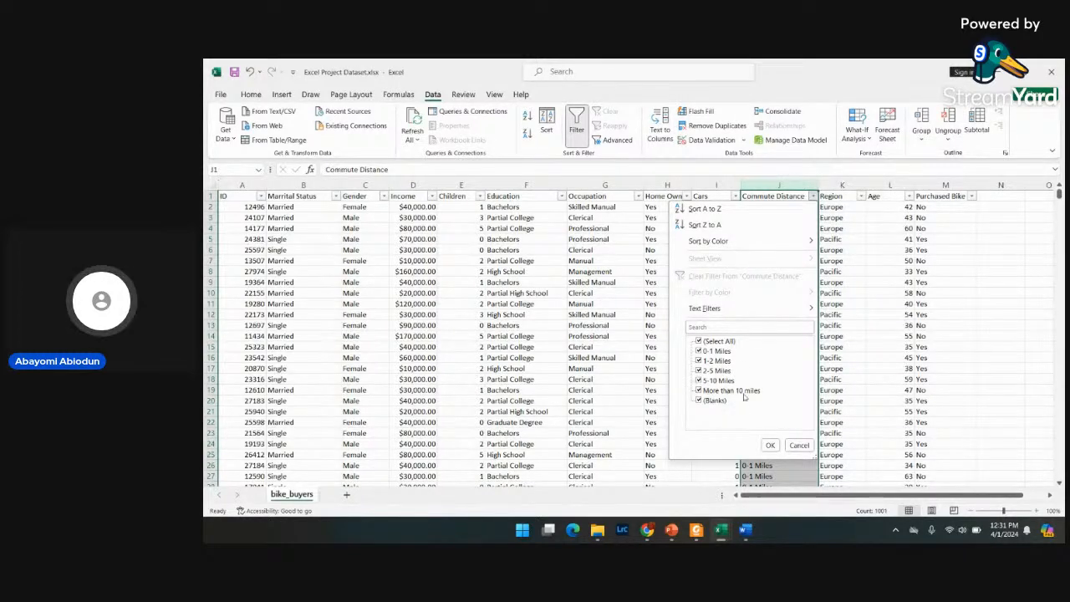
click(769, 445)
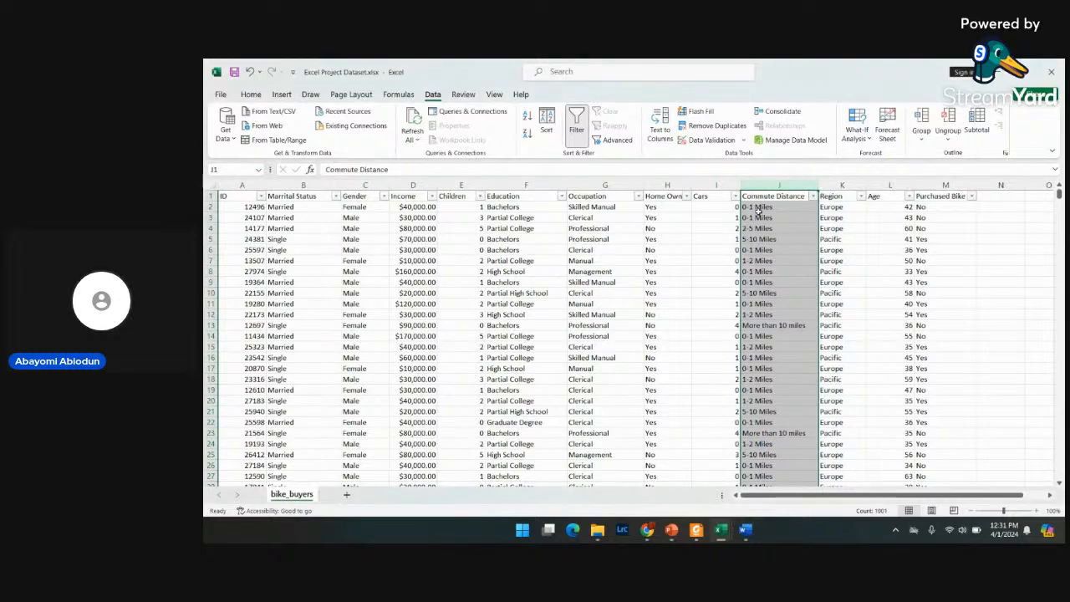
click(841, 293)
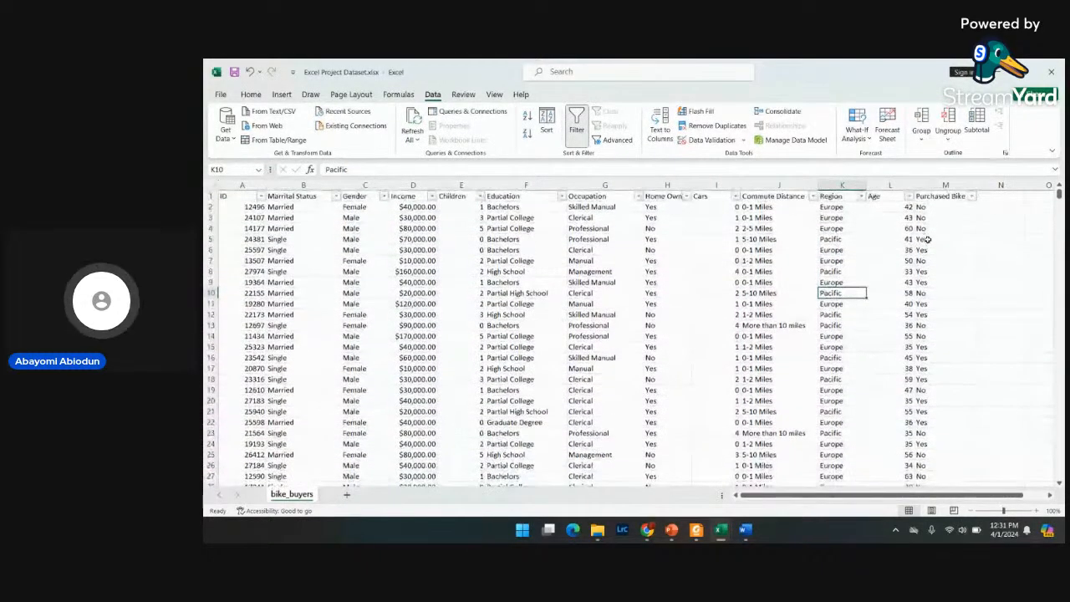
- Insert the recommended scatter chart of the Age column's values on the bike_buyers sheet
click(908, 208)
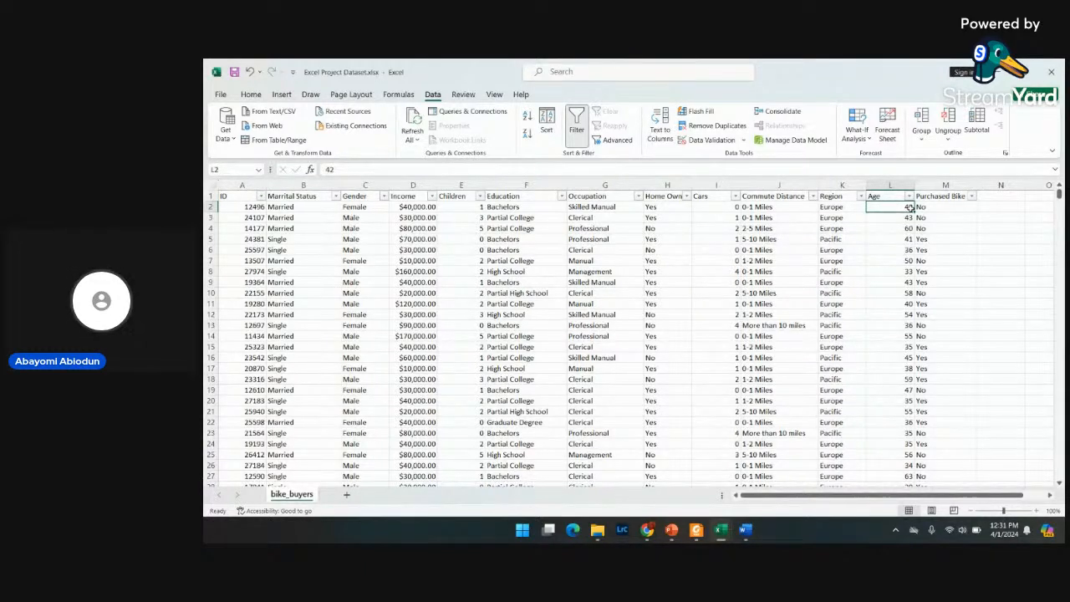
click(890, 185)
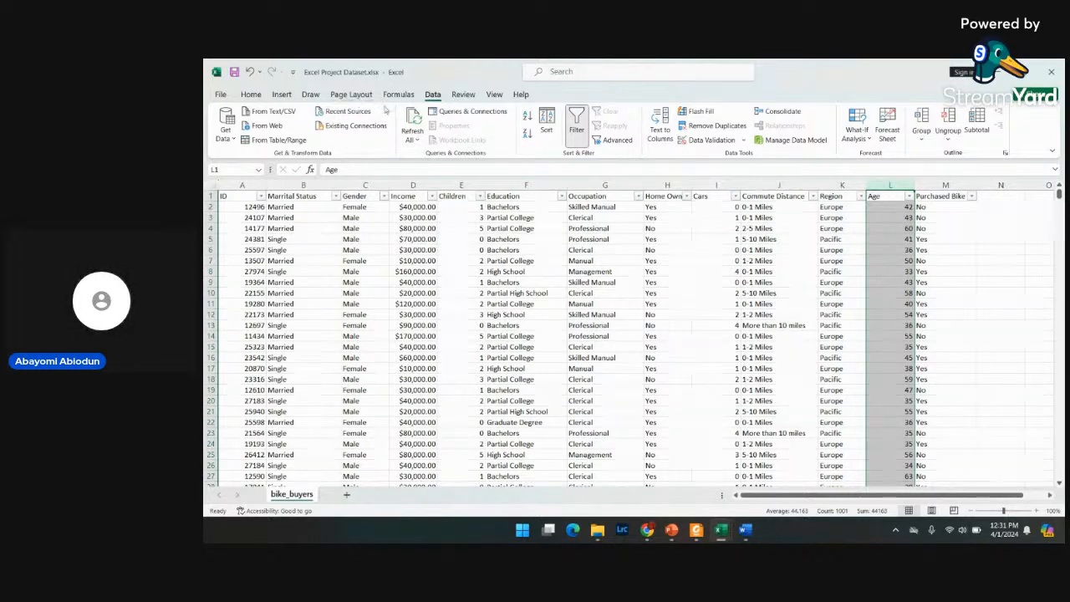
click(281, 93)
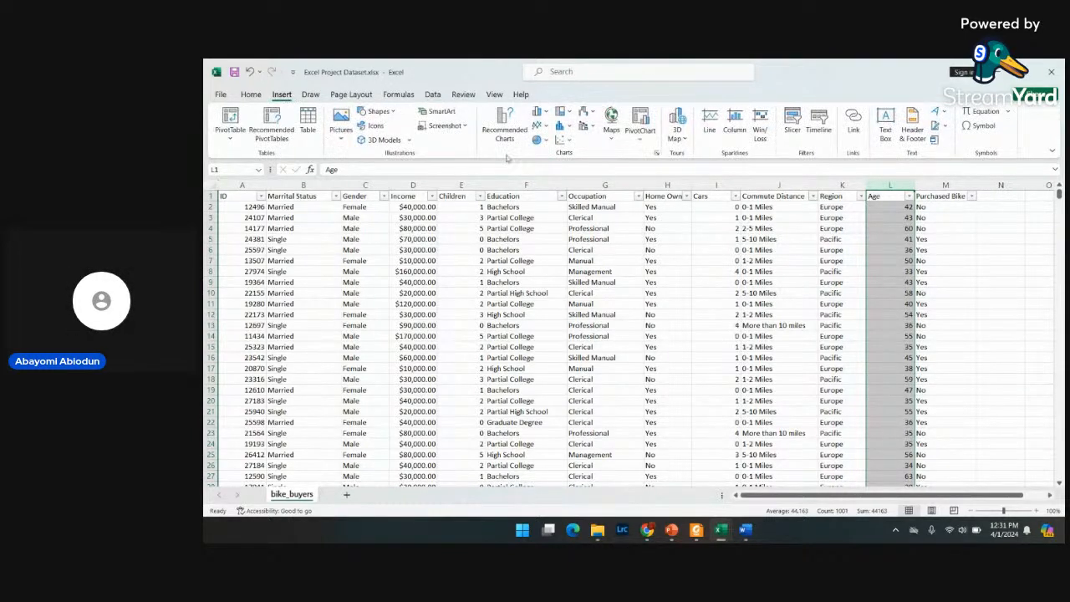
click(512, 132)
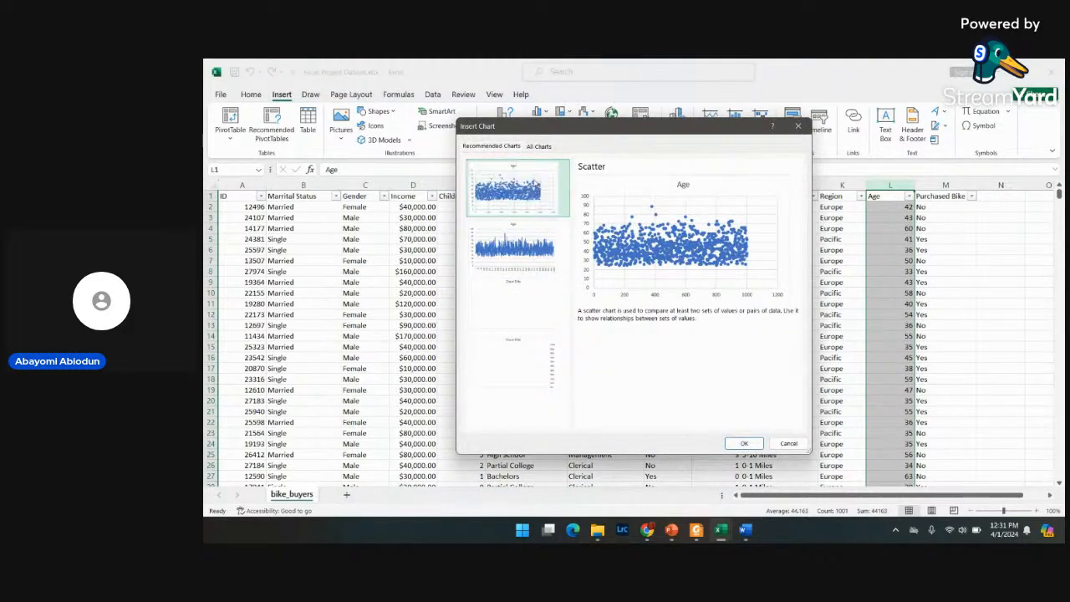
click(743, 443)
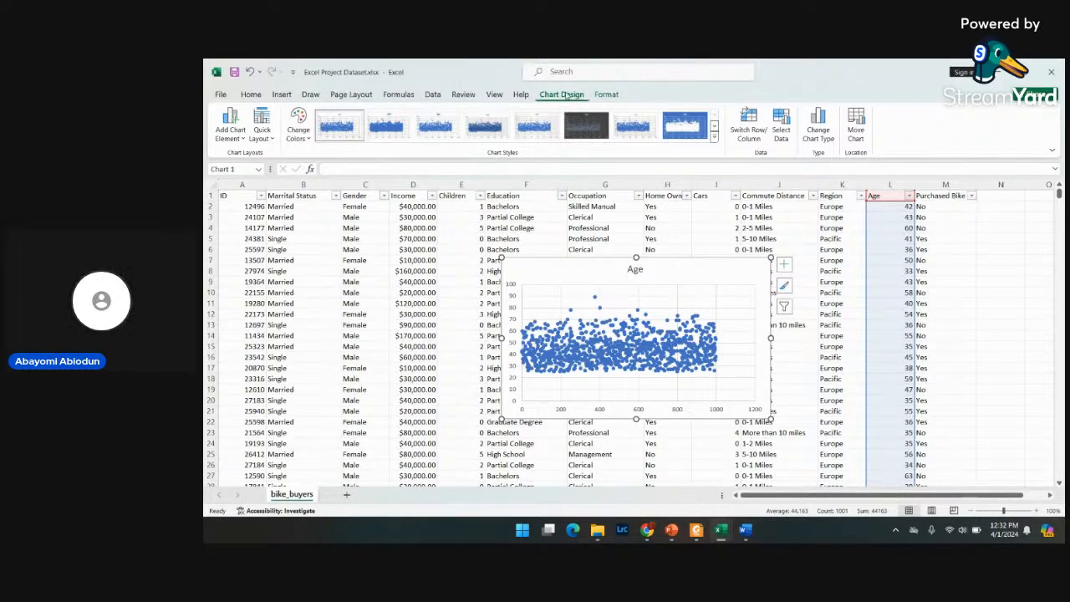
- Change the Age scatter chart to the recommended line chart and delete the chart from the sheet
click(283, 94)
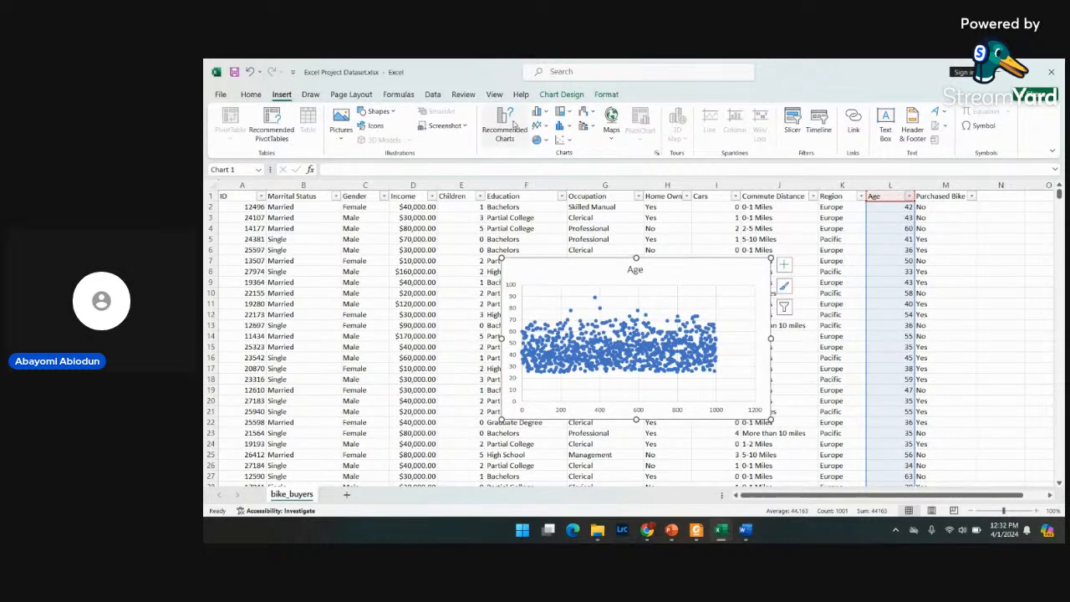
click(515, 124)
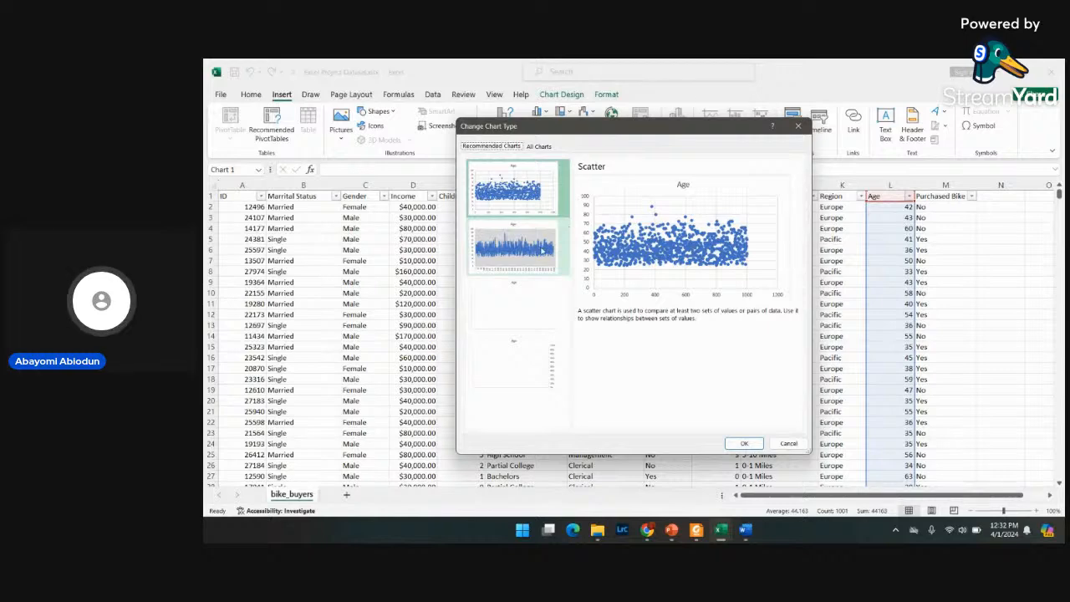
click(538, 252)
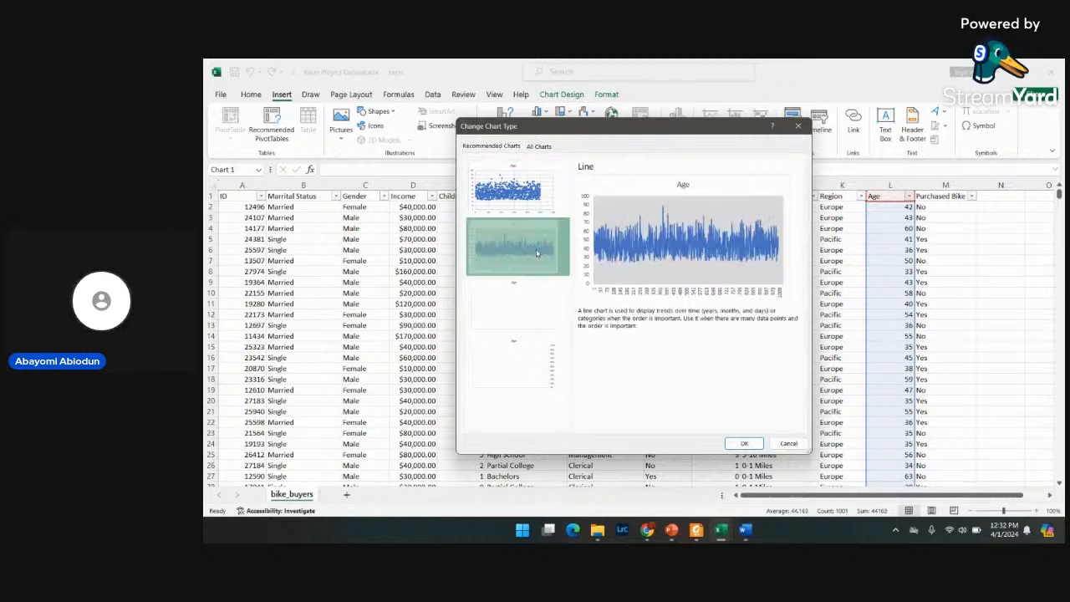
click(743, 444)
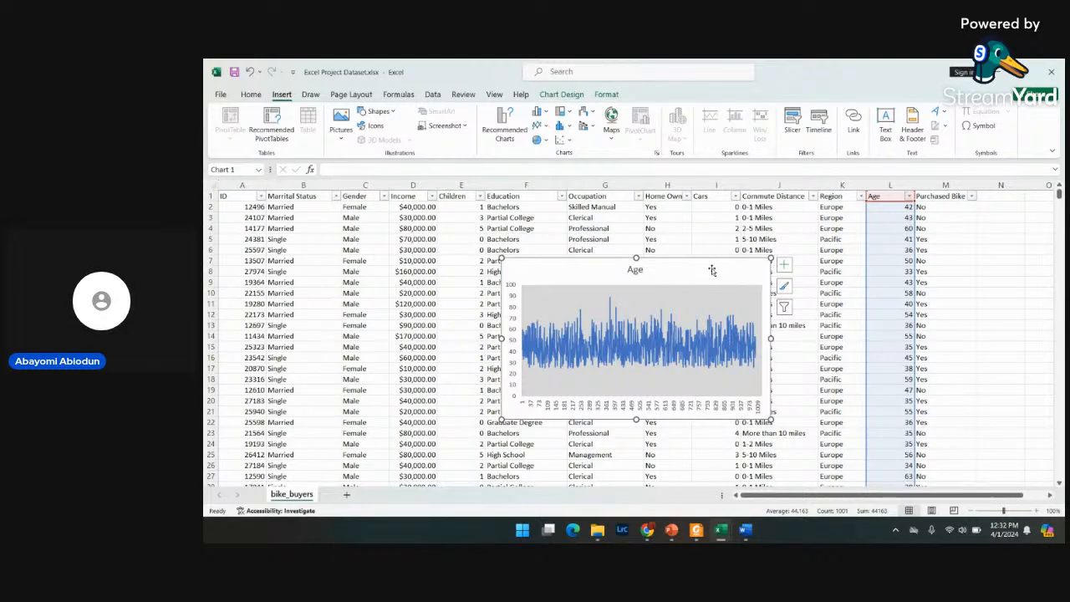
key(Delete)
click(958, 246)
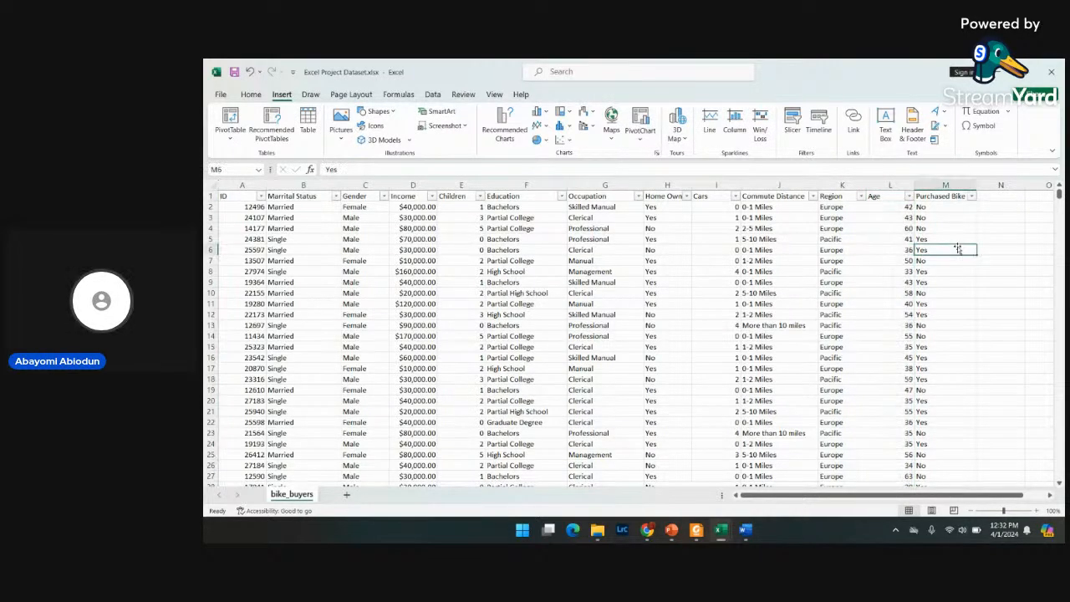
- Insert the recommended clustered column chart counting Occupation, and delete the chart while keeping its pivot table on the new sheet
click(591, 195)
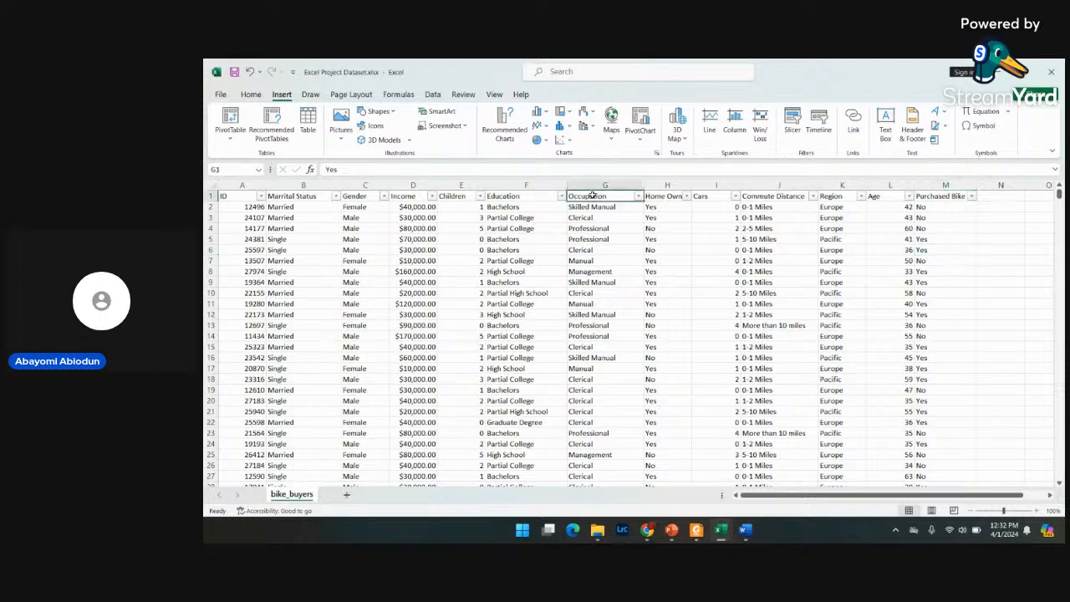
click(596, 184)
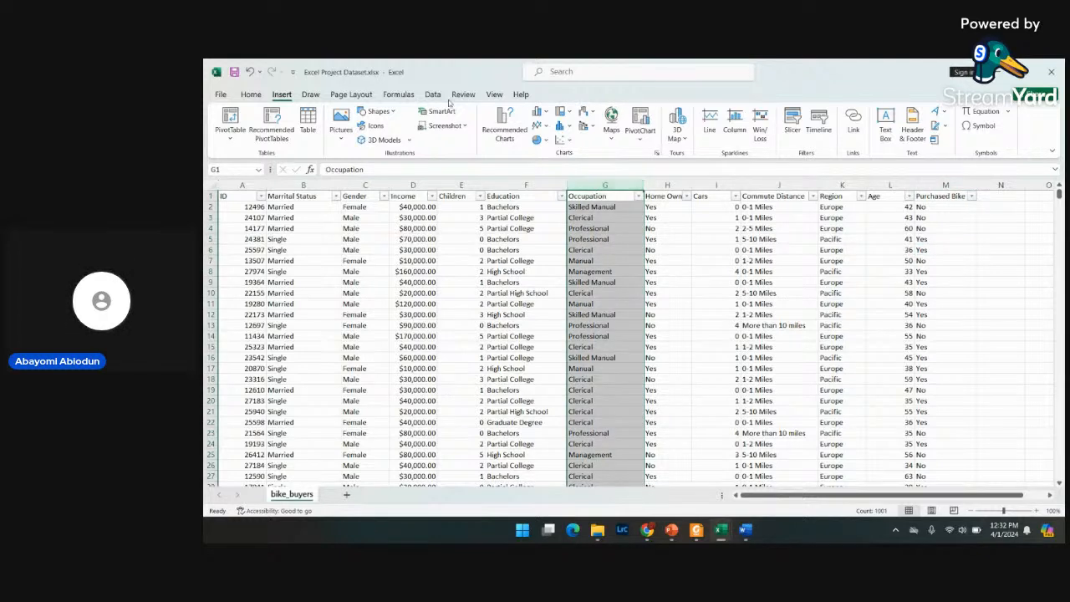
click(504, 124)
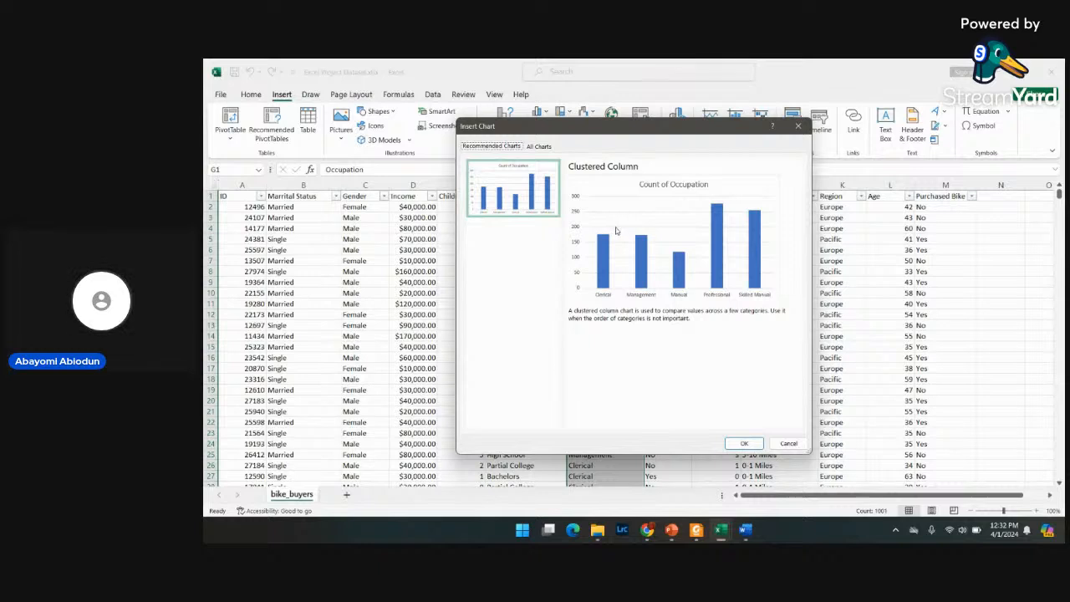
click(744, 443)
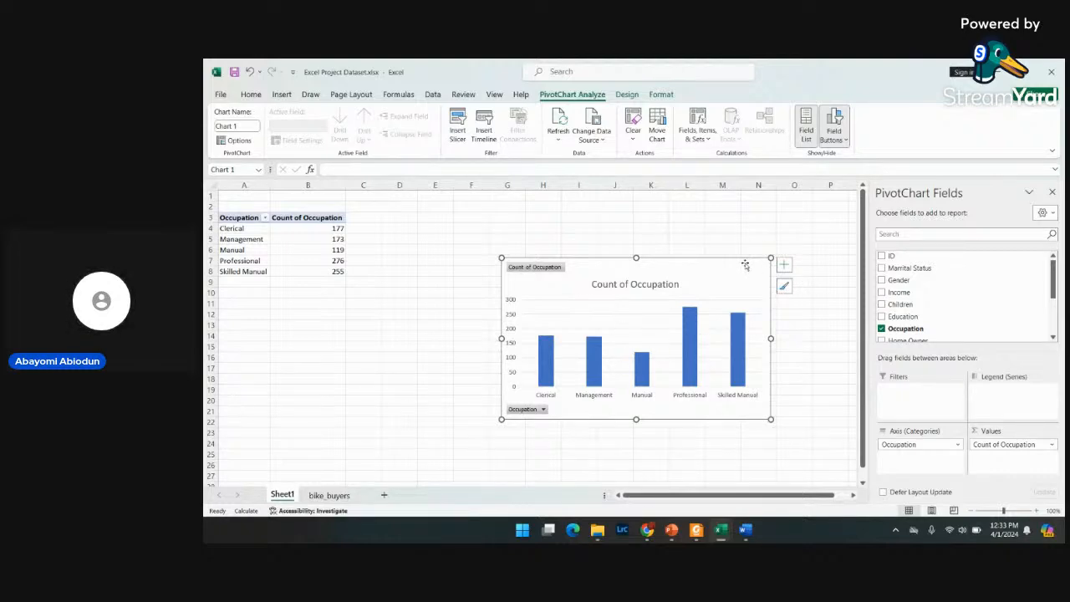
key(Delete)
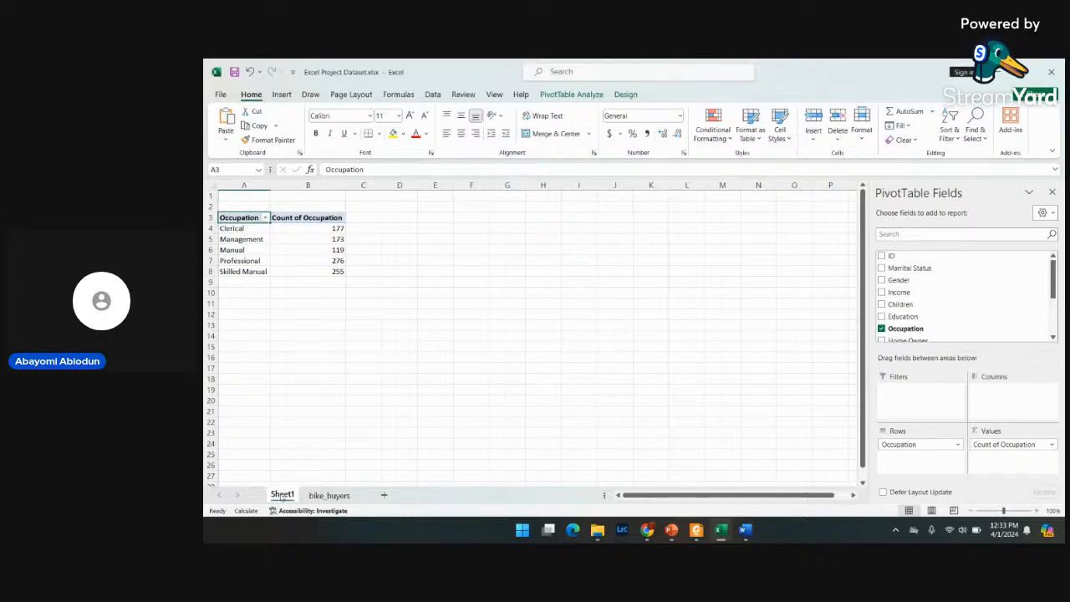
- Insert the recommended clustered bar chart counting Education from bike_buyers, and delete the chart while keeping its pivot table
click(328, 496)
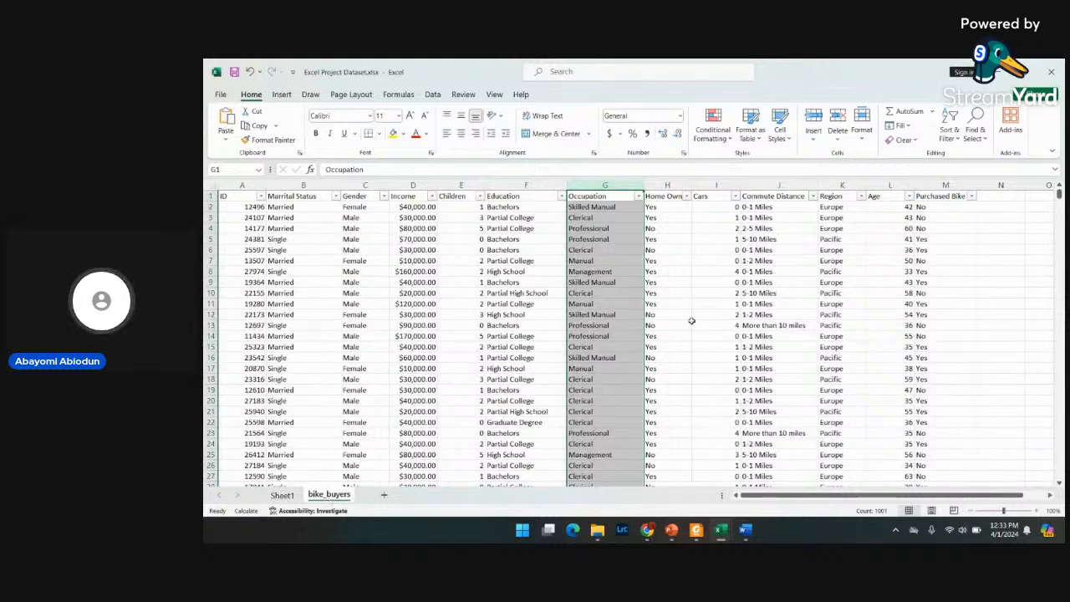
click(510, 196)
click(512, 185)
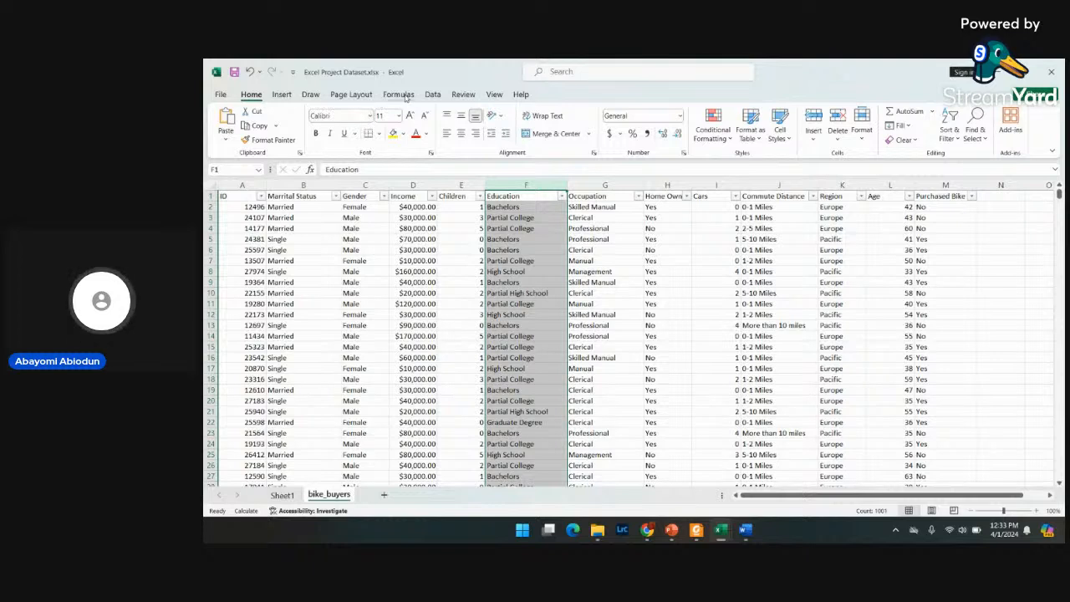
click(282, 94)
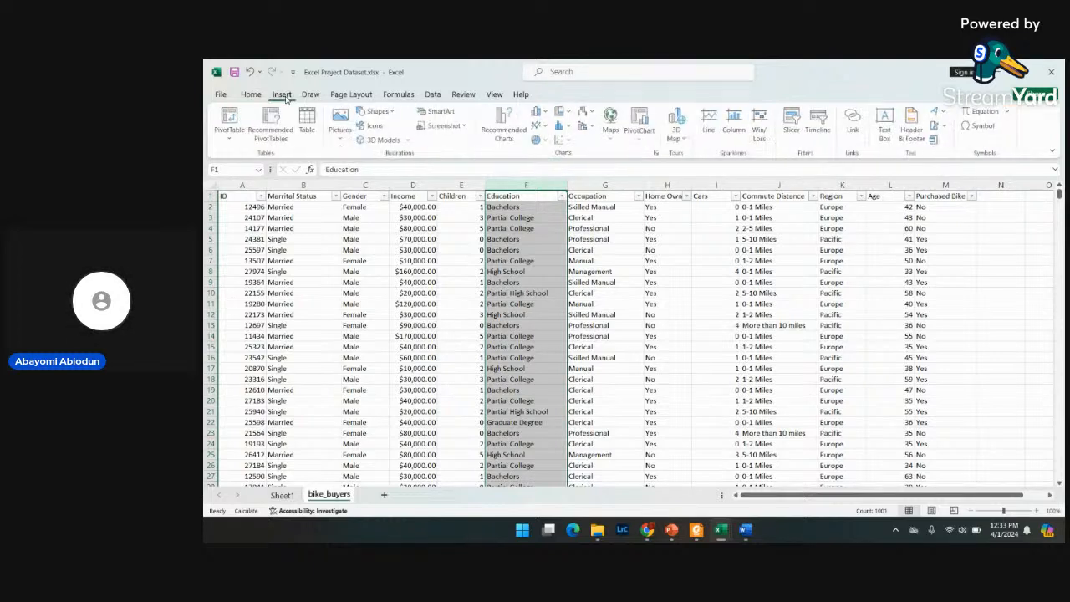
click(495, 135)
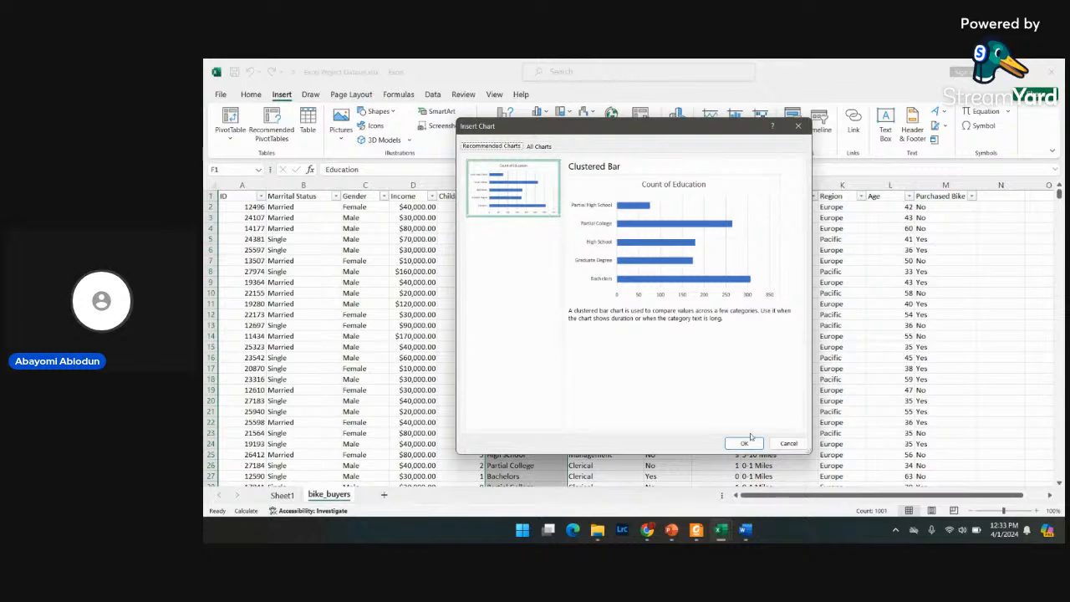
click(746, 444)
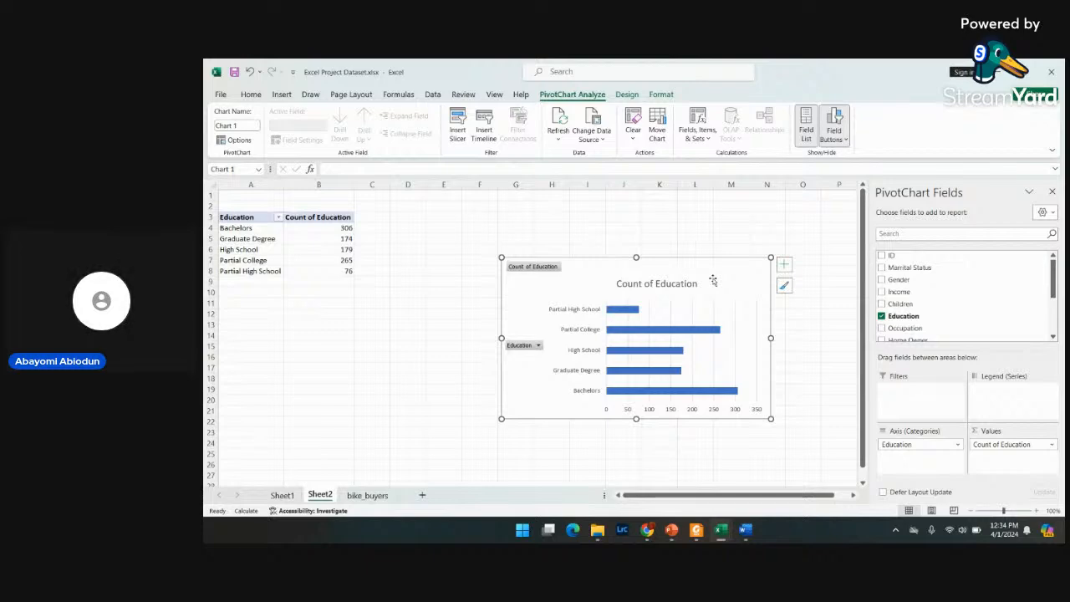
key(Delete)
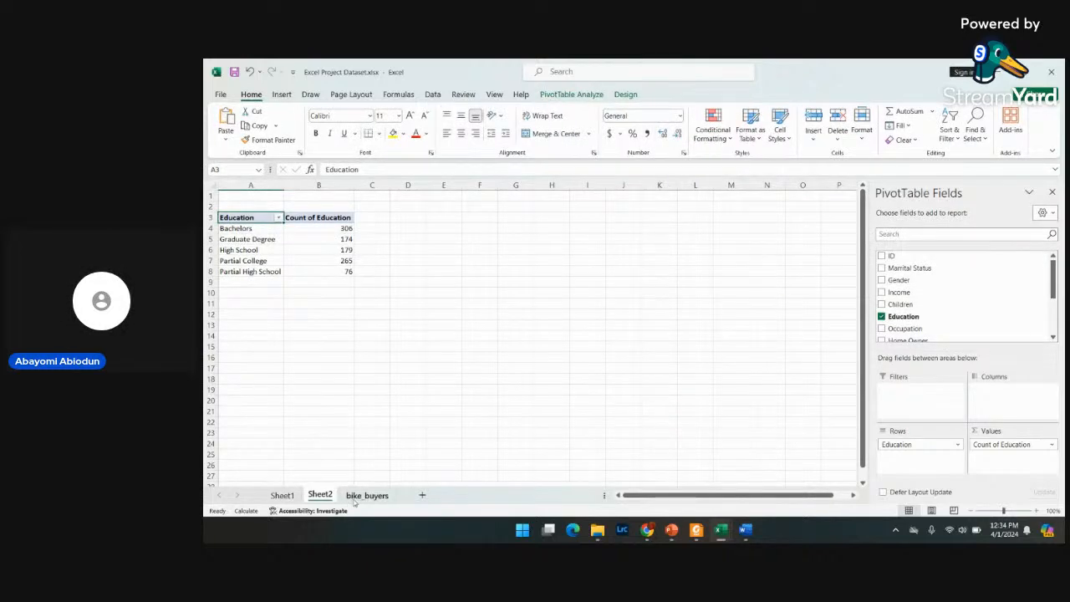
- Preview the recommended clustered bar chart for the bike_buyers sheet's Commute Distance column without inserting it
click(358, 497)
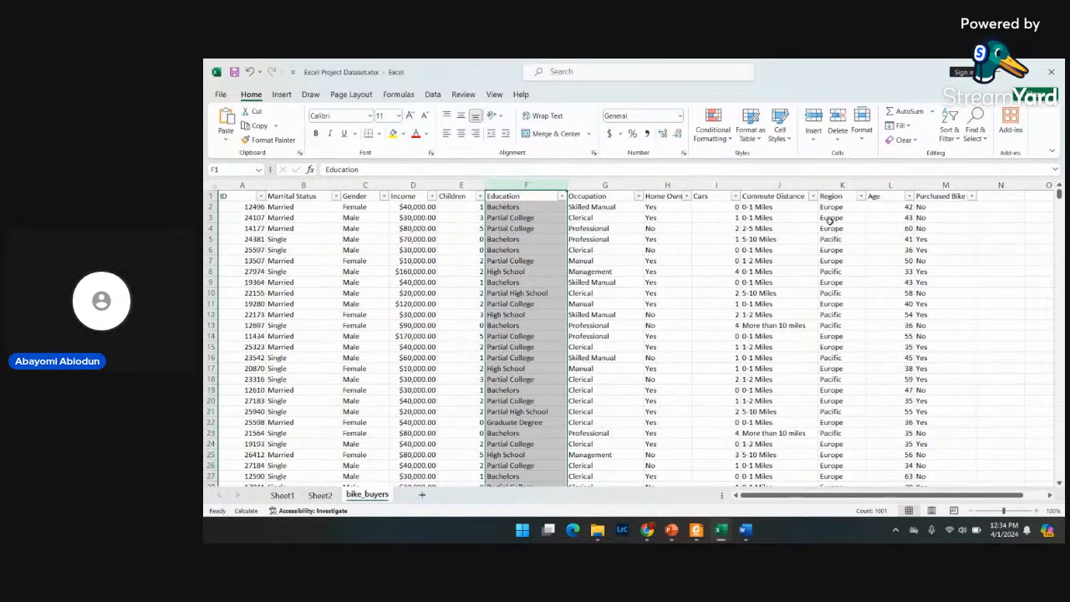
click(763, 194)
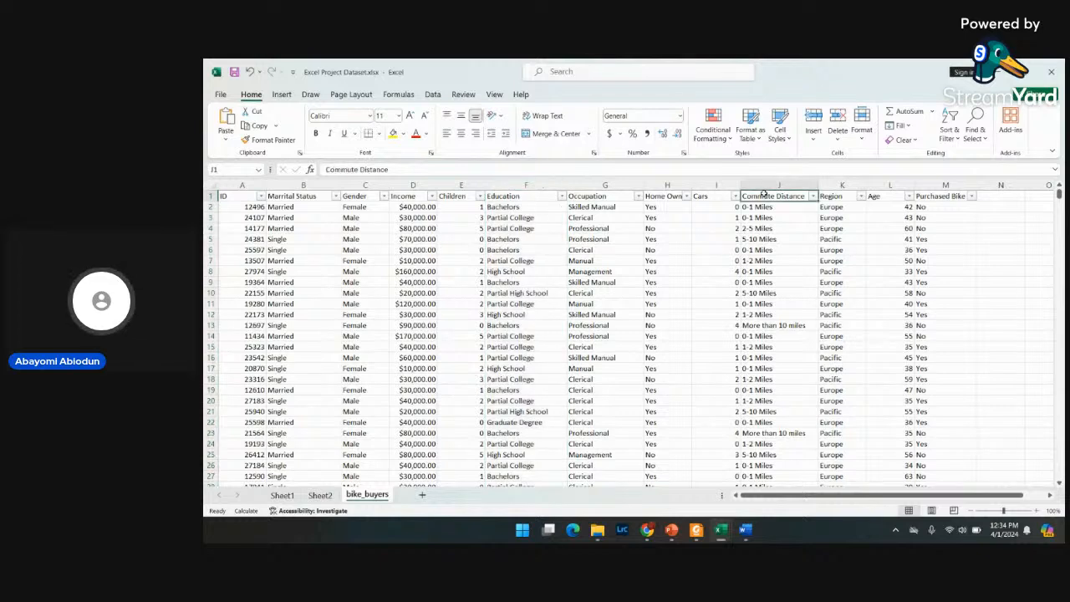
click(763, 179)
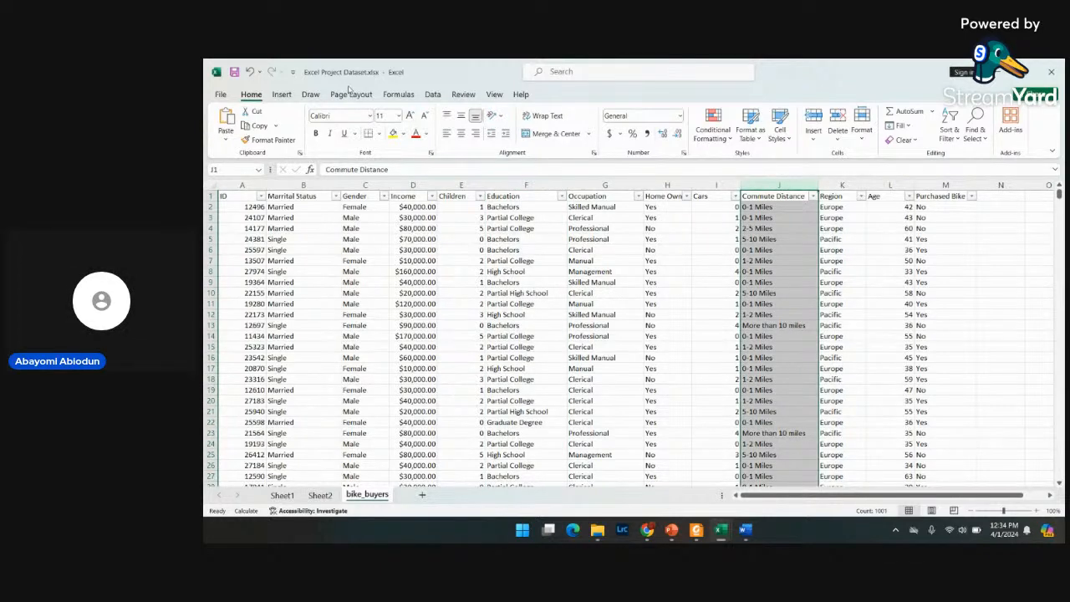
click(284, 95)
click(499, 134)
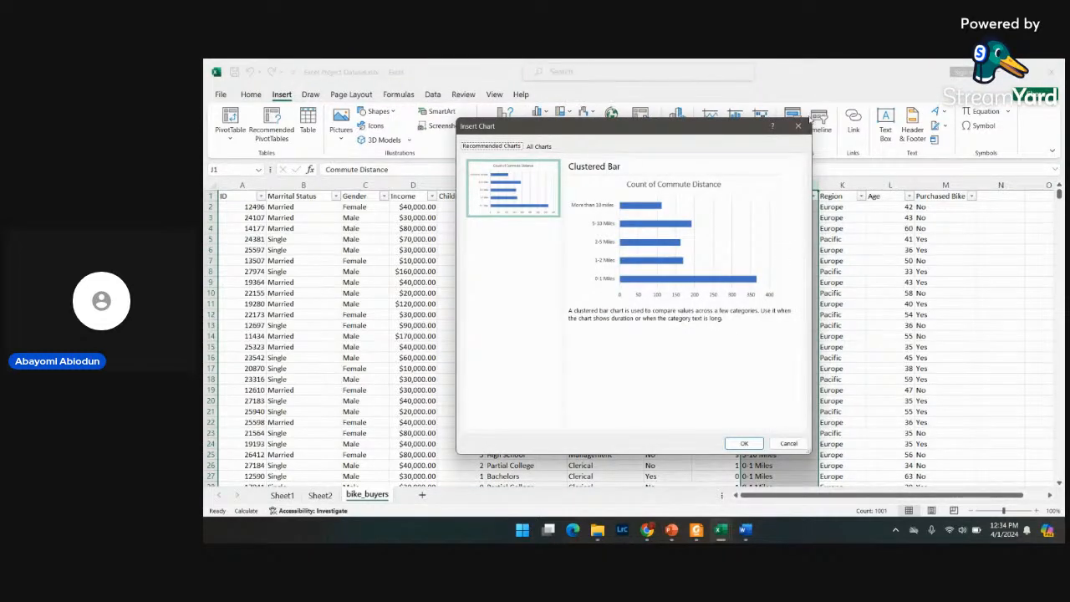
click(800, 125)
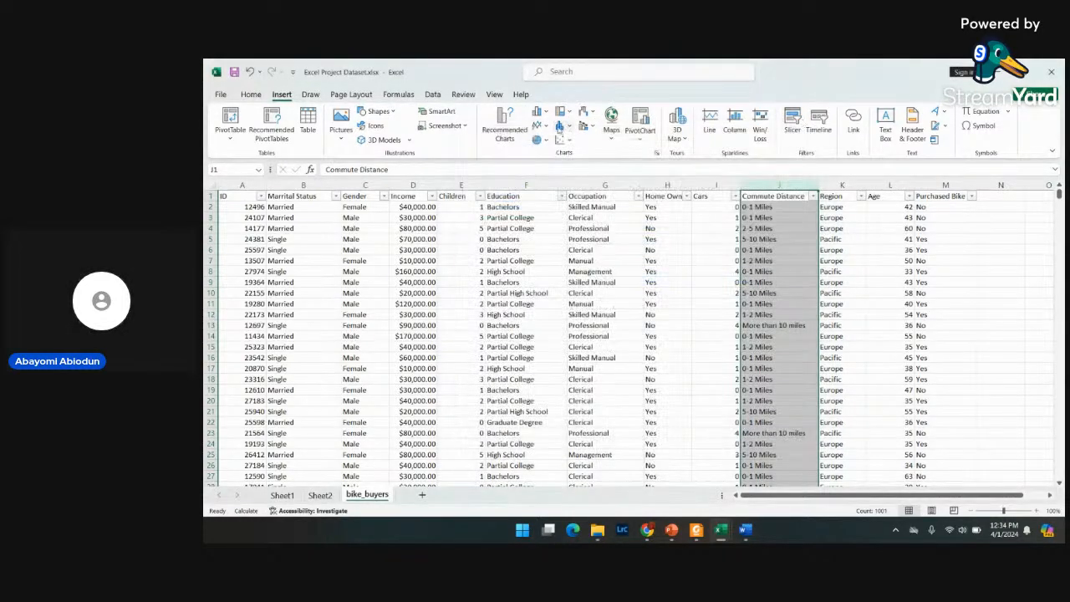
- Try a 2-D line chart on the Commute Distance column and delete it from the sheet
click(538, 126)
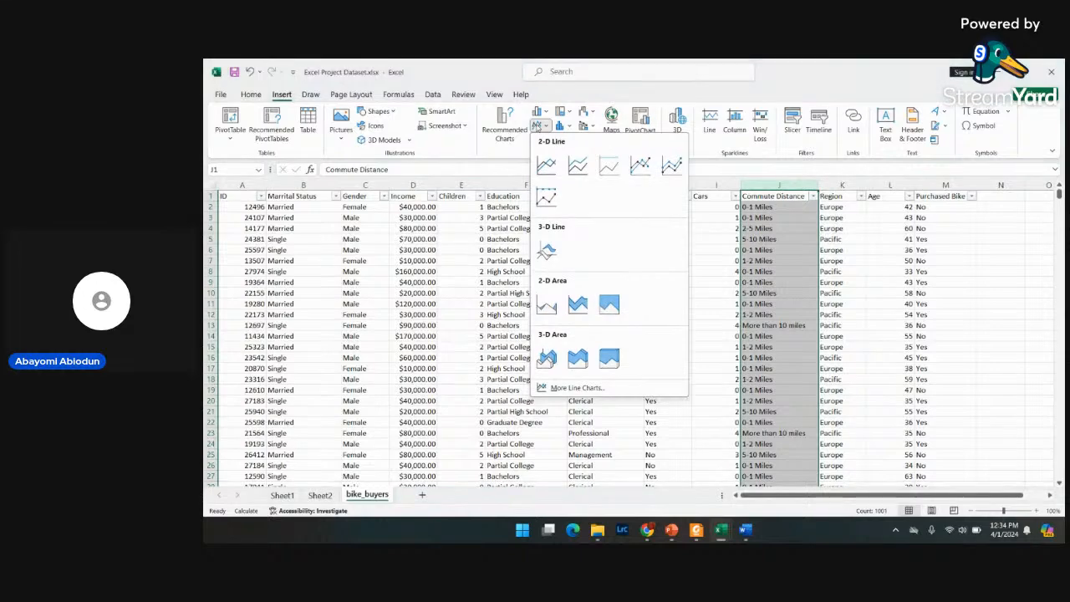
click(577, 166)
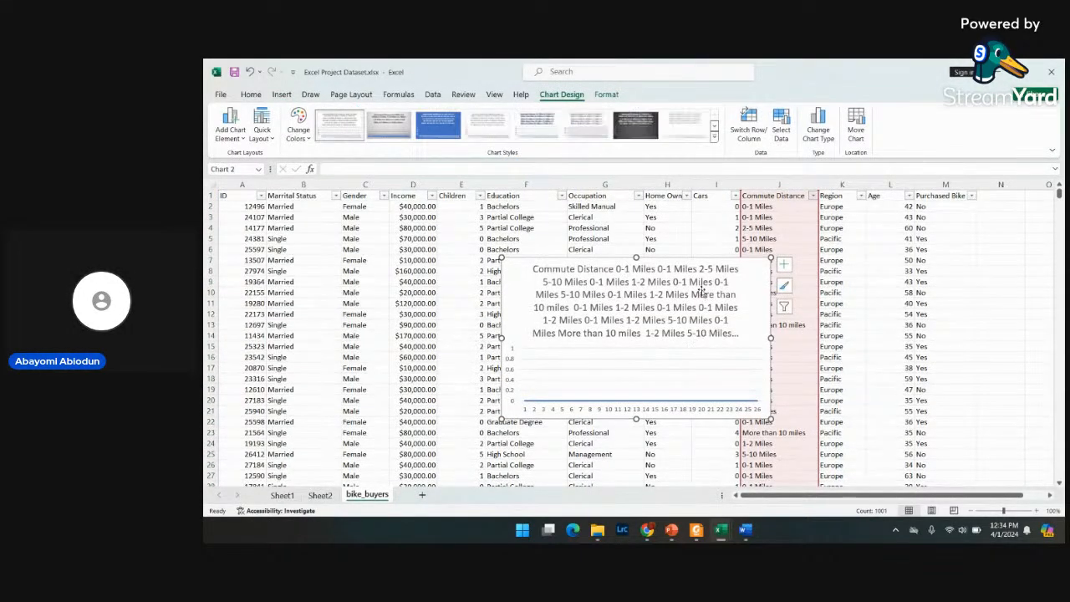
key(Delete)
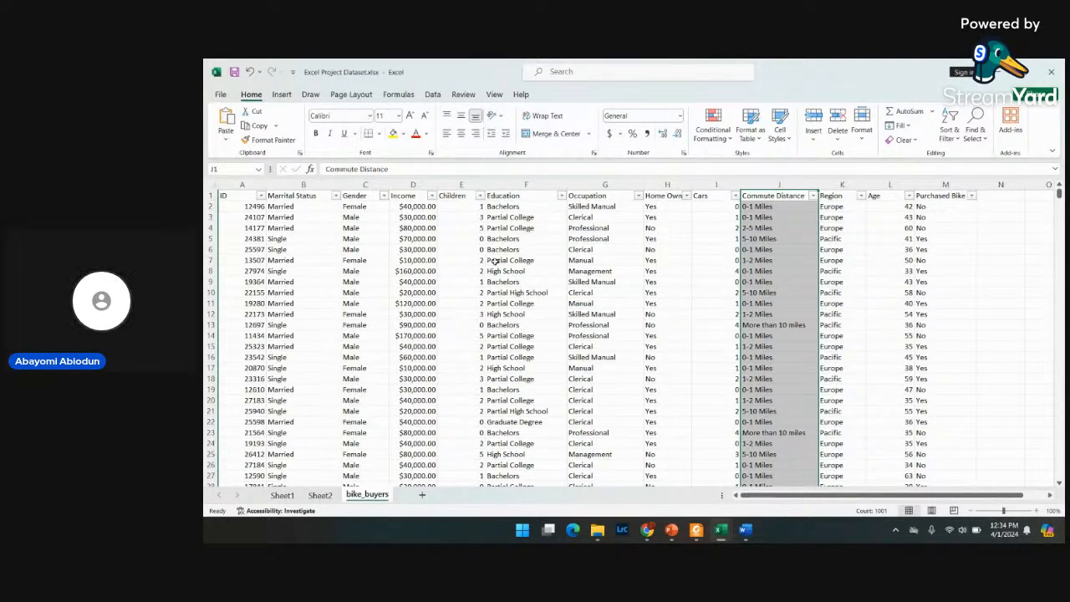
- Insert the recommended line chart for the Age column, and delete the chart again
click(881, 194)
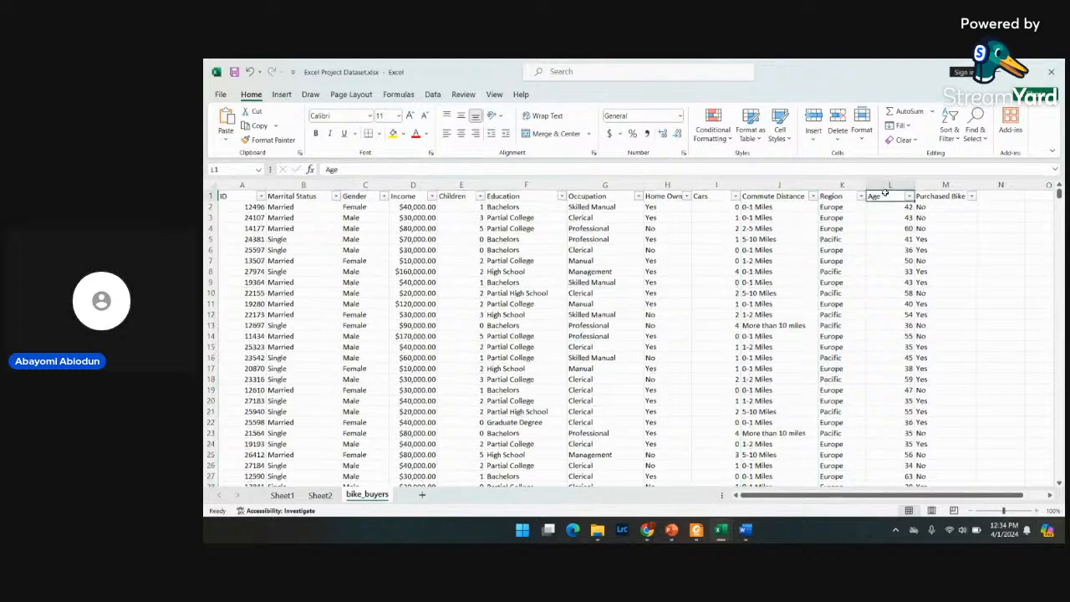
click(879, 181)
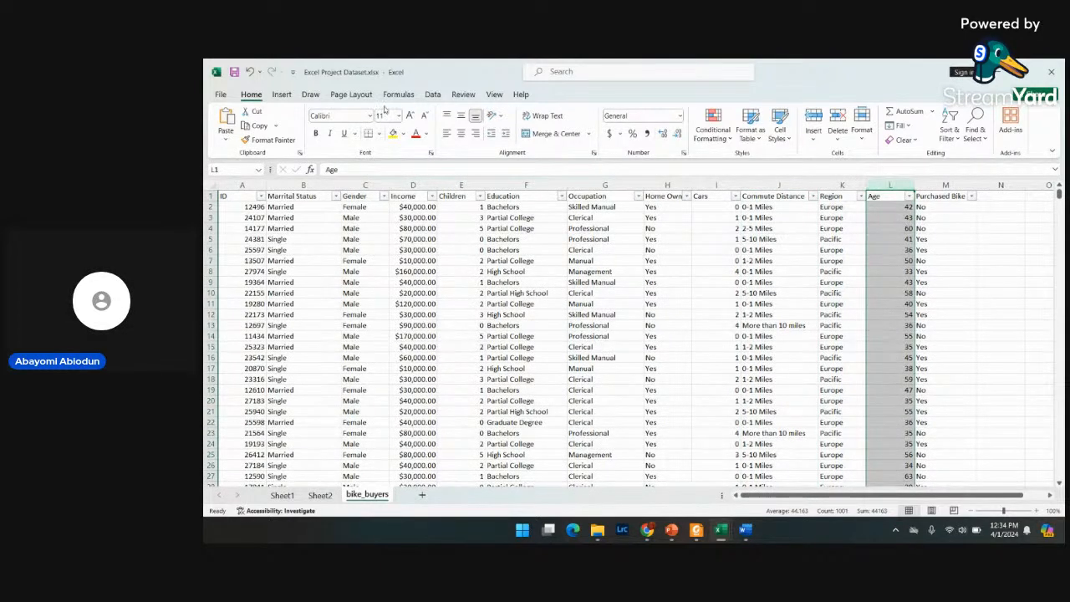
click(282, 95)
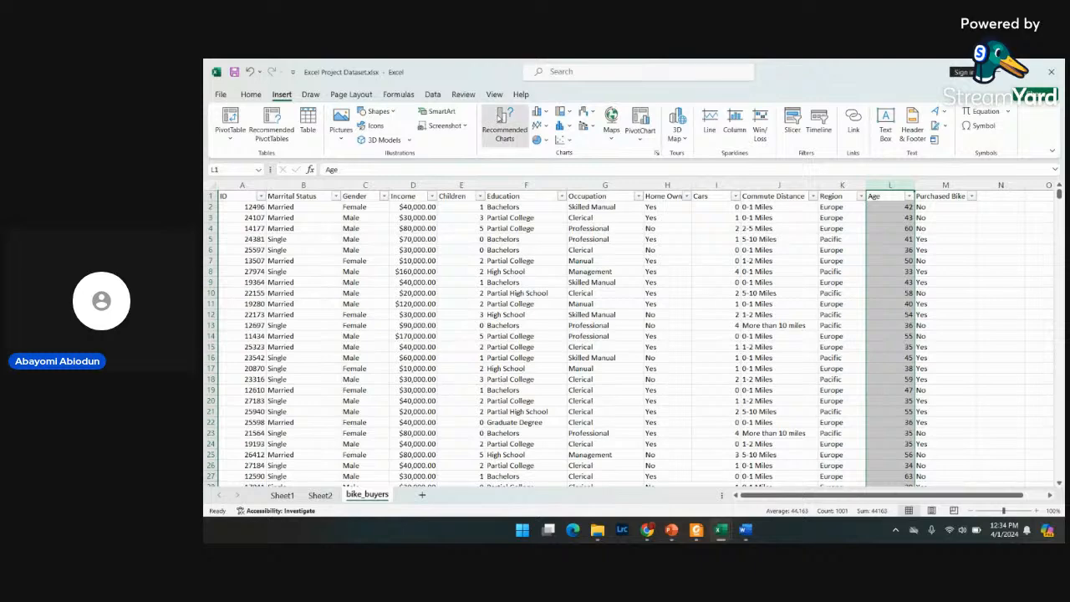
click(505, 126)
click(562, 227)
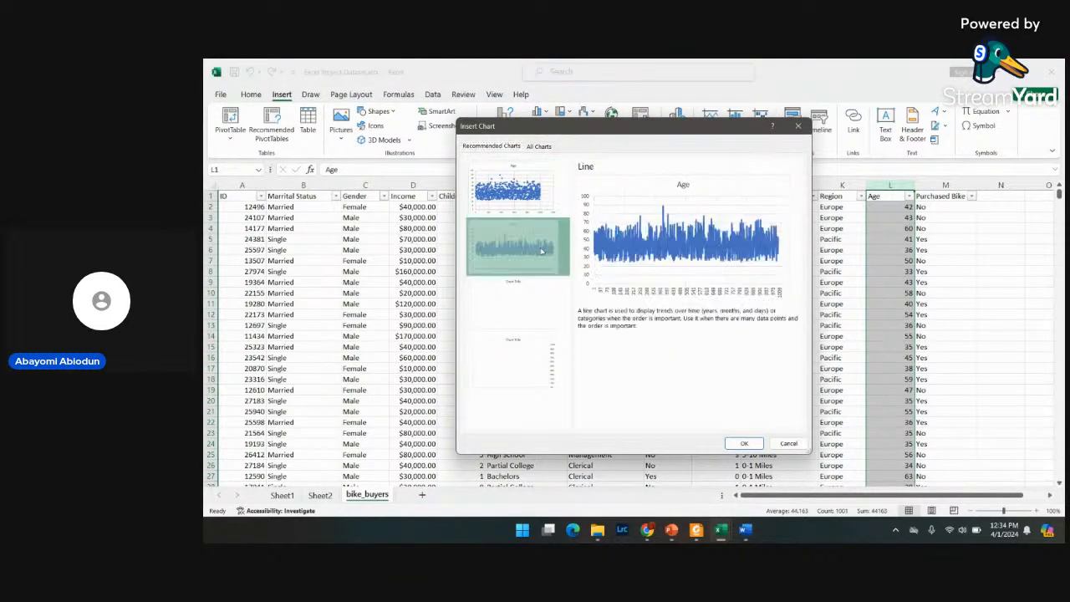
click(740, 443)
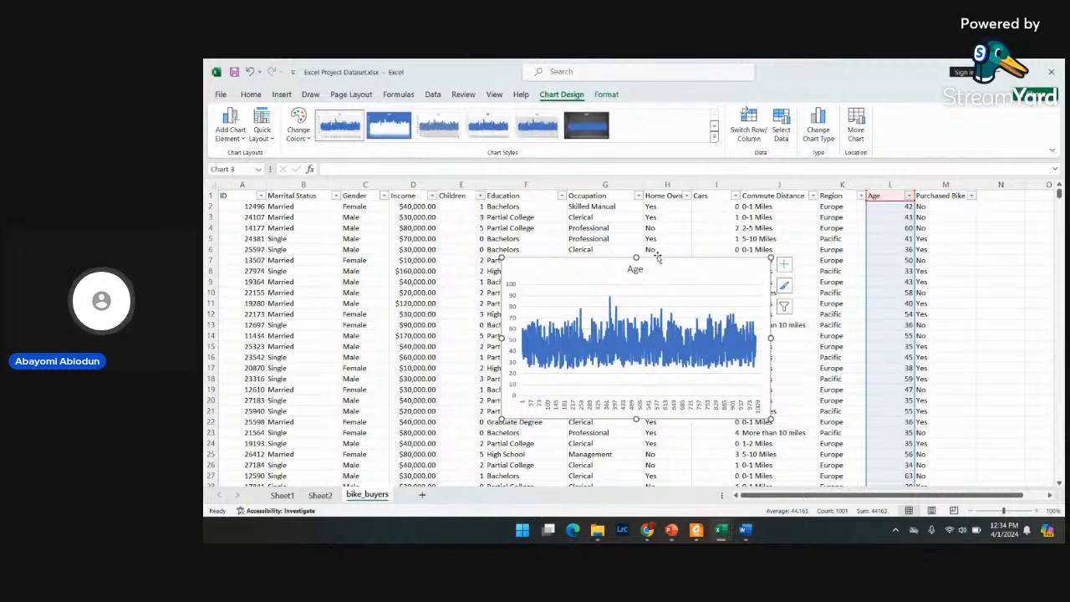
key(Delete)
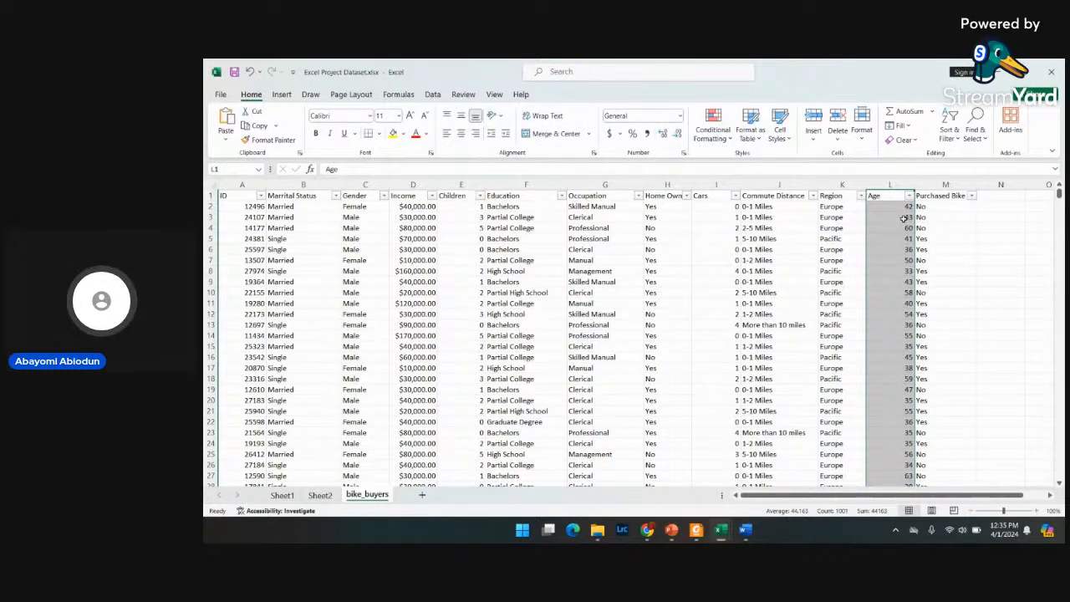
click(966, 227)
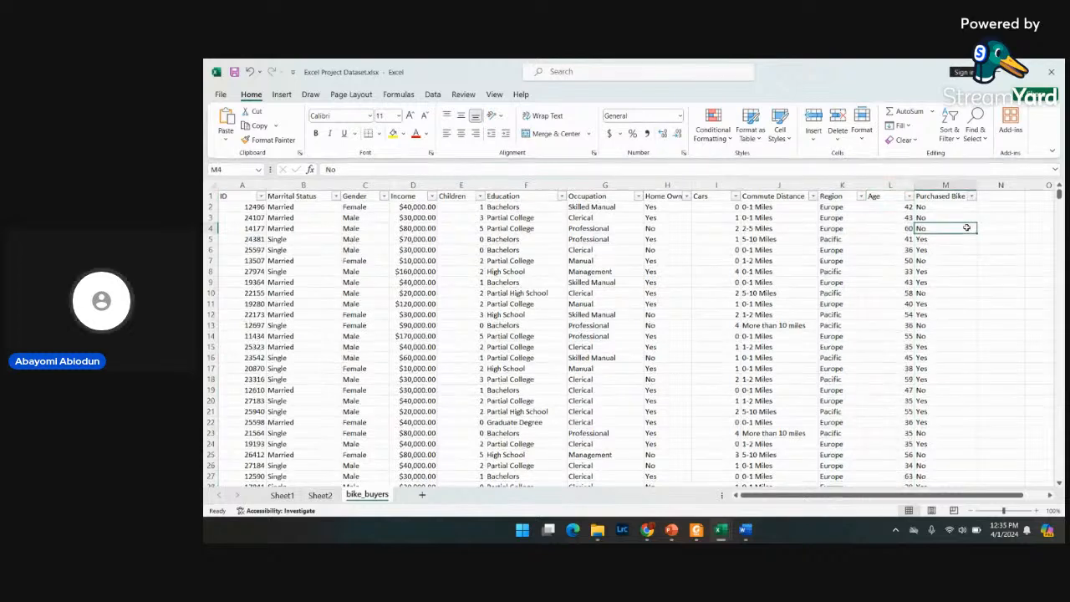
click(900, 209)
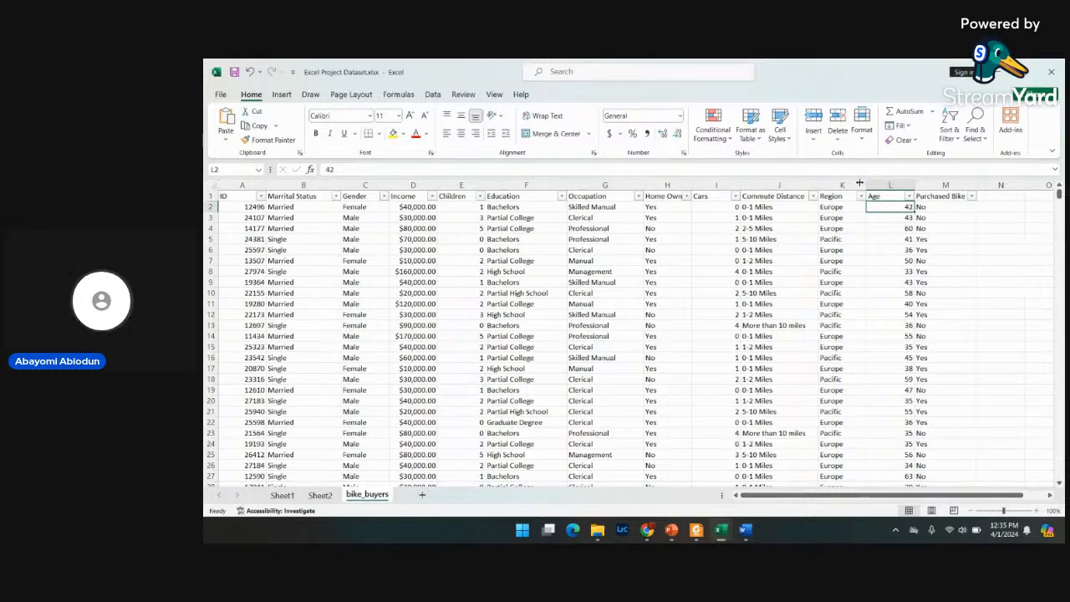
click(885, 186)
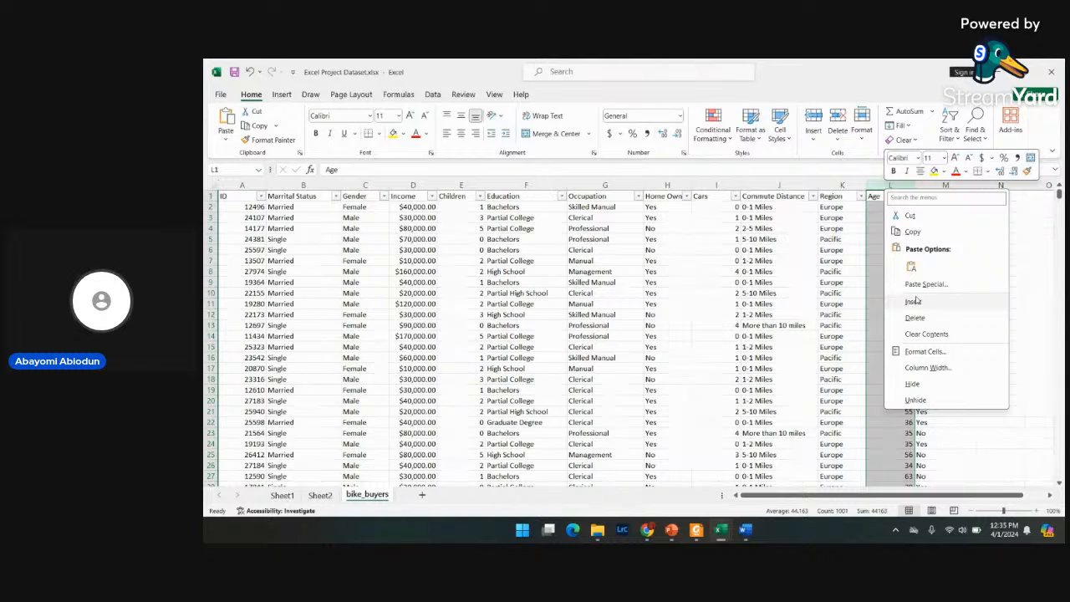
click(914, 301)
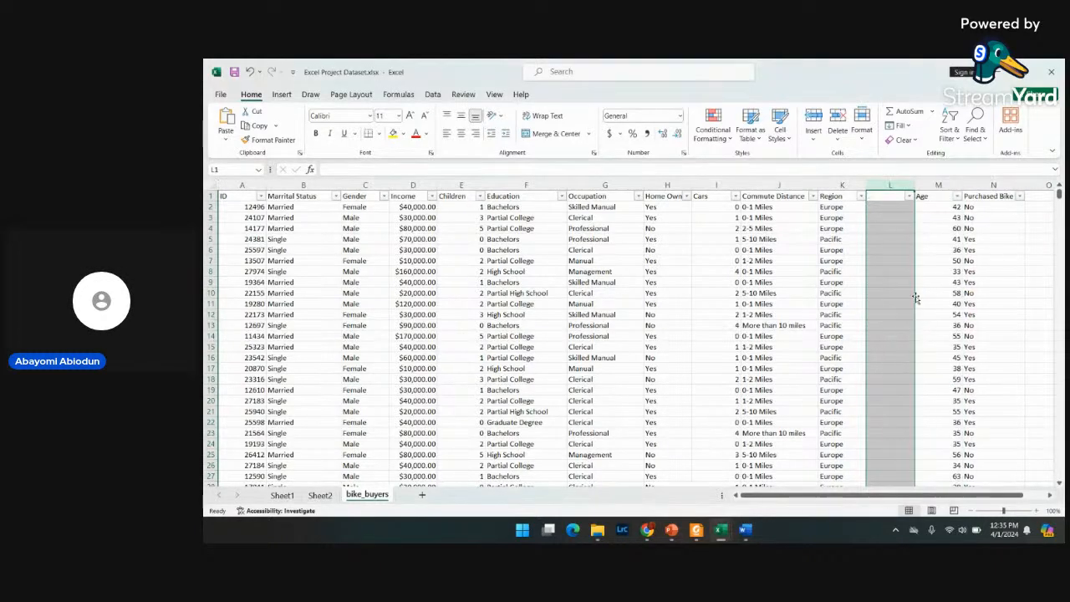
click(893, 198)
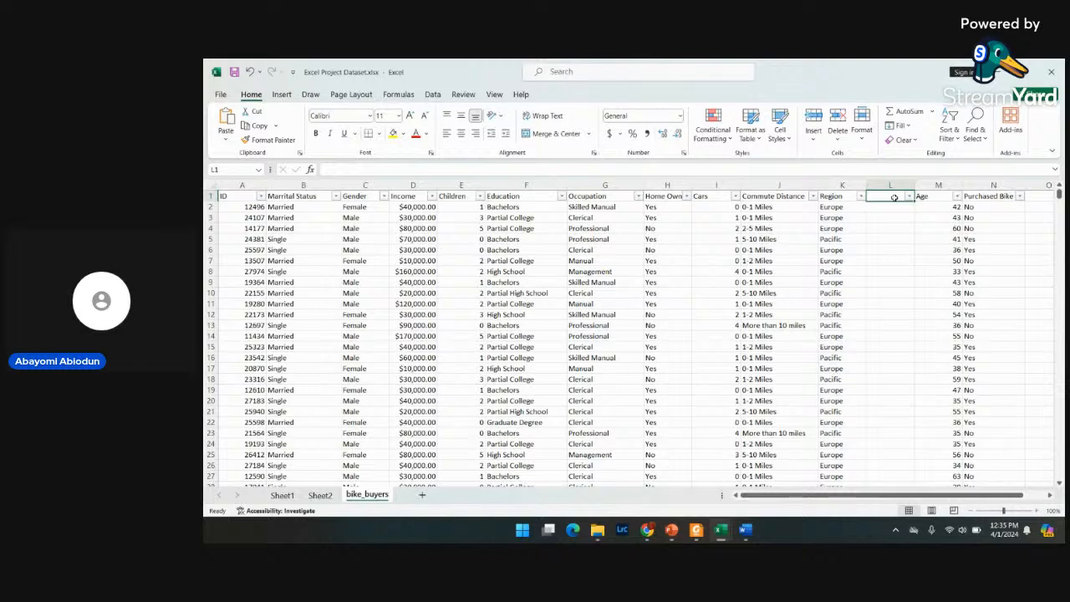
key(ctrl+z)
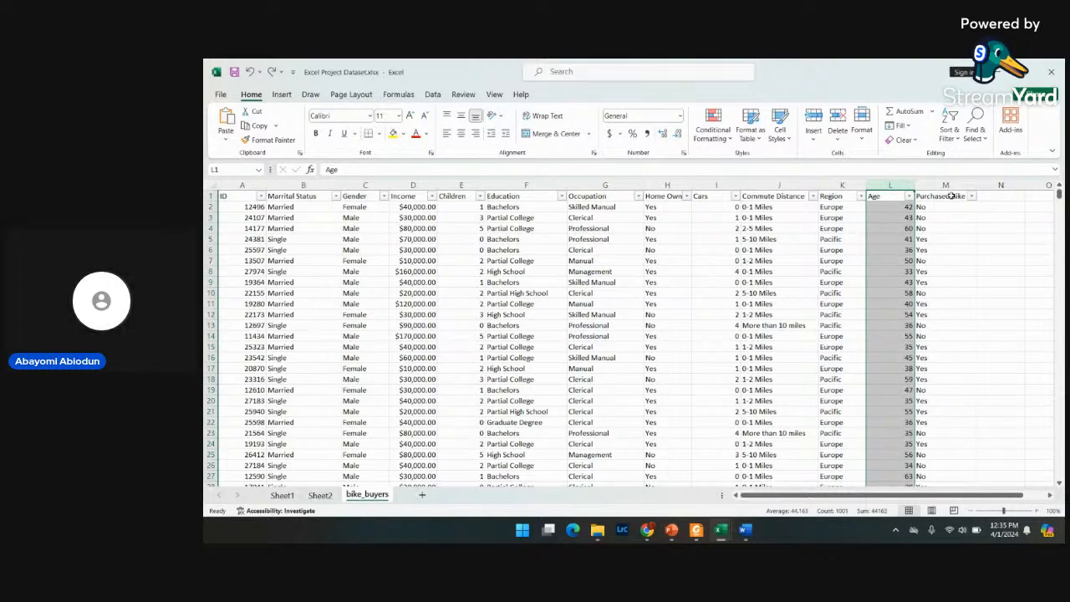
- Insert a blank column between the Age and Purchased Bike columns
click(951, 195)
click(934, 182)
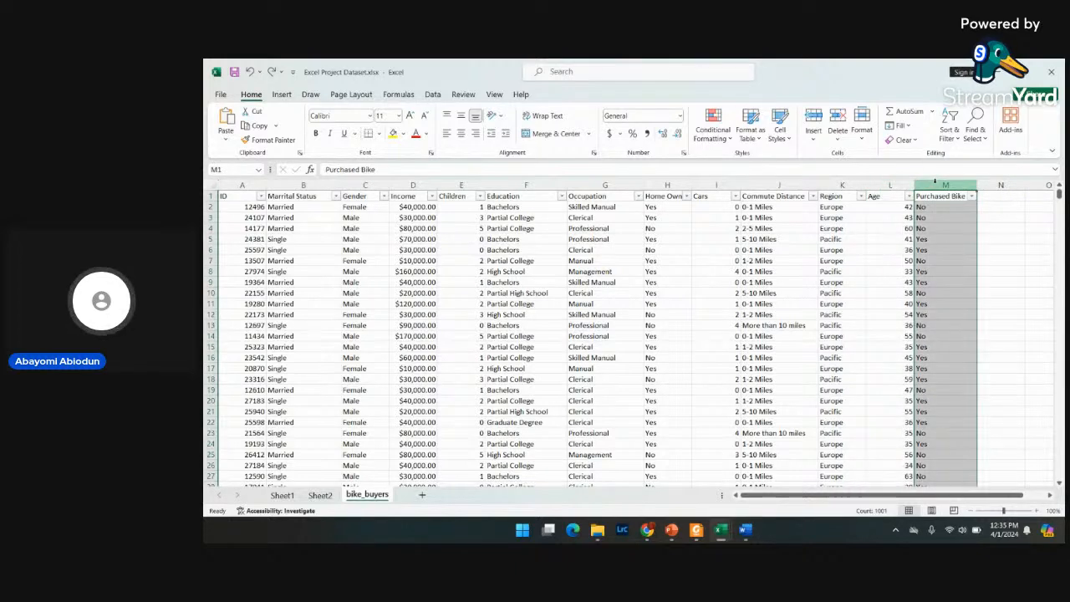
right_click(935, 183)
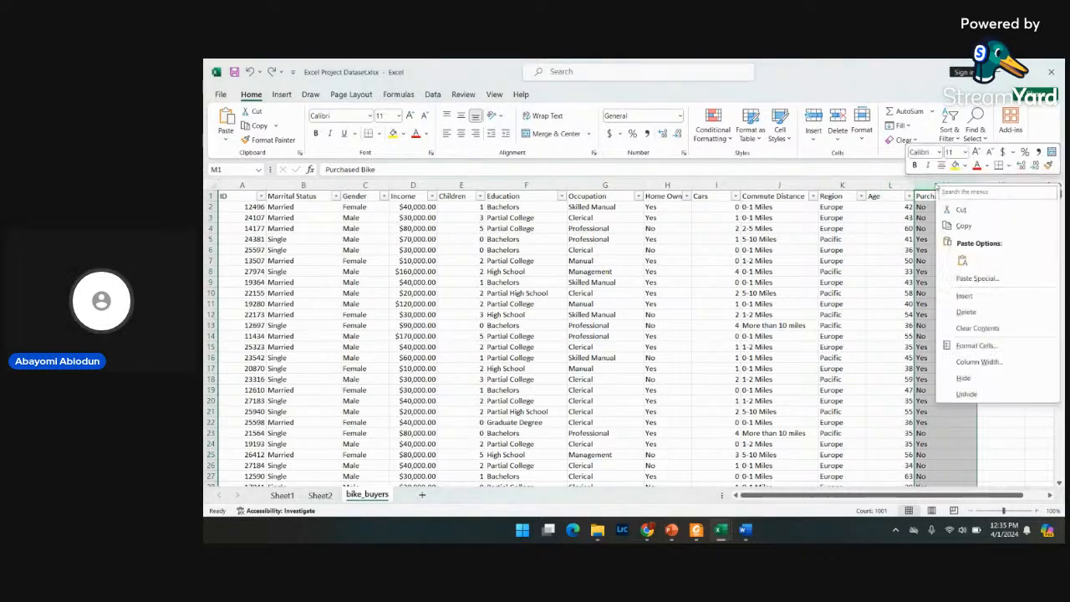
click(963, 296)
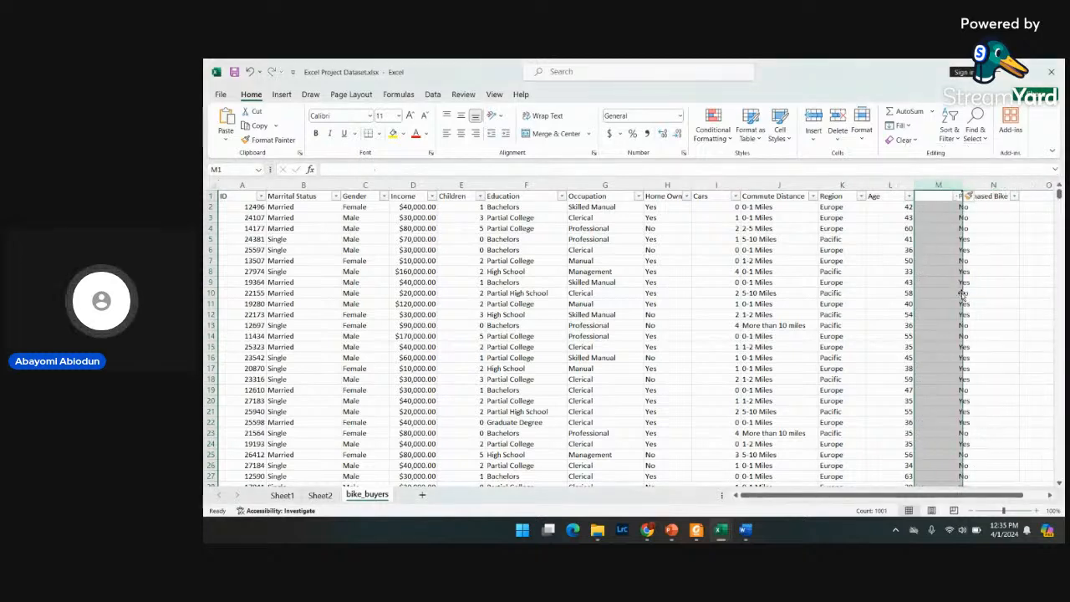
- Enter the header Age Group for the new blank column and widen the column slightly
click(943, 199)
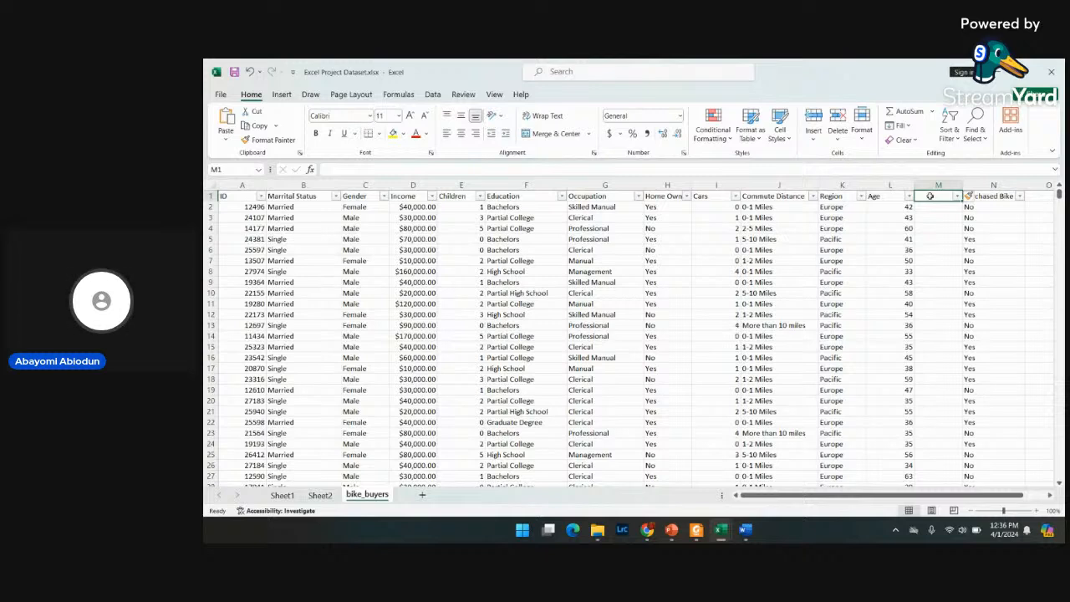
text(Age)
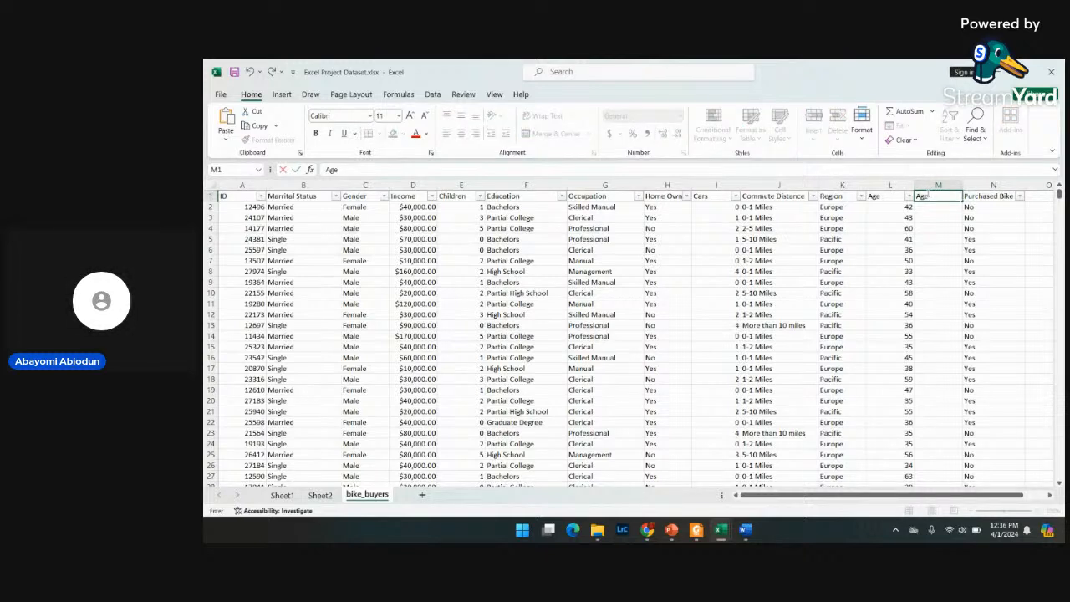
text( Group)
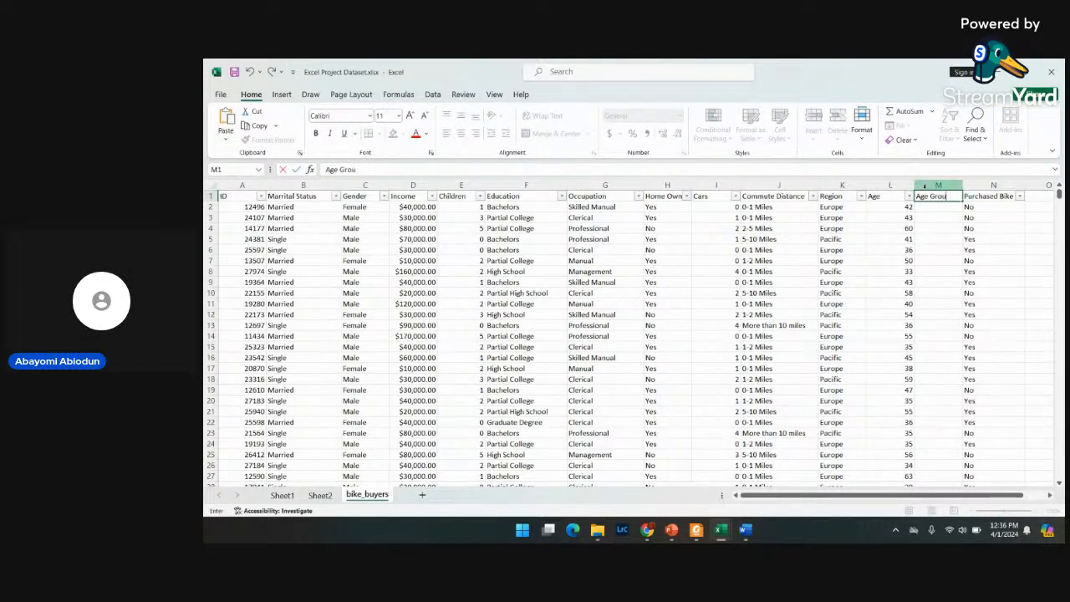
click(940, 209)
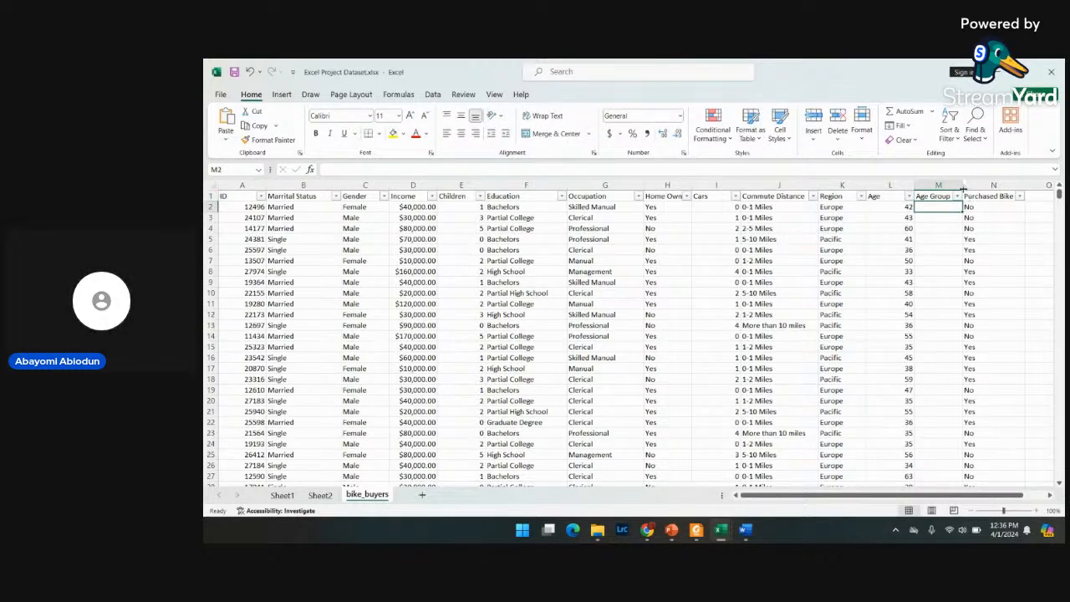
drag(963, 185, 984, 188)
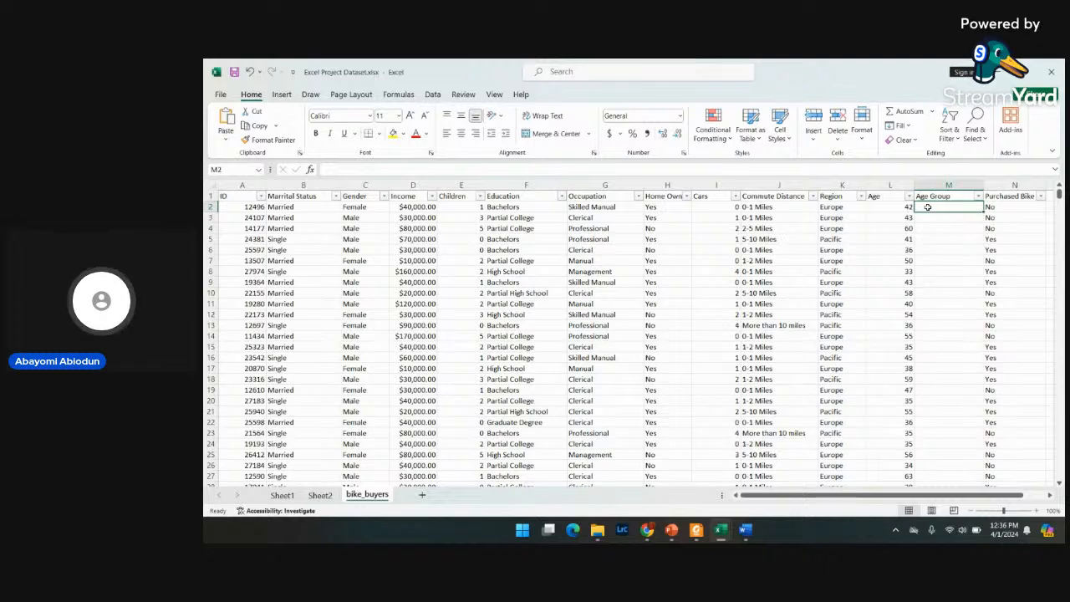
- Write if(l2<30,'Young') in the first data cell of the Age Group column
text(if)
key(BackSpace)
key(BackSpace)
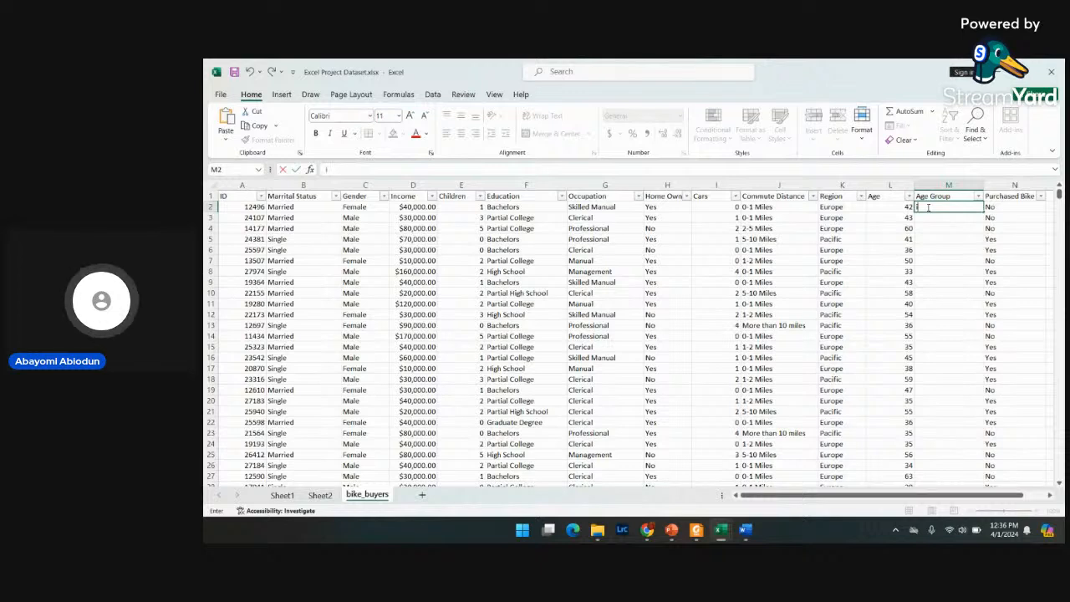
text(if()
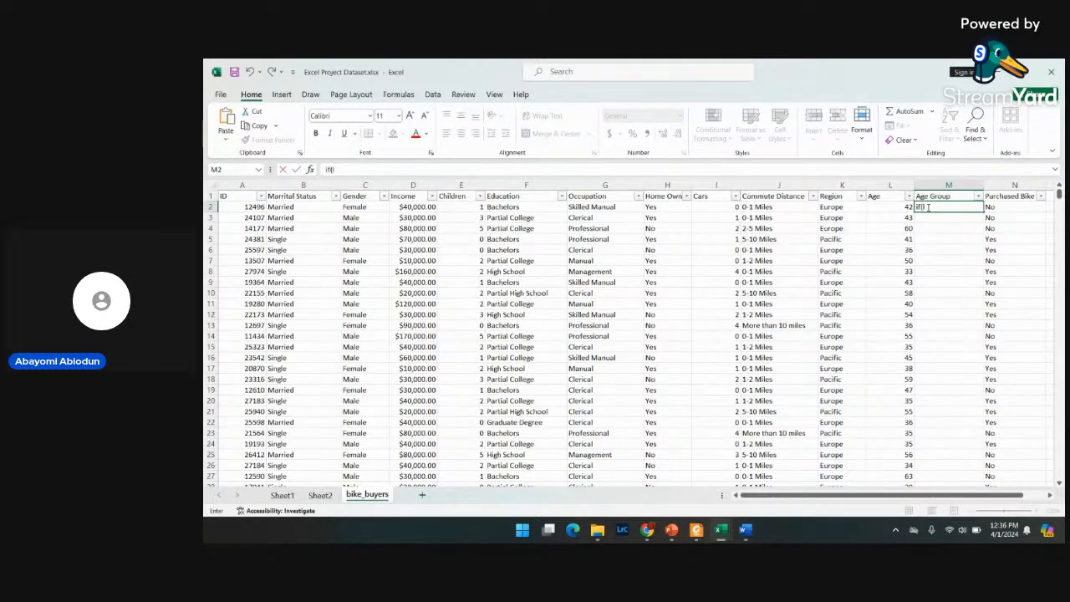
text(l2>)
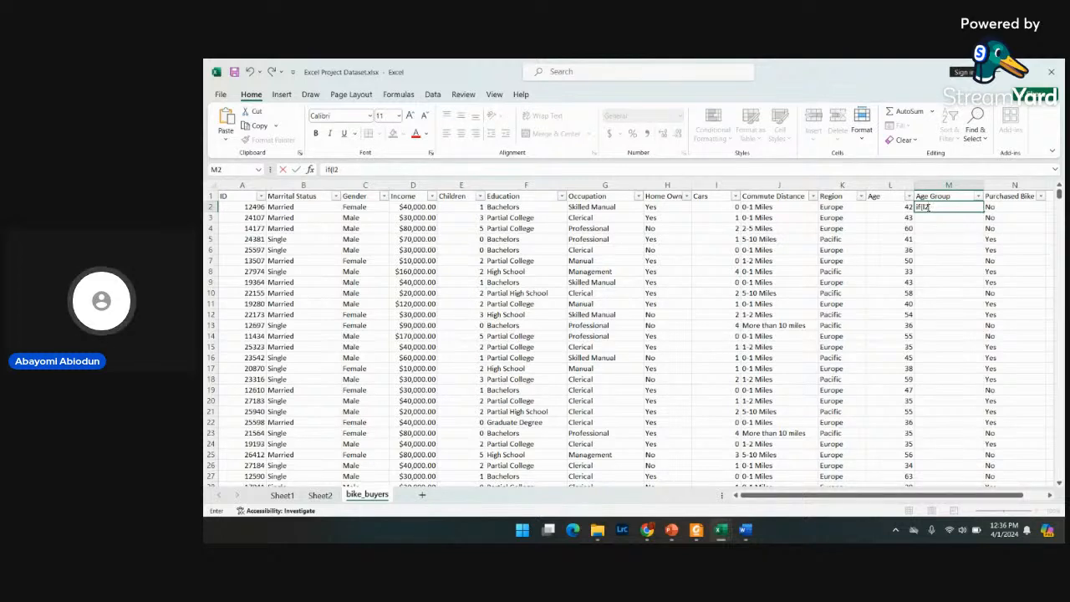
key(BackSpace)
text(<)
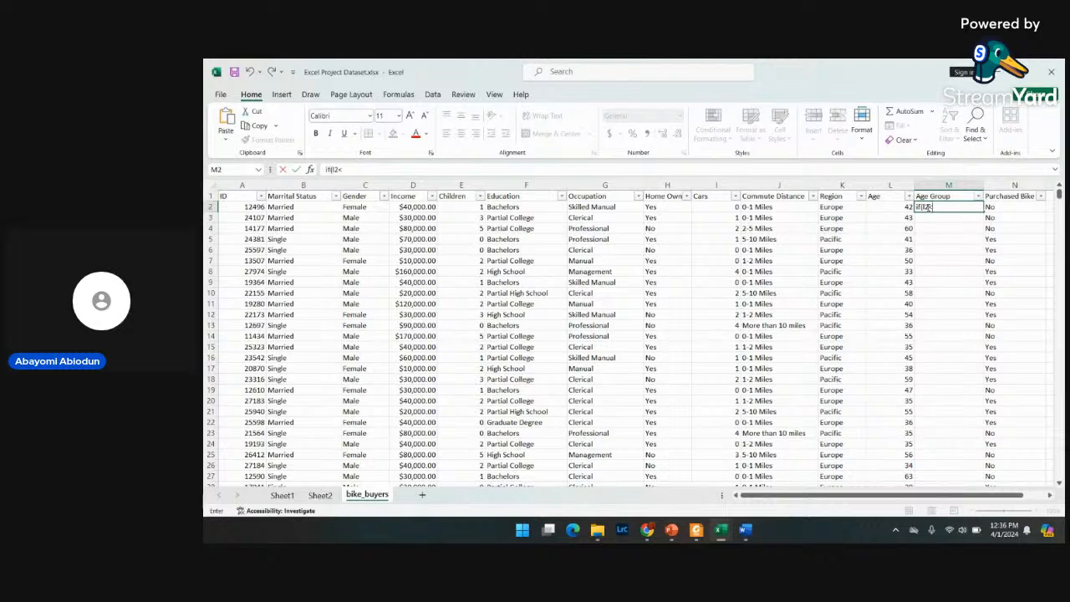
text(30)
text(,")
text(Young)
text('))
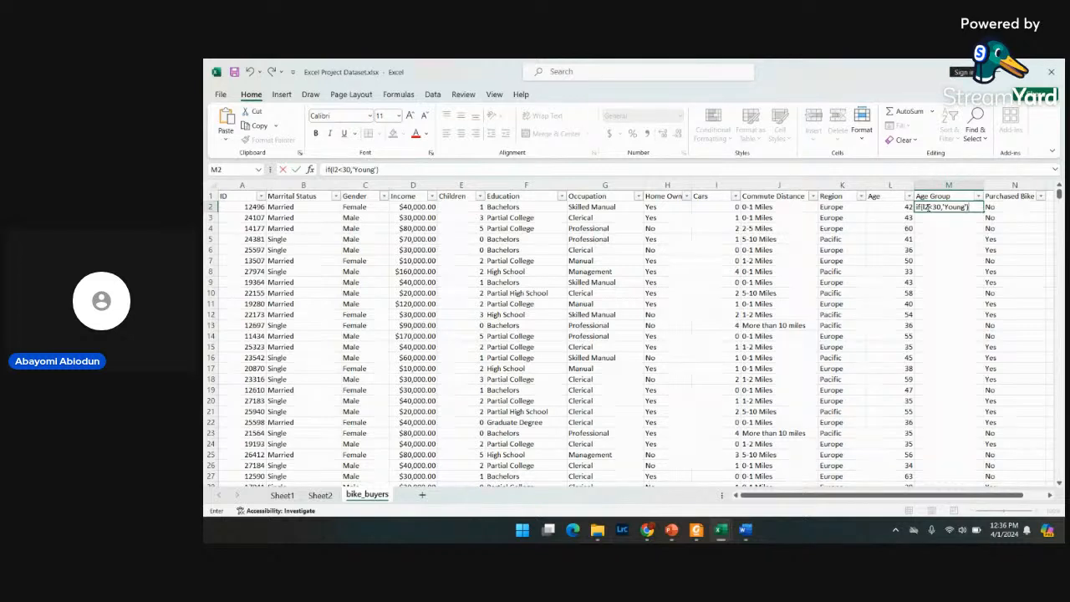
- Add the leading equals sign and open a nested IF after 'Young', so the entry reads =if(l2<30,'Young',if(
key(BackSpace)
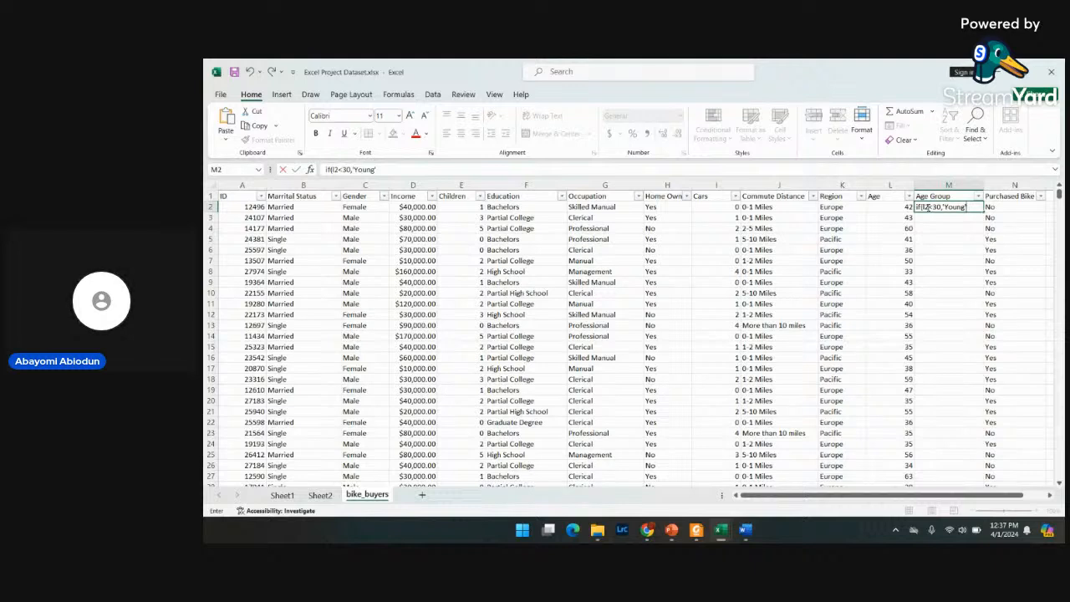
text(()
click(917, 207)
text(=)
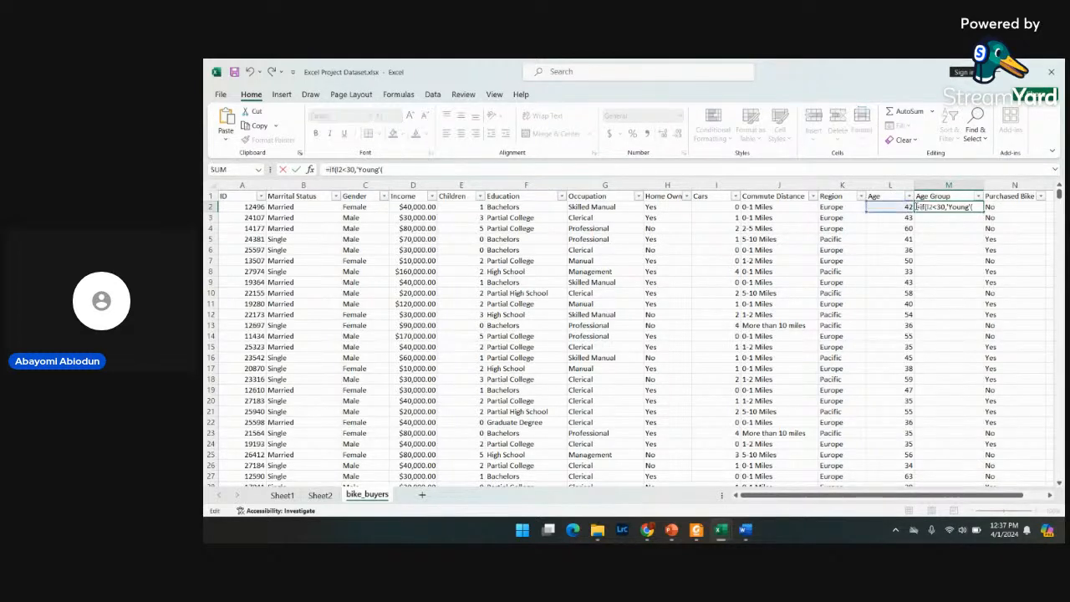
click(975, 207)
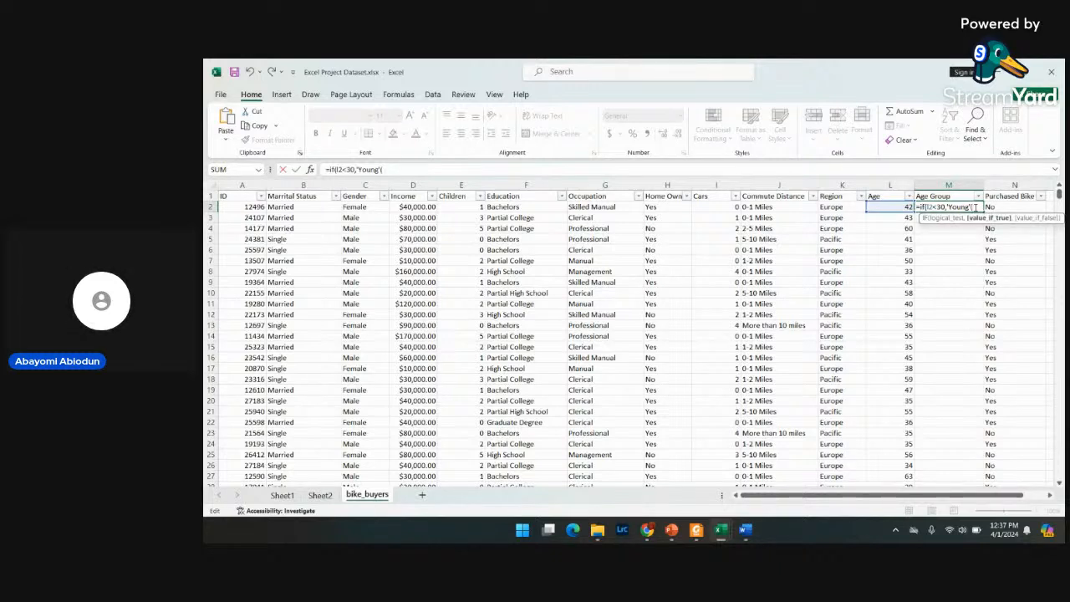
text(if)
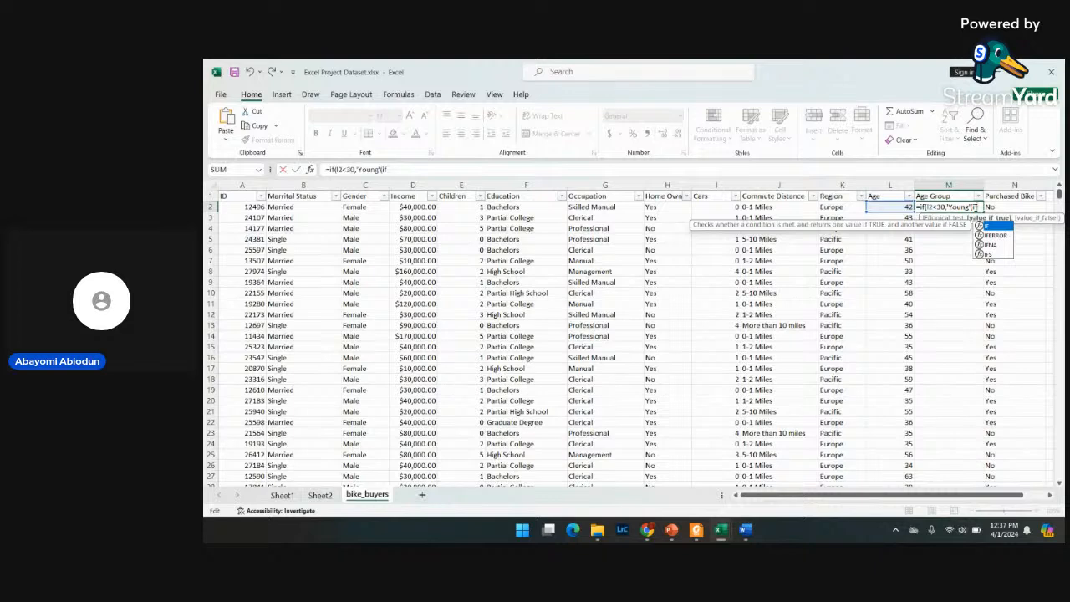
key(BackSpace)
key(BackSpace)
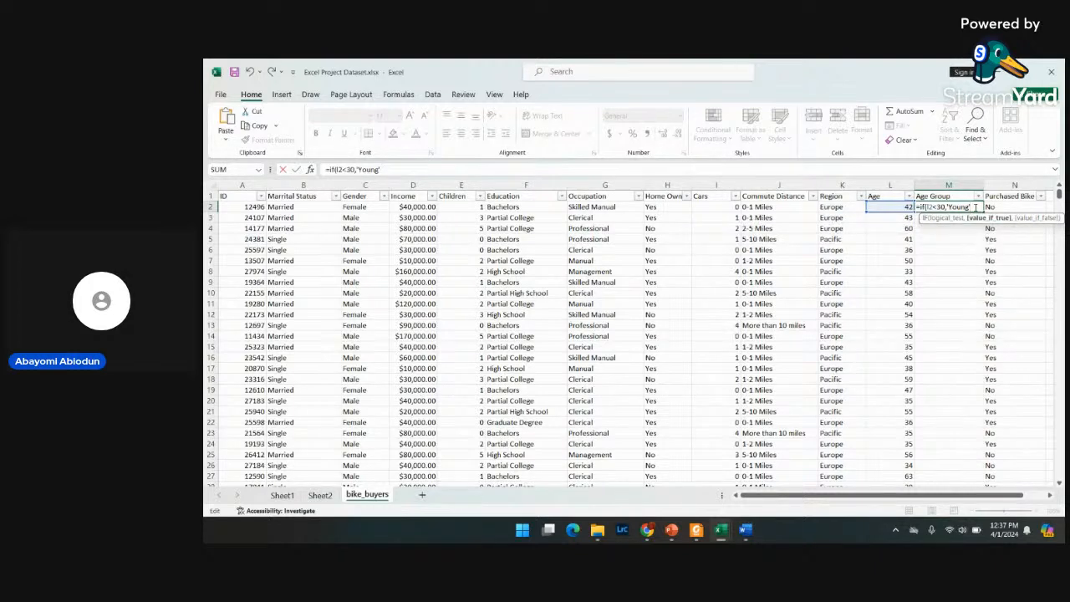
text(,if)
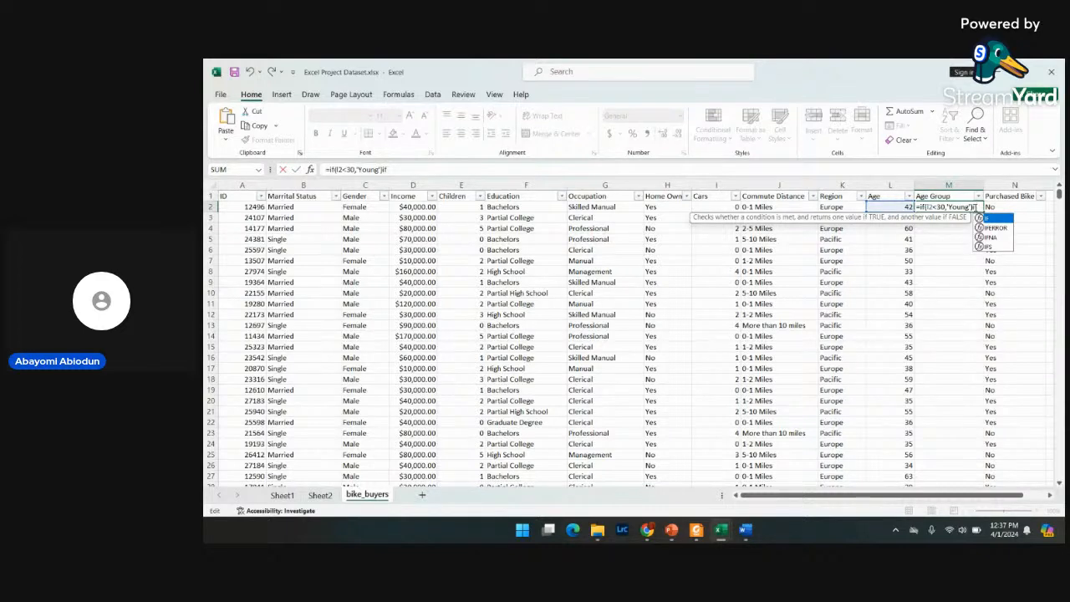
text(()
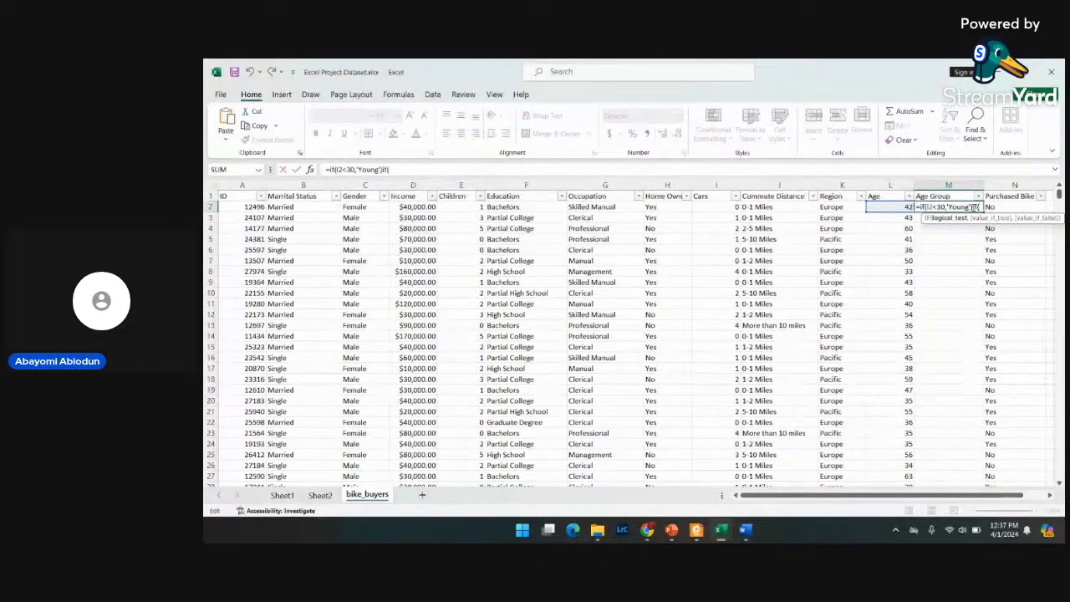
click(973, 207)
key(BackSpace)
text(,)
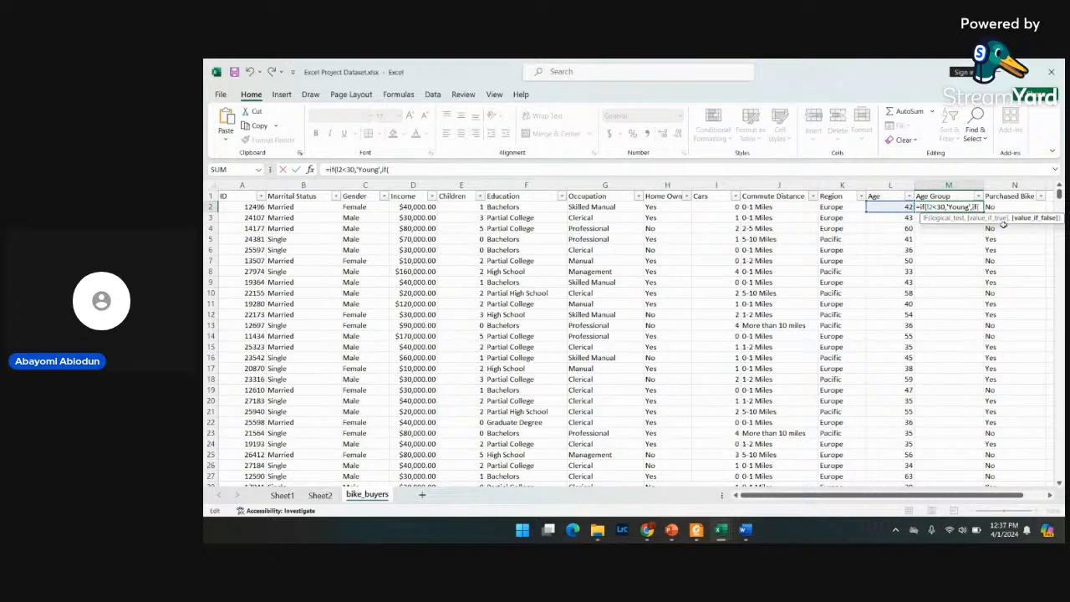
- Continue the nested IF in the first Age Group cell with the condition l2>=31 and the result 'Adult'
click(979, 206)
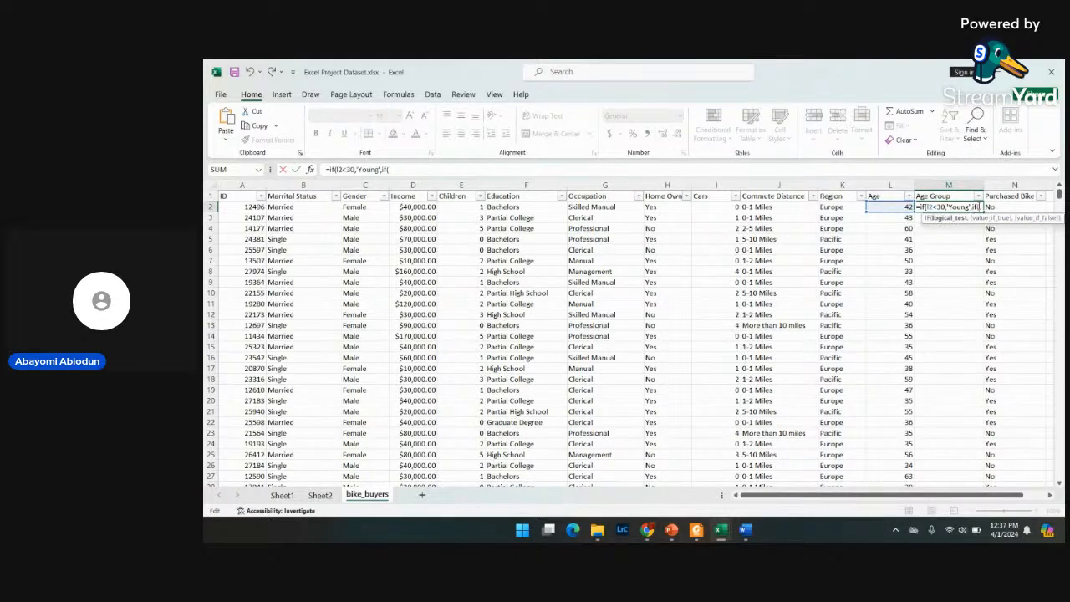
text(l2>)
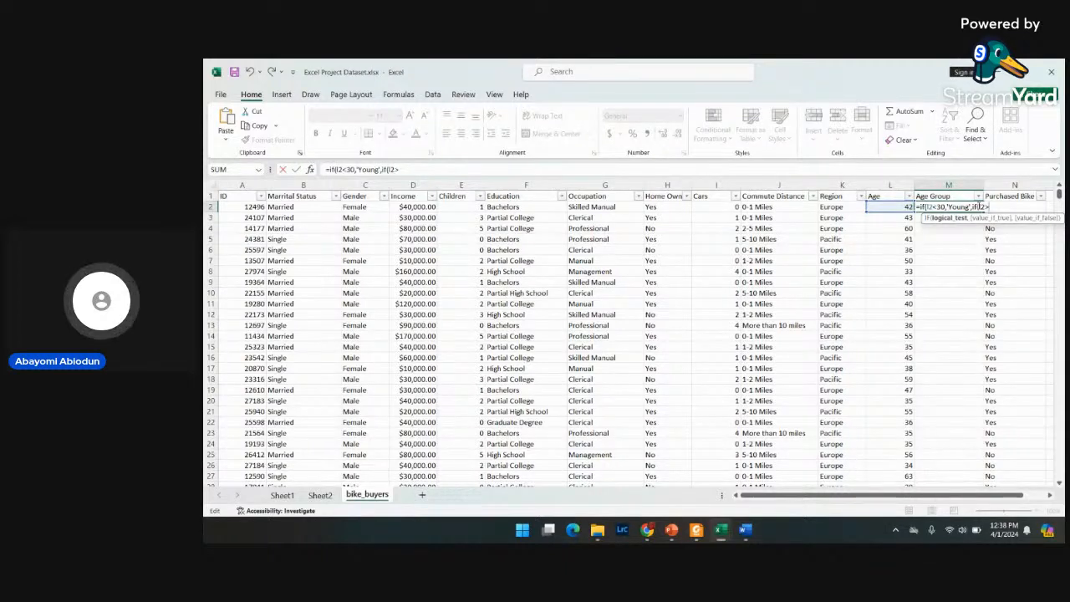
text(=)
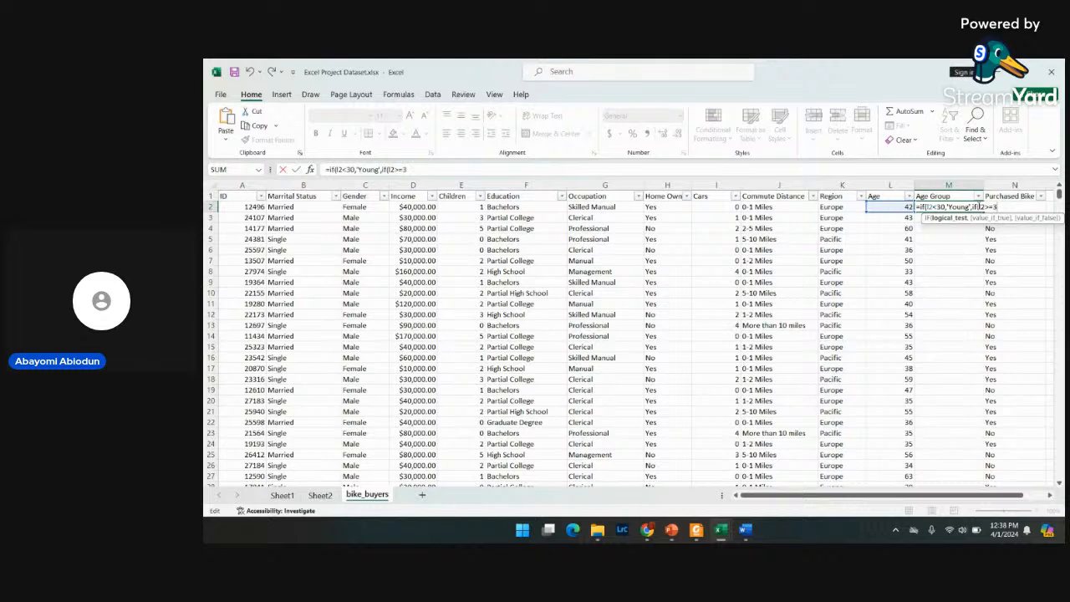
text(31)
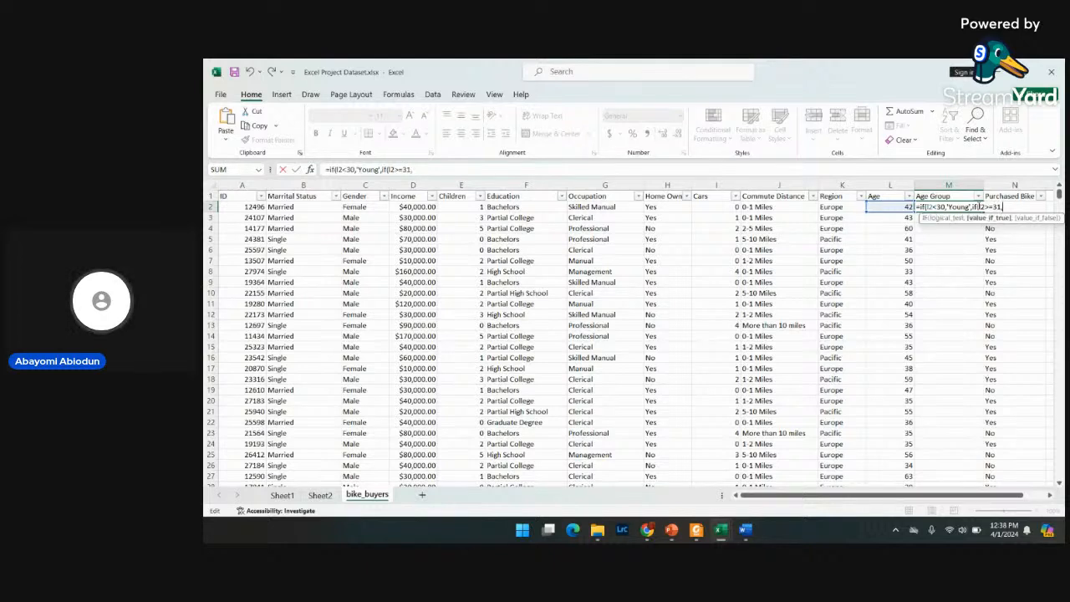
text(,')
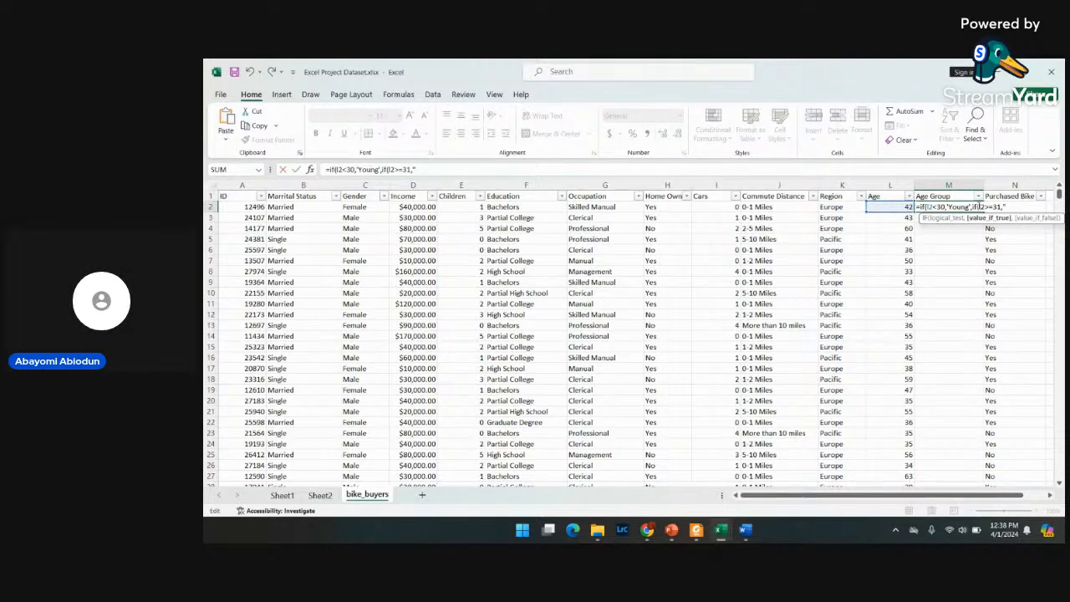
text(Adult)
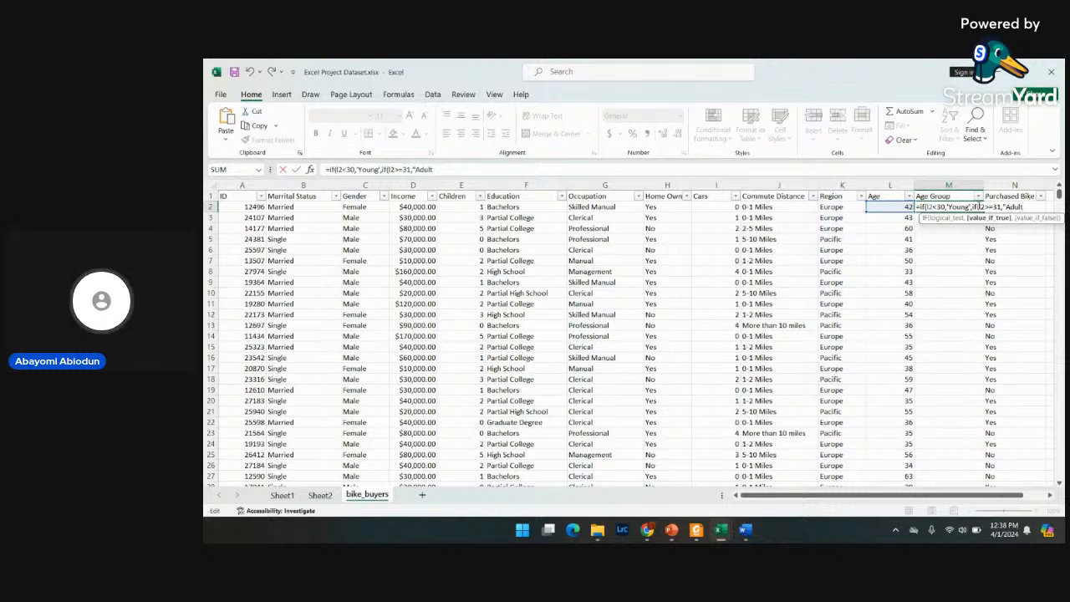
text(")
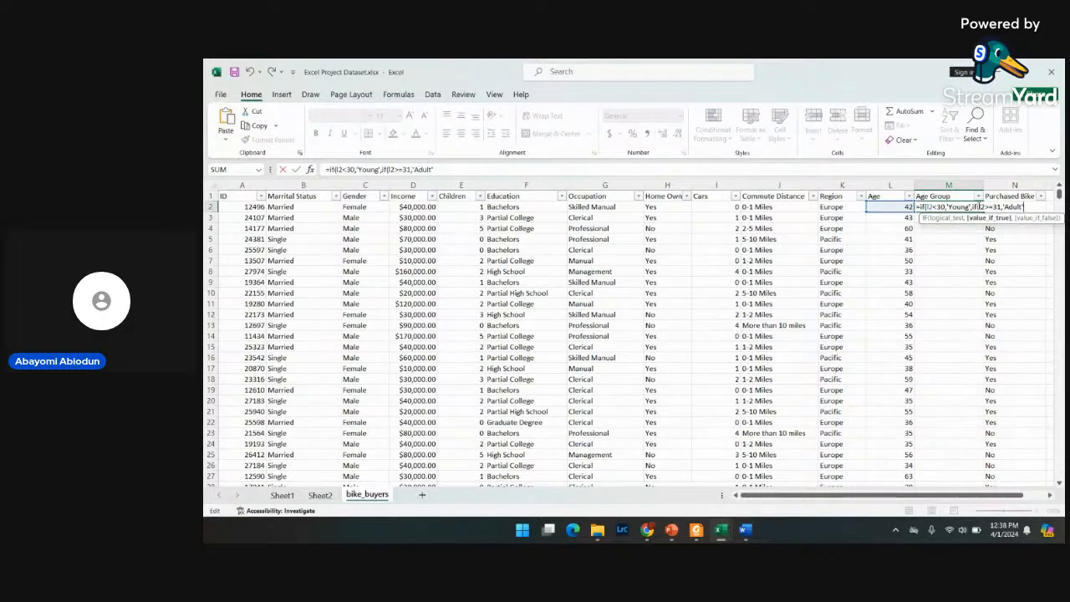
- Add a third nested IF after 'Adult' with the condition l2>54 and the result 'Old', so it reads if(l2>54,'Old'
text(,if()
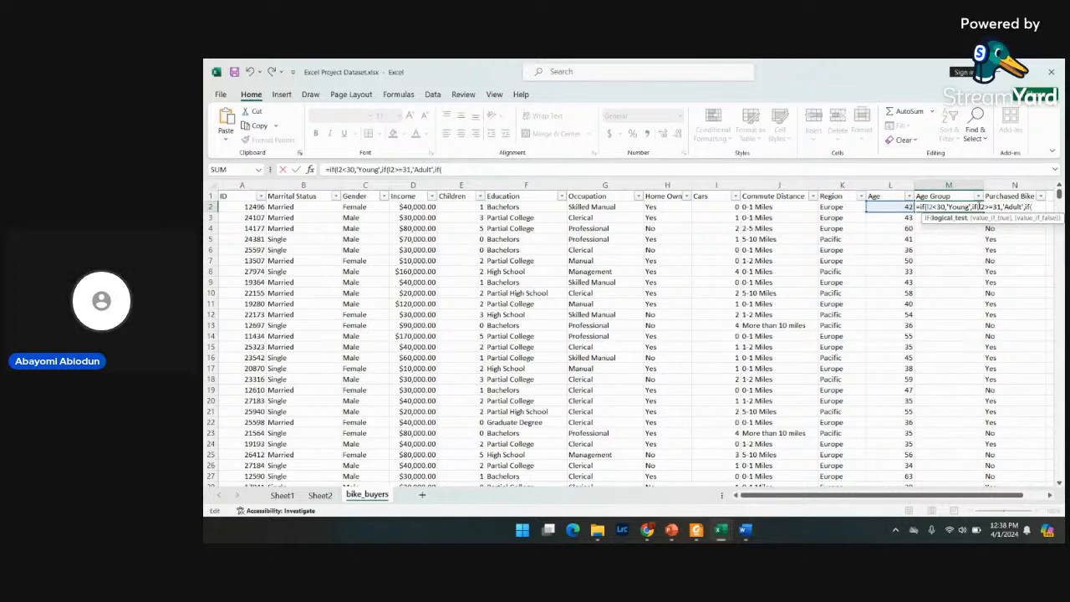
text(if)
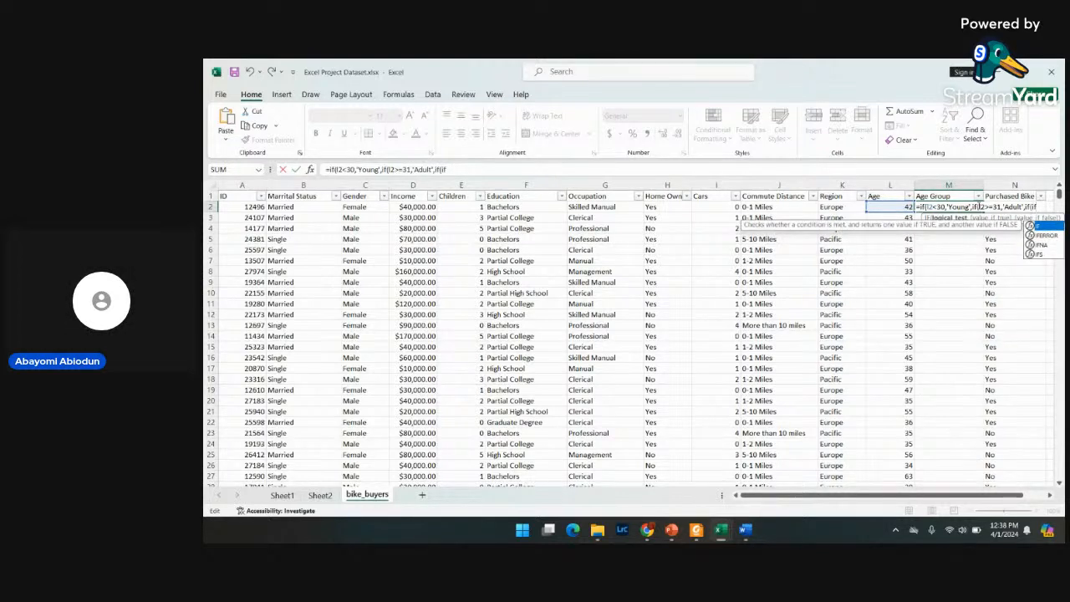
key(BackSpace)
key(BackSpace)
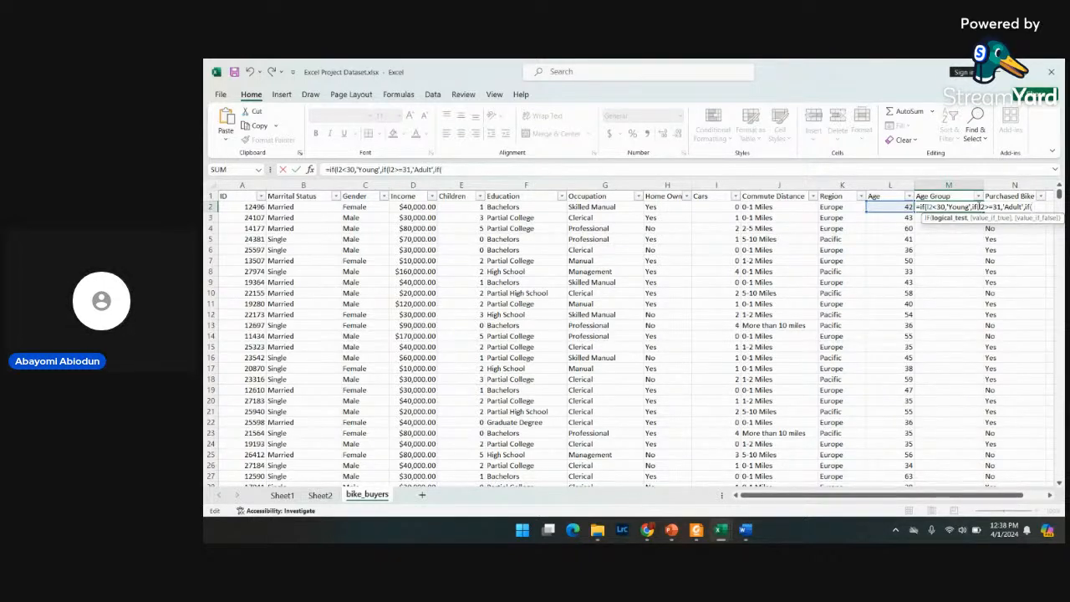
text(l2>)
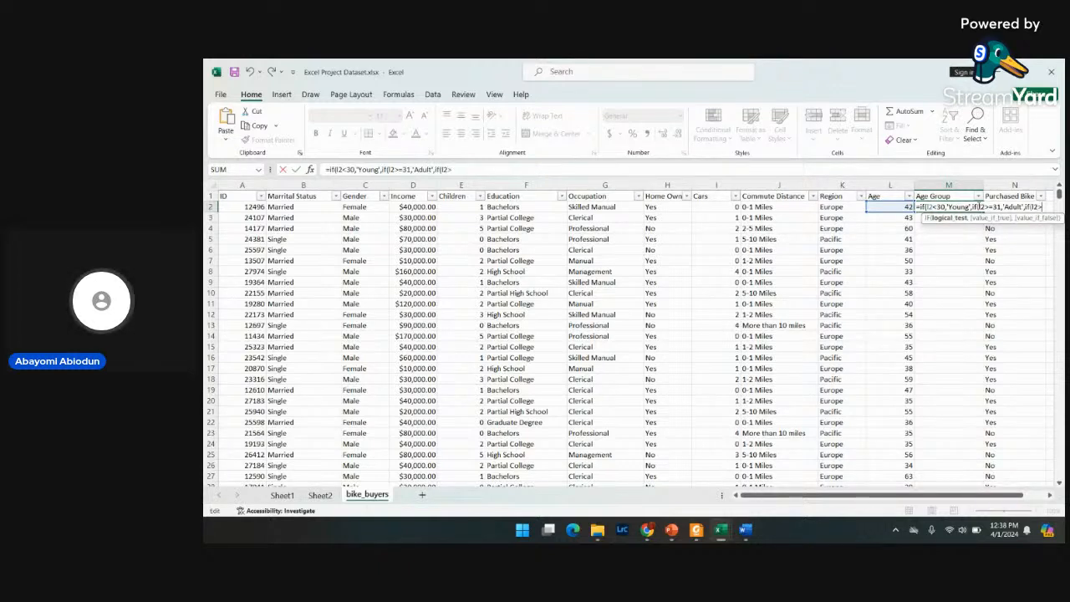
text(54)
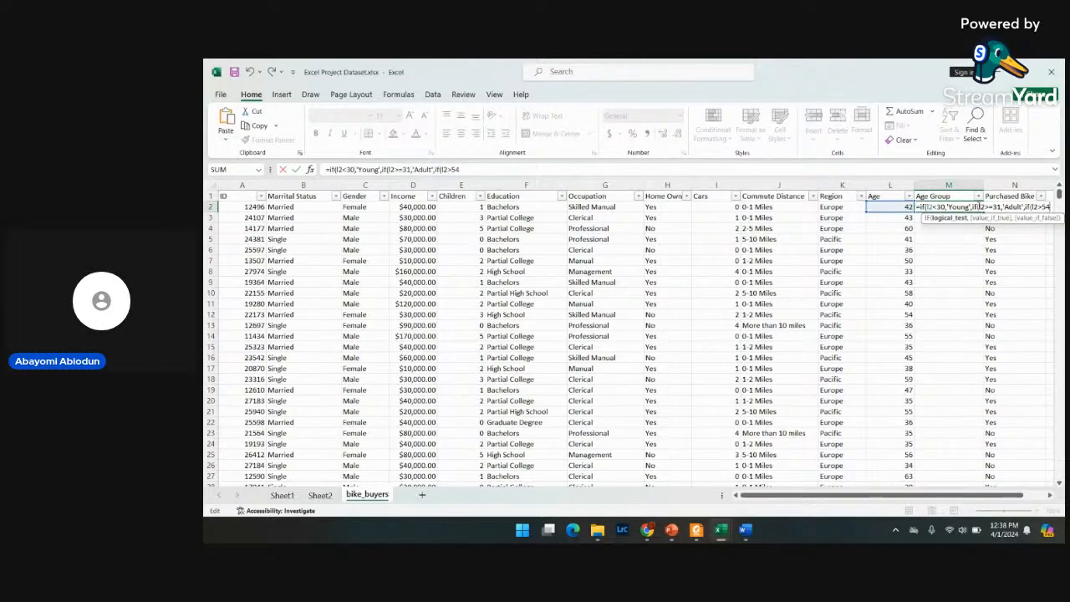
text(,)
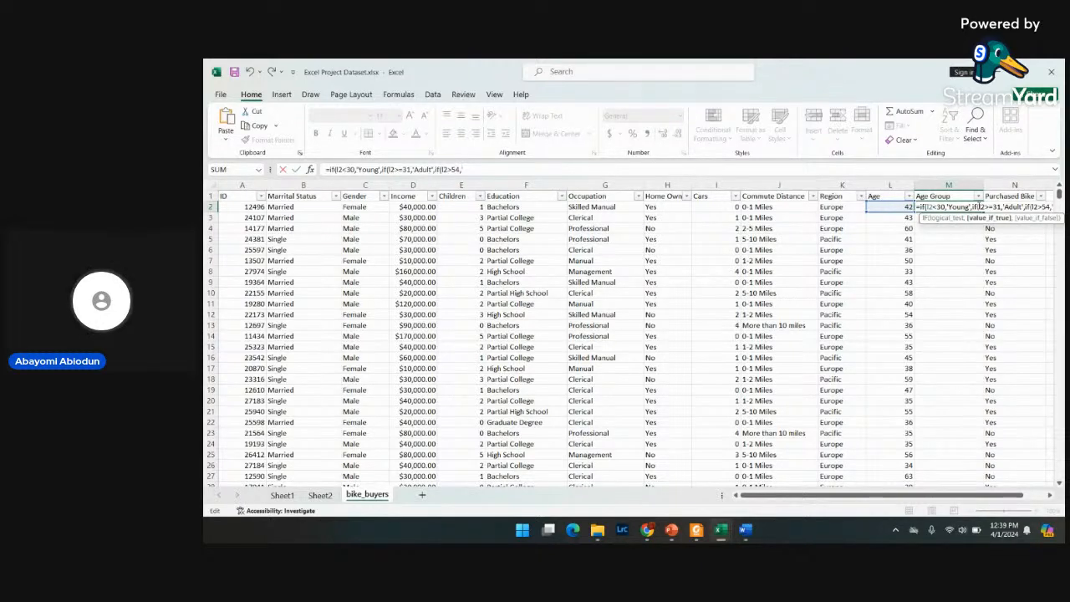
text('O)
text(ld')
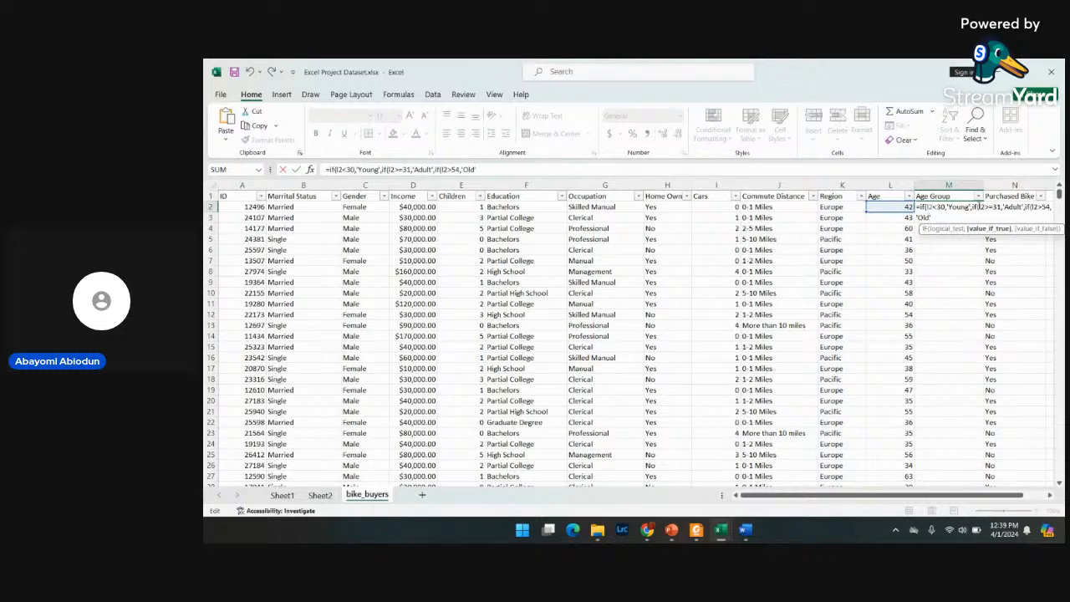
- Close the parentheses of the nested IF age-group formula in M2 and try to enter it
text()))
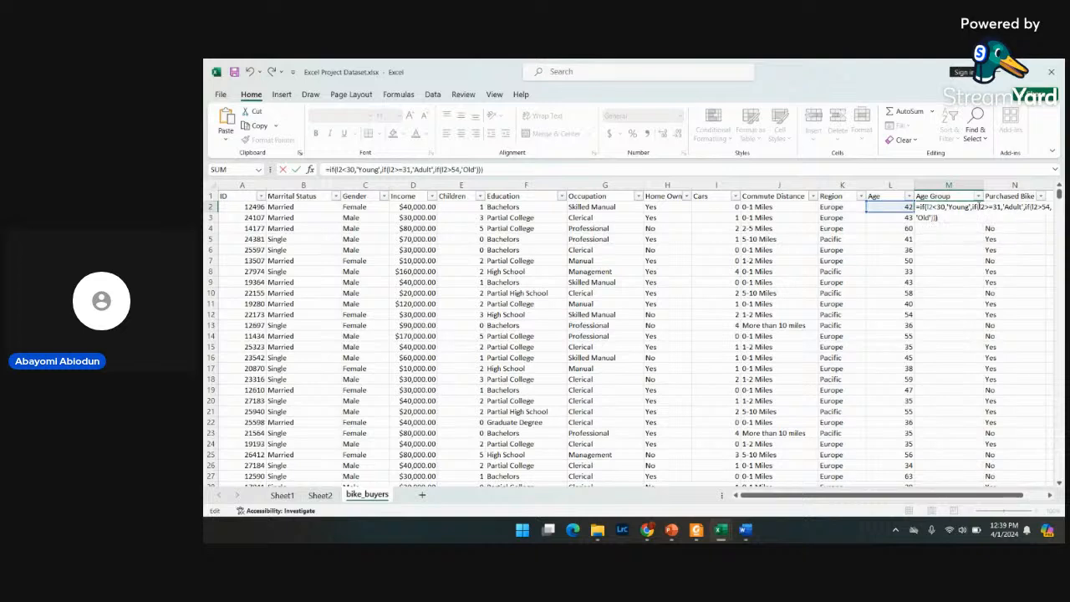
key(Return)
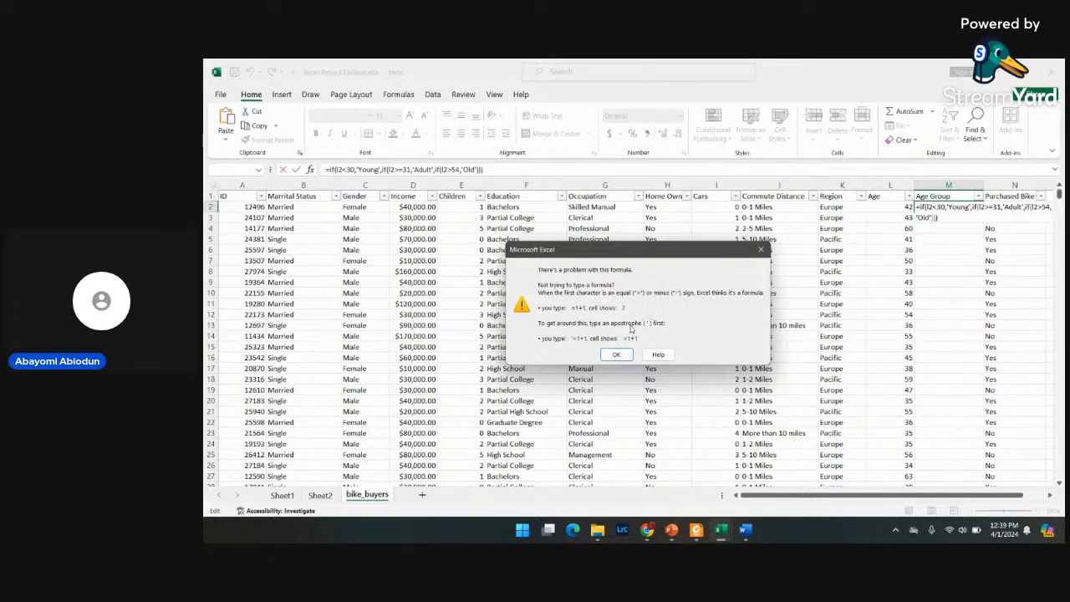
click(616, 355)
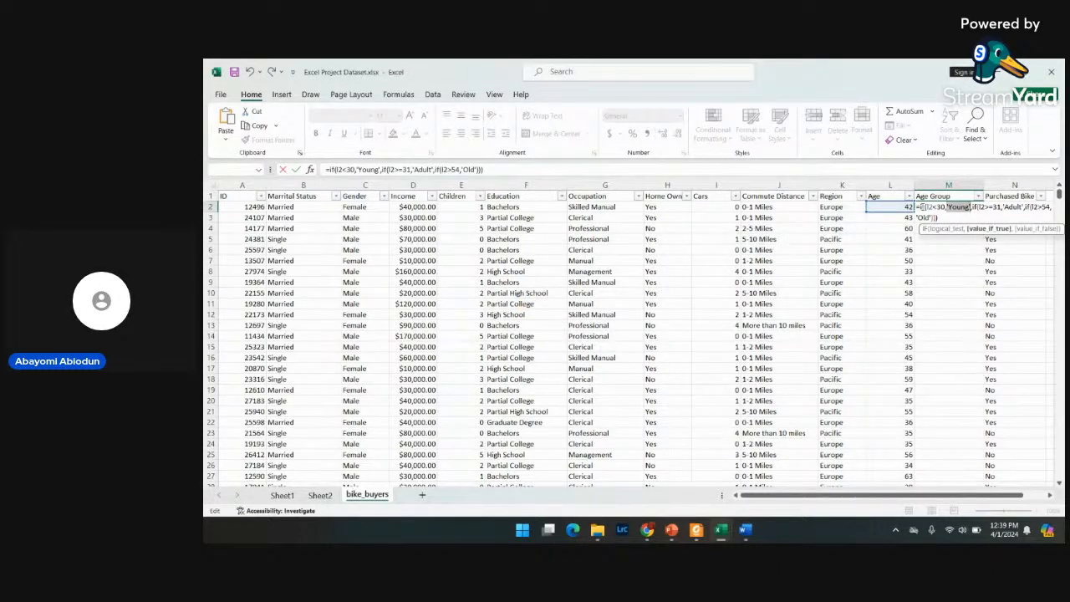
- Capitalise the first letter of all three IF function names in the M2 formula and try to enter it
click(922, 207)
key(BackSpace)
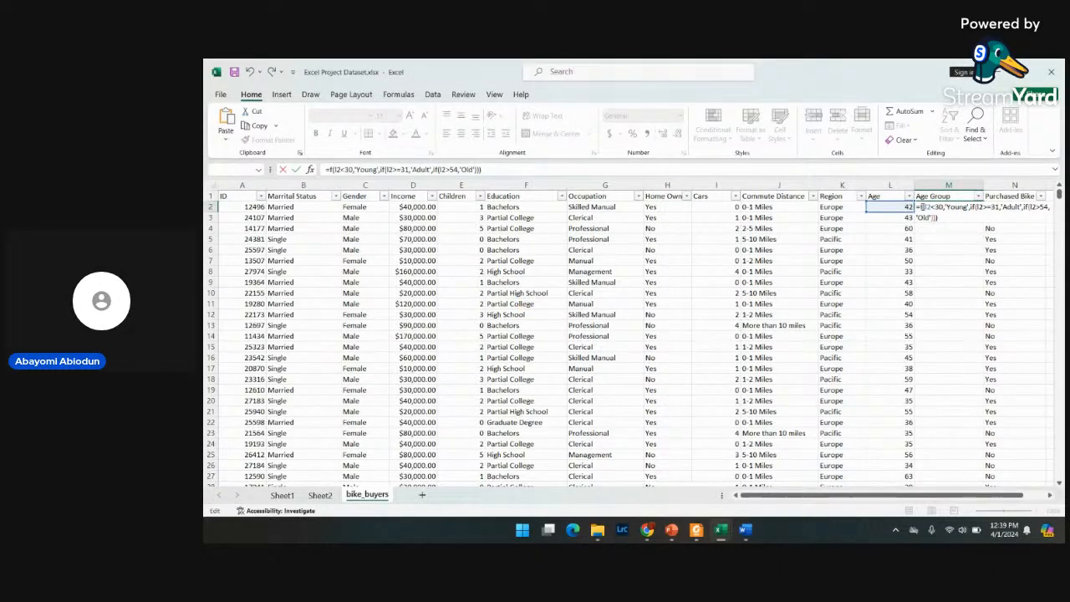
text(I)
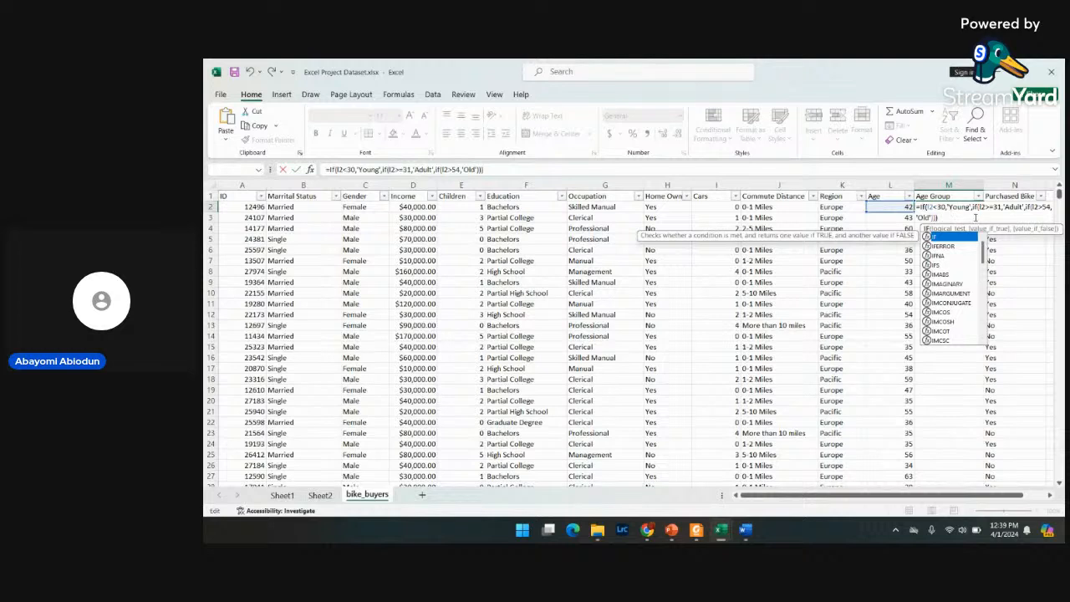
click(952, 241)
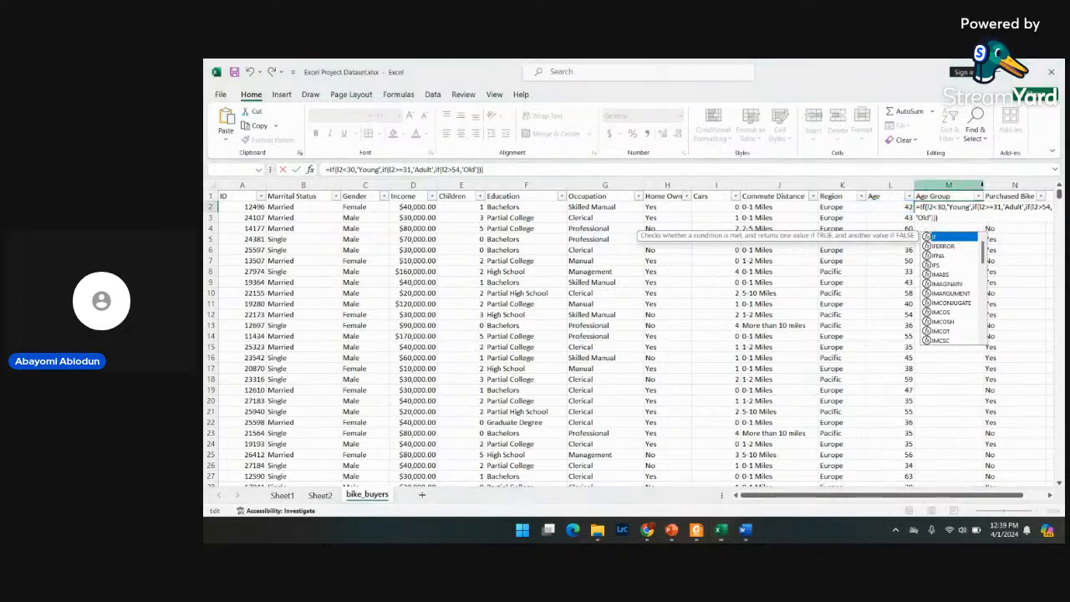
click(973, 206)
key(BackSpace)
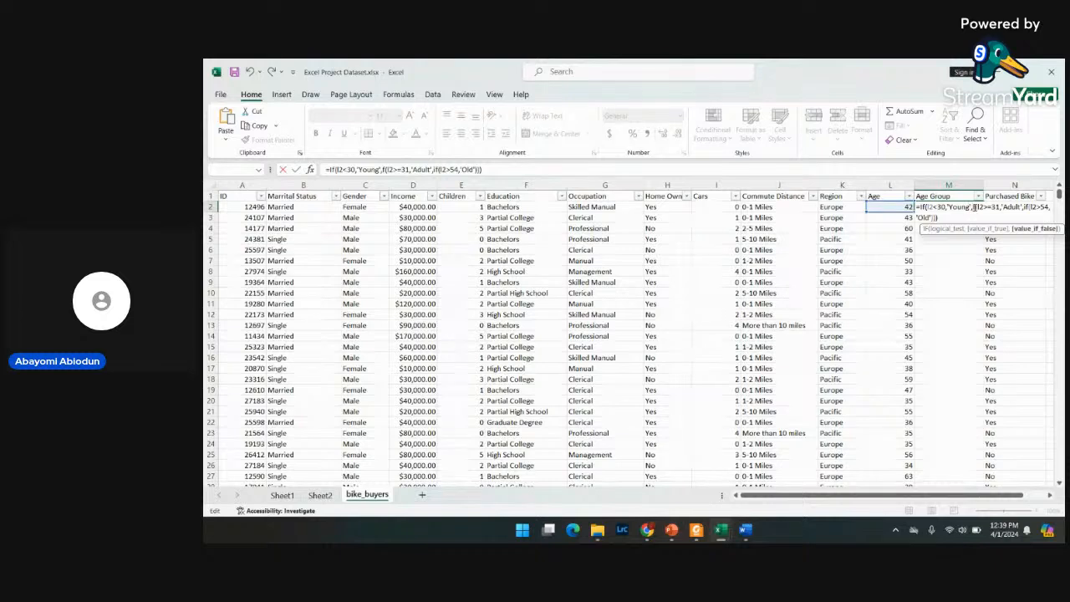
text(I)
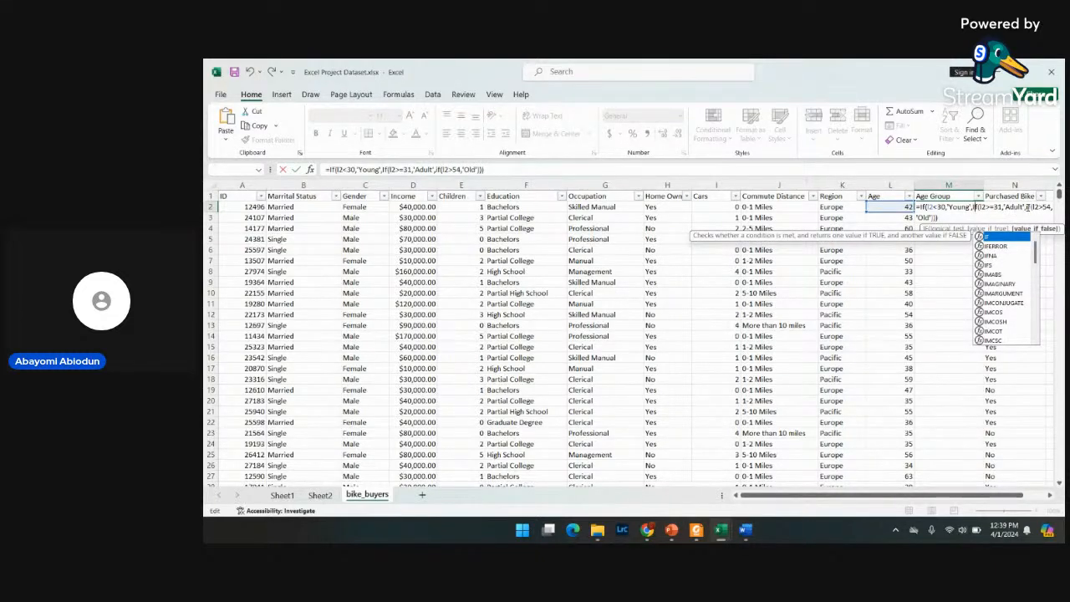
click(1026, 207)
key(BackSpace)
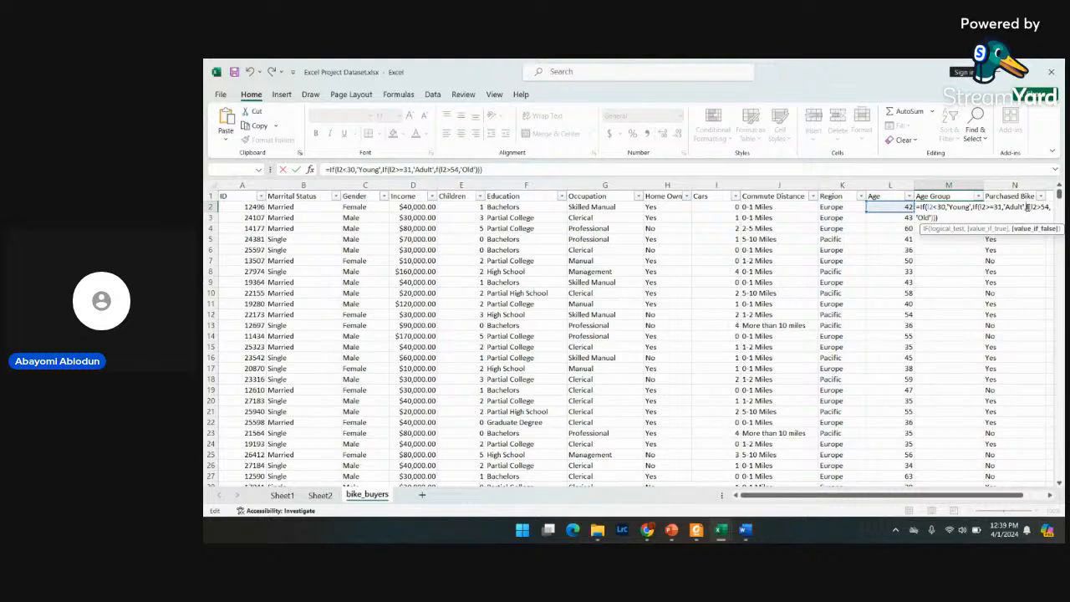
text(I)
click(944, 219)
key(Return)
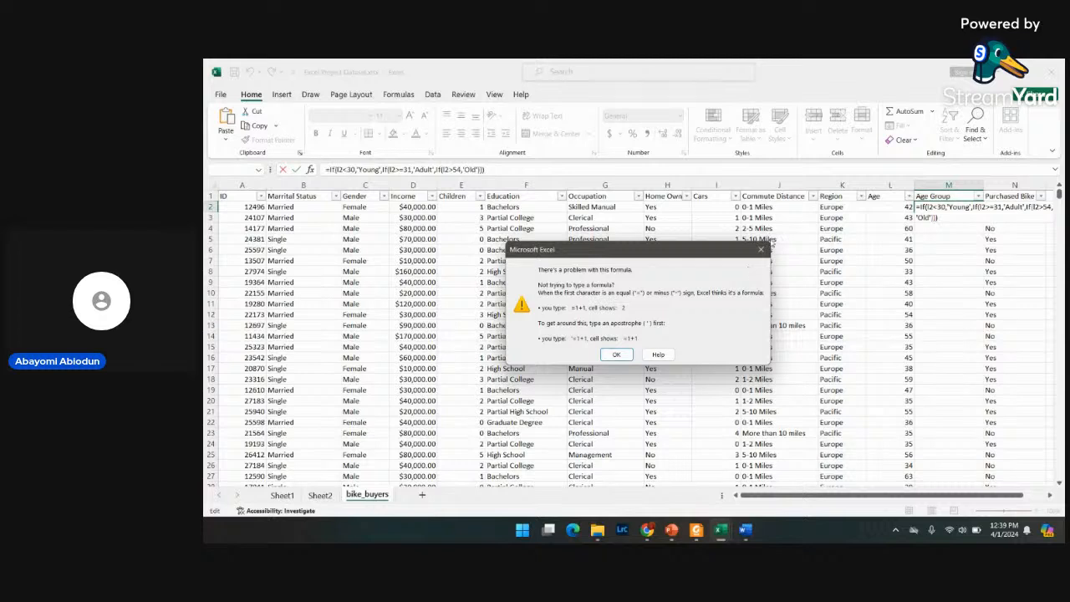
click(761, 249)
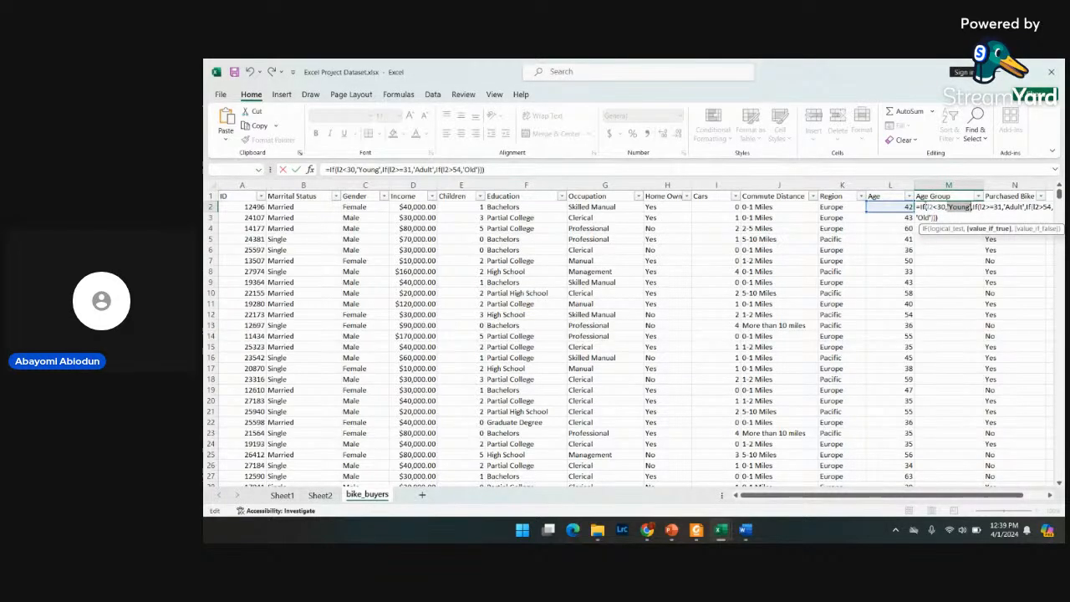
- Change the three function names in the M2 formula to uppercase IF and try to enter it
click(923, 206)
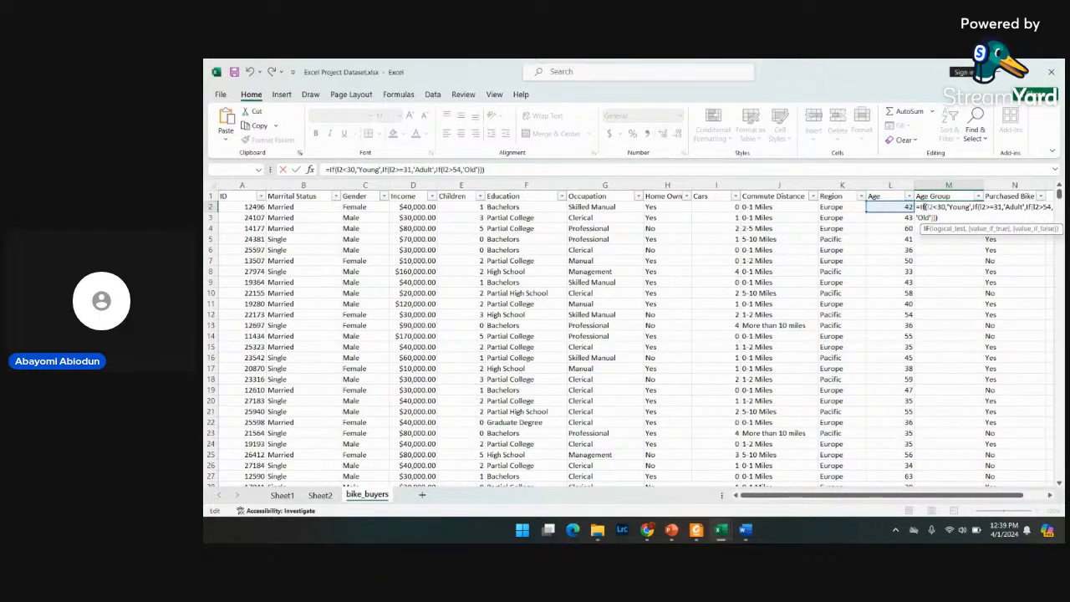
key(BackSpace)
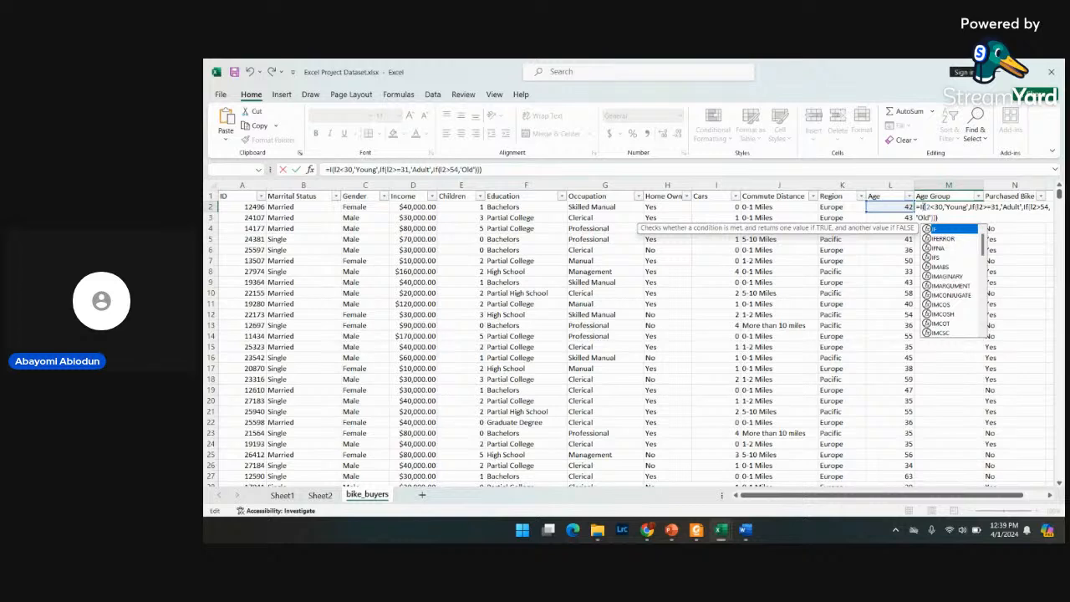
text(F)
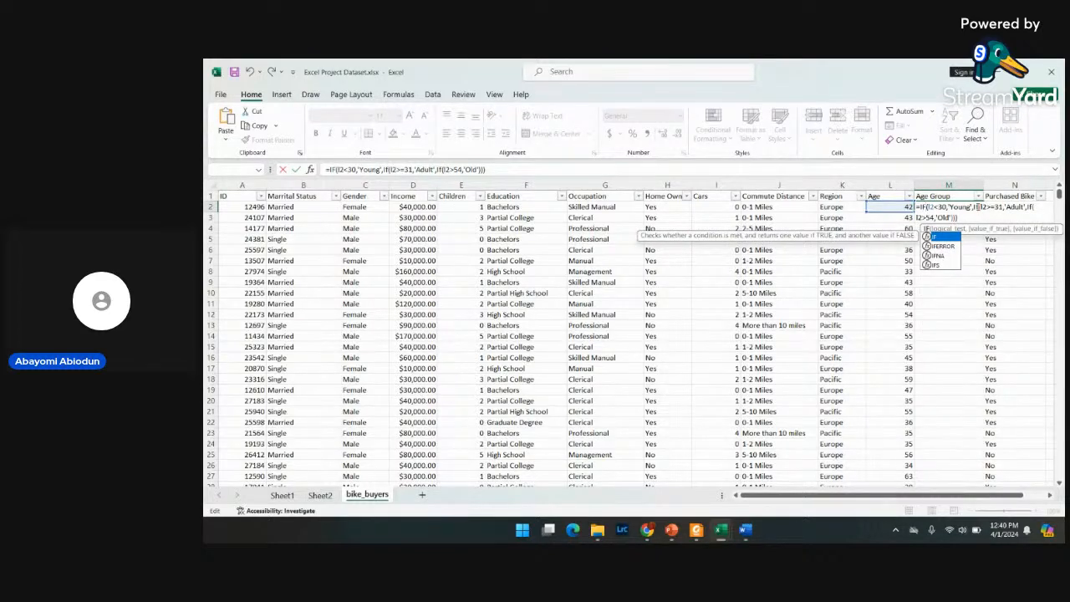
click(976, 206)
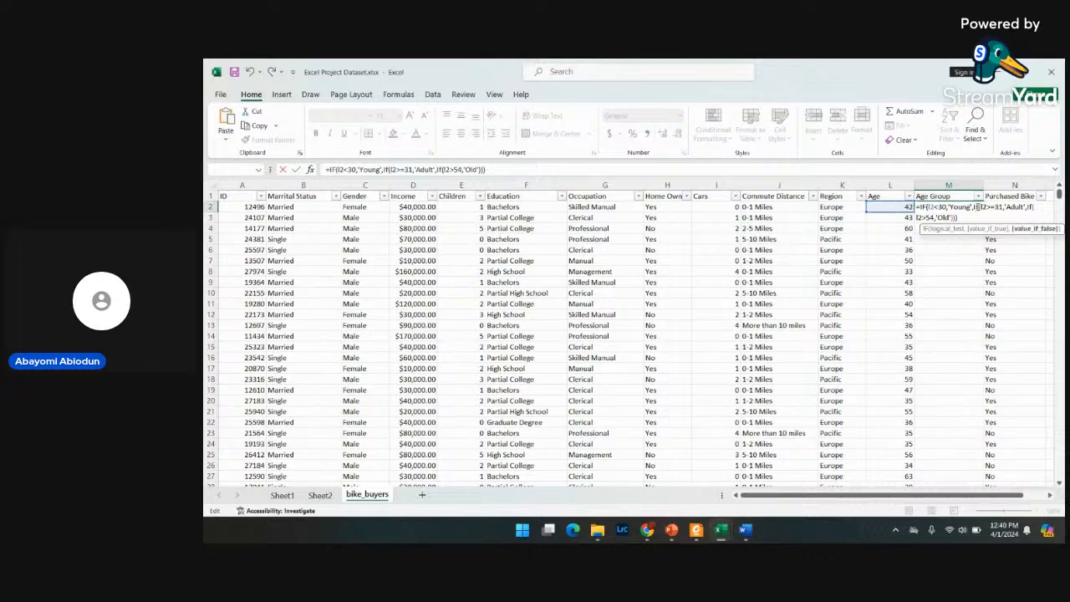
key(BackSpace)
text(F)
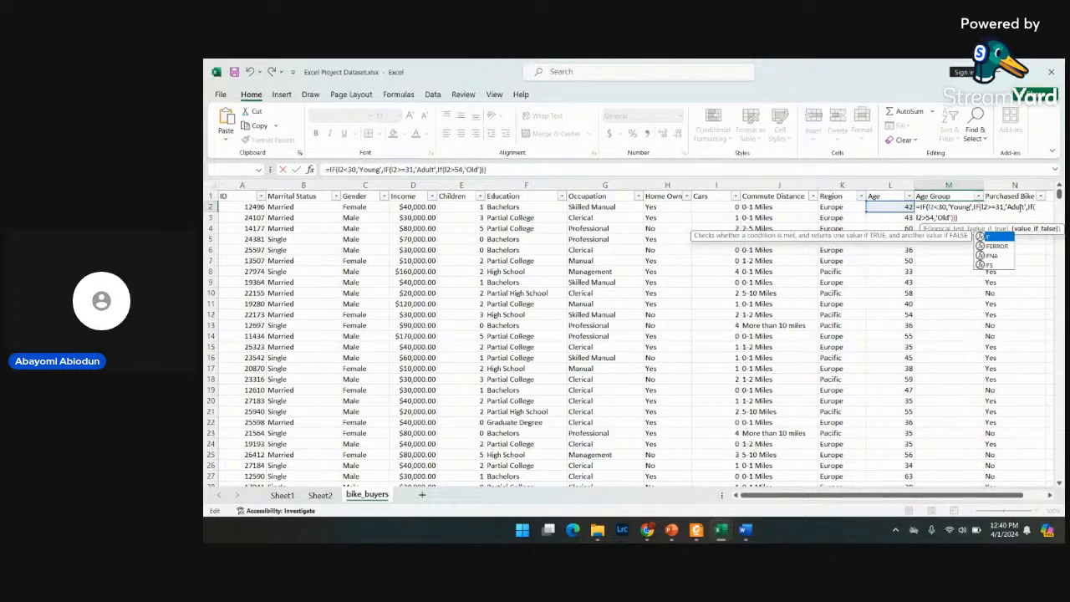
click(1033, 208)
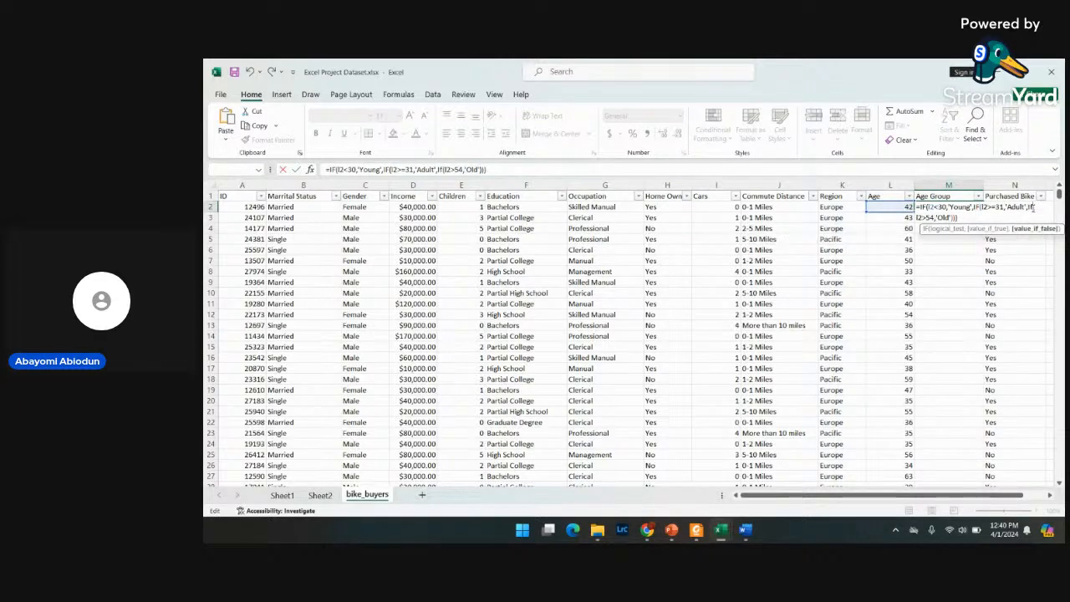
key(BackSpace)
text(F)
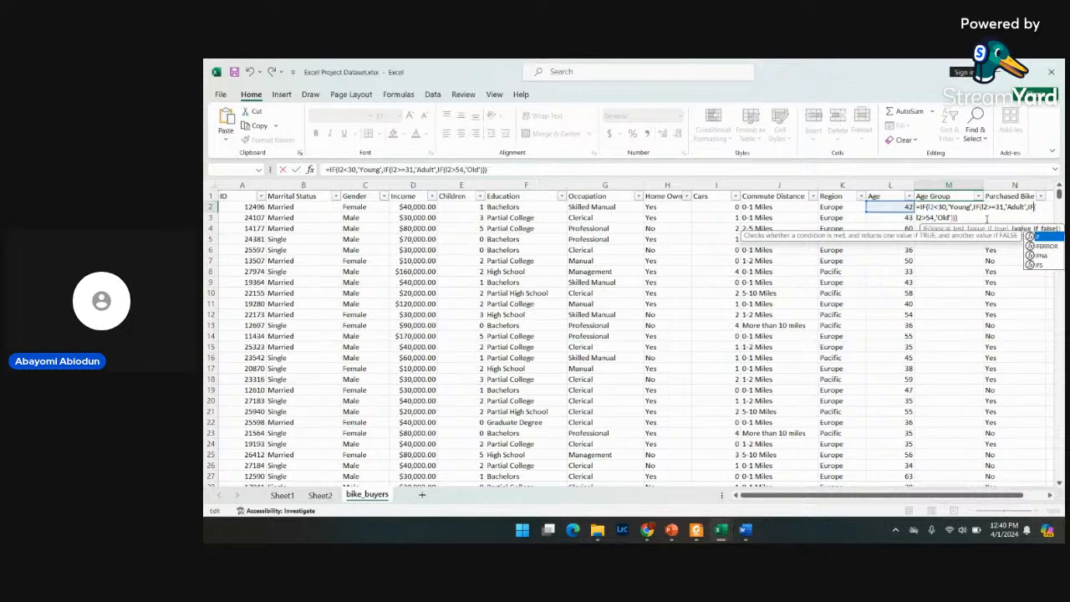
click(965, 219)
key(Return)
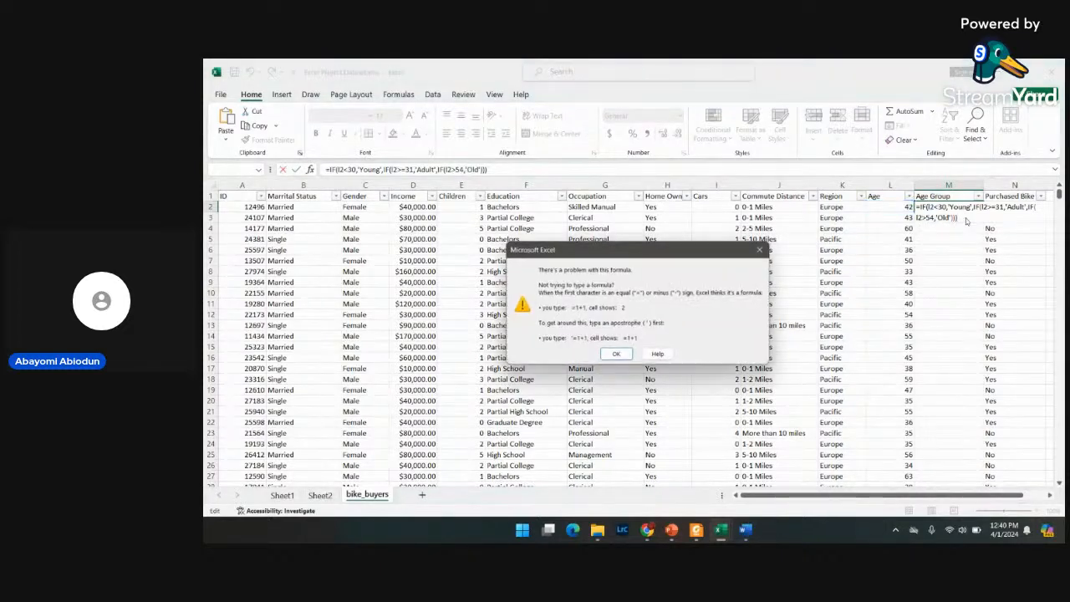
click(616, 356)
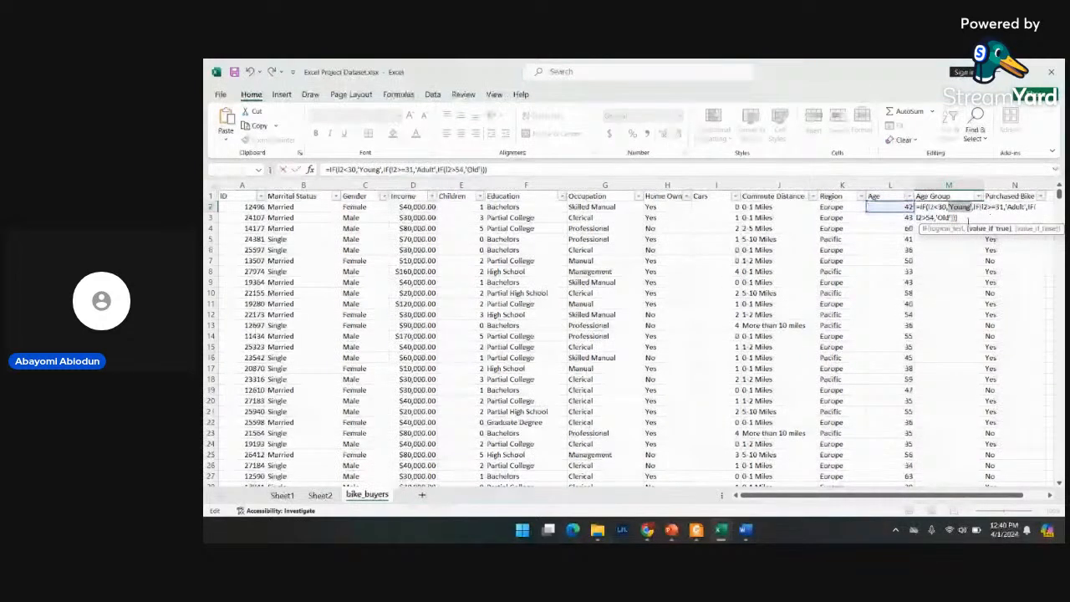
- Try again to enter the nested IF formula in M2 and discard the edit
click(991, 217)
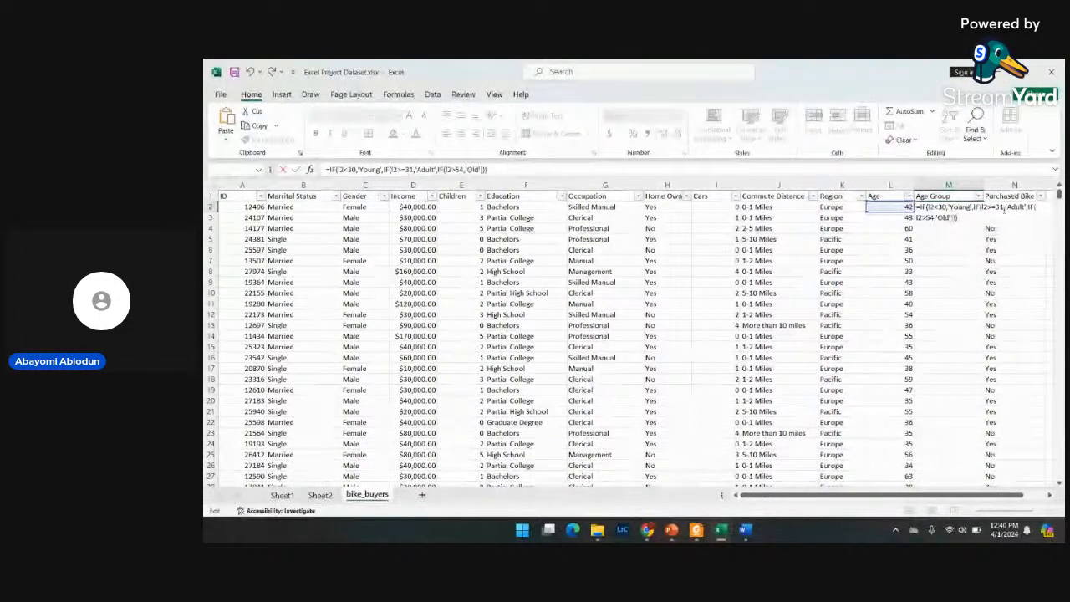
click(1003, 209)
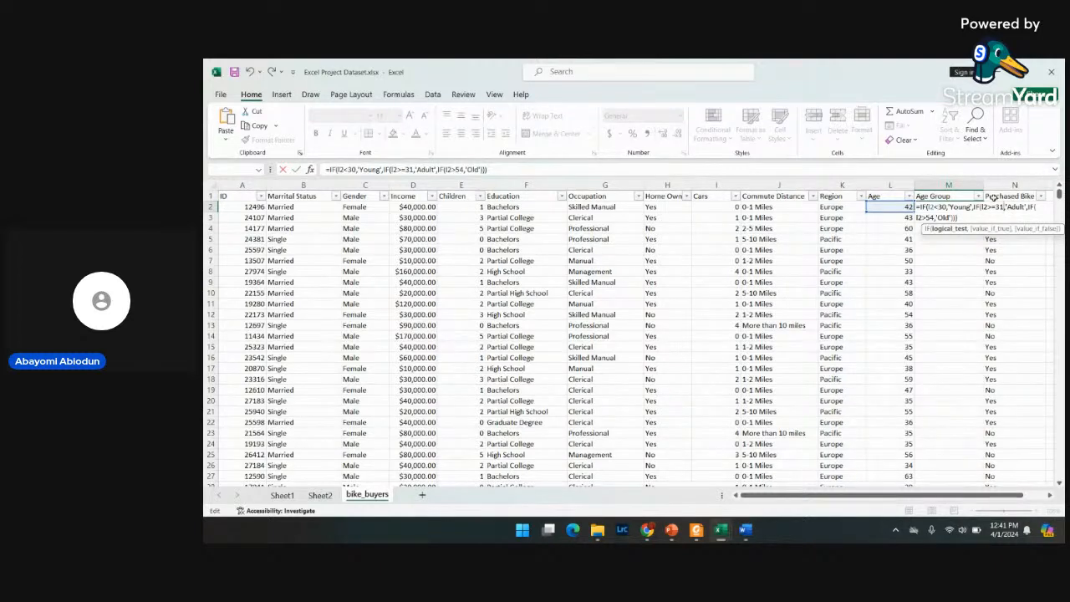
click(965, 219)
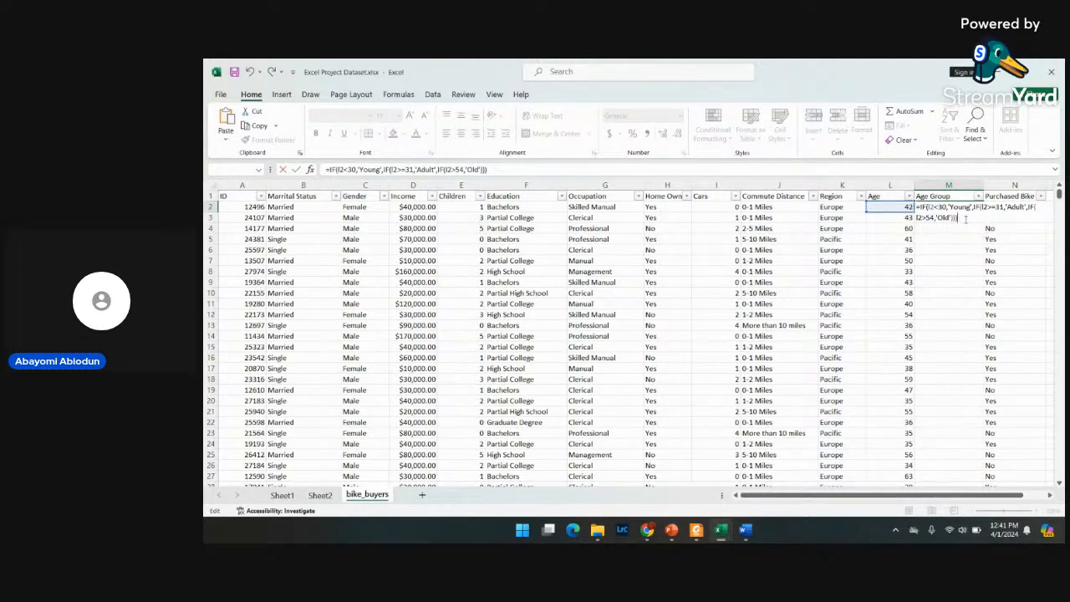
key(Return)
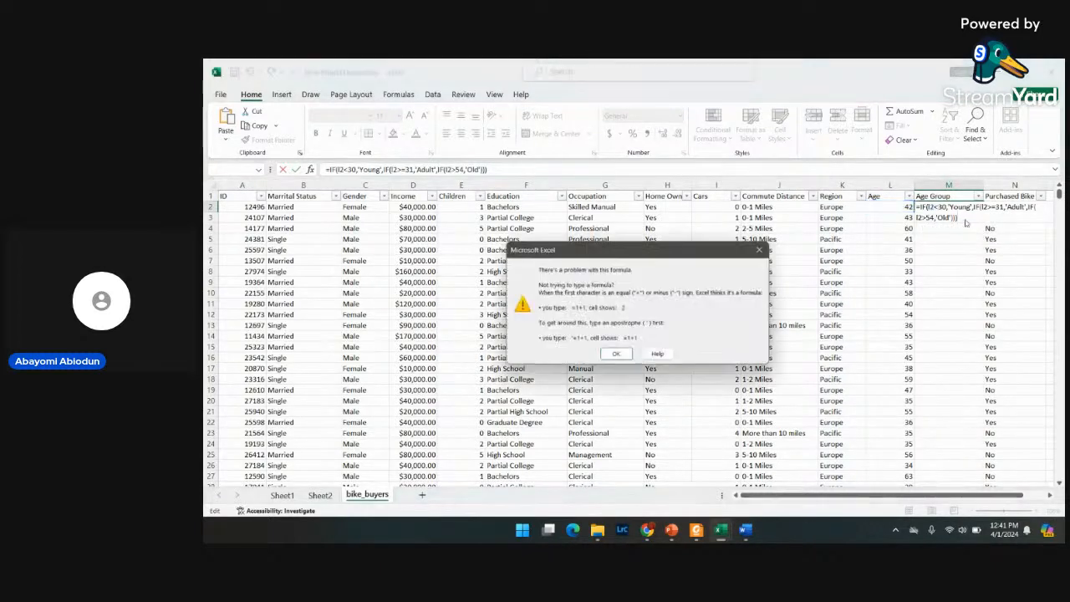
click(616, 354)
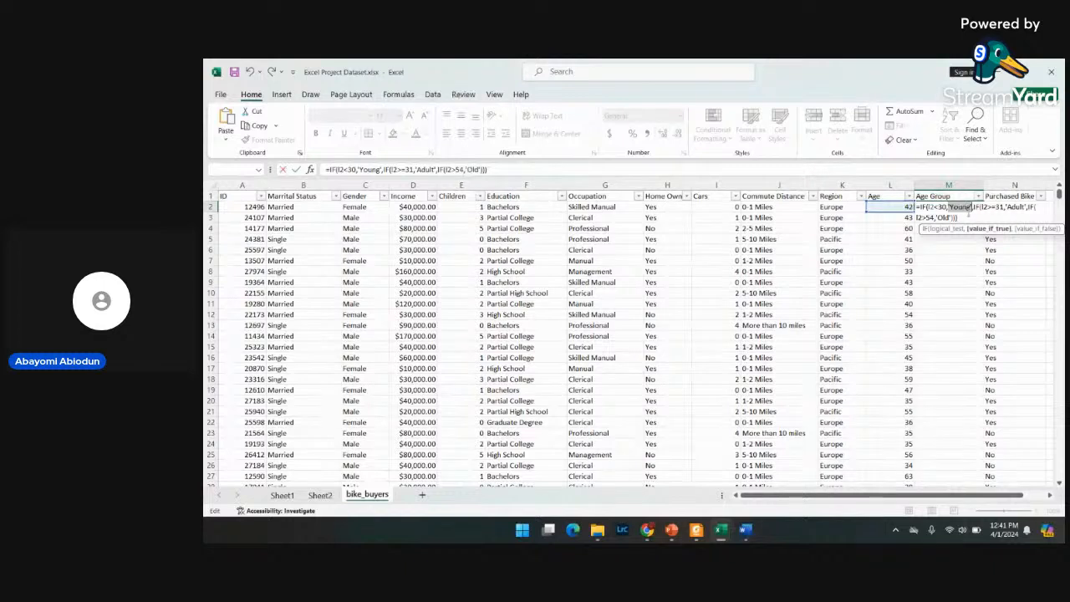
click(938, 209)
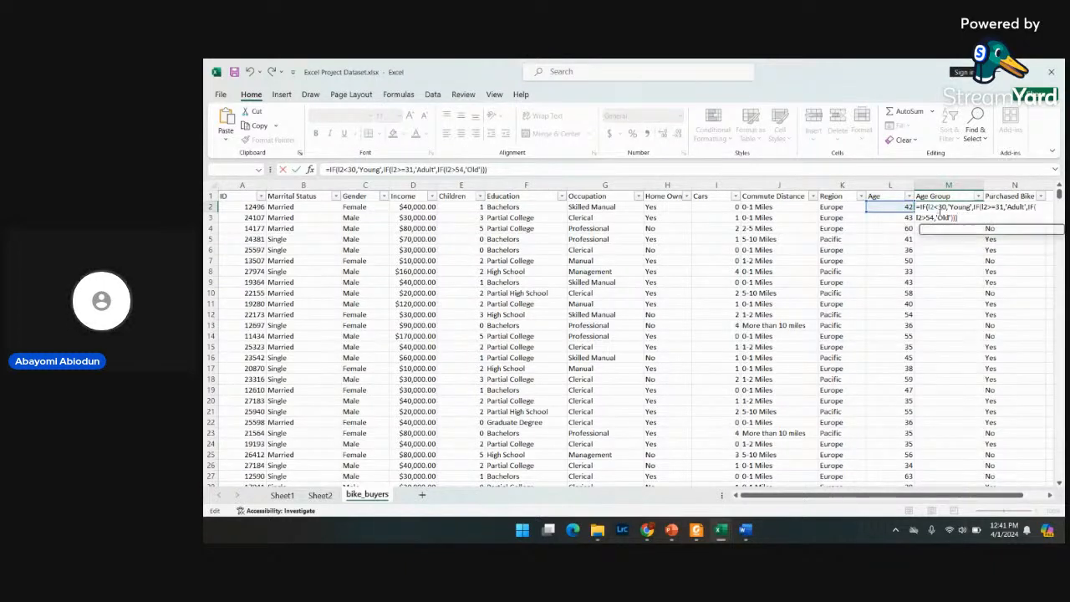
key(Escape)
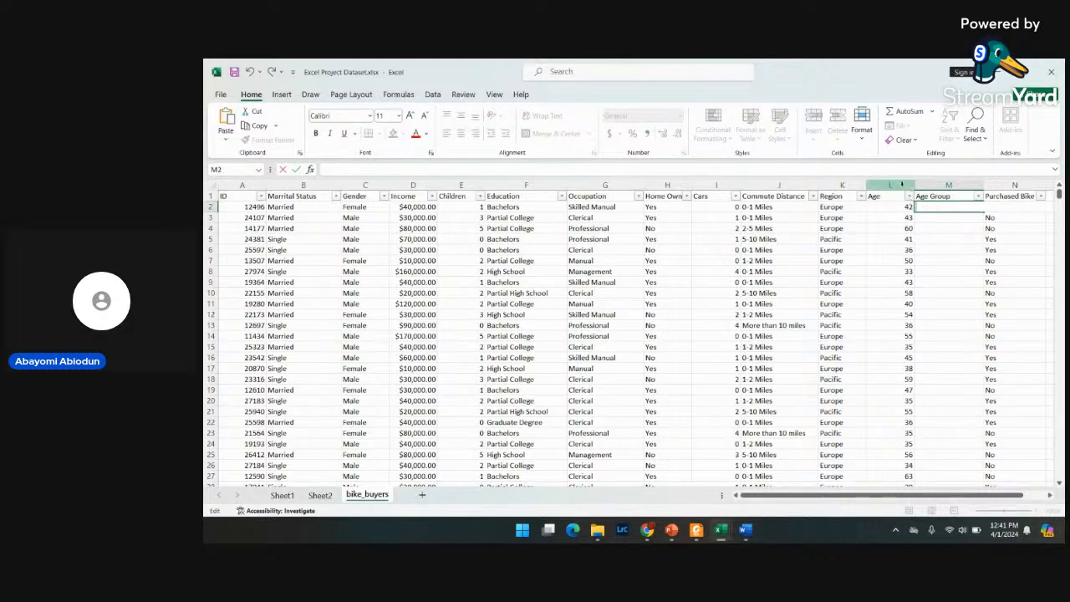
click(892, 184)
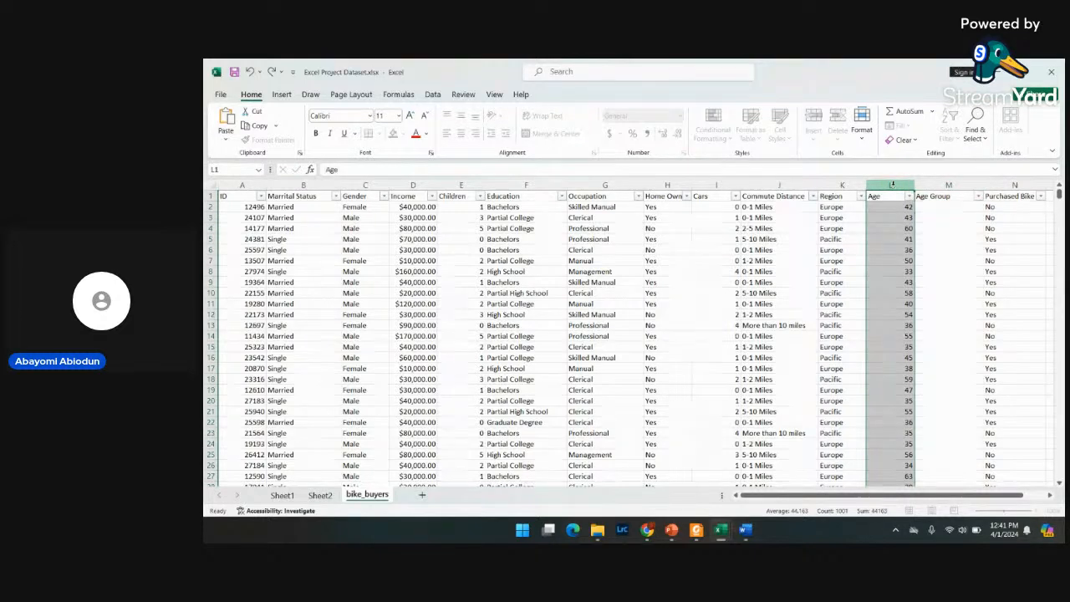
right_click(892, 185)
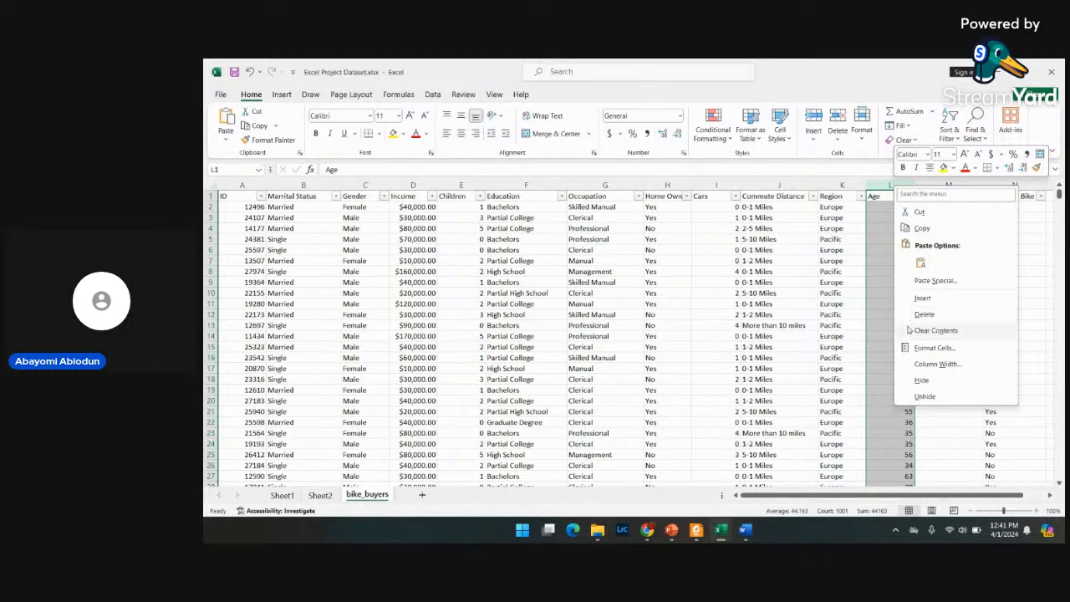
click(868, 193)
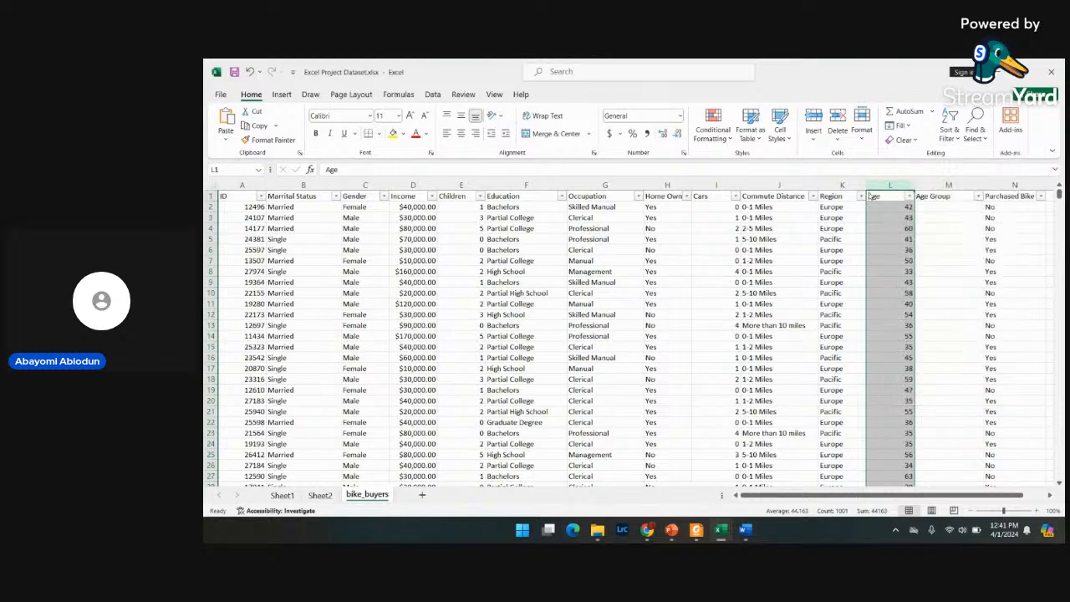
- Start an IF formula in M2, with a leading equals sign, that refers to the age in L2
click(934, 205)
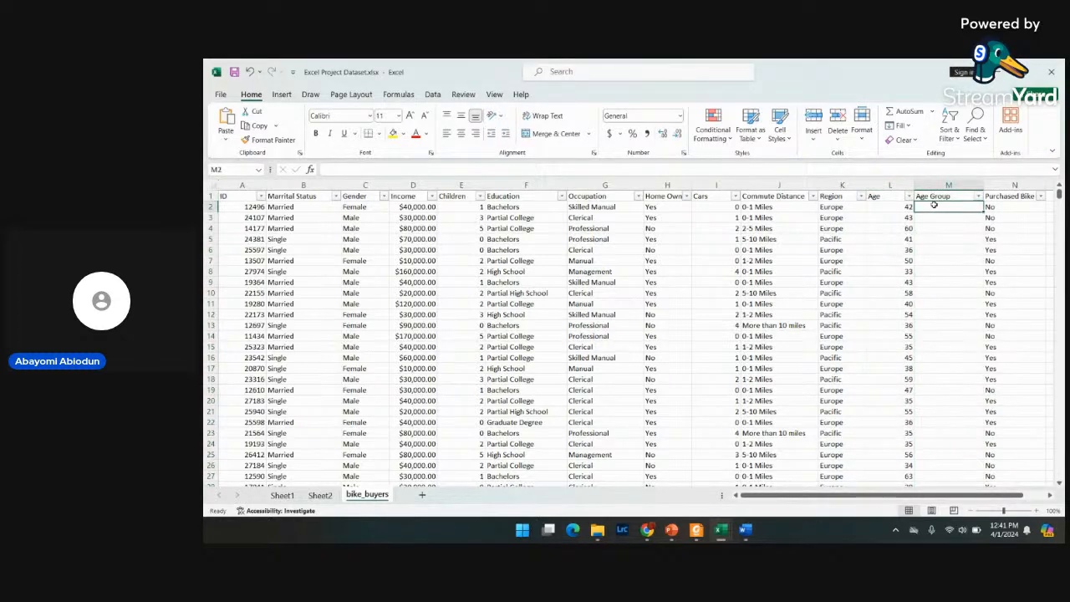
text(IF)
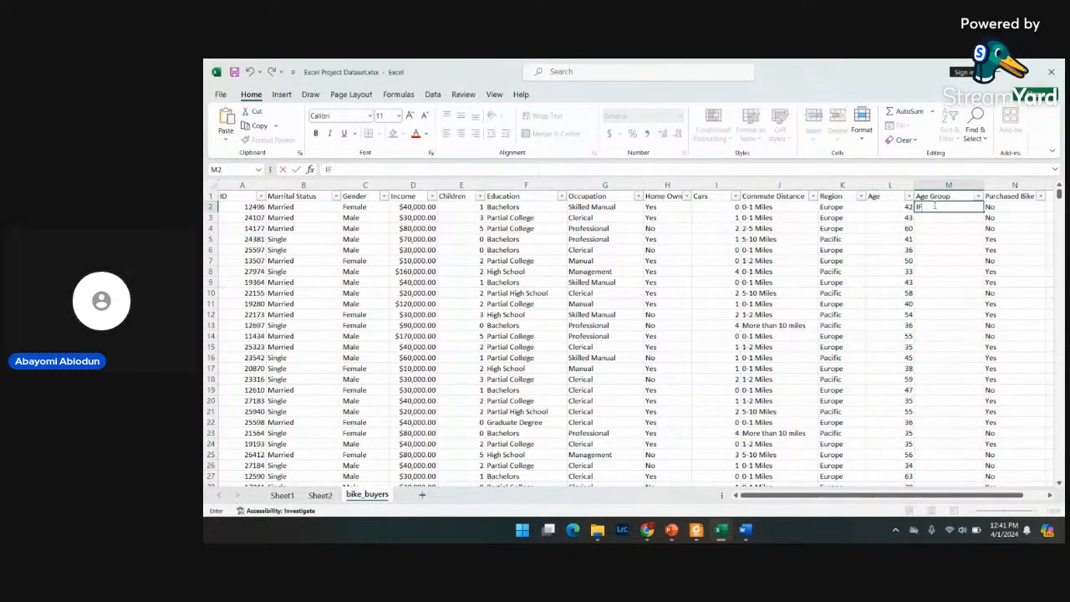
text((L2)
key(Left)
key(Left)
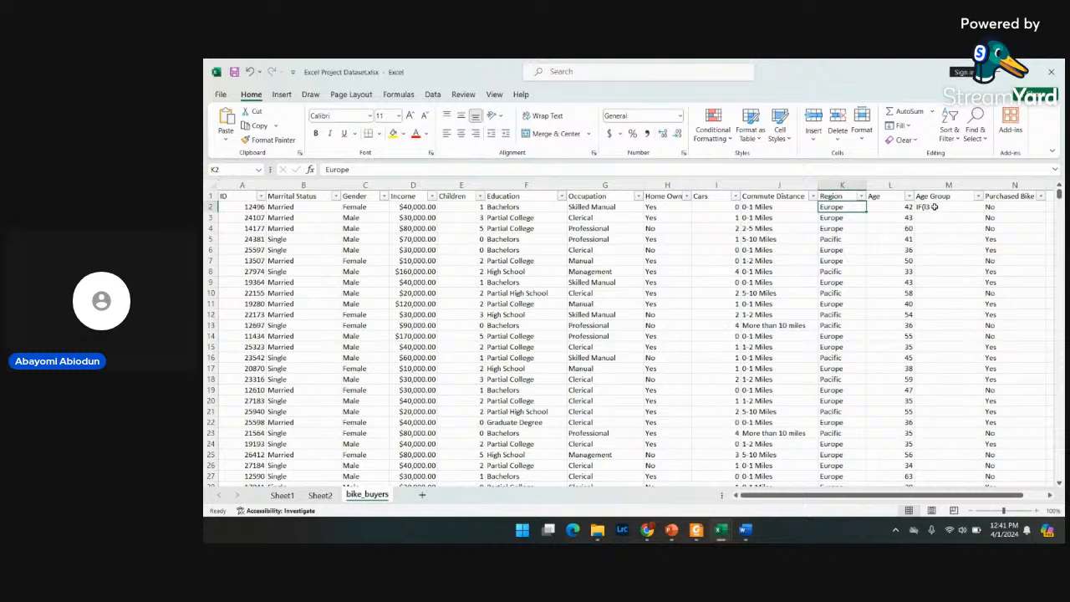
double_click(935, 206)
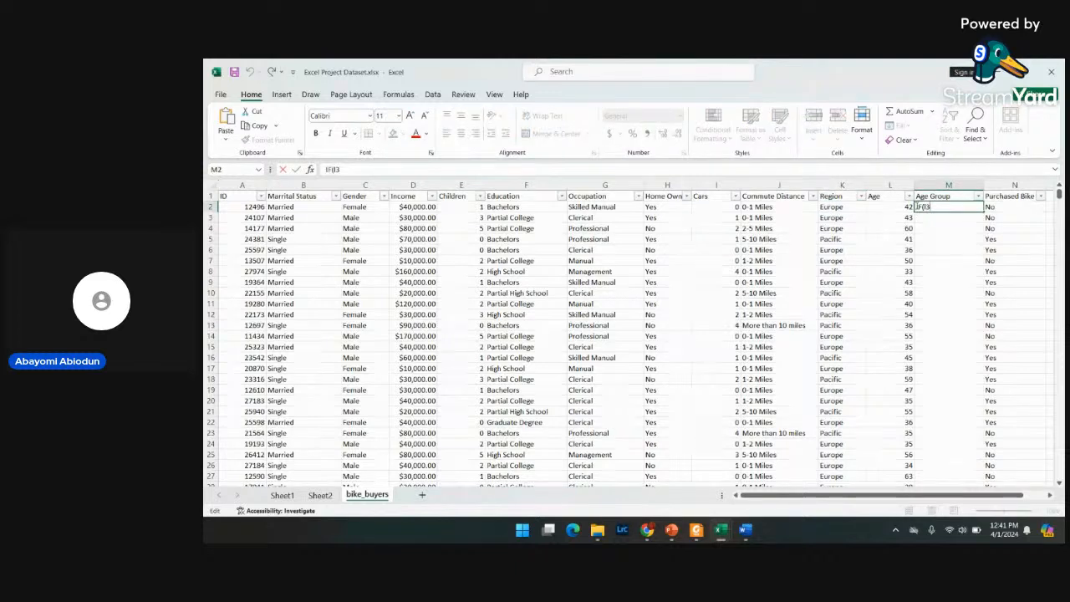
text(=)
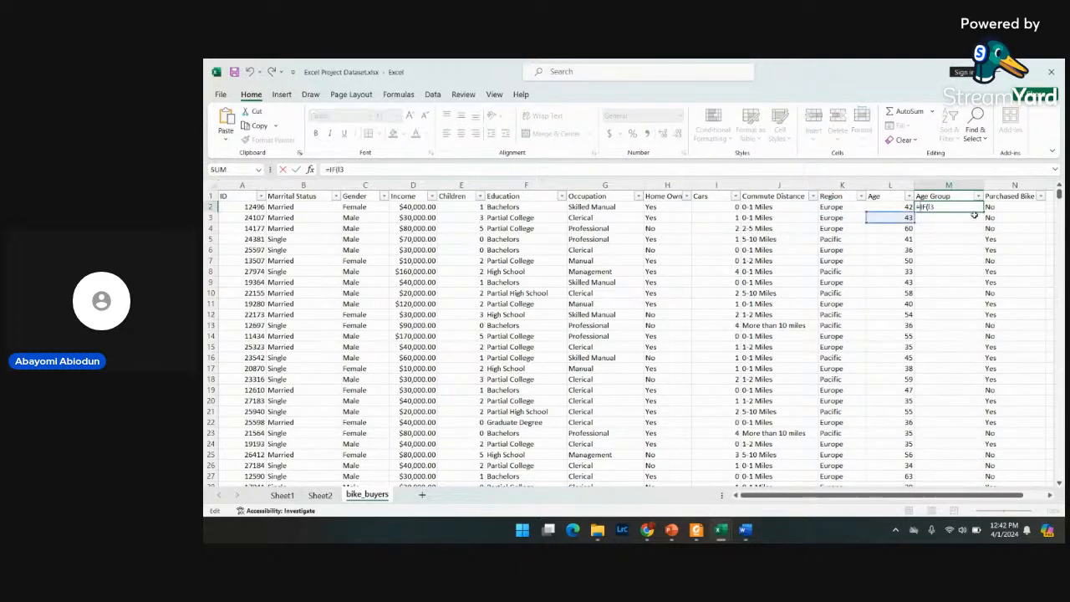
click(943, 206)
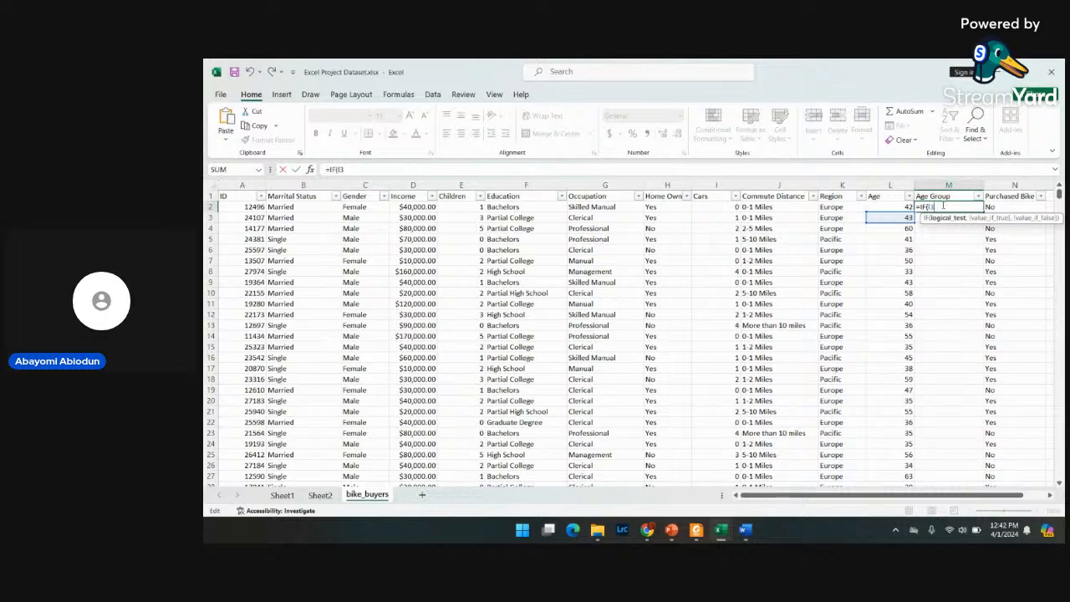
key(BackSpace)
text(2)
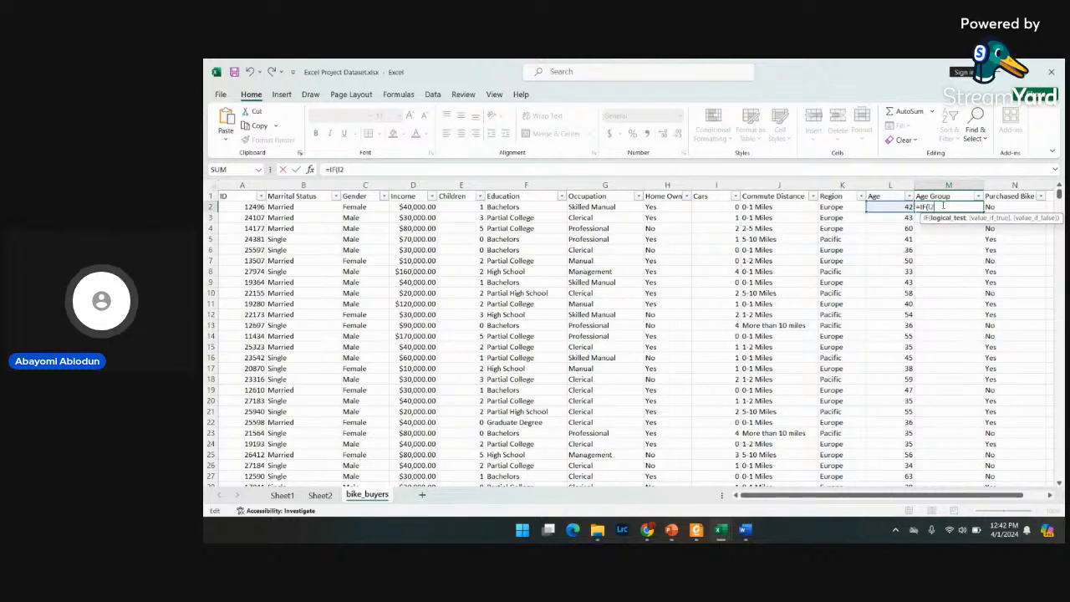
- Complete the M2 formula so that ages under 32 return "Young", and enter it
text(<)
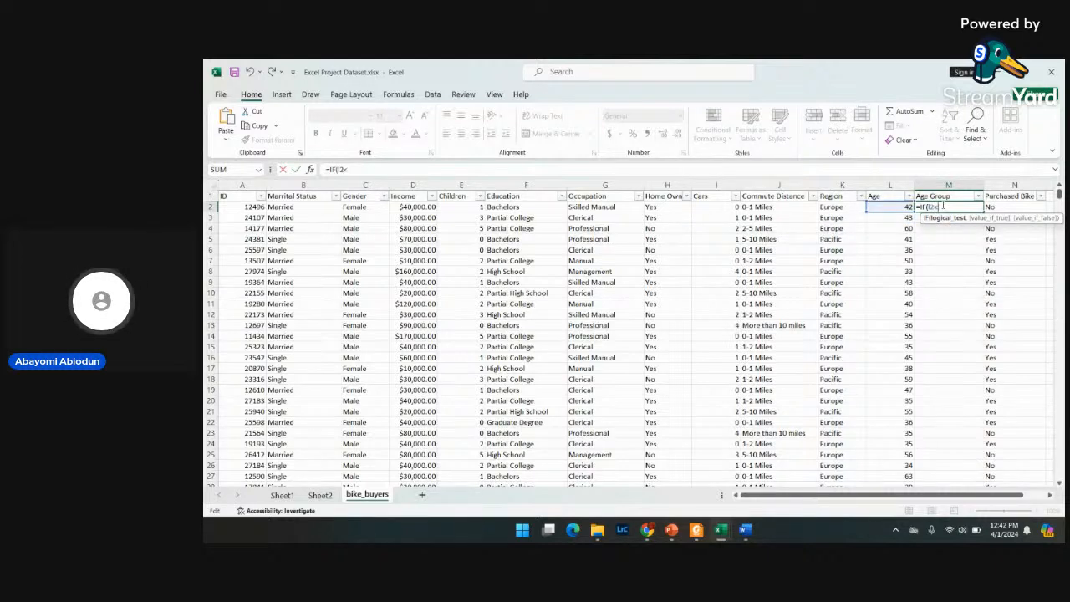
text(32)
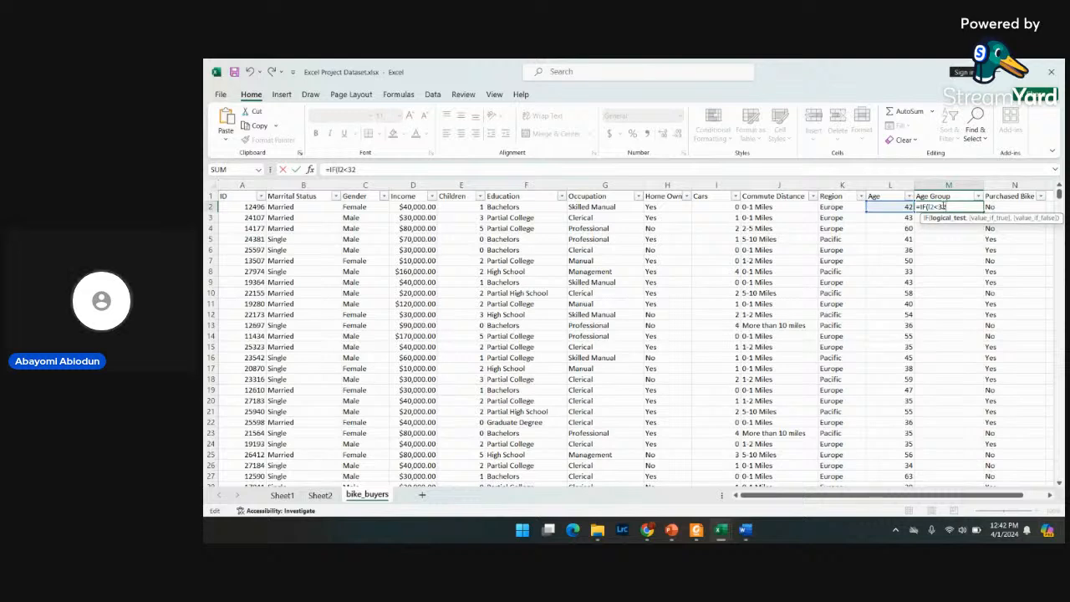
text(,)
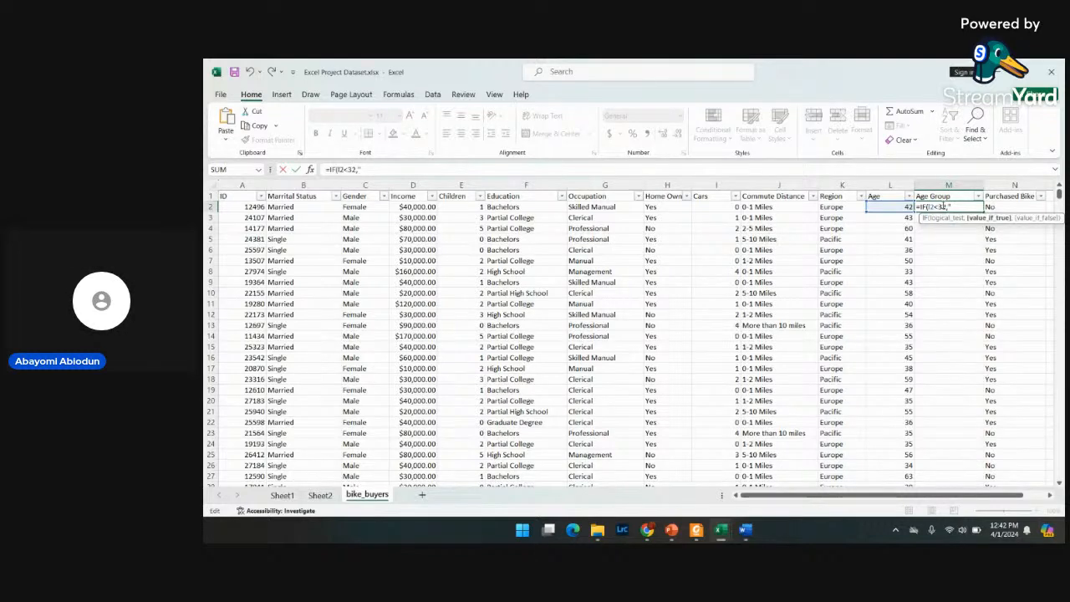
text("Young")
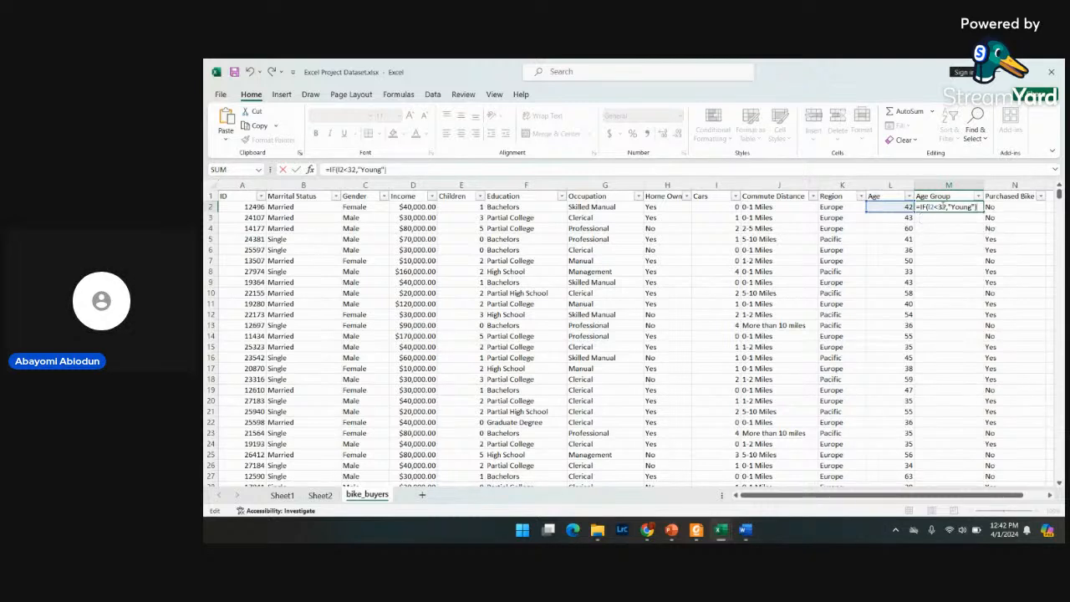
key(Return)
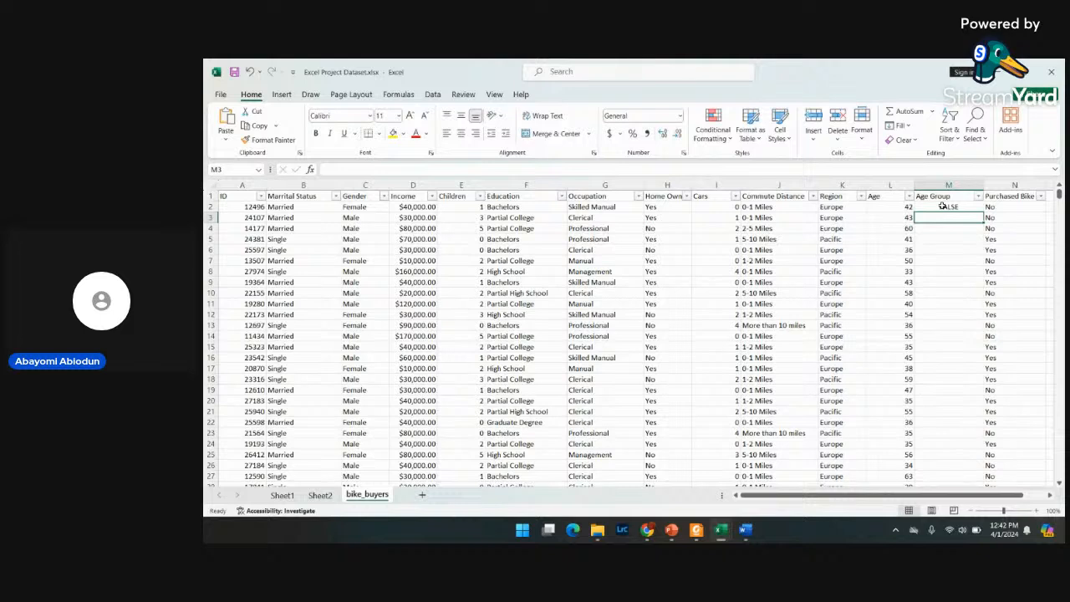
- Re-enter the M2 formula unchanged, fill it down to M9 and undo the fill
double_click(942, 205)
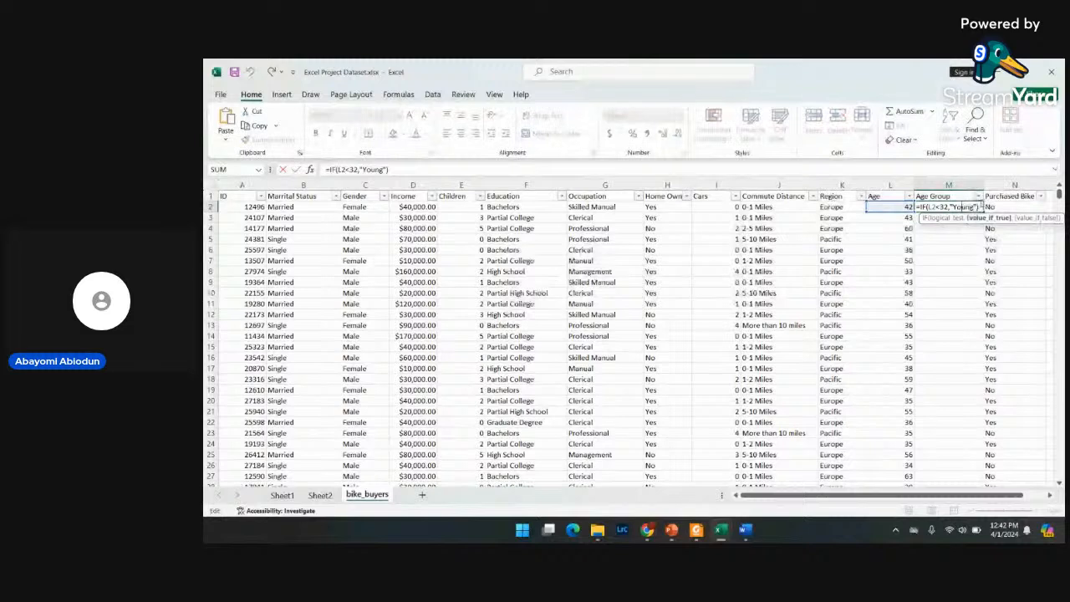
click(982, 206)
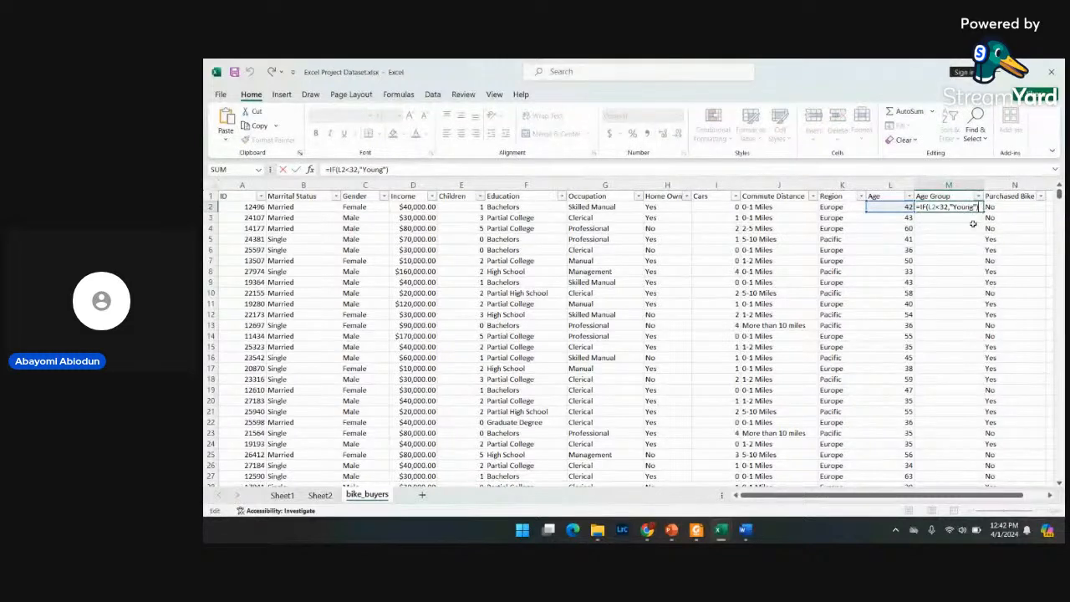
key(ctrl+Return)
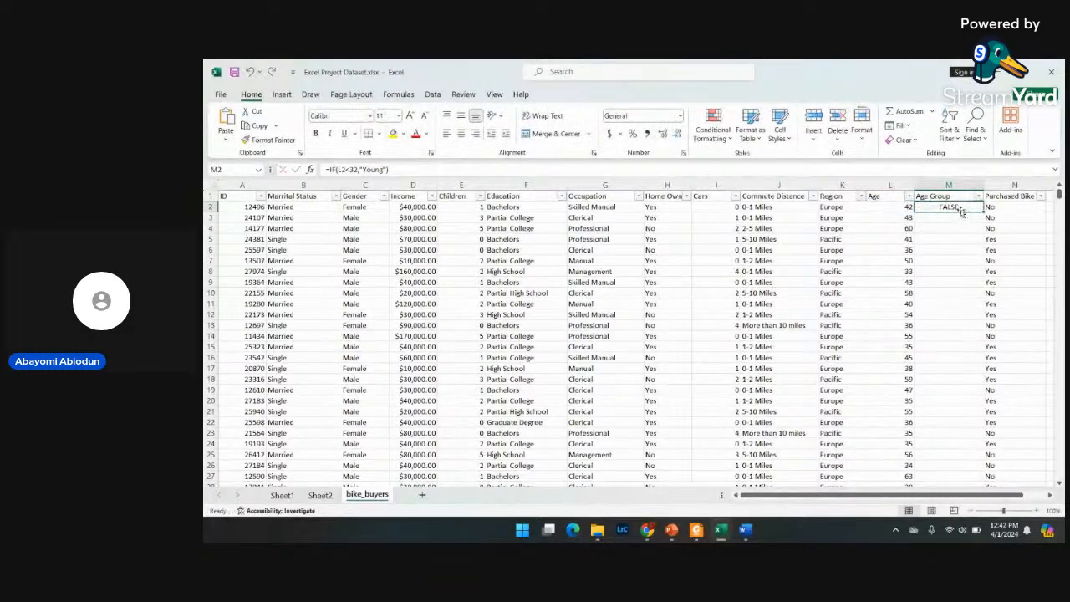
drag(983, 213, 981, 286)
click(964, 206)
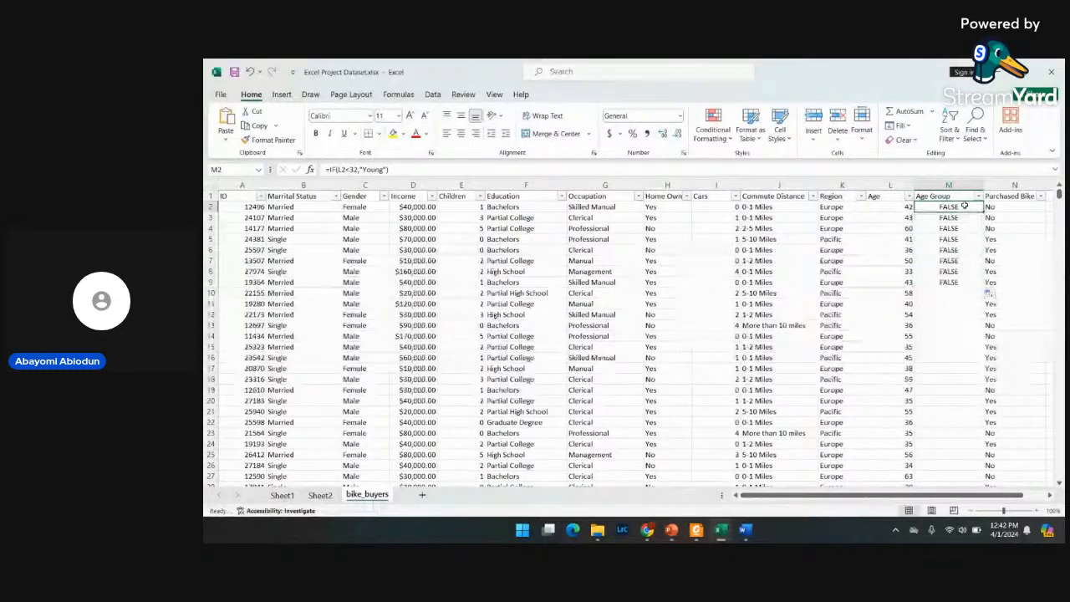
key(ctrl+z)
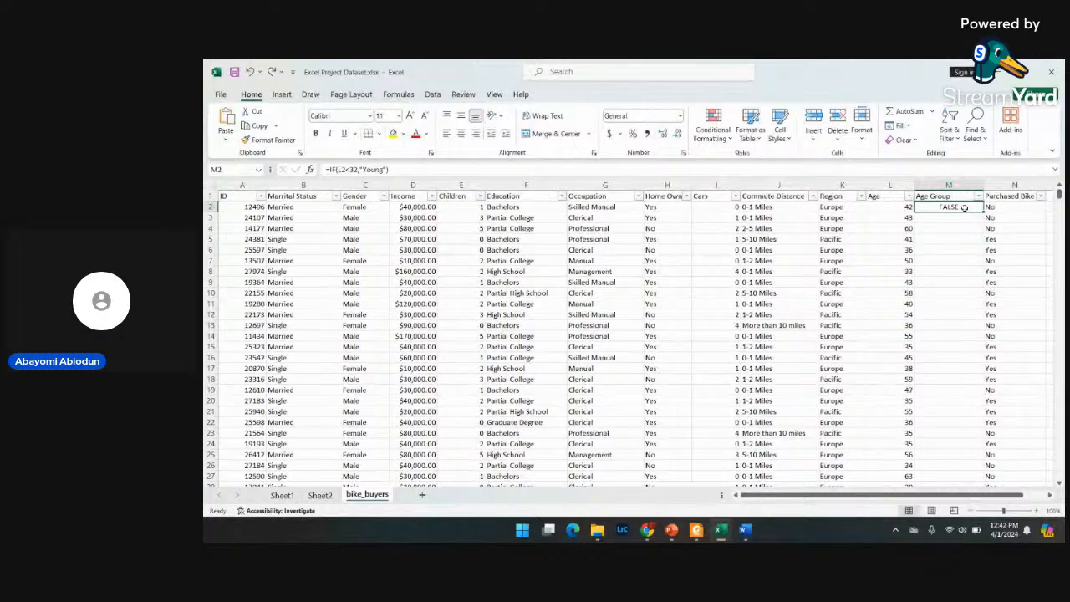
- Remove the comma between 32 and "Young" in the M2 formula and try to enter it
double_click(966, 206)
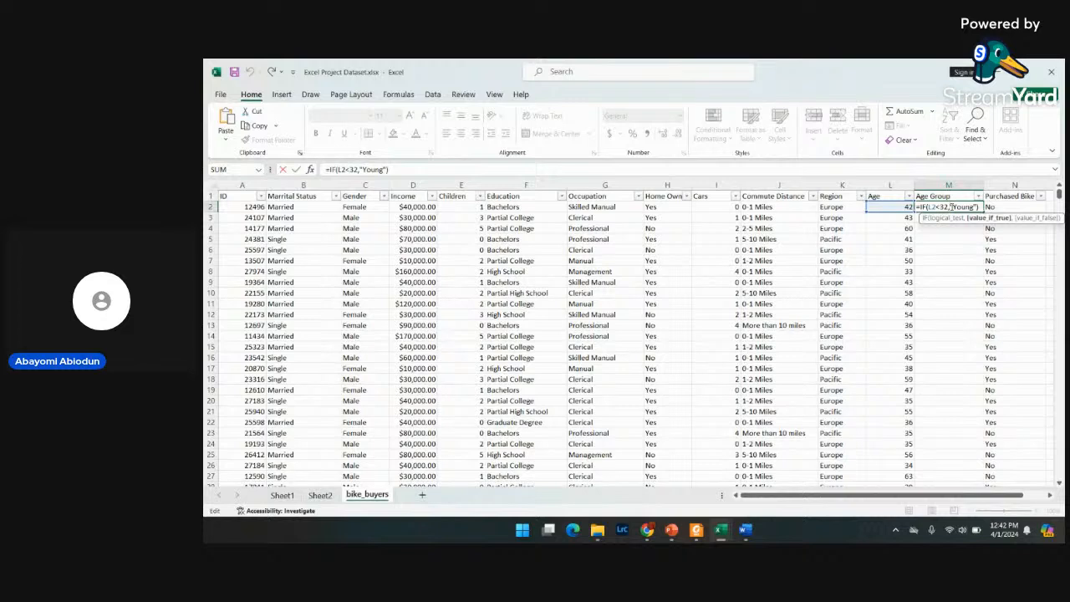
click(952, 207)
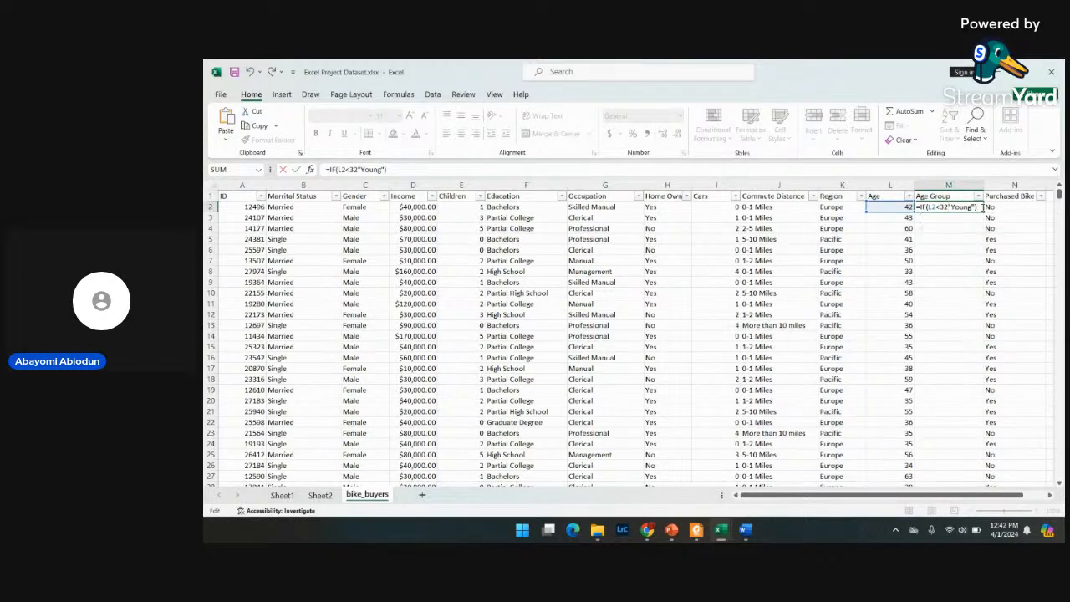
key(Return)
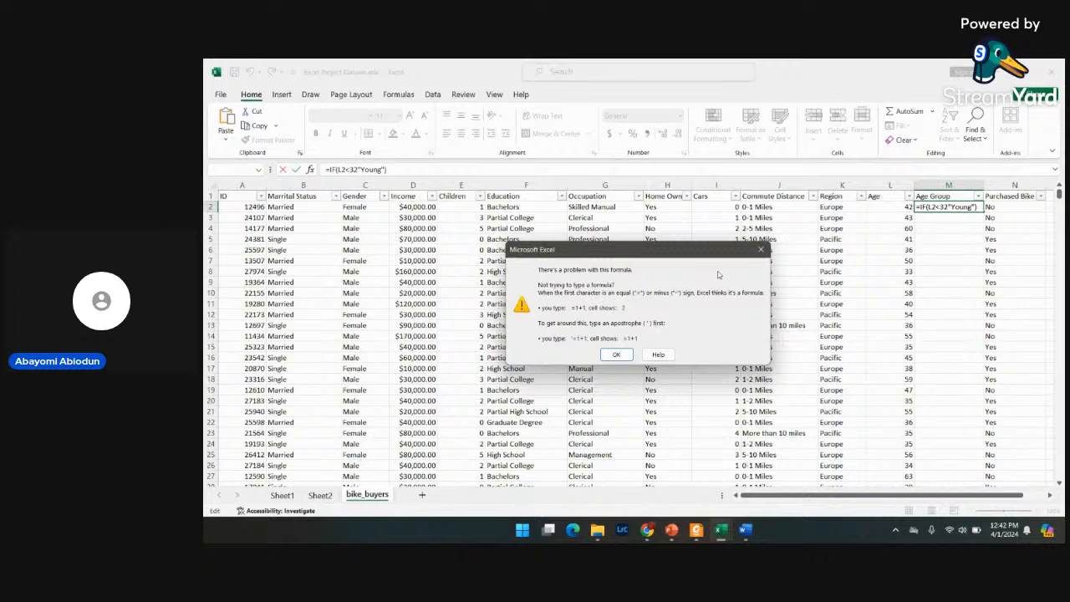
click(763, 249)
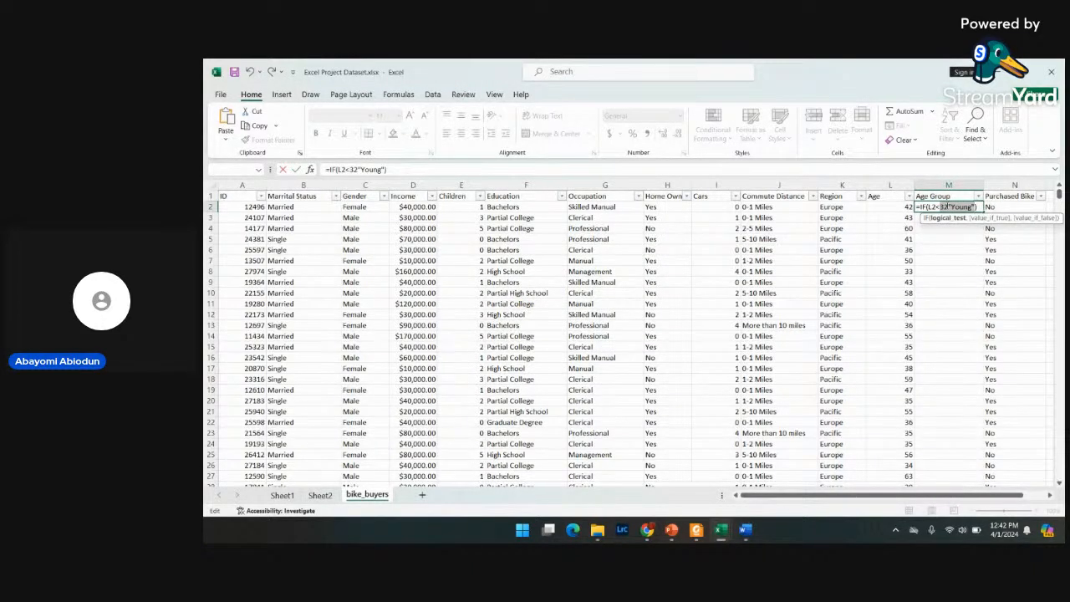
- Put the comma back before "Young" in the M2 formula and enter it
click(948, 206)
text(,)
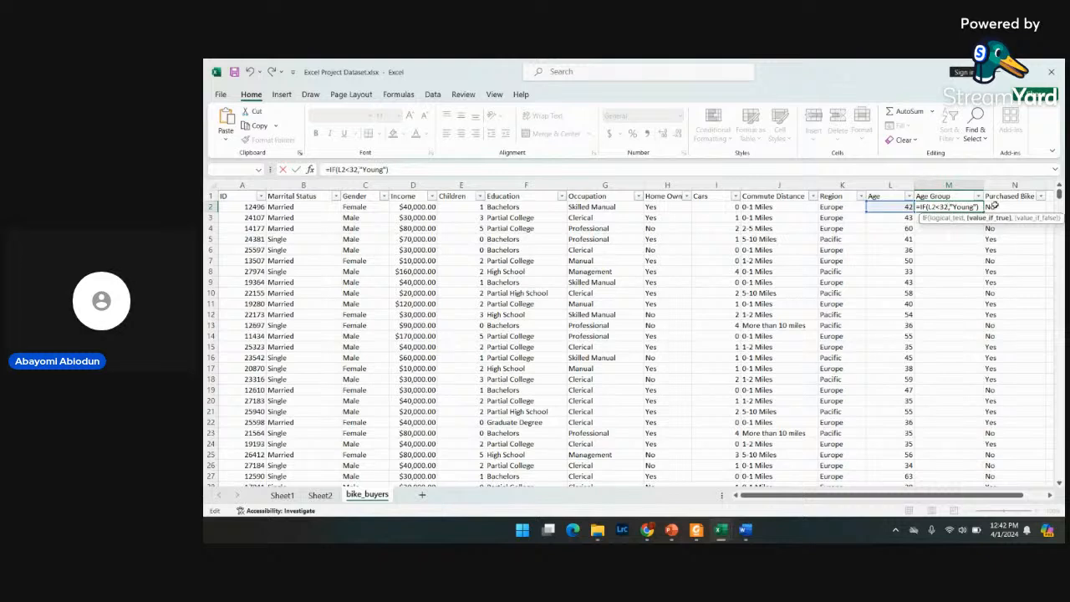
click(981, 208)
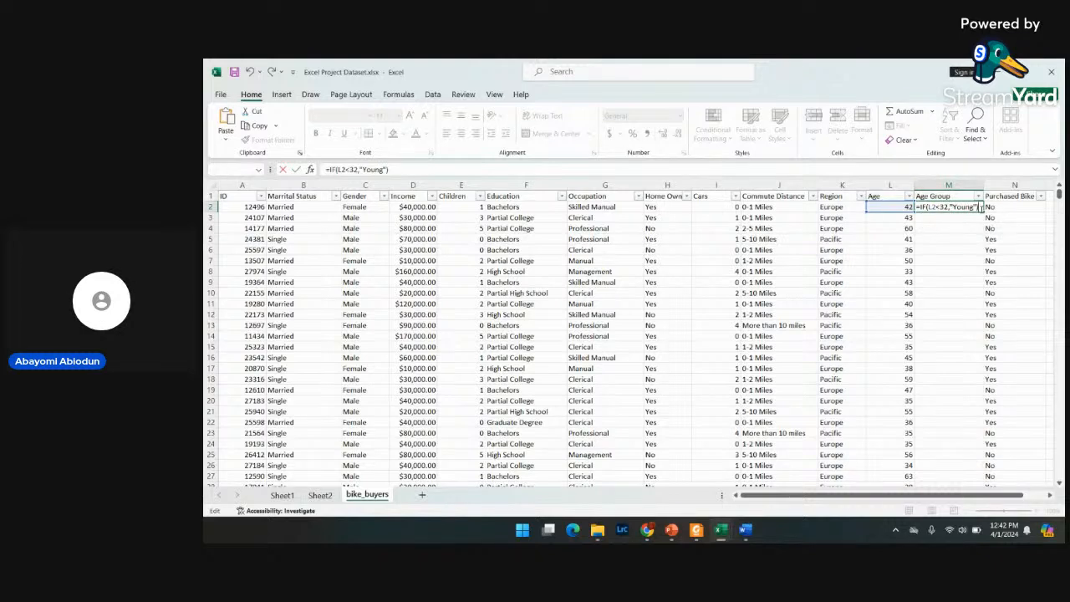
key(Return)
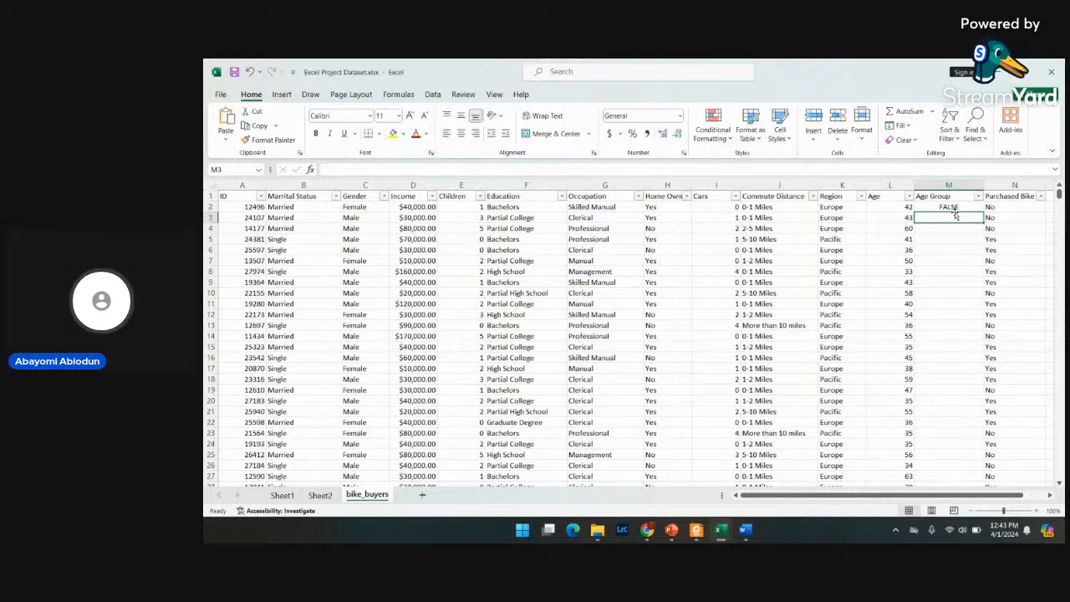
- Start a nested IF on L2 after "Young" as the value-if-false argument of the M2 formula
click(956, 208)
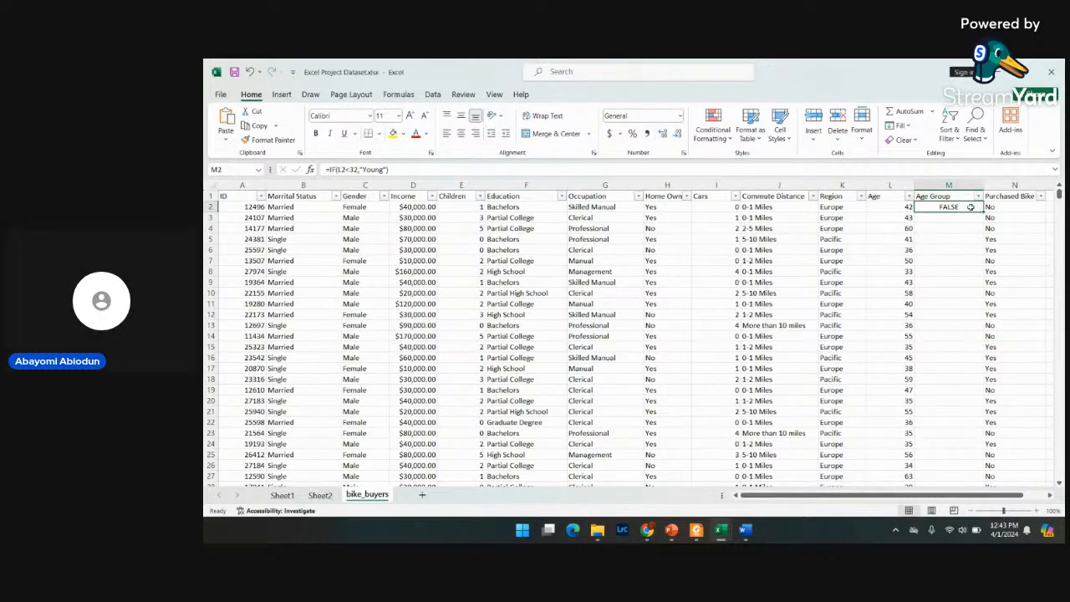
double_click(968, 207)
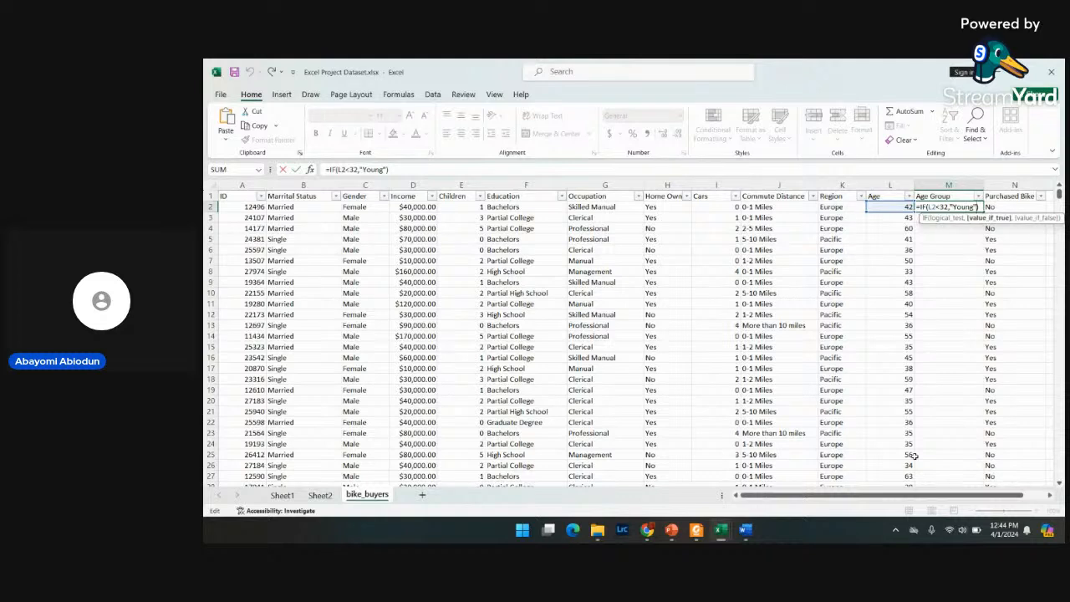
text(,)
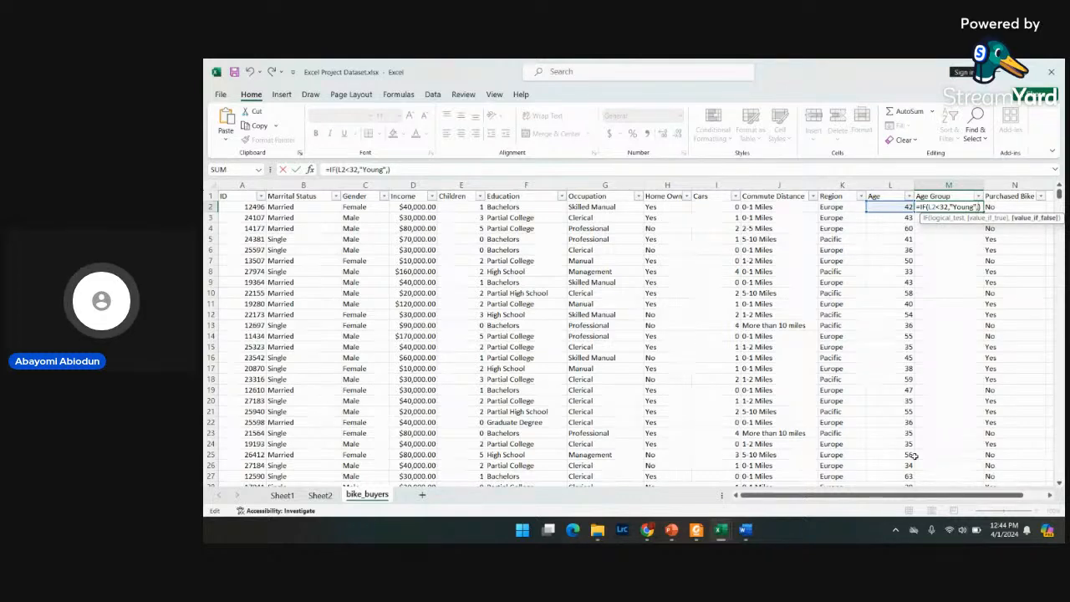
text(i)
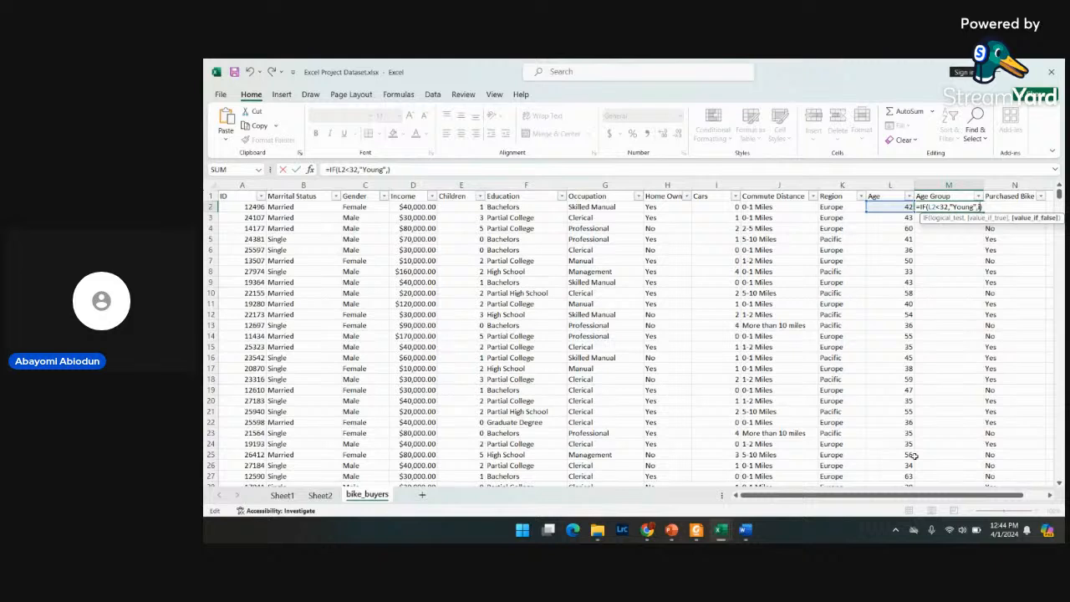
key(BackSpace)
text(I)
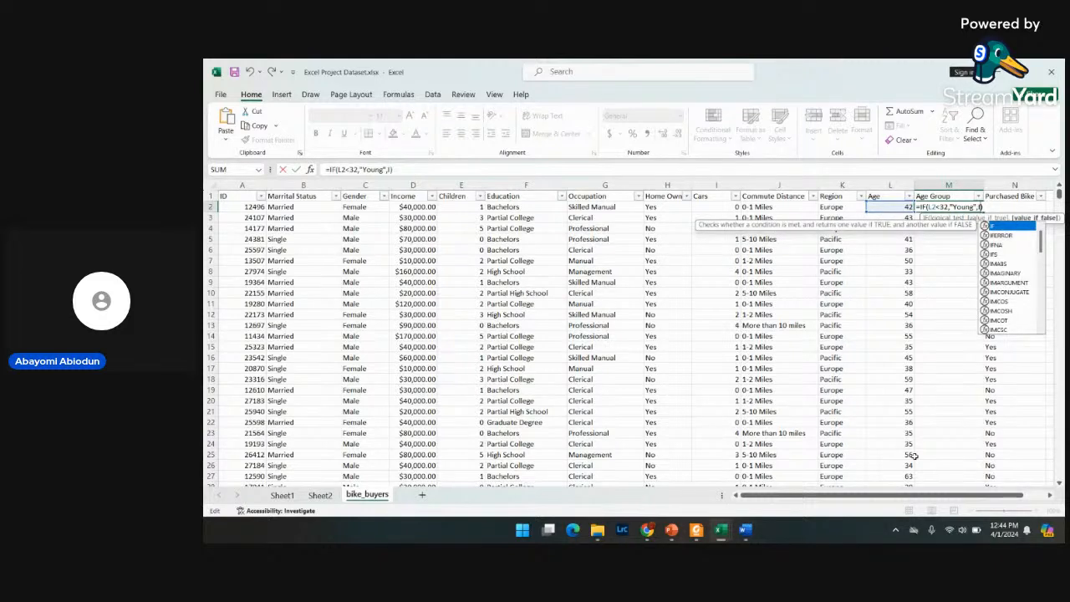
text(F)
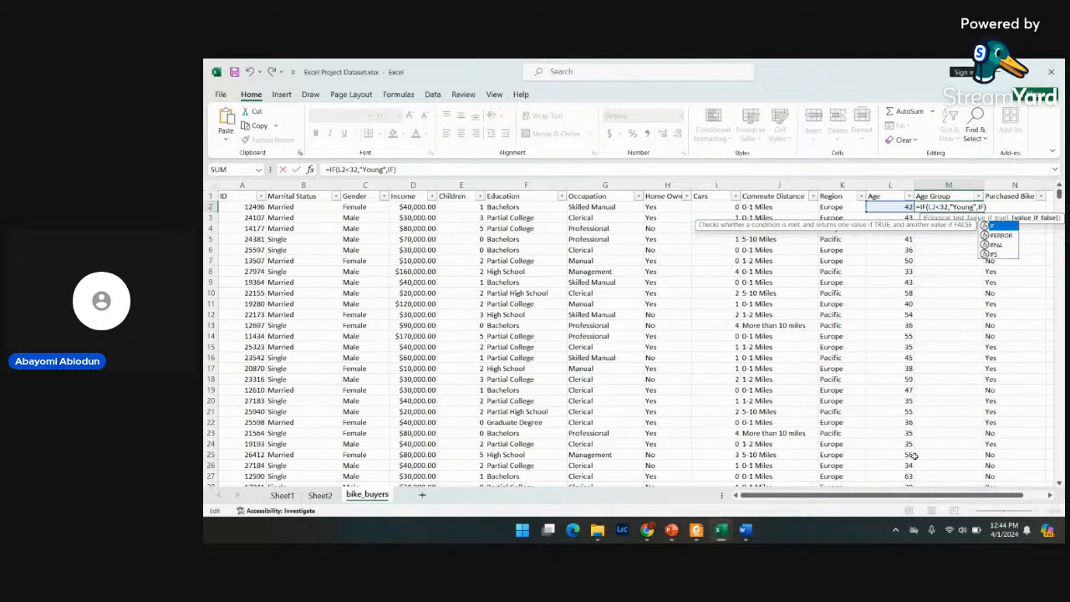
text(()
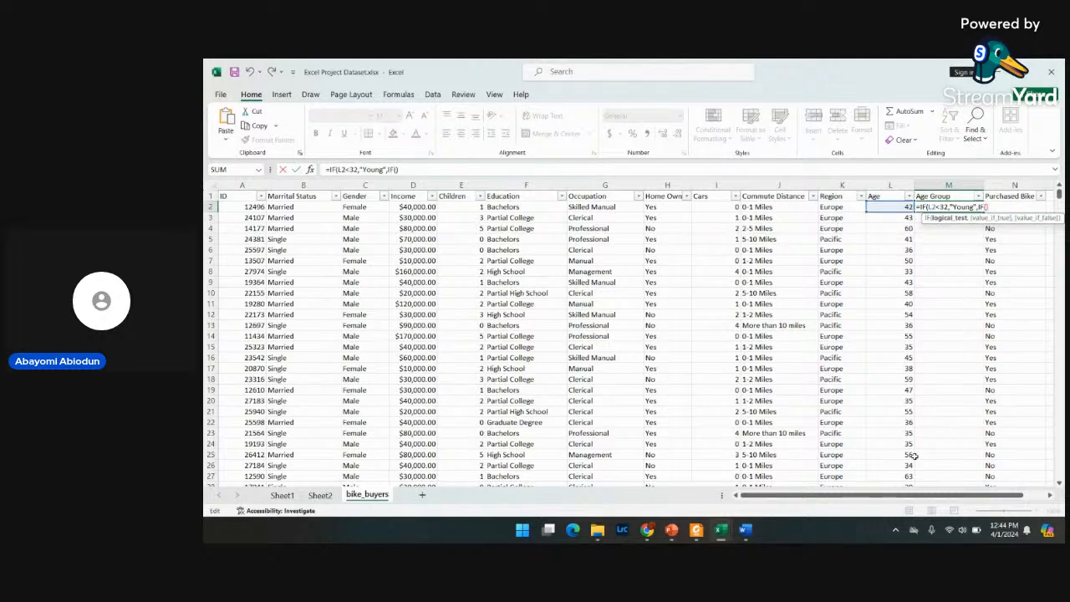
text(L2)
- Delete the nested IF after "Young" and close the original IF with a parenthesis
key(BackSpace)
key(BackSpace)
key(BackSpace)
key(BackSpace)
key(BackSpace)
key(BackSpace)
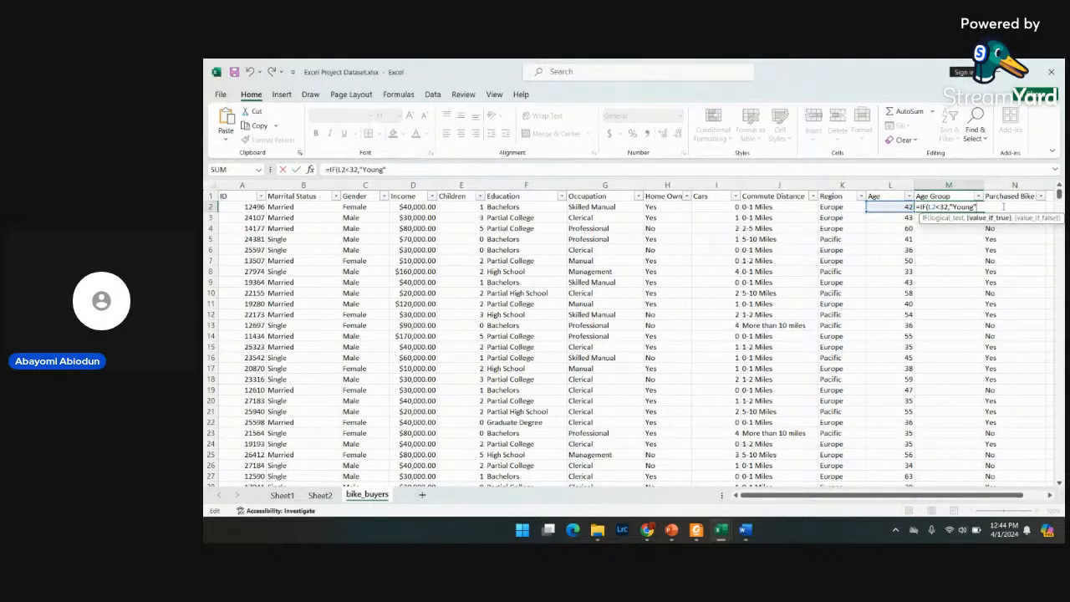
text())
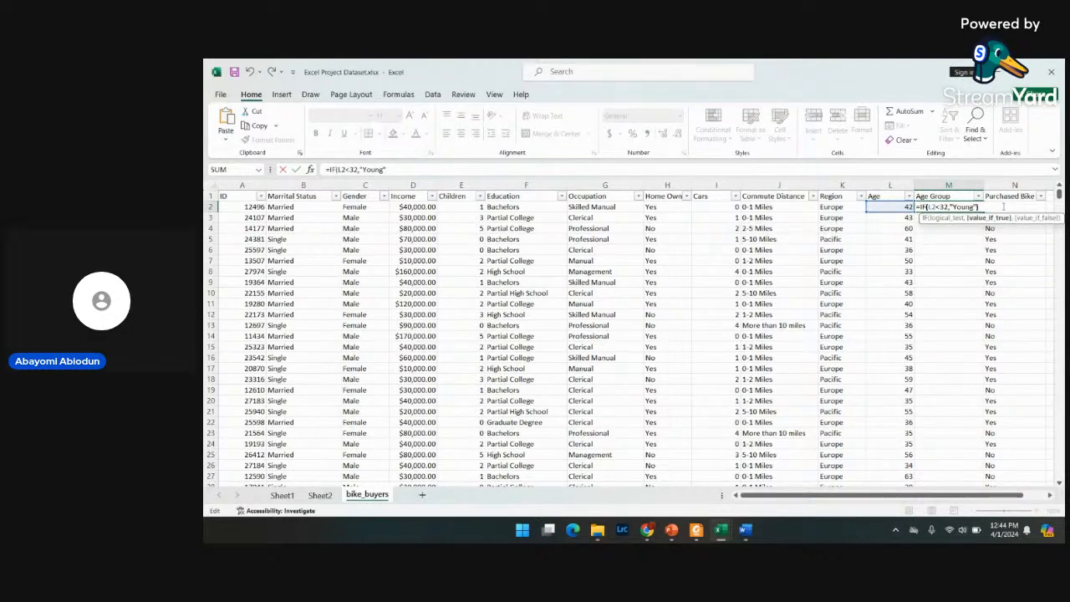
- Insert an outer IF(L2>54,'Old', at the start of the M2 formula, ahead of the existing L2<32 test
click(924, 206)
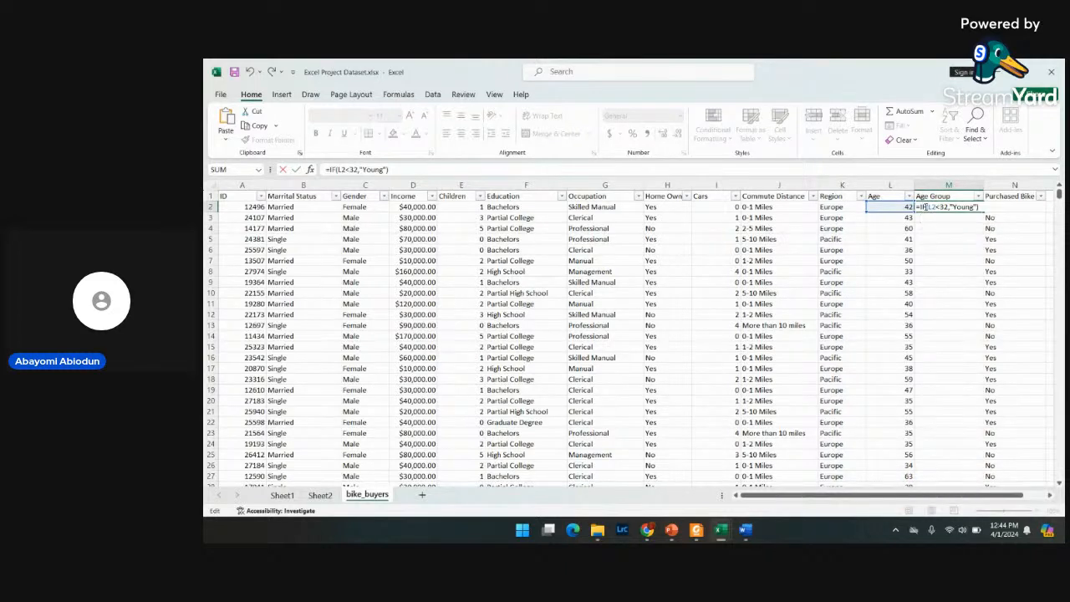
text(IF()
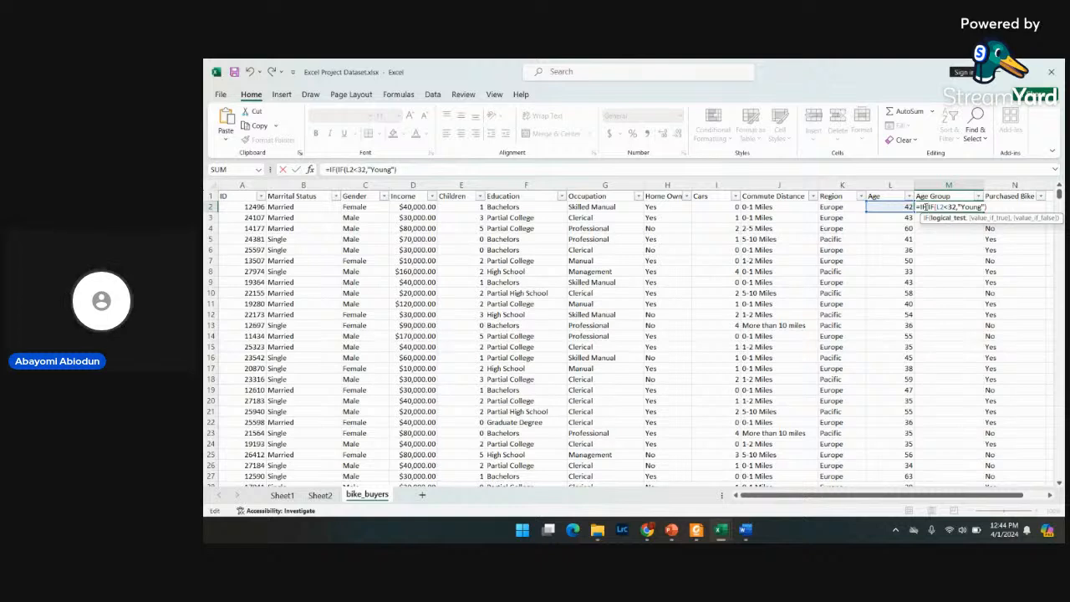
text(L2)
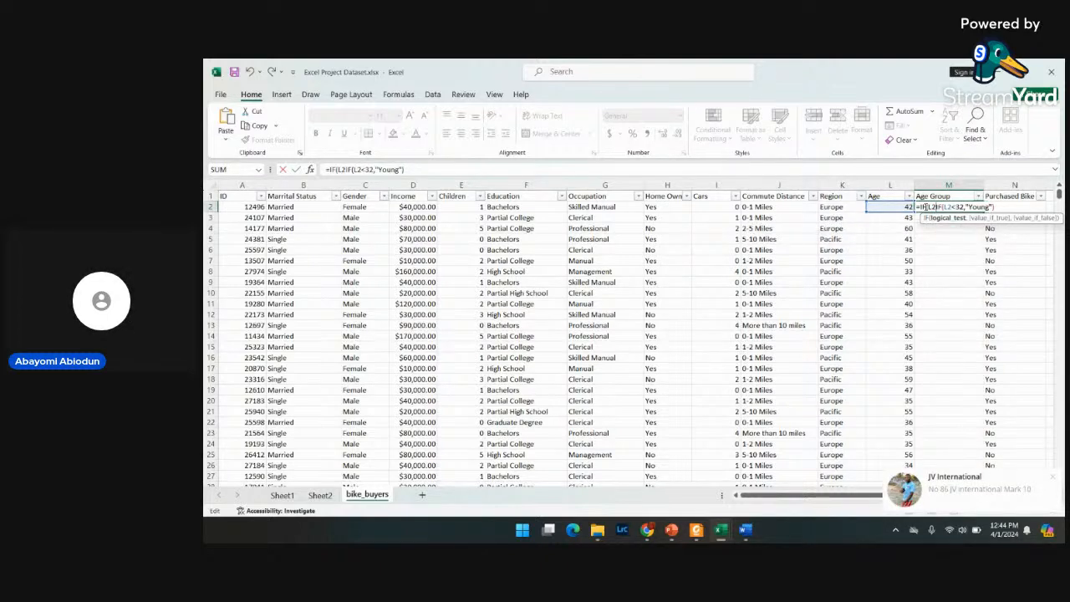
text(>54,)
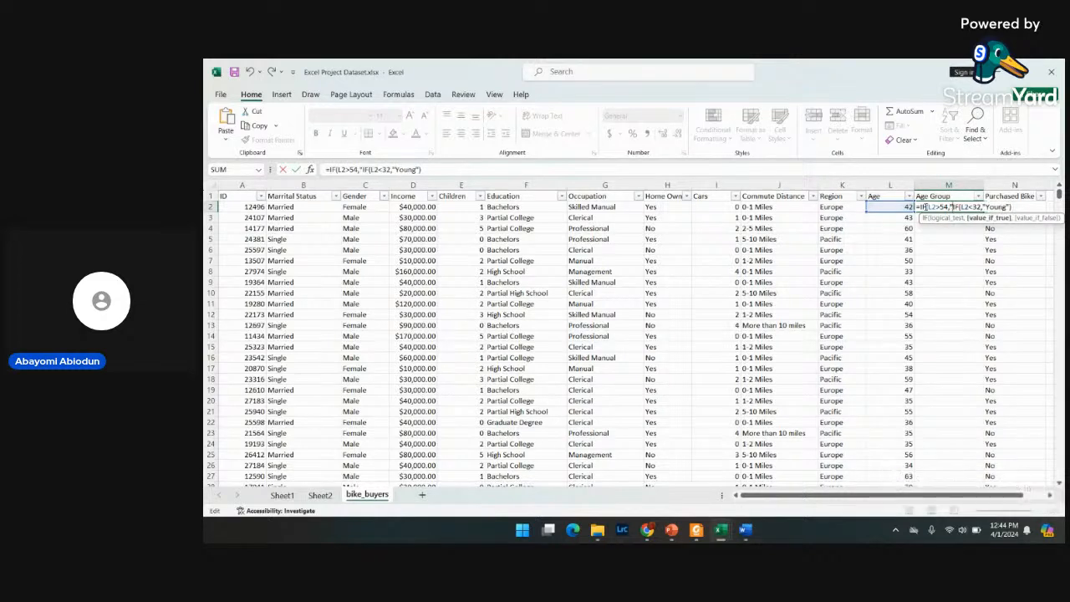
text("OL)
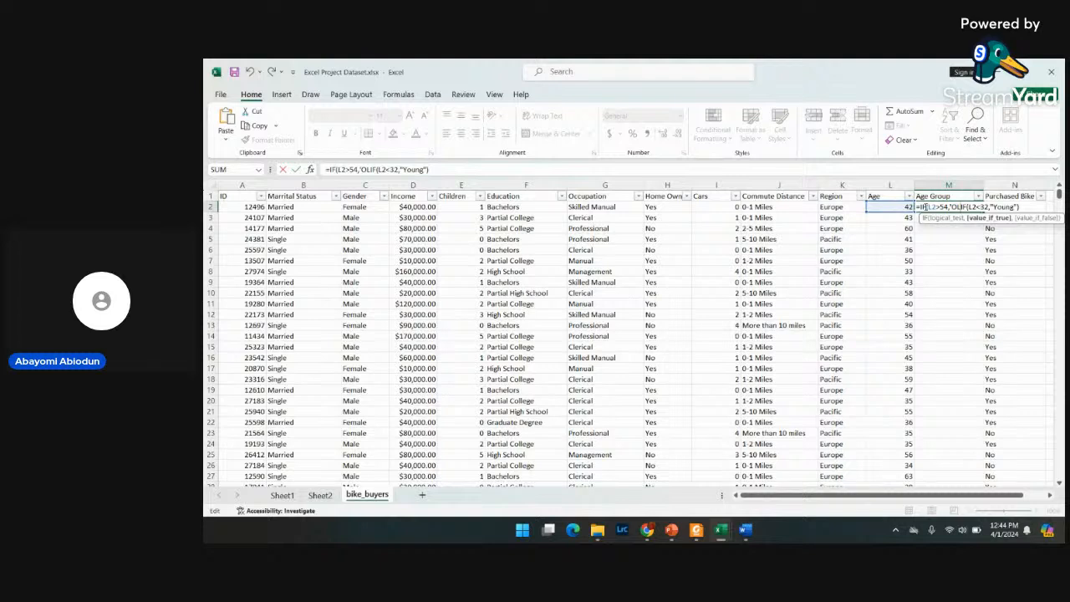
text(d",)
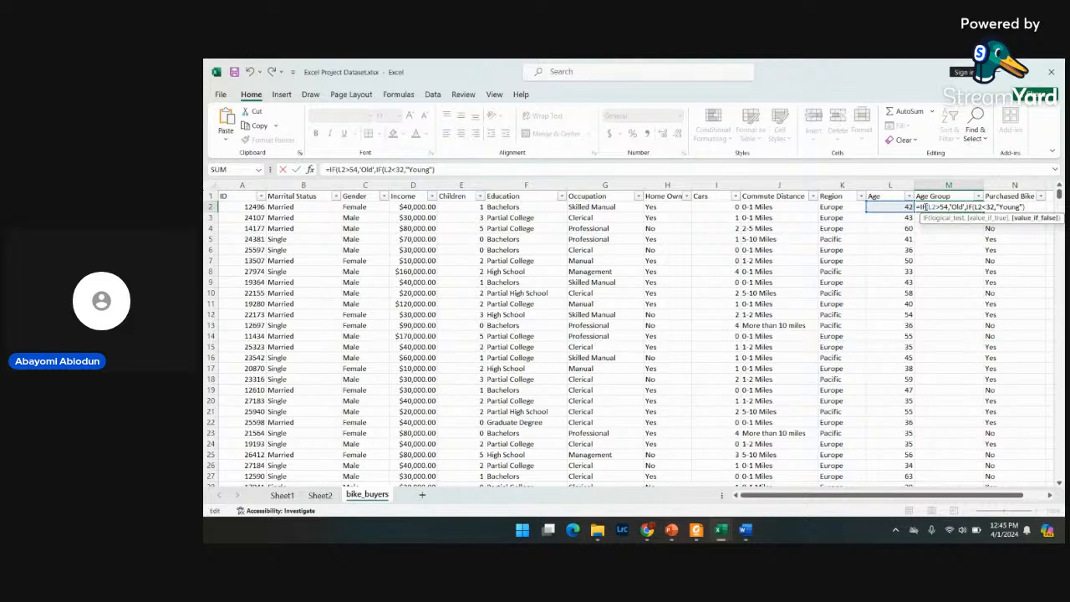
- Insert a nested IF(L2>=31,'Adult', between the 'Old' argument and the L2<32 test in the M2 formula
text(IF)
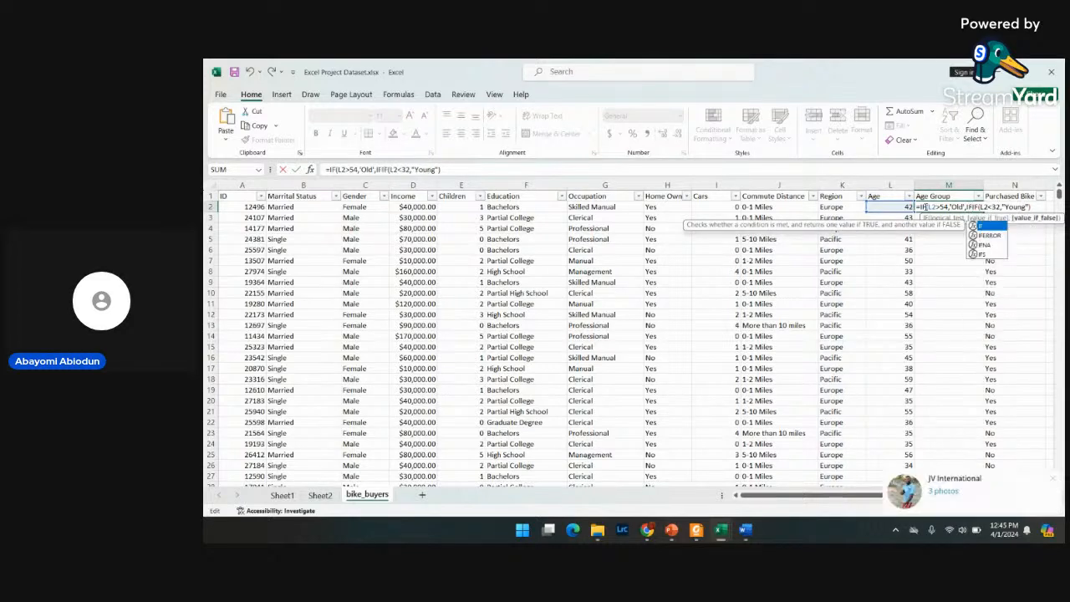
text(()
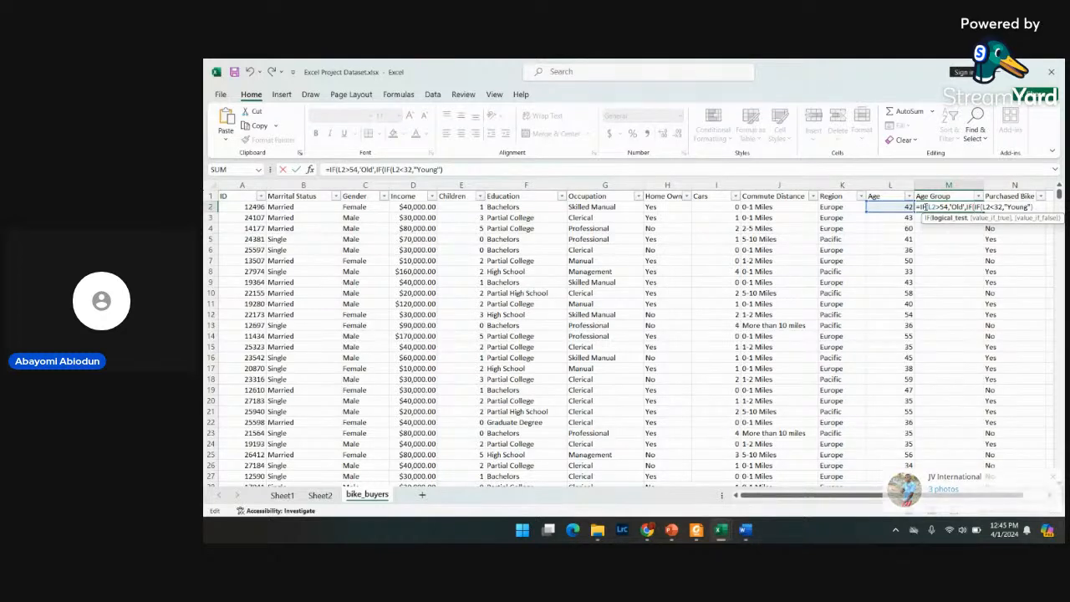
text(L2)
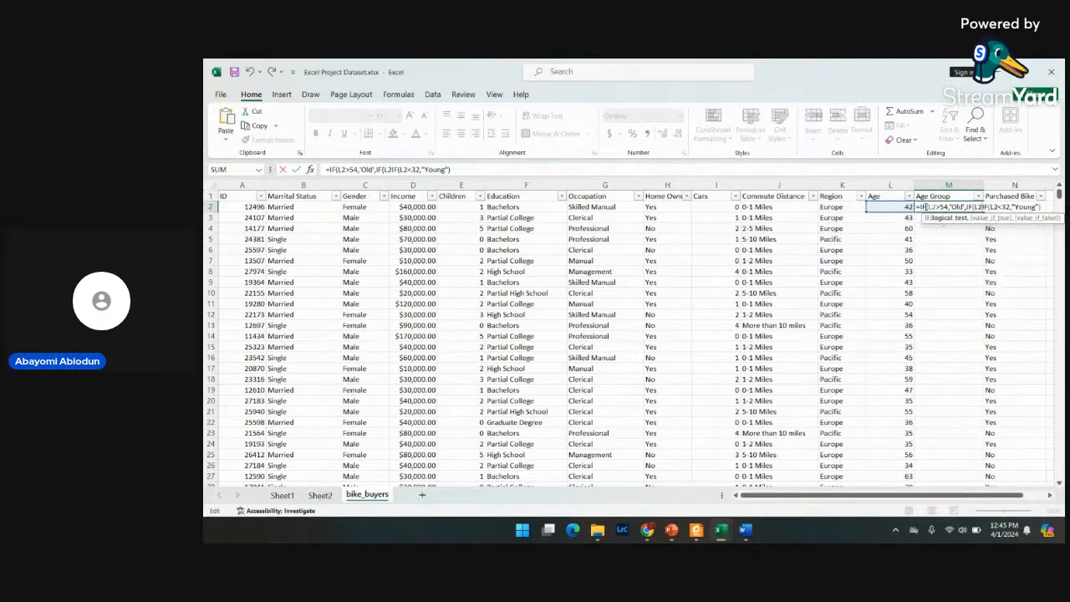
text(>=)
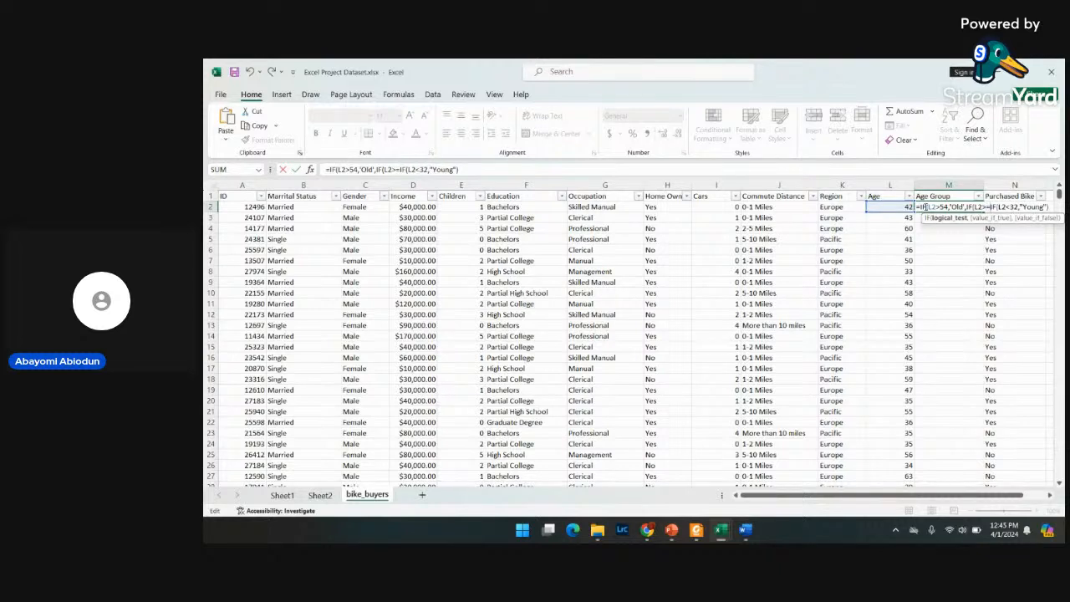
text(31)
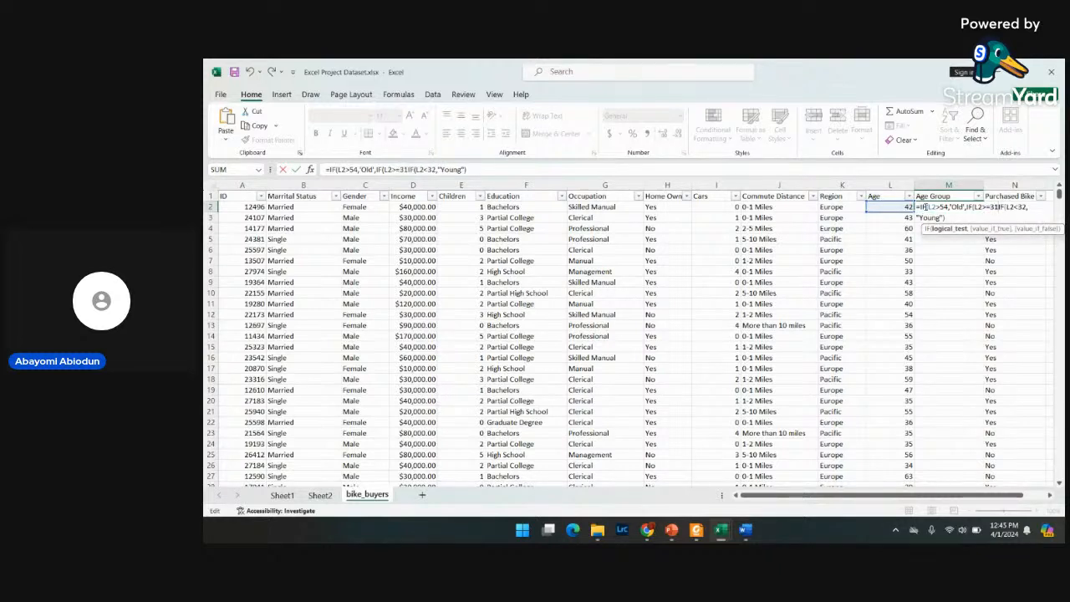
text(,')
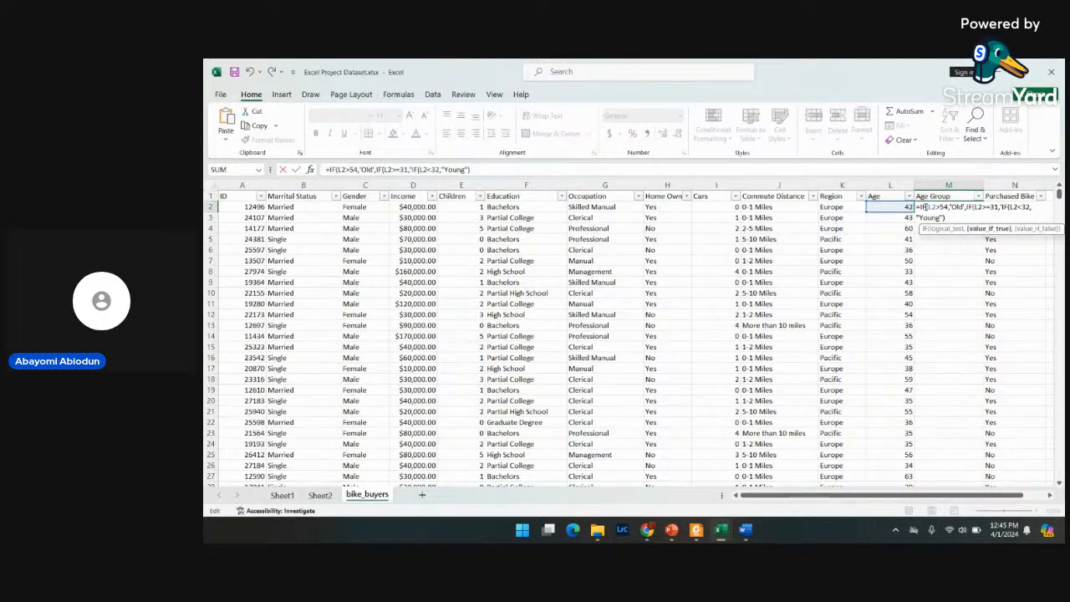
key(BackSpace)
text(")
text('A)
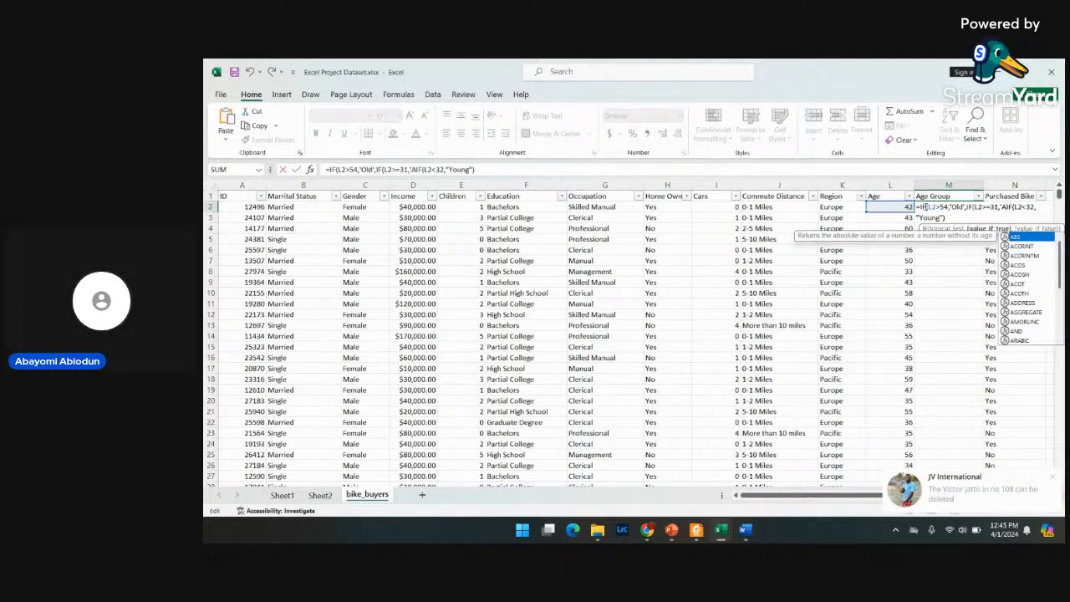
text(dult)
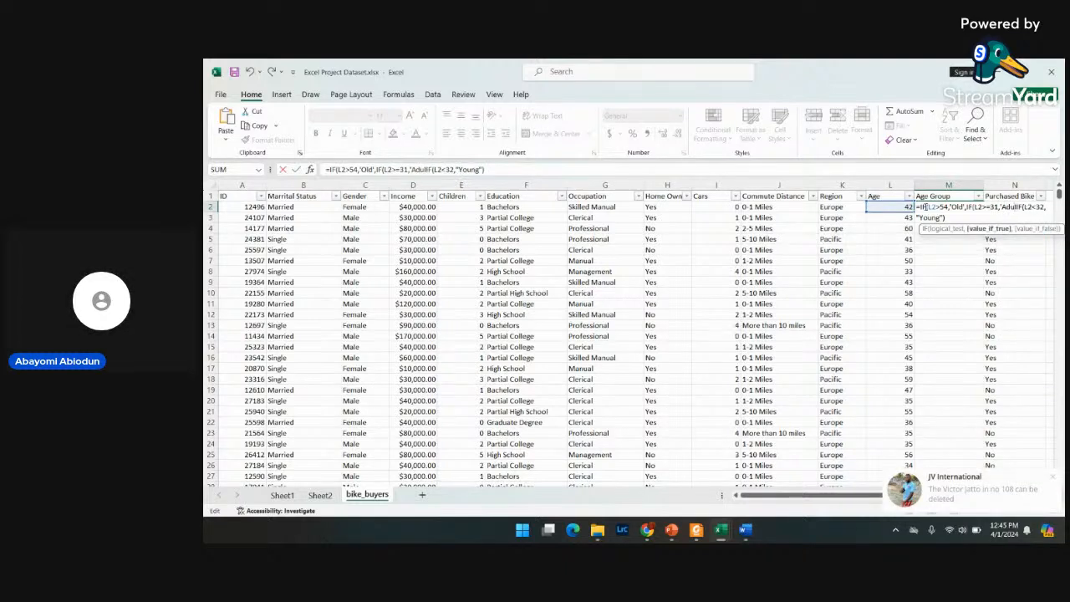
text(')
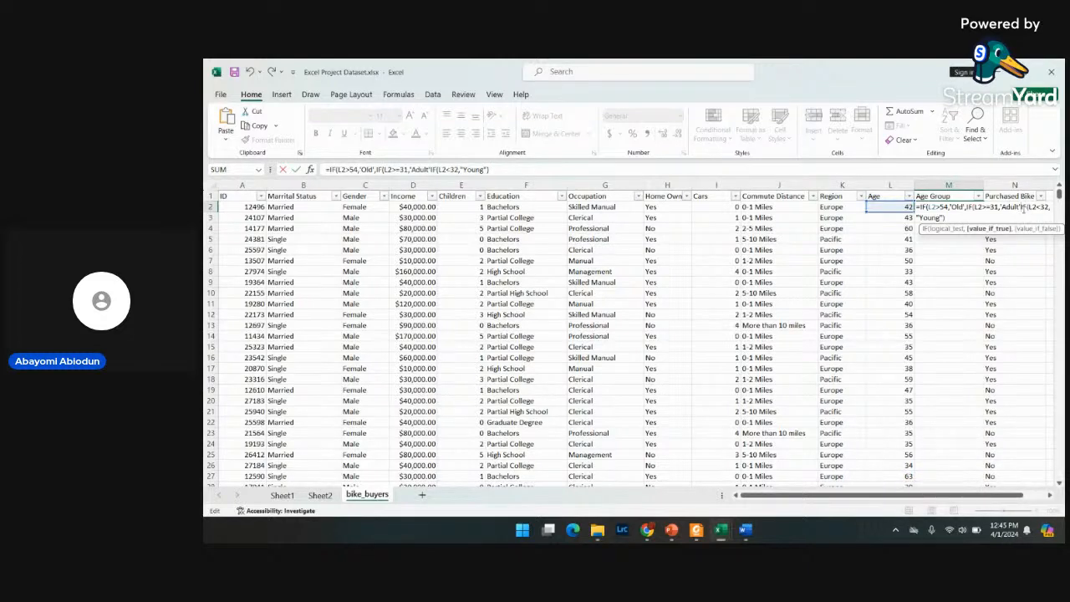
text(,)
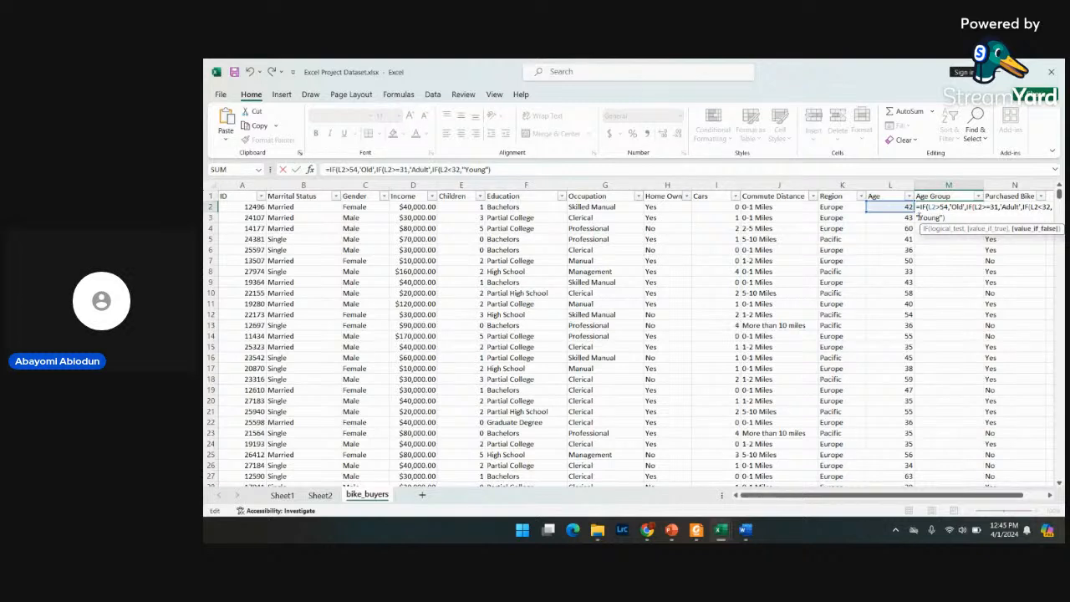
- Put Young in single quotes, close the two outer IFs with parentheses, and try to enter the M2 formula
click(917, 217)
key(BackSpace)
text(')
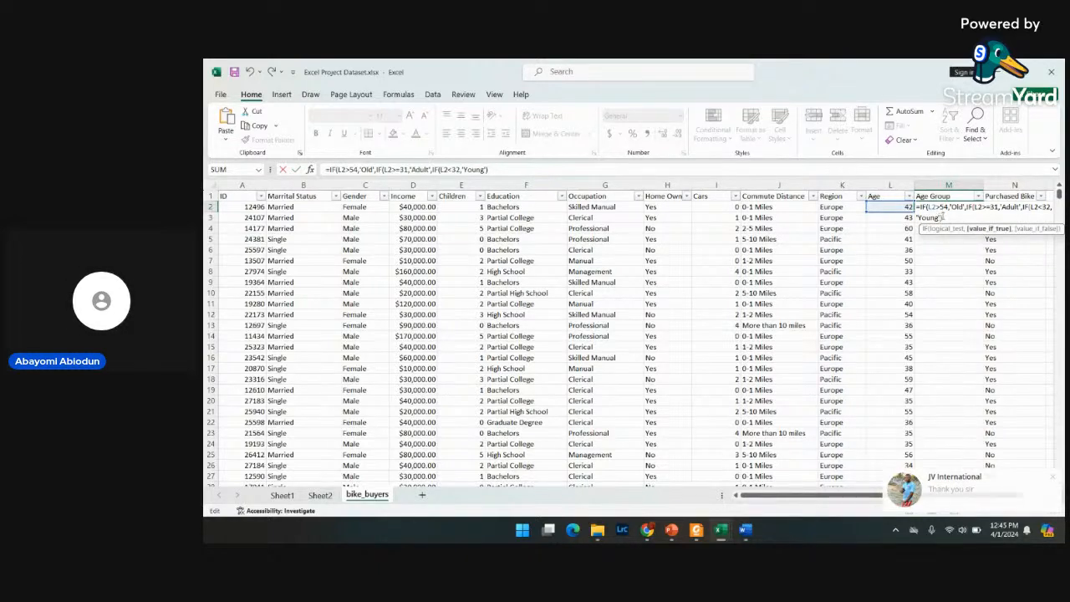
text())
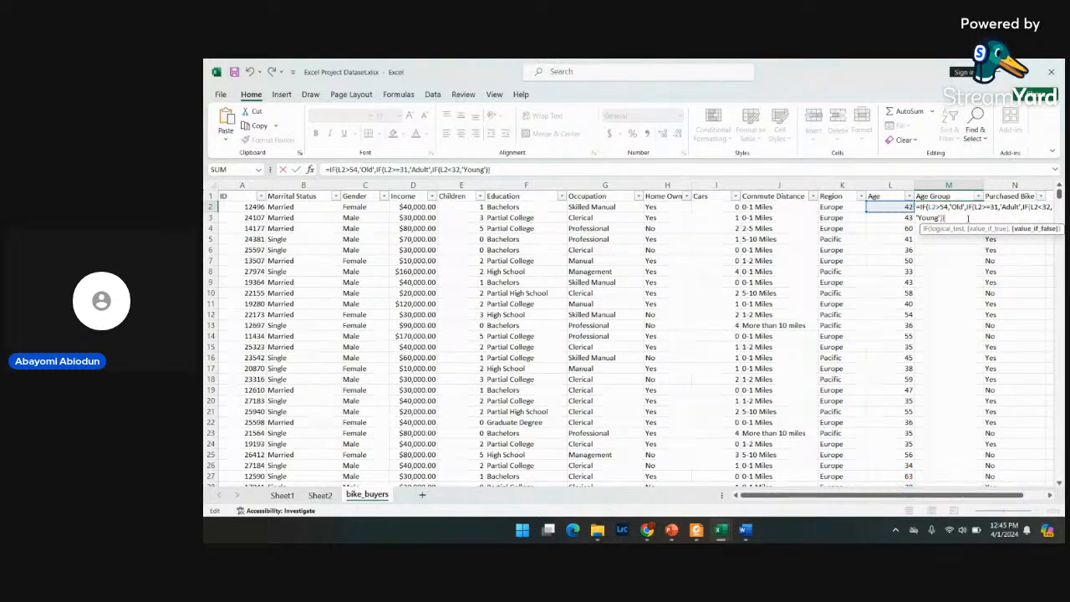
text())
key(Return)
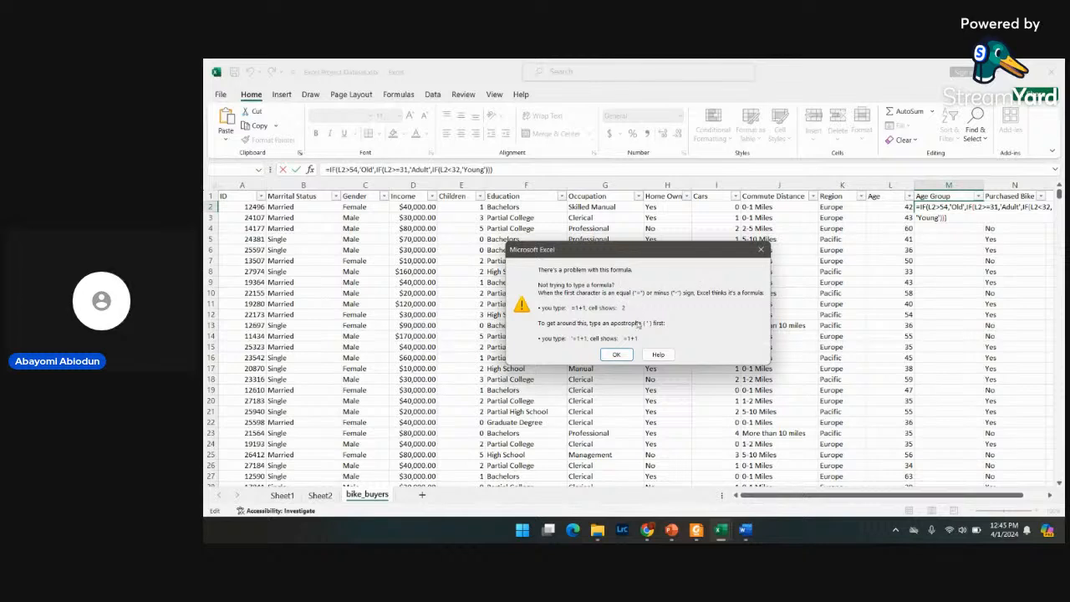
click(762, 250)
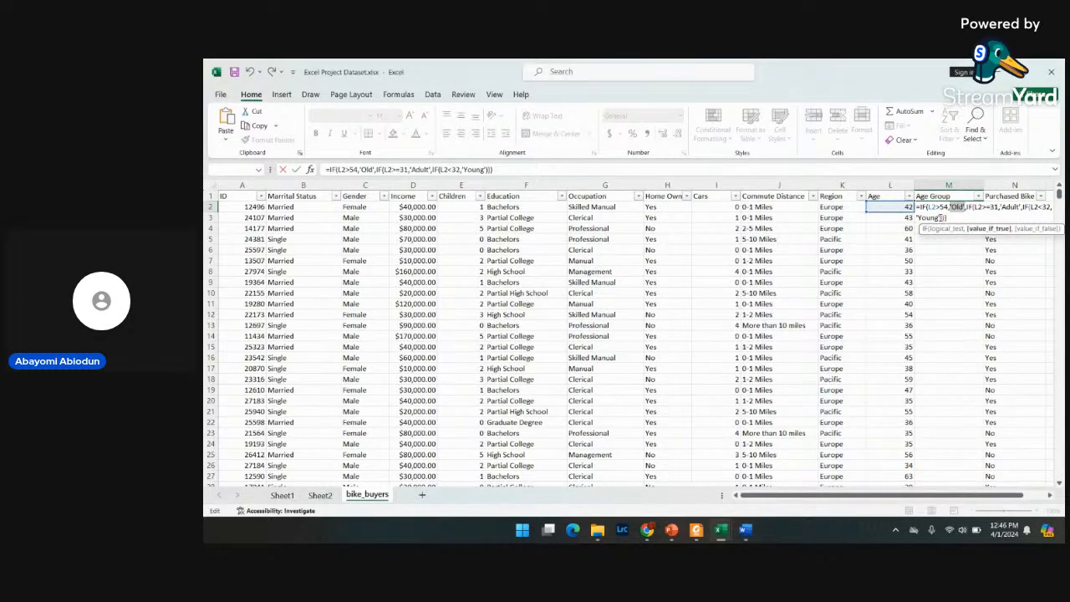
- Add 'incorrect' after 'Young' as the innermost IF's value-if-false argument and try to enter the M2 formula
click(940, 218)
text(,)
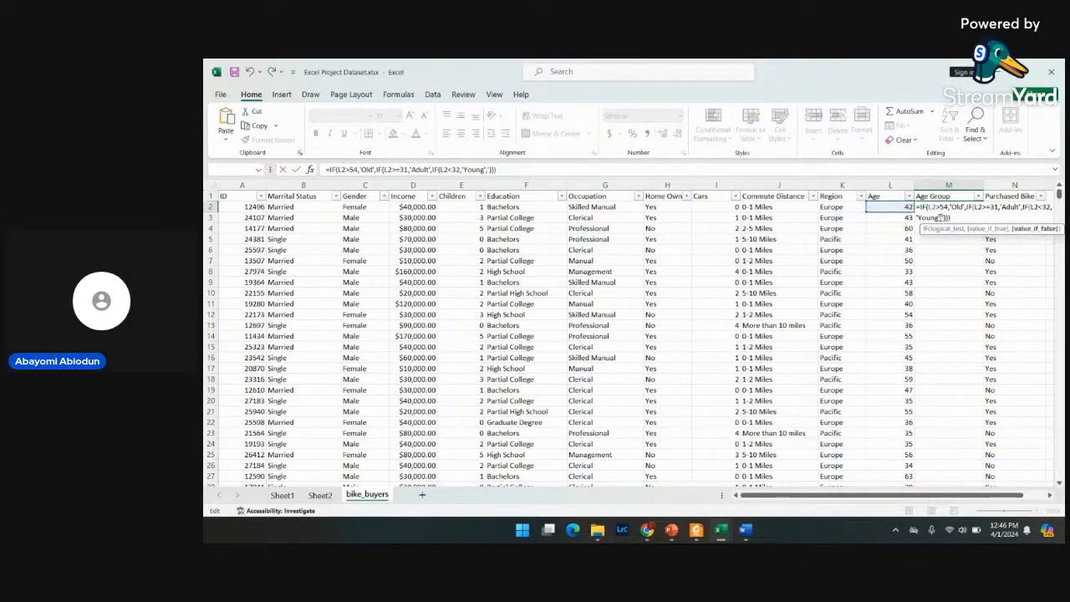
text(in)
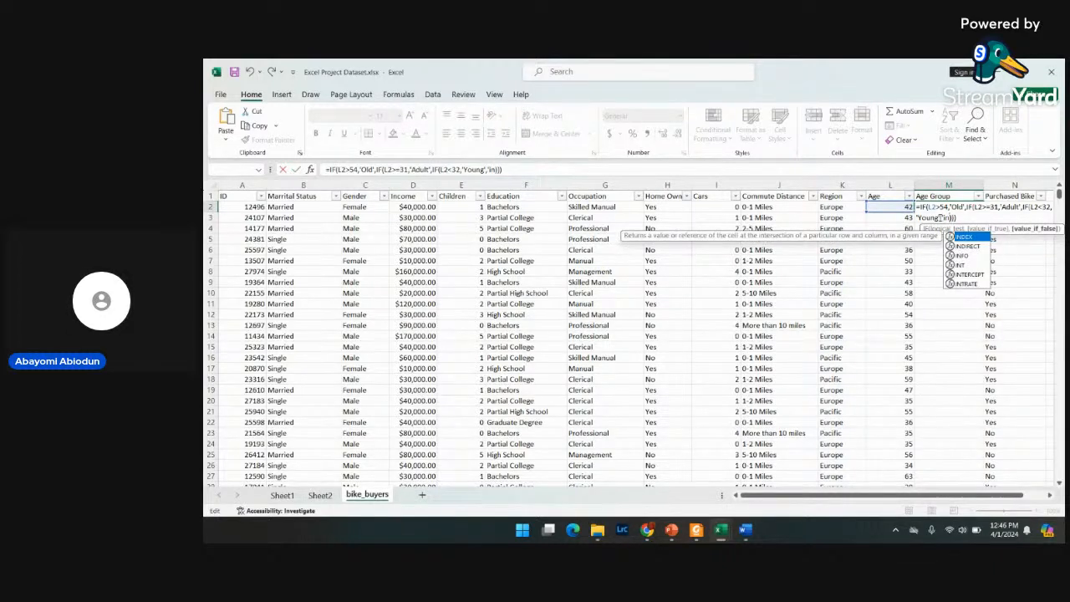
key(BackSpace)
key(BackSpace)
text('incorrect')
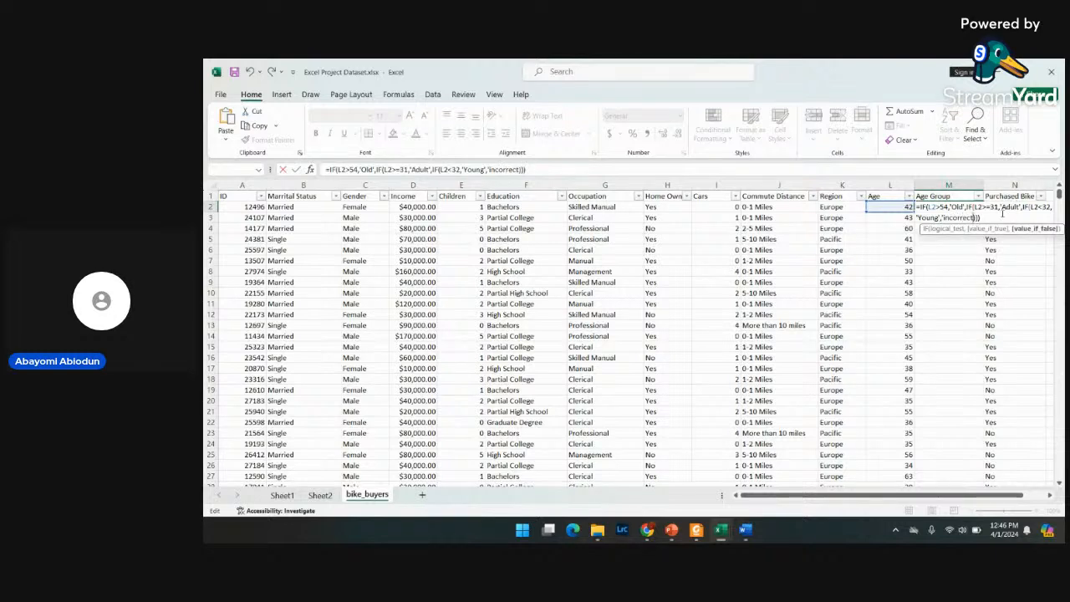
click(993, 217)
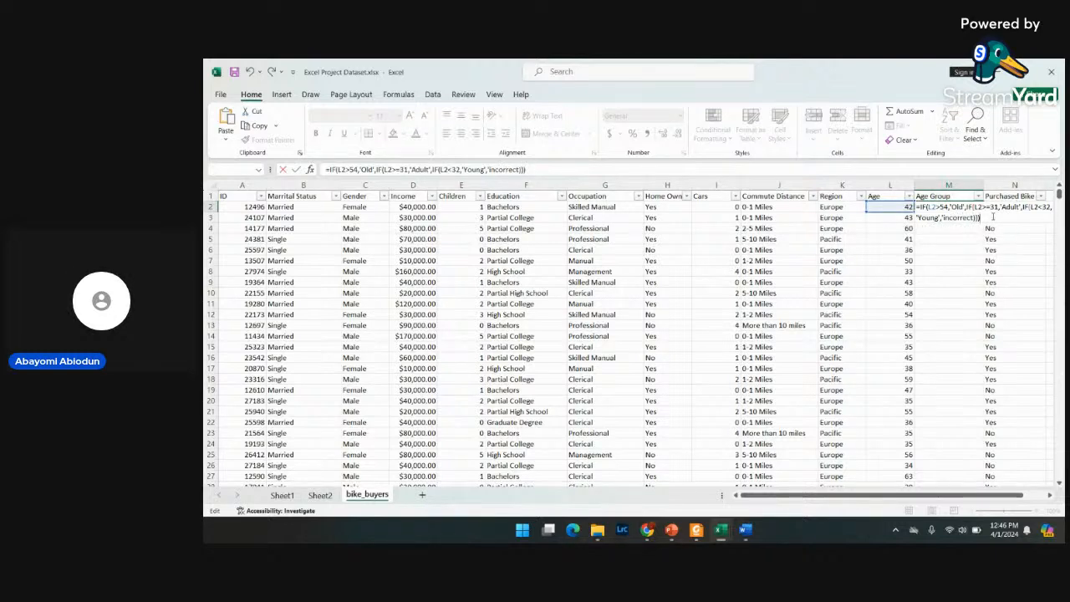
key(Return)
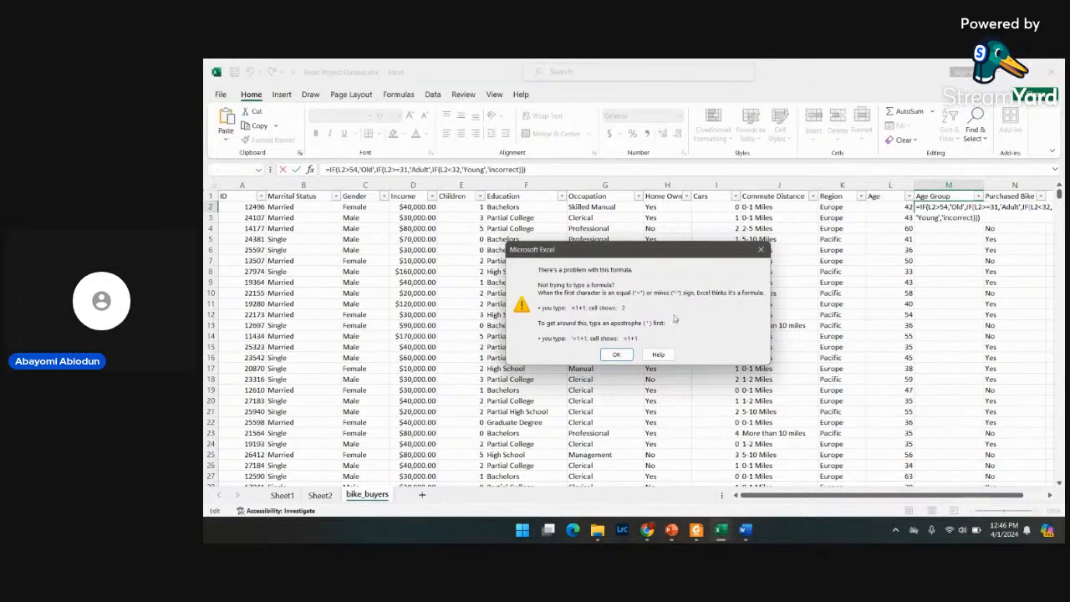
click(618, 354)
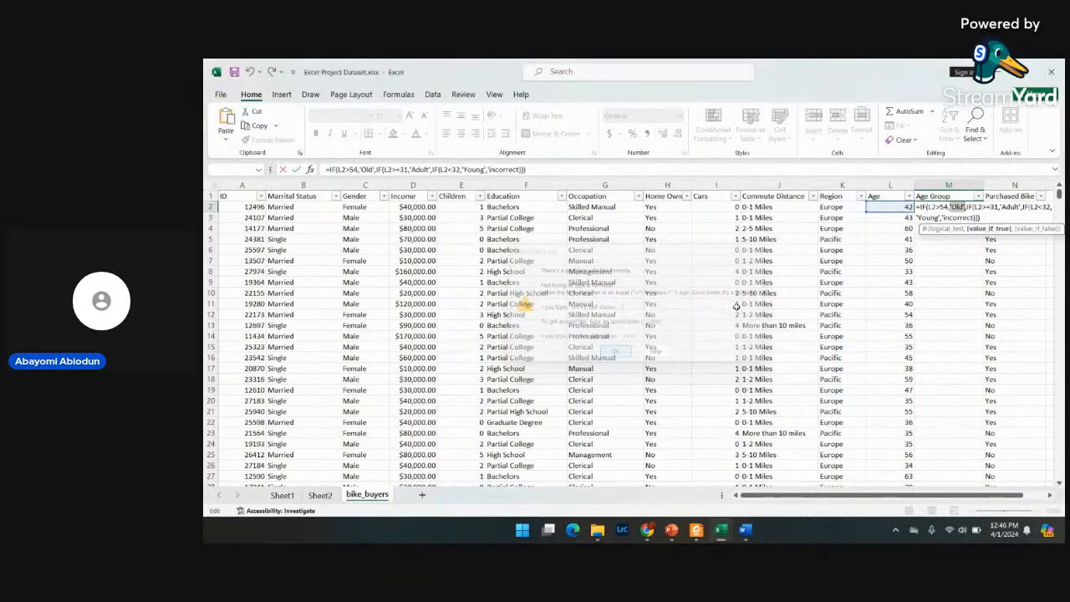
- Change the threshold of the 'Young' test to 31 in the M2 formula and try to enter it
click(983, 217)
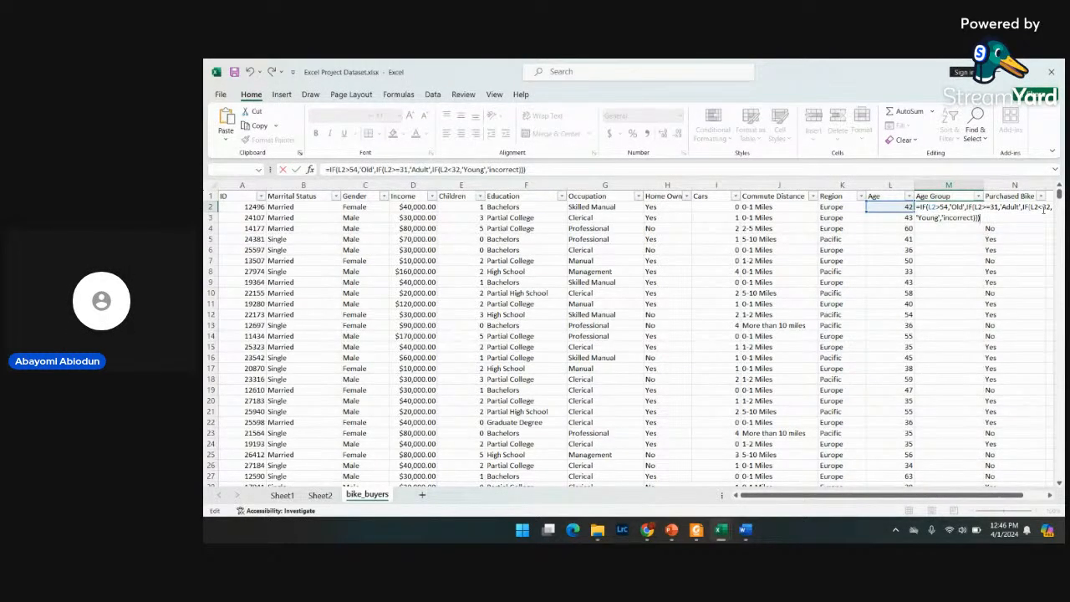
click(1050, 207)
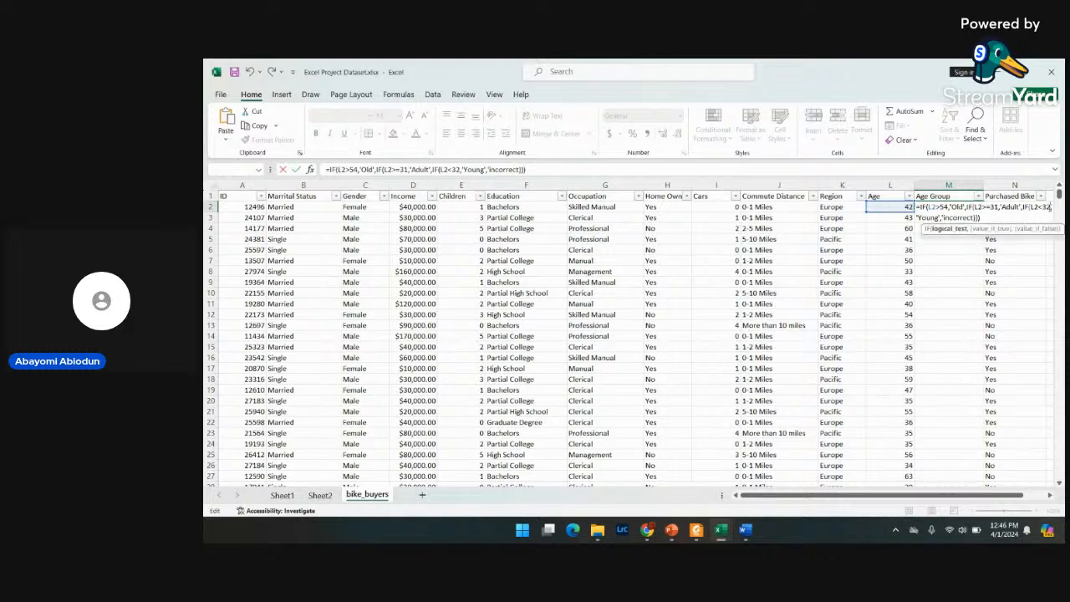
key(BackSpace)
text(1)
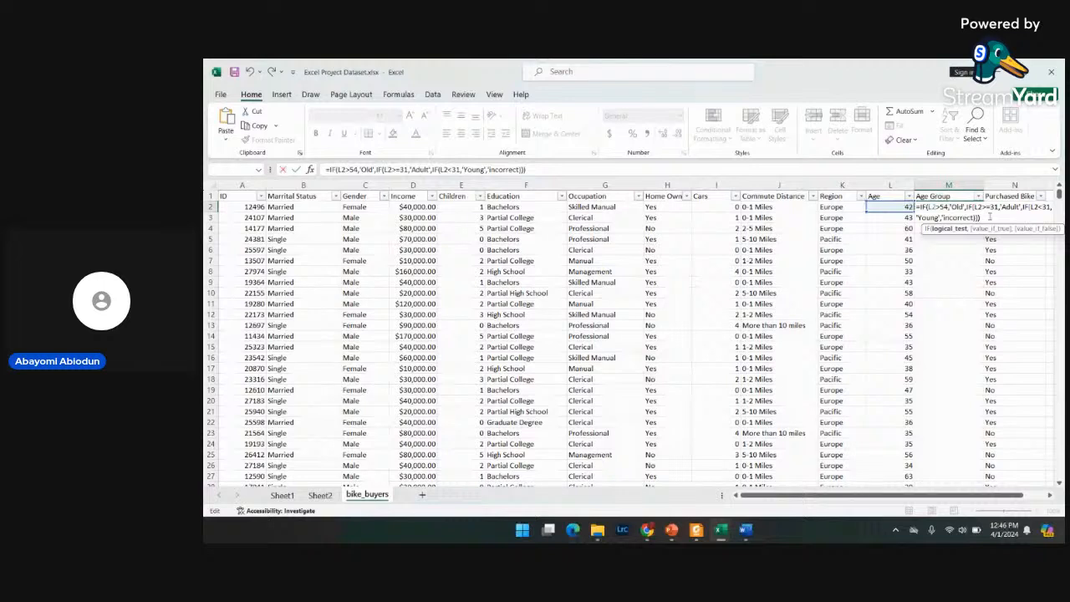
click(979, 218)
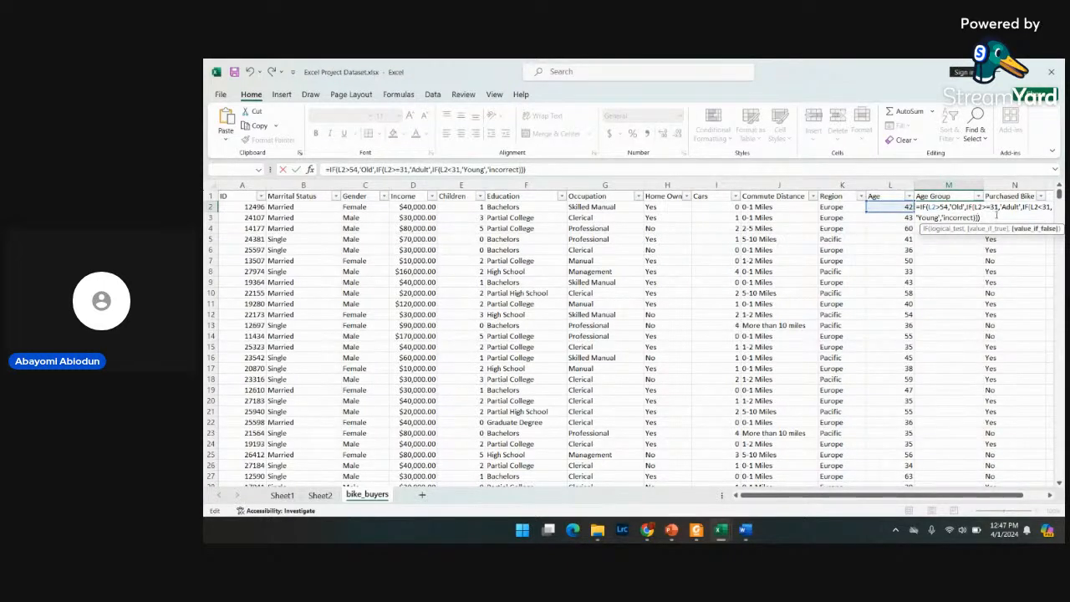
click(990, 220)
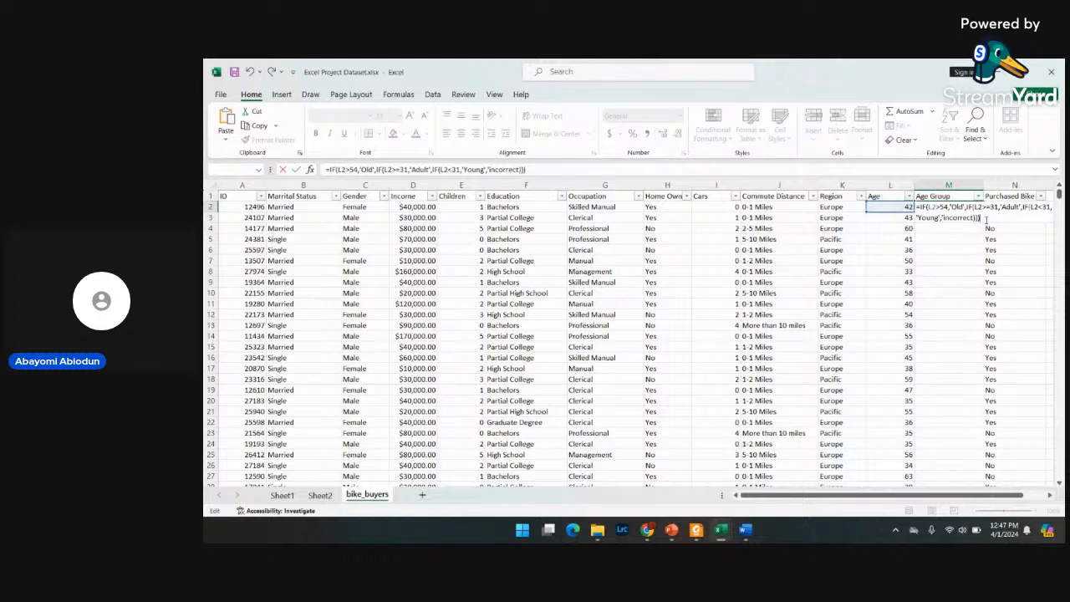
key(Return)
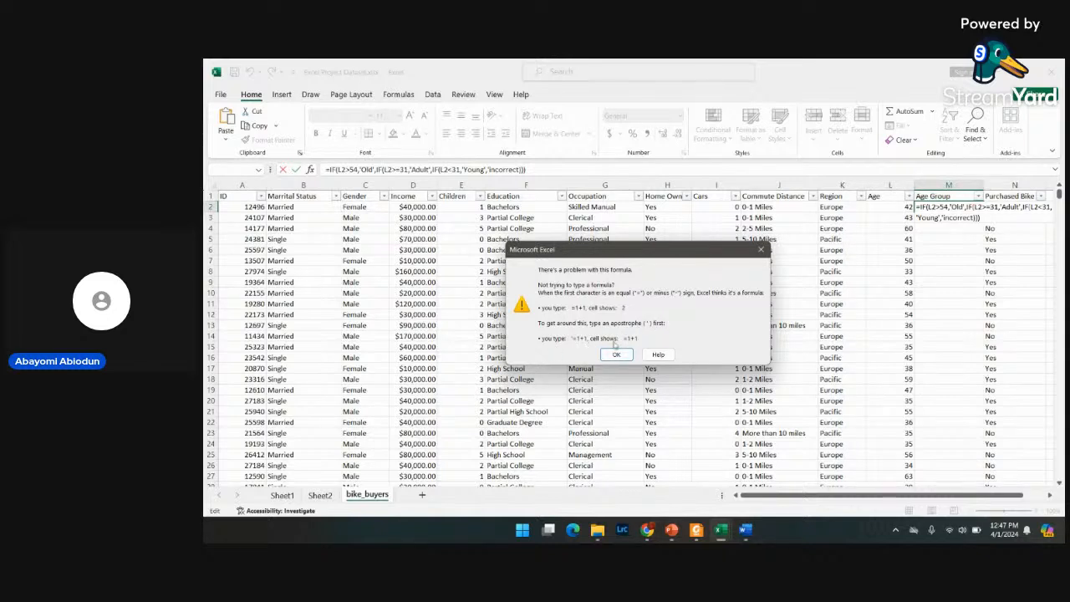
click(616, 355)
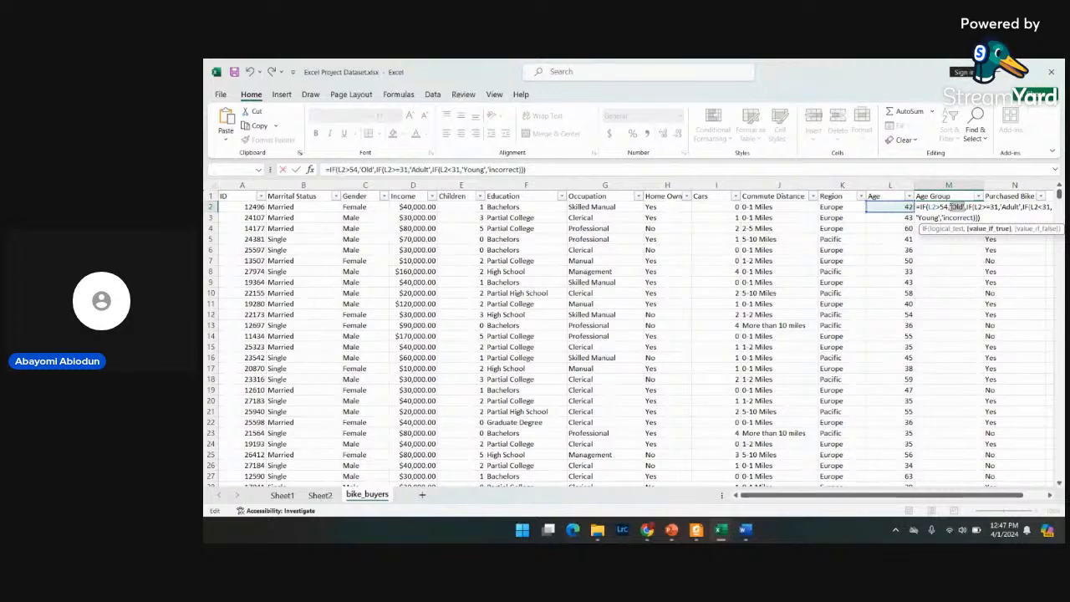
click(958, 217)
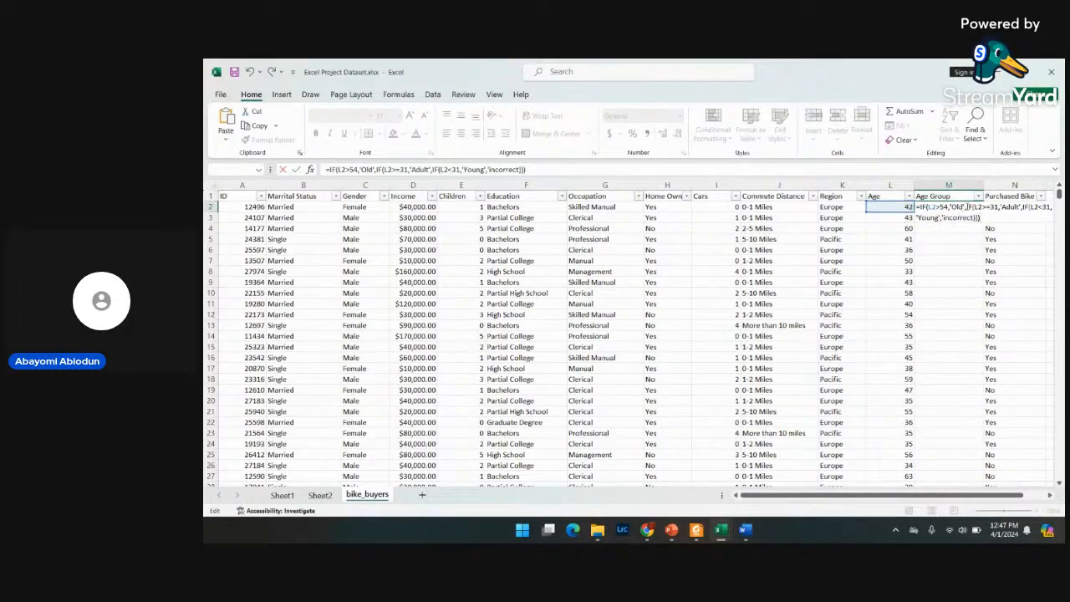
click(967, 210)
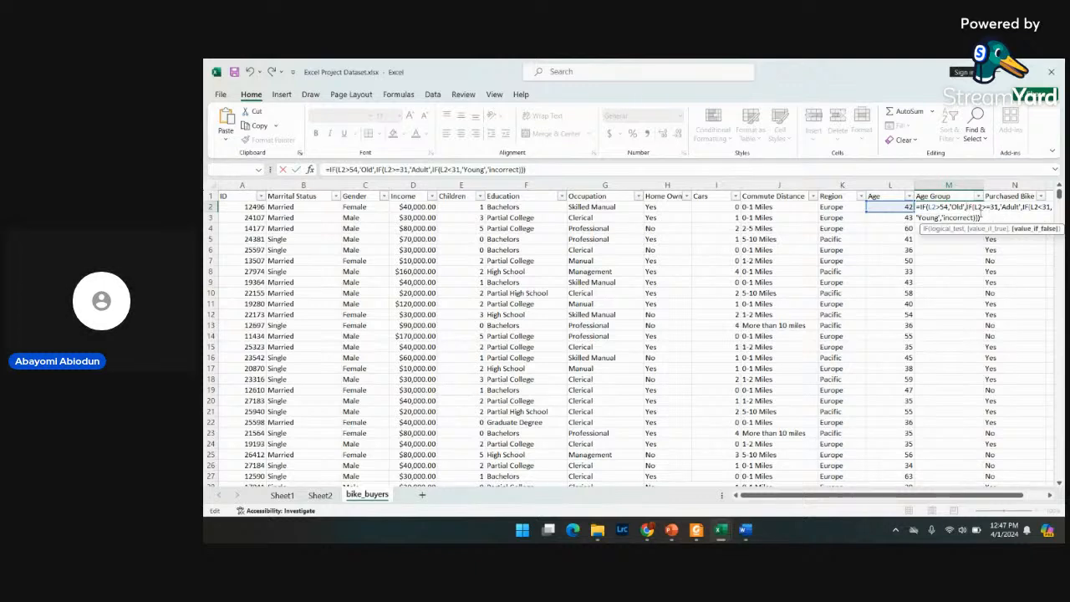
- Cut the M2 formula back to =IF(L2>54,'Old') by removing both nested IFs, and try to enter it
click(989, 215)
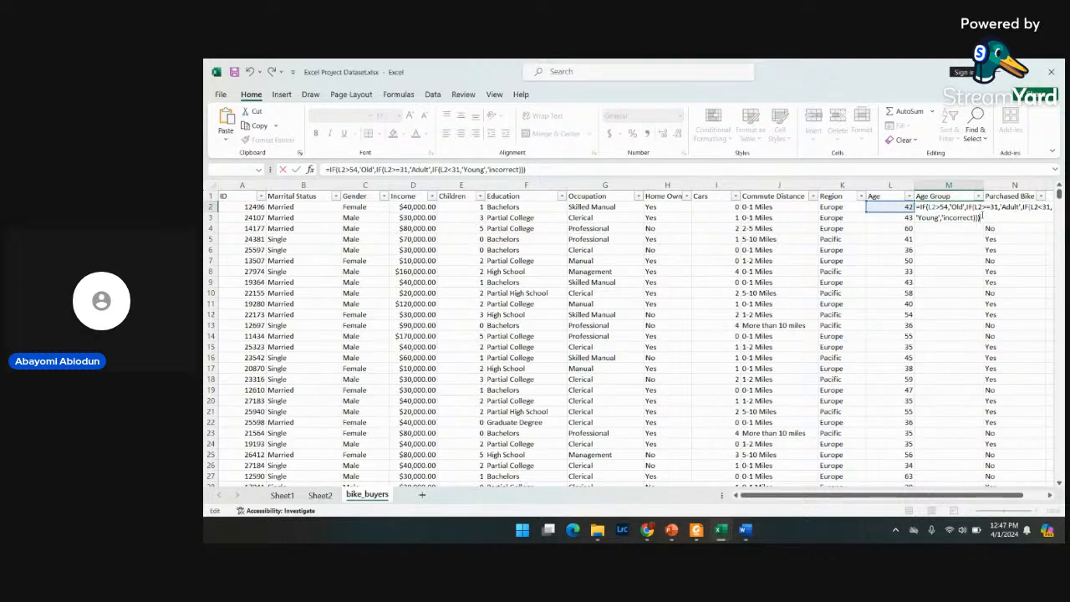
key(BackSpace)
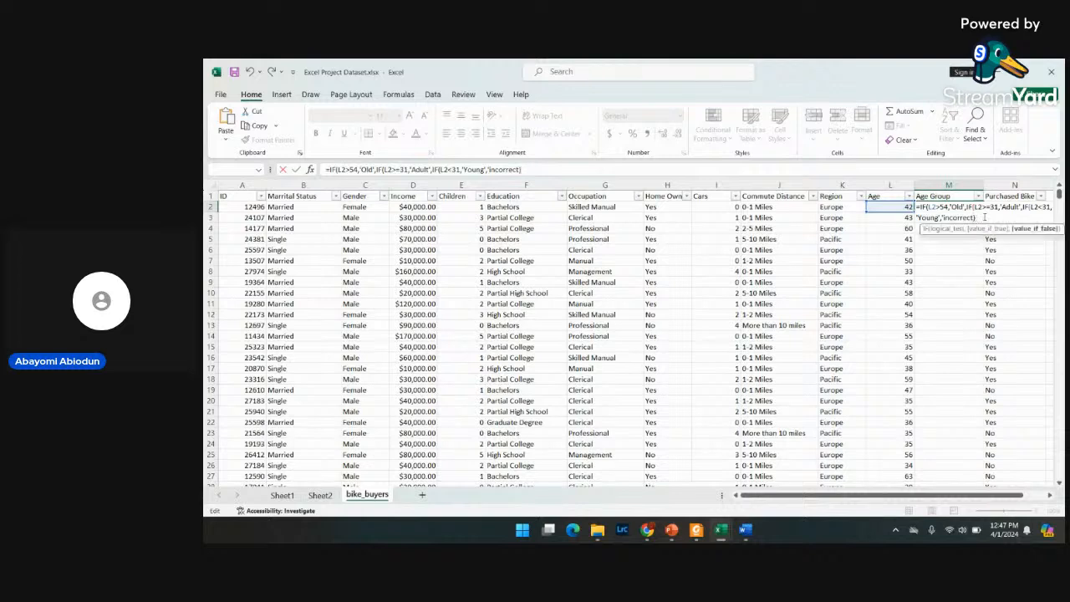
key(BackSpace)
key(BackSpace)
key(BackSpace)
key(BackSpace)
key(BackSpace)
key(BackSpace)
key(BackSpace)
key(BackSpace)
key(BackSpace)
key(BackSpace)
key(BackSpace)
key(BackSpace)
key(BackSpace)
key(BackSpace)
key(BackSpace)
key(BackSpace)
key(BackSpace)
key(BackSpace)
key(BackSpace)
key(BackSpace)
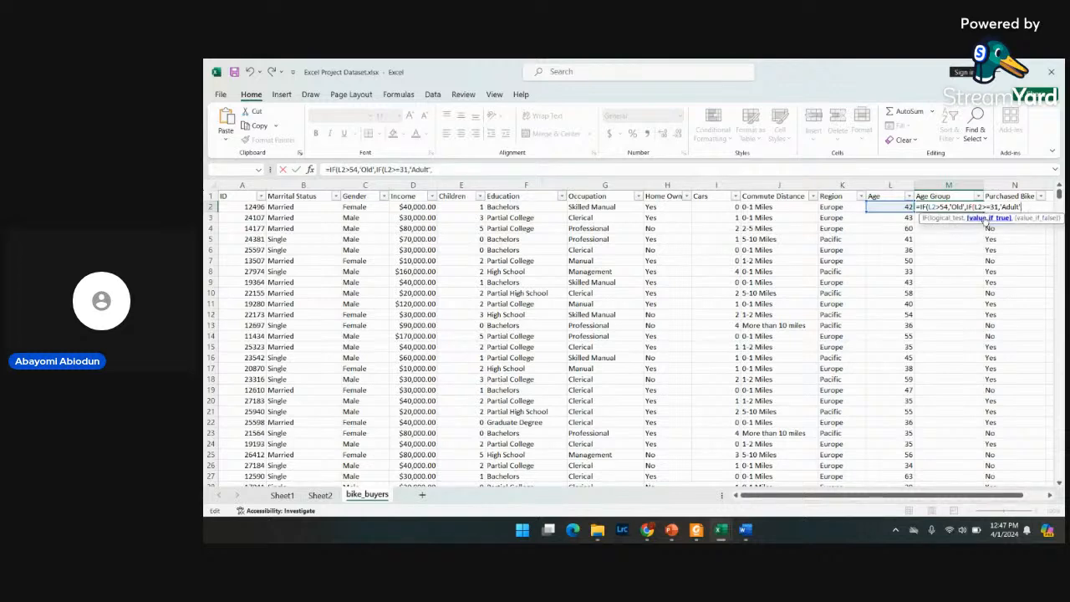
key(BackSpace)
key(BackSpace)
key(BackSpace)
key(BackSpace)
key(BackSpace)
key(BackSpace)
key(BackSpace)
key(BackSpace)
key(BackSpace)
key(BackSpace)
key(BackSpace)
key(BackSpace)
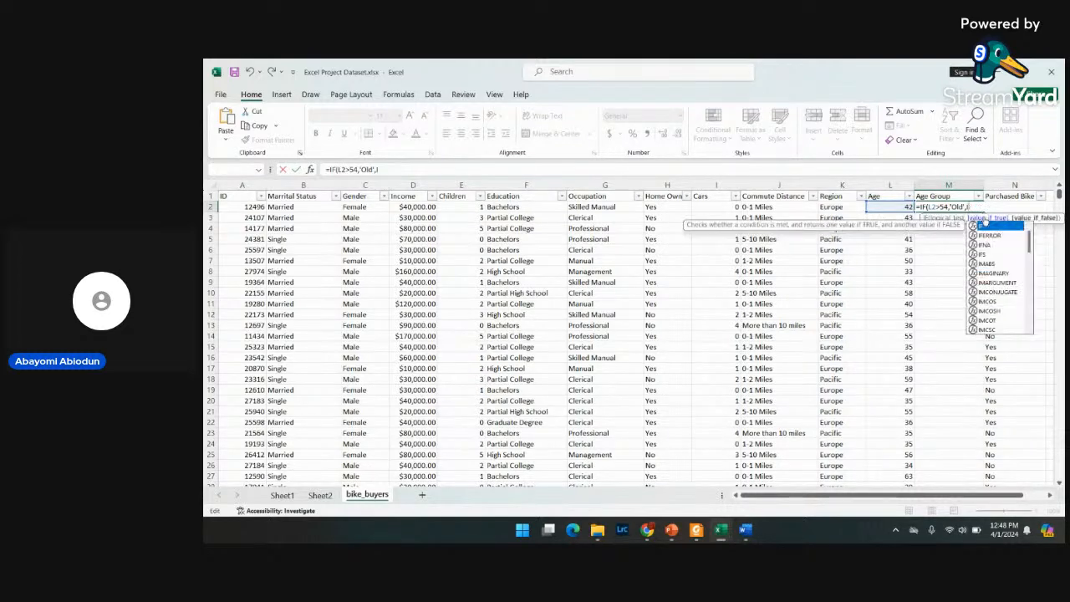
key(BackSpace)
text())
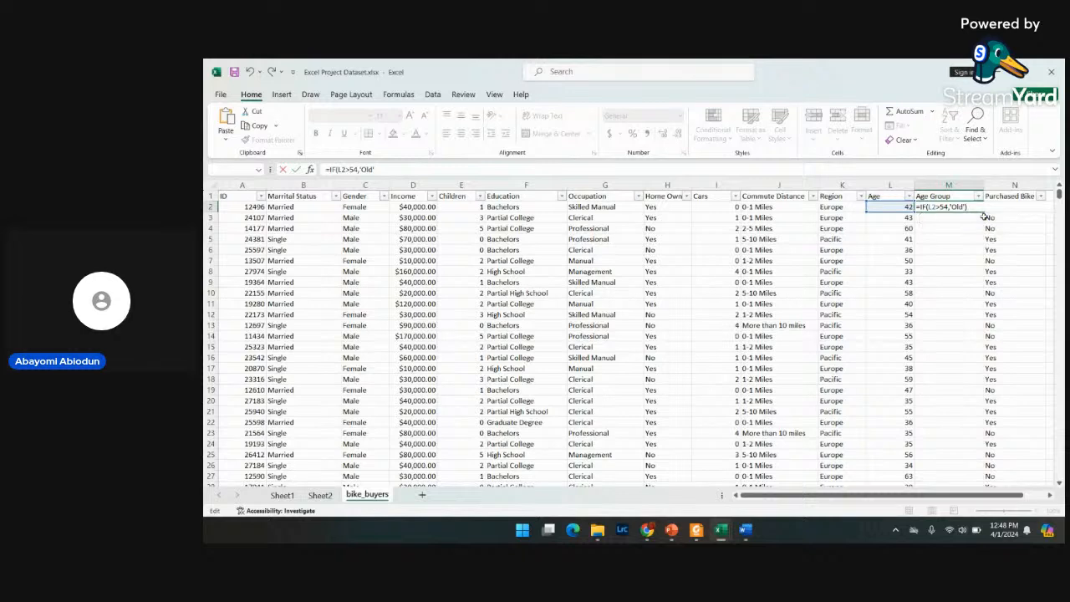
key(Return)
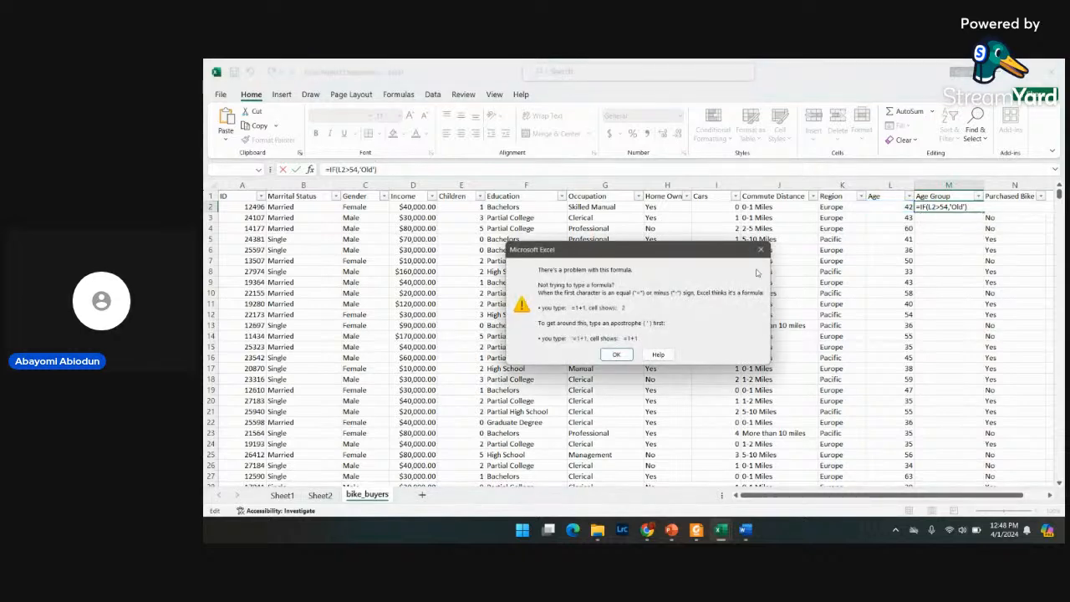
click(616, 354)
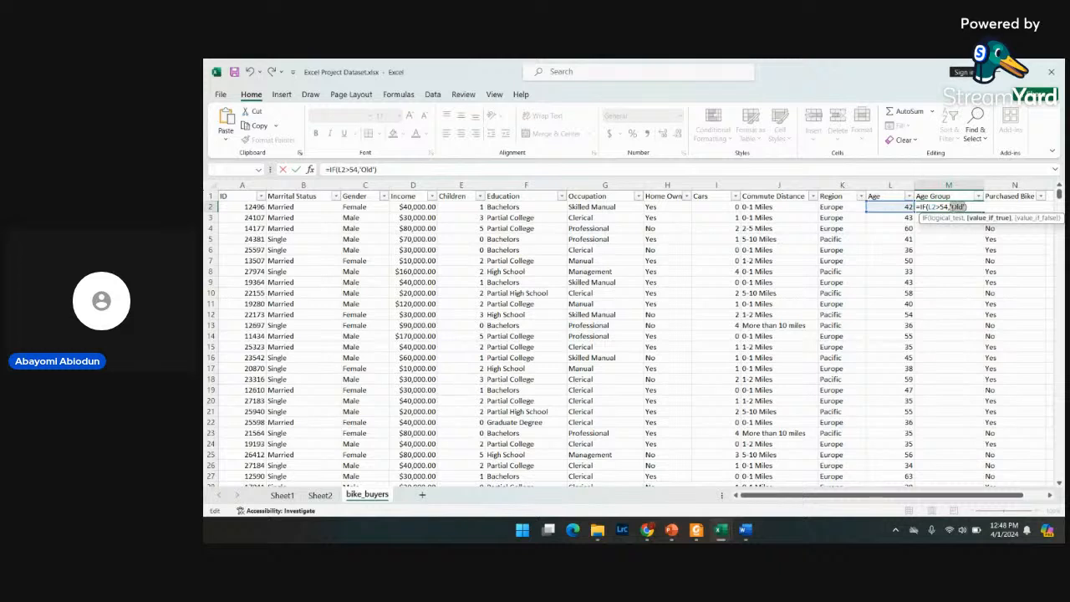
- Replace the single quotes around Old with double quotes and enter the M2 formula as =IF(L2>54,"Old")
click(951, 207)
key(BackSpace)
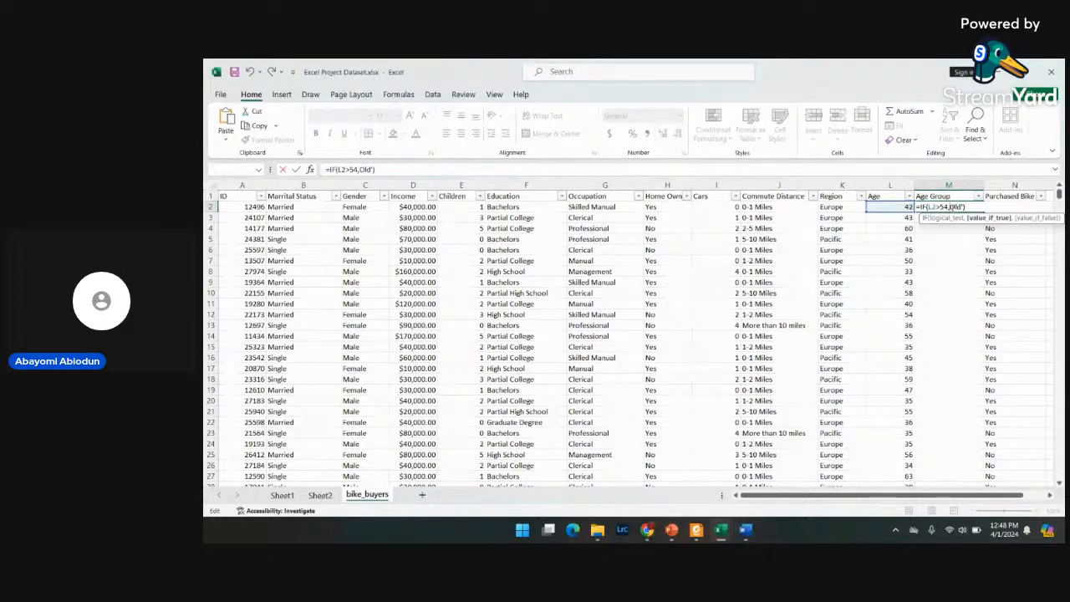
text(")
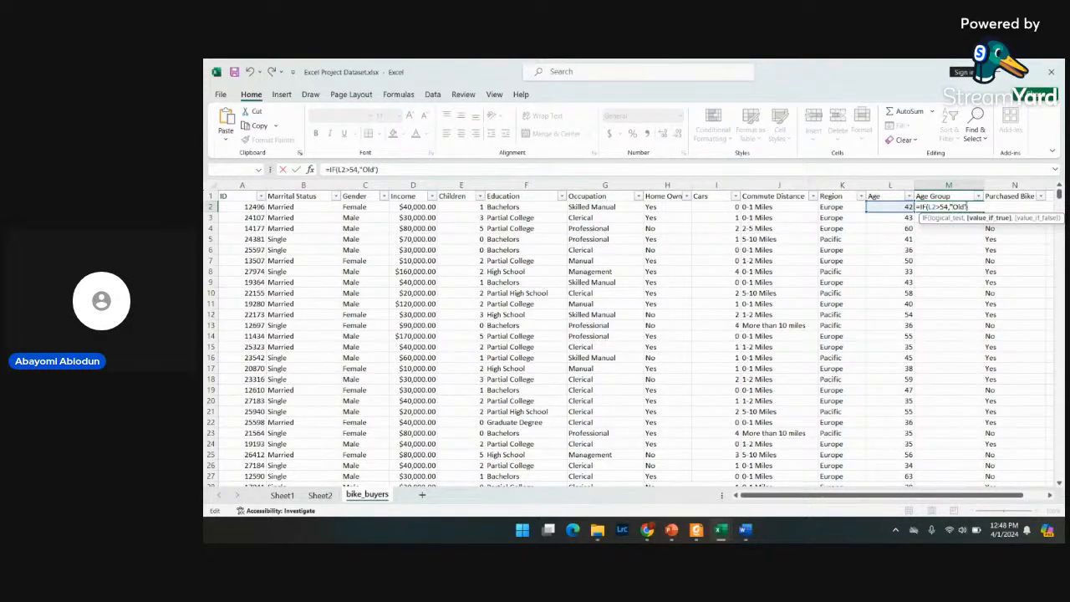
key(BackSpace)
text(")
key(Return)
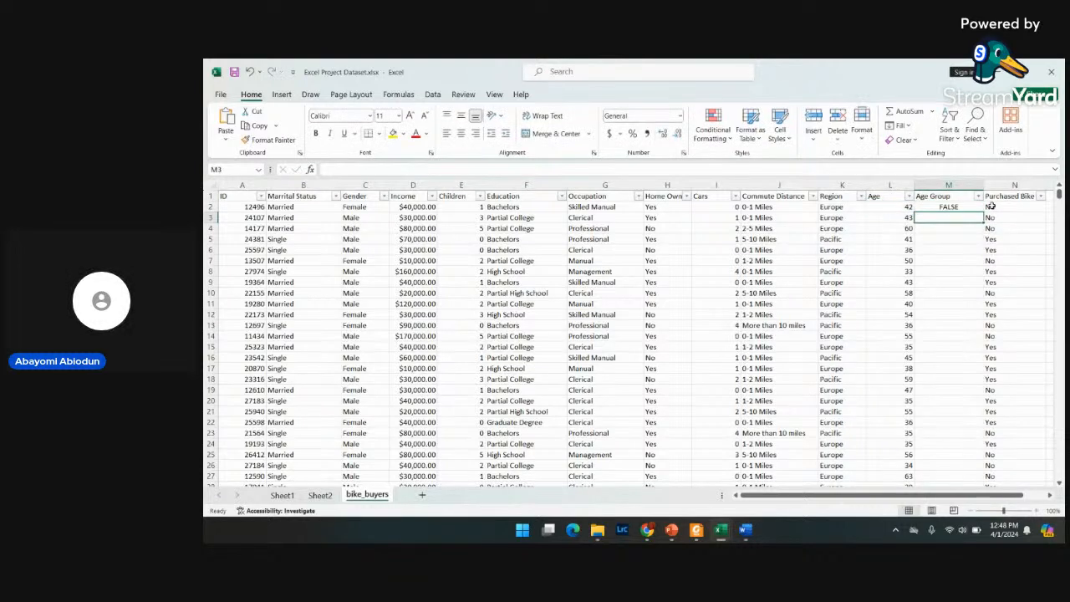
- Add a nested IF testing L2>=31 with the result "Adult" as the value-if-false argument of the M2 formula
click(944, 207)
double_click(969, 207)
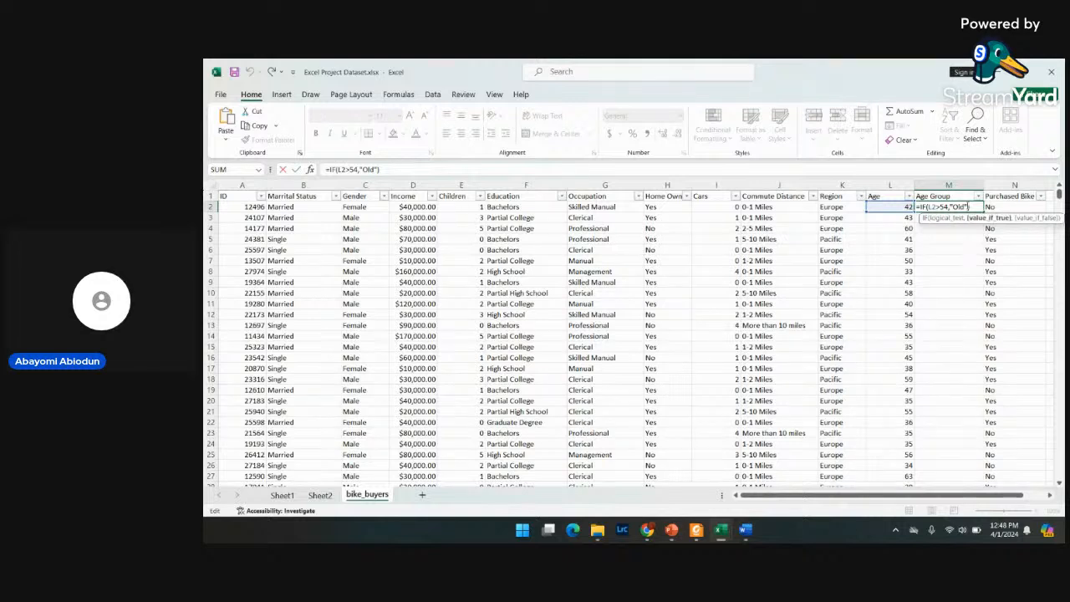
text(,I)
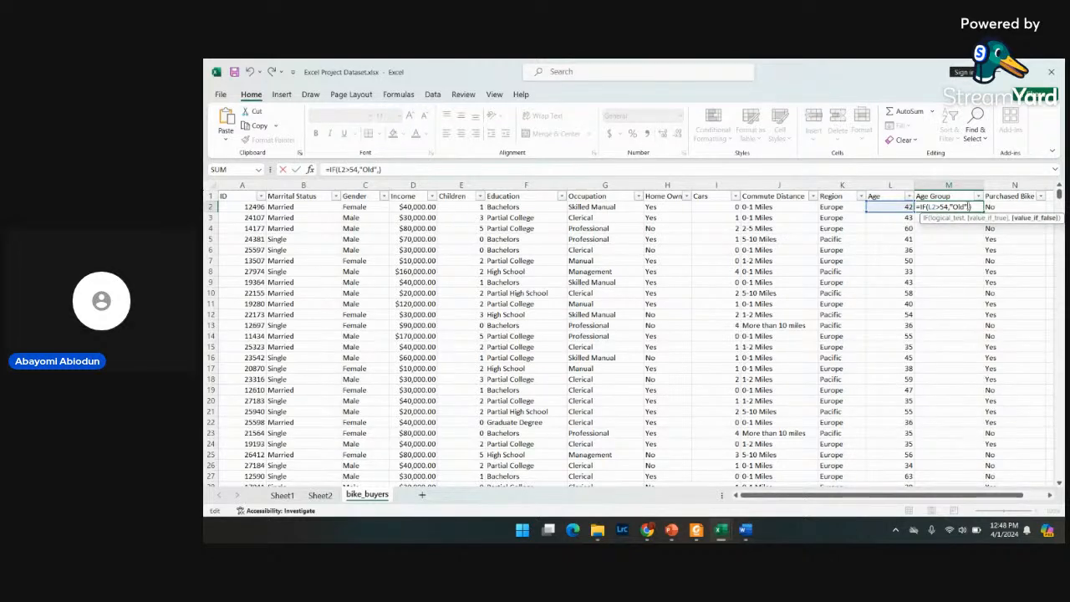
text(F)
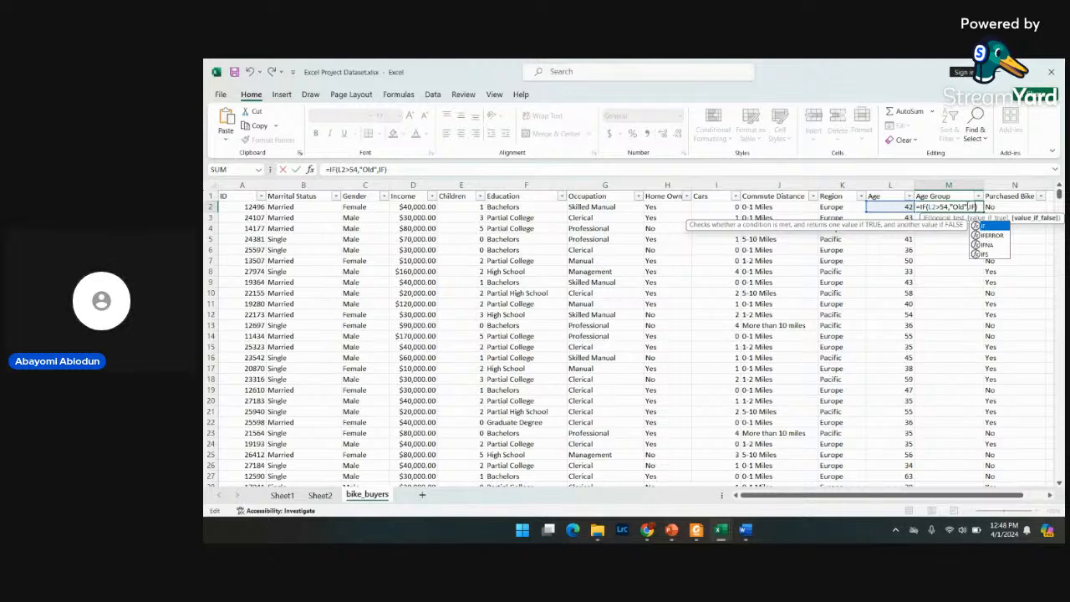
text(()
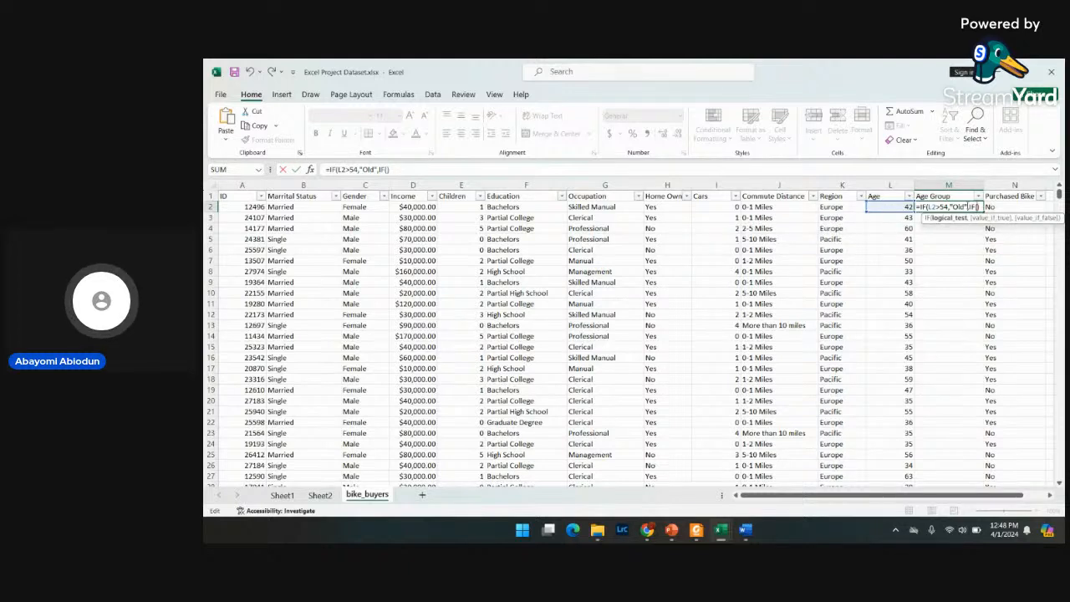
text(L2)
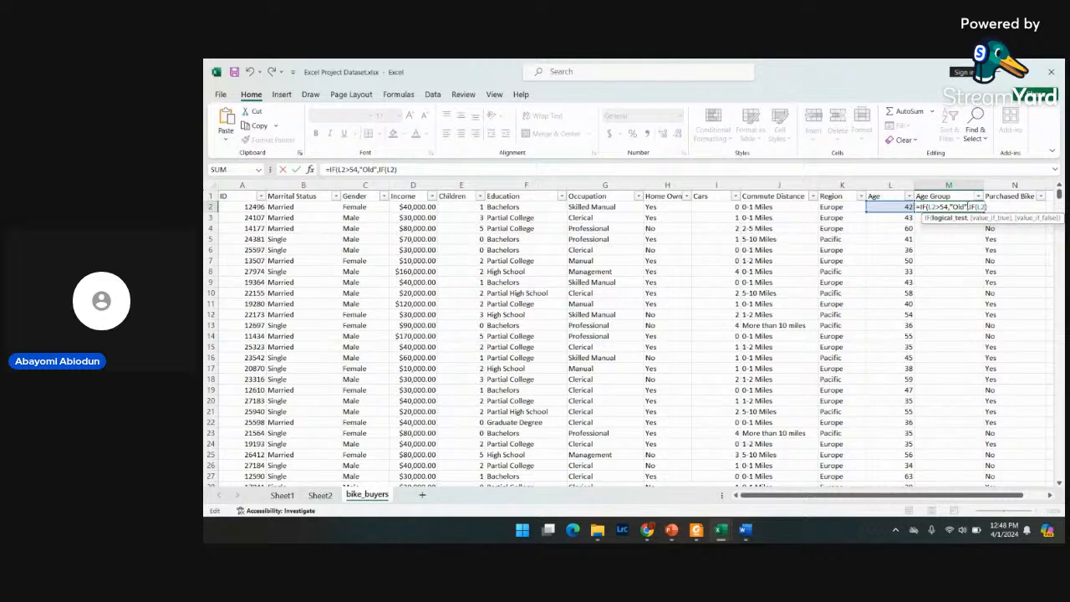
text(>=)
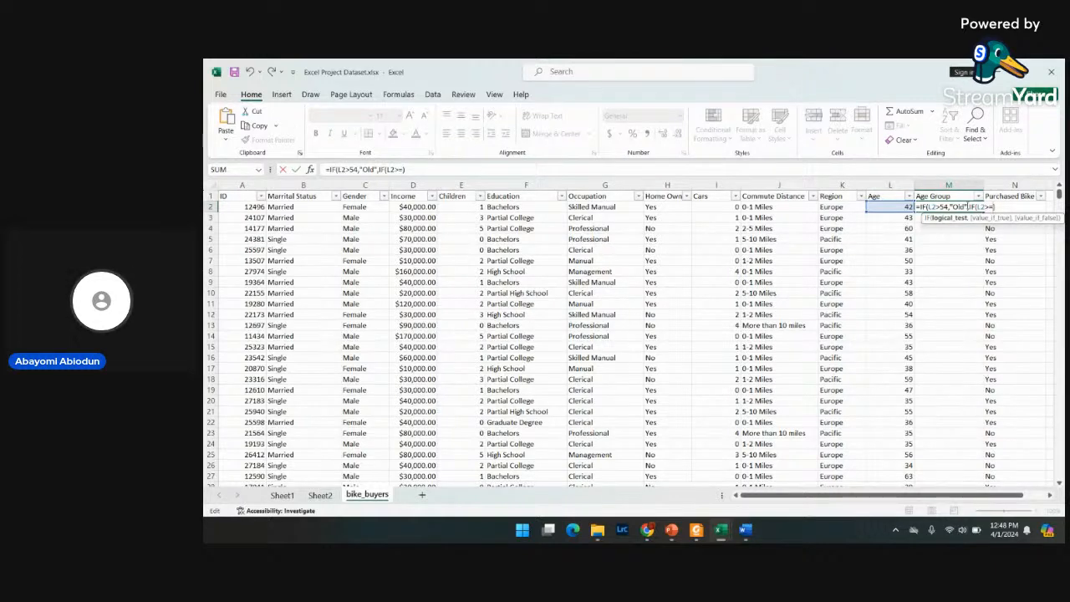
text(31)
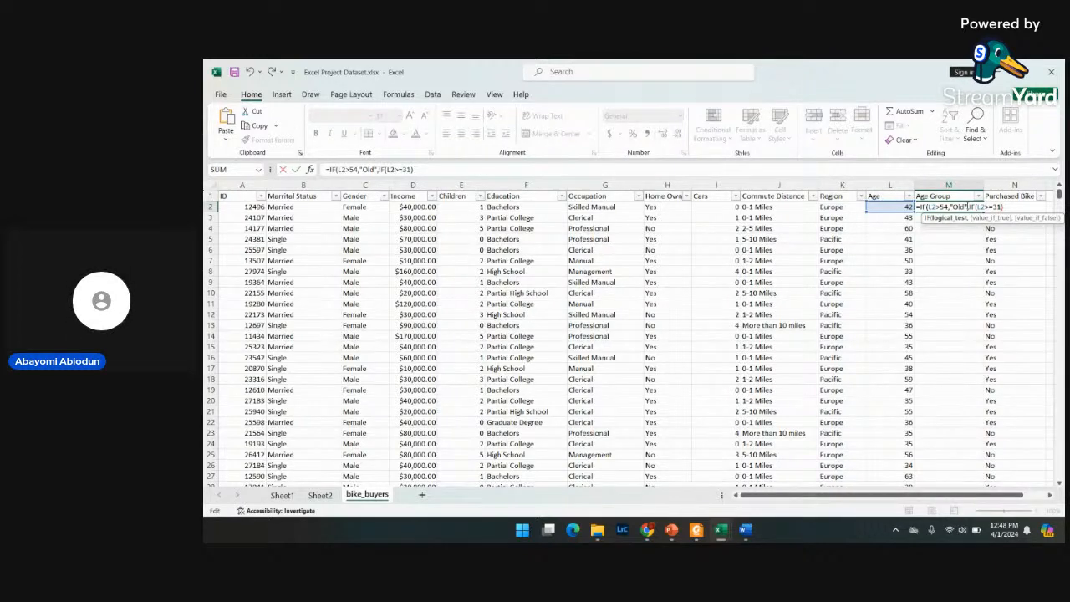
text(,"Adult"))
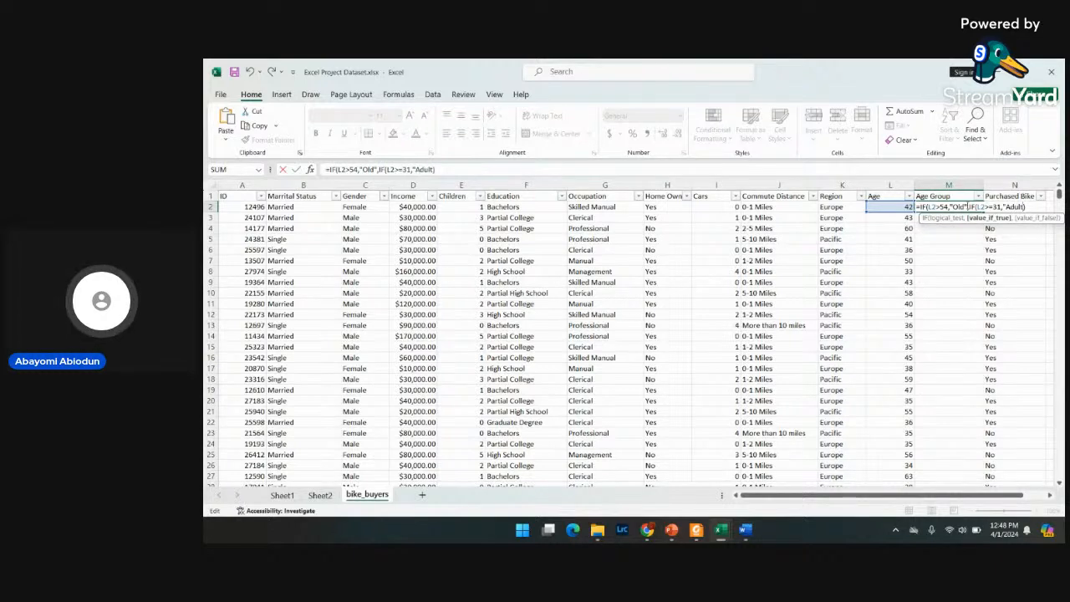
- Nest a third IF after "Adult" in the M2 formula, testing L2<31 with the result "Young"
text(",IF)
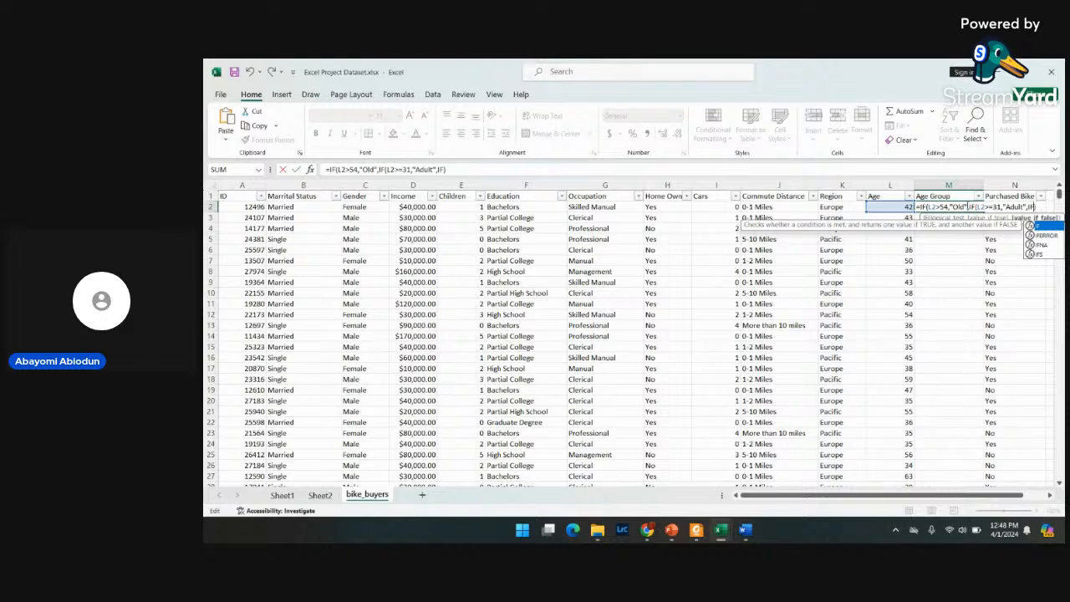
text(()
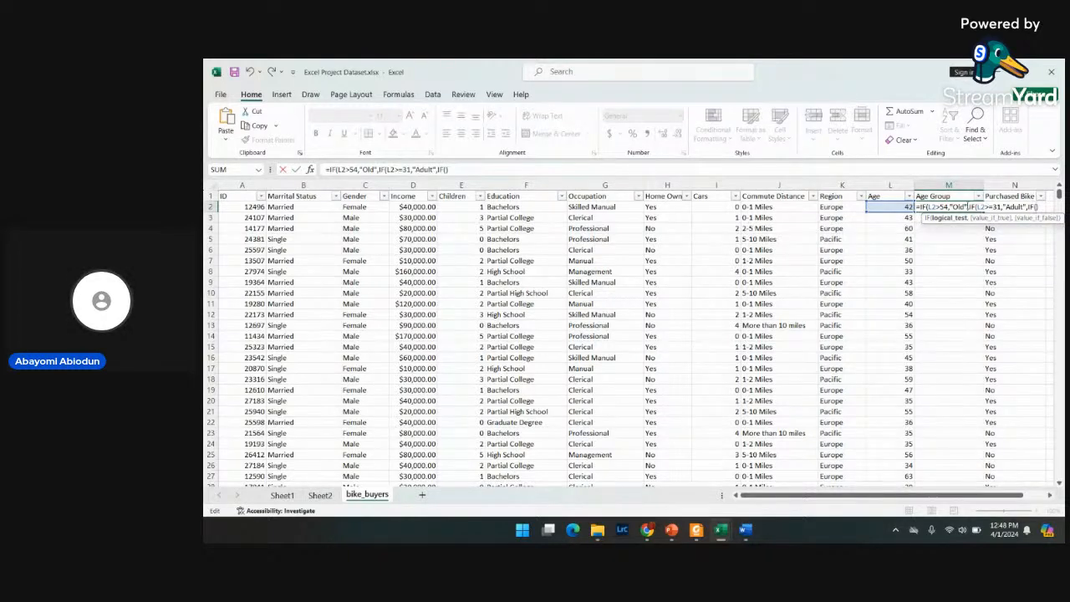
text(L2)
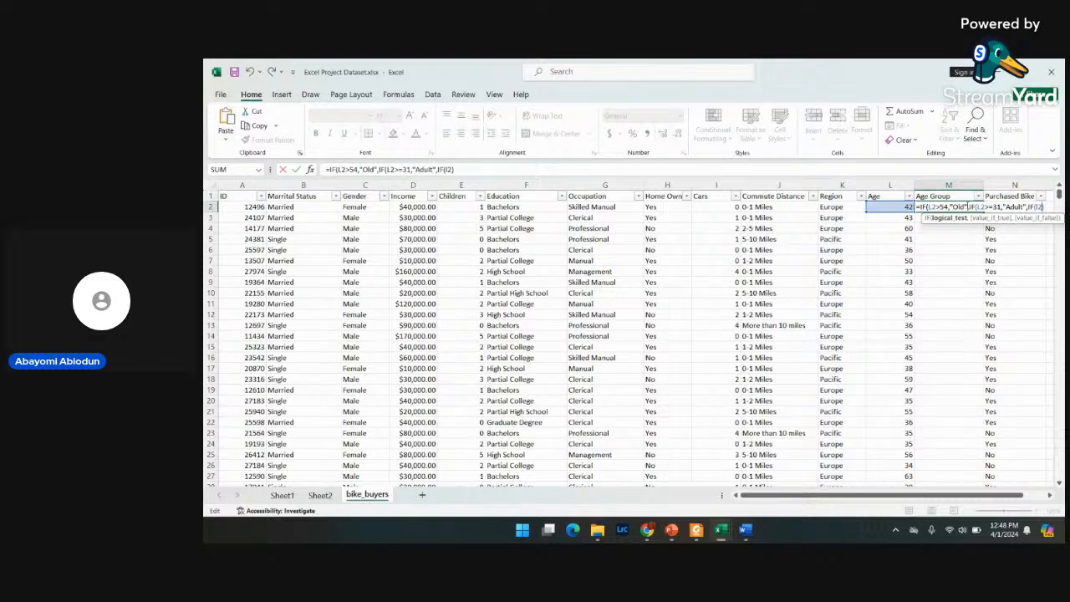
text(<31)
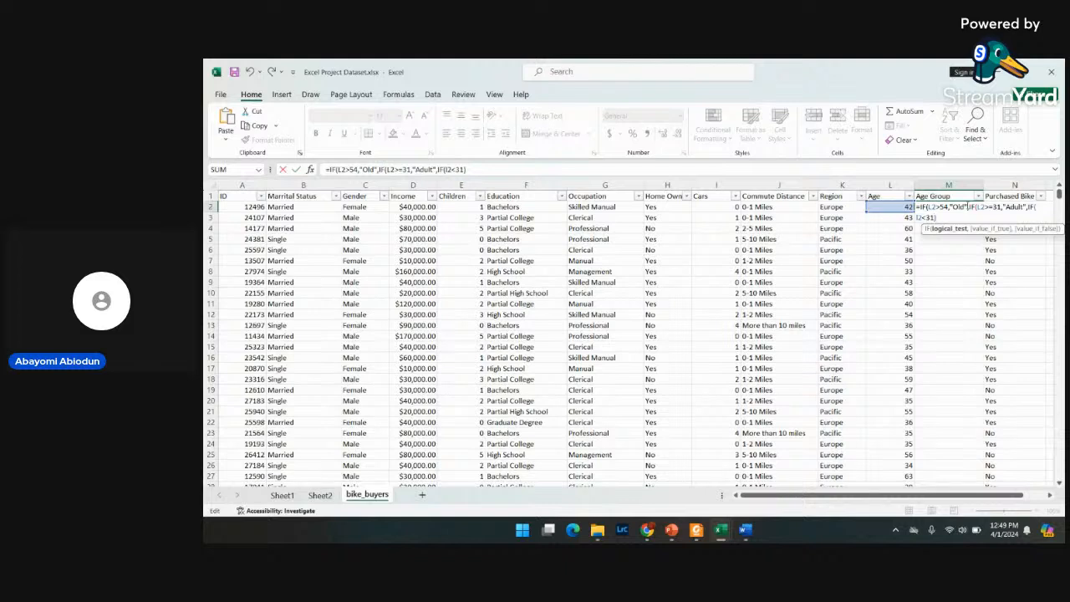
text(,")
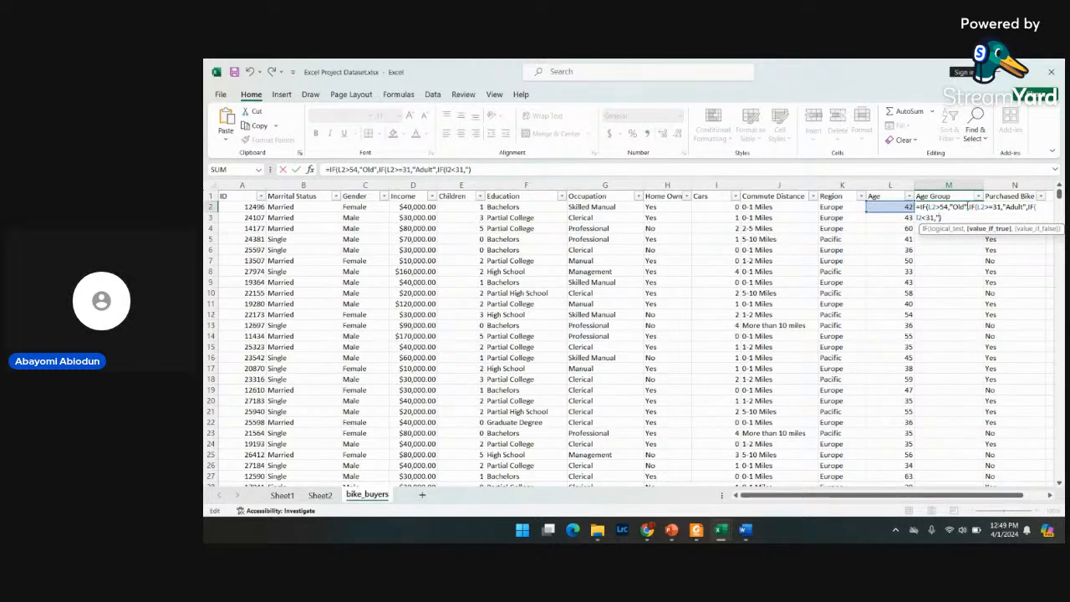
text(Young",)
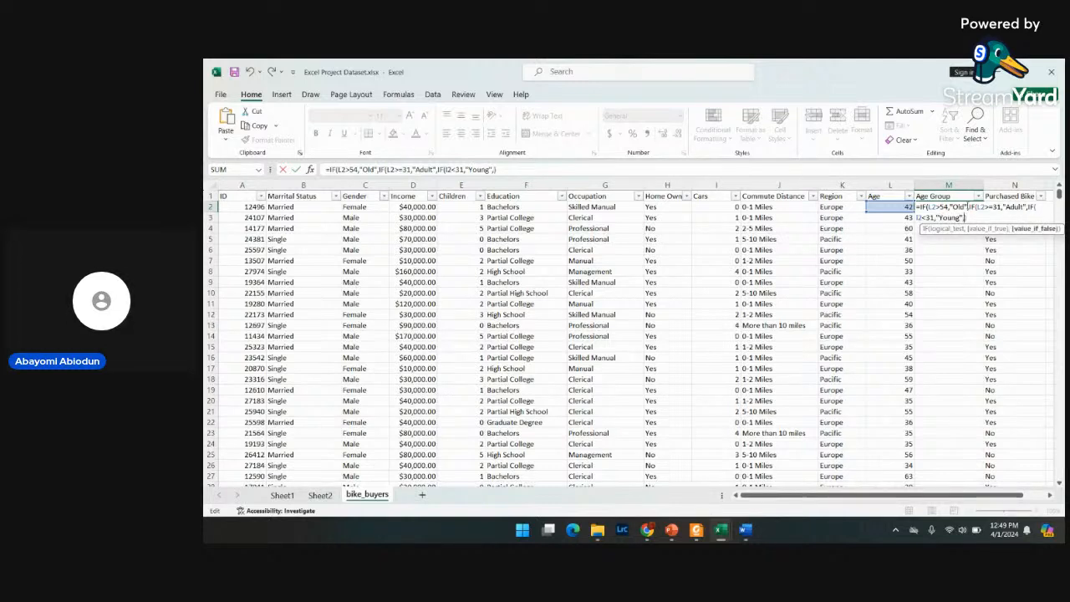
- Add "incorrect" as the innermost IF's value-if-false argument and enter the M2 formula
text(")
text(incorrce)
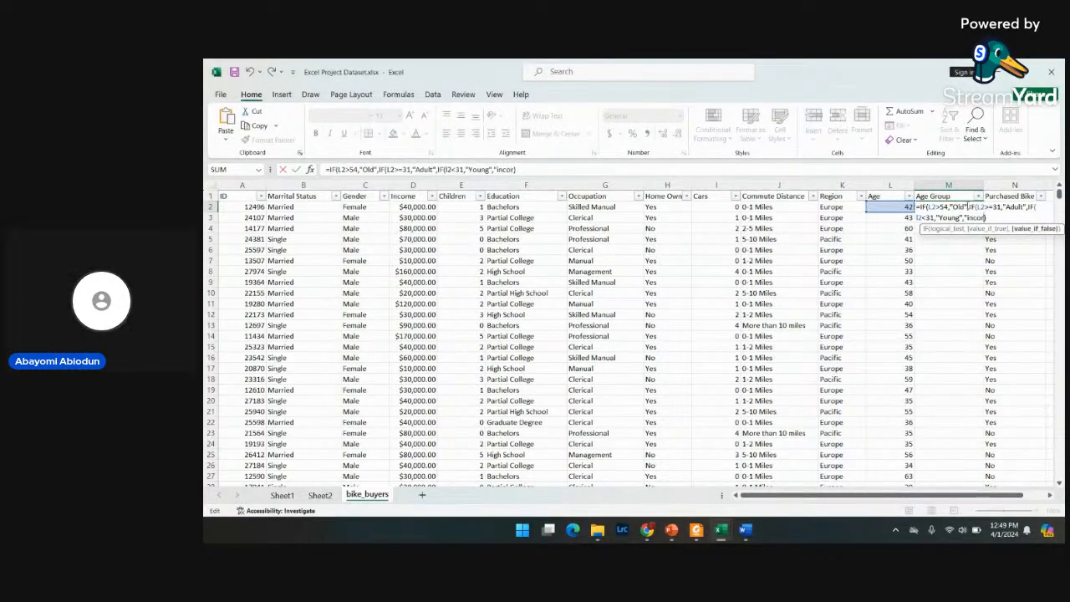
key(BackSpace)
key(BackSpace)
key(BackSpace)
text(e)
key(BackSpace)
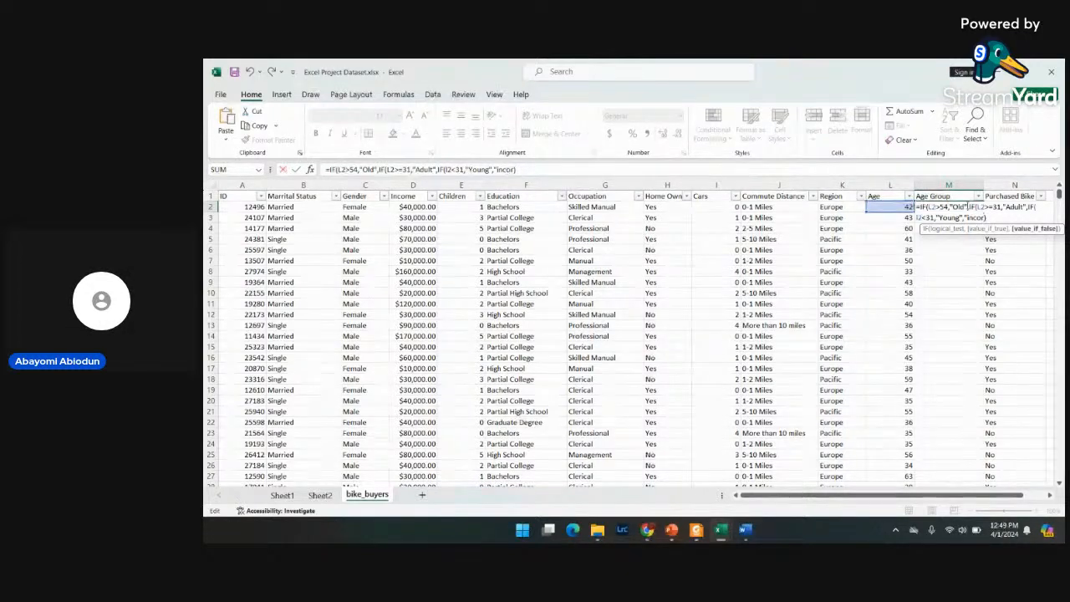
text(rect)
key(Return)
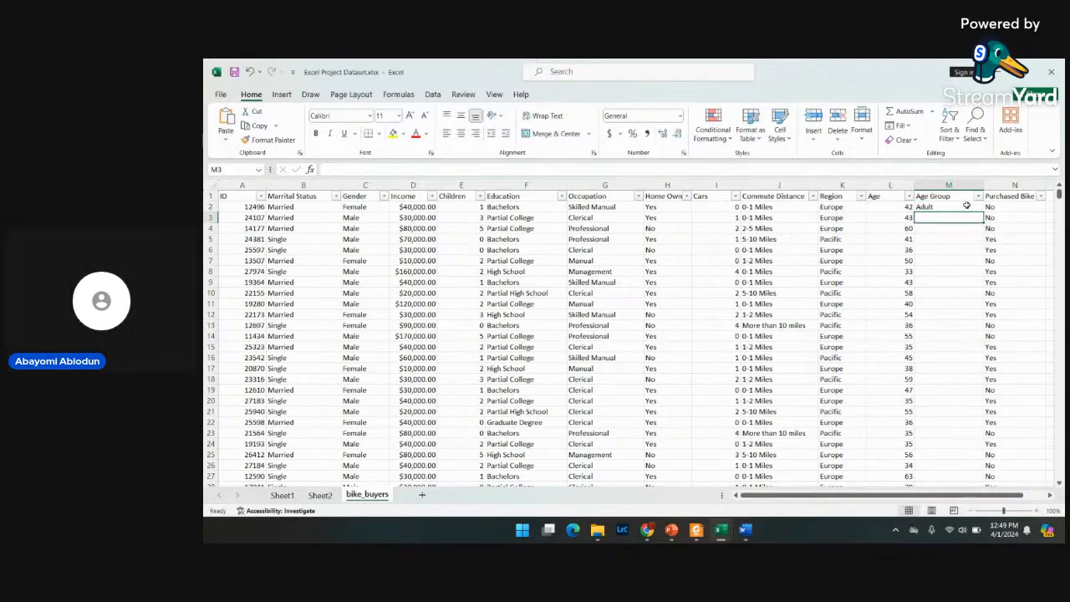
- Change the result texts in the M2 formula to "Old Age", "Adult Age" and "Young Age", and enter it
click(967, 205)
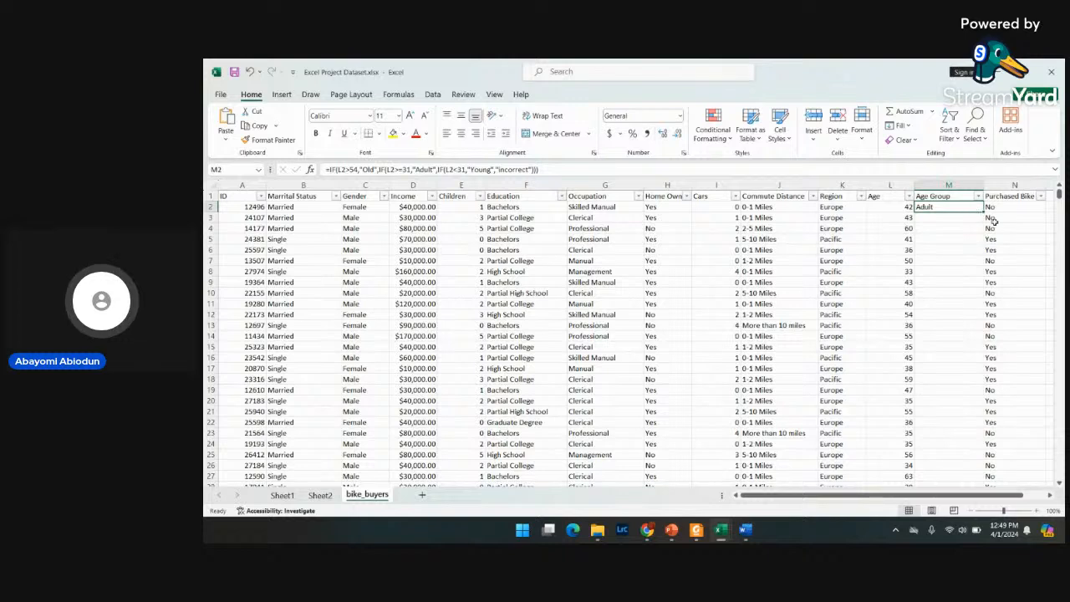
double_click(966, 206)
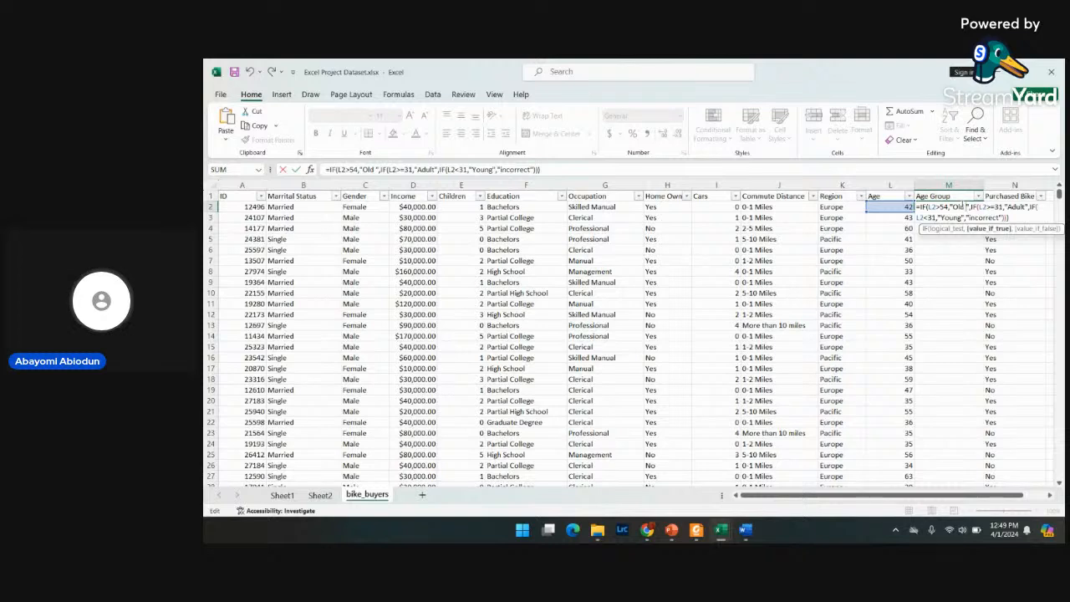
text(Age)
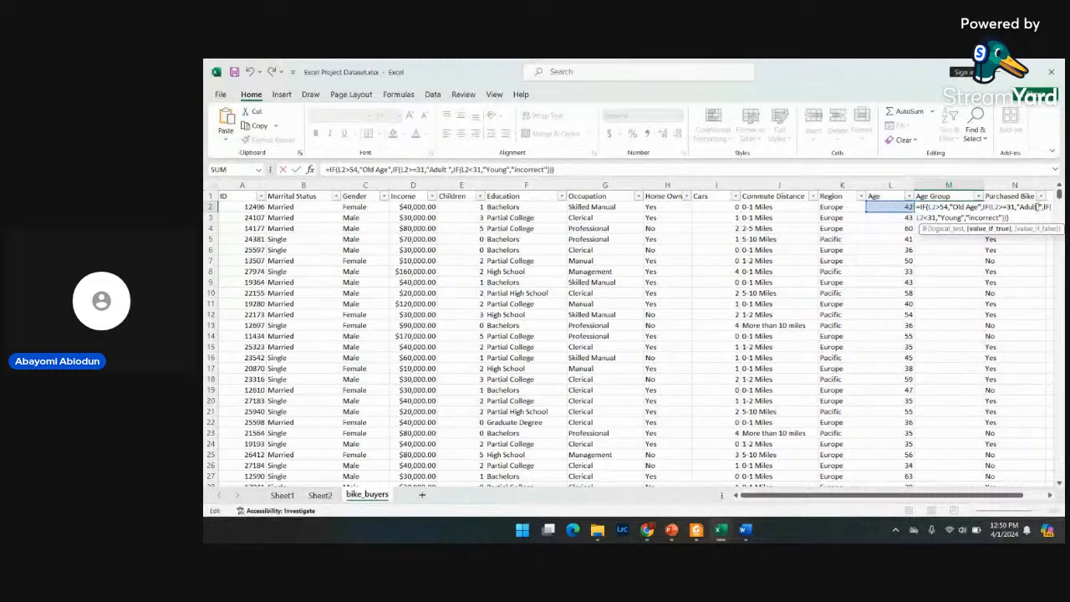
text( Age)
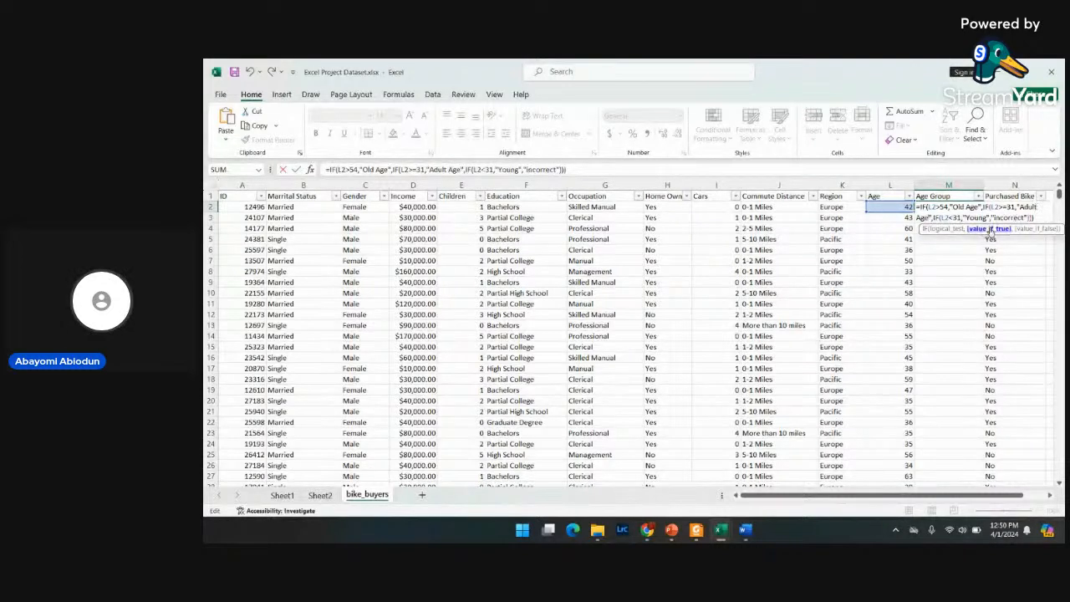
click(987, 217)
text(Age)
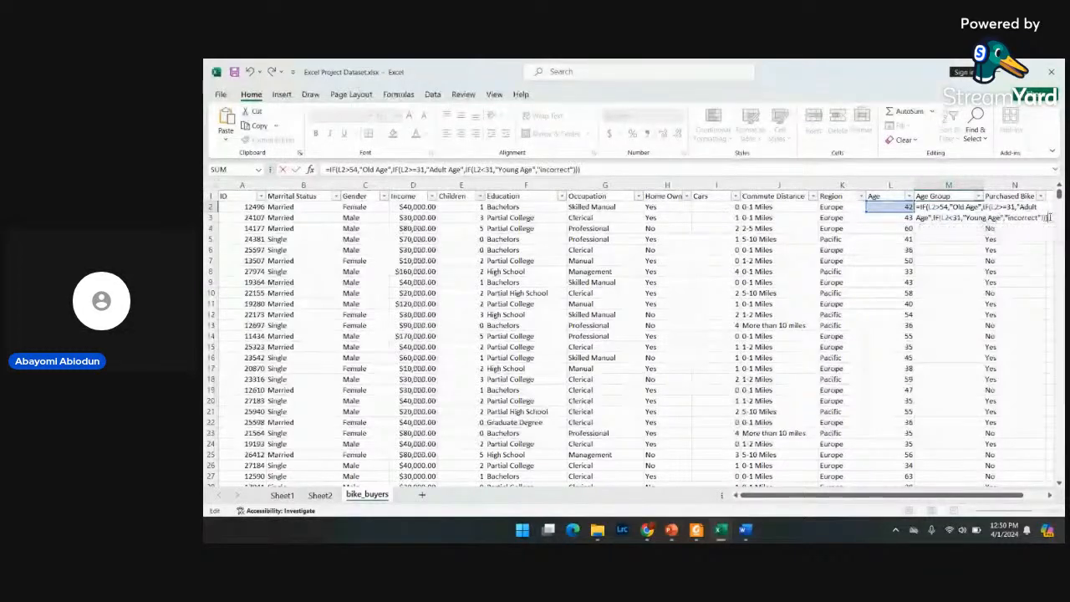
key(Return)
- Fill the Age Group formula from M2 down through M27
click(920, 204)
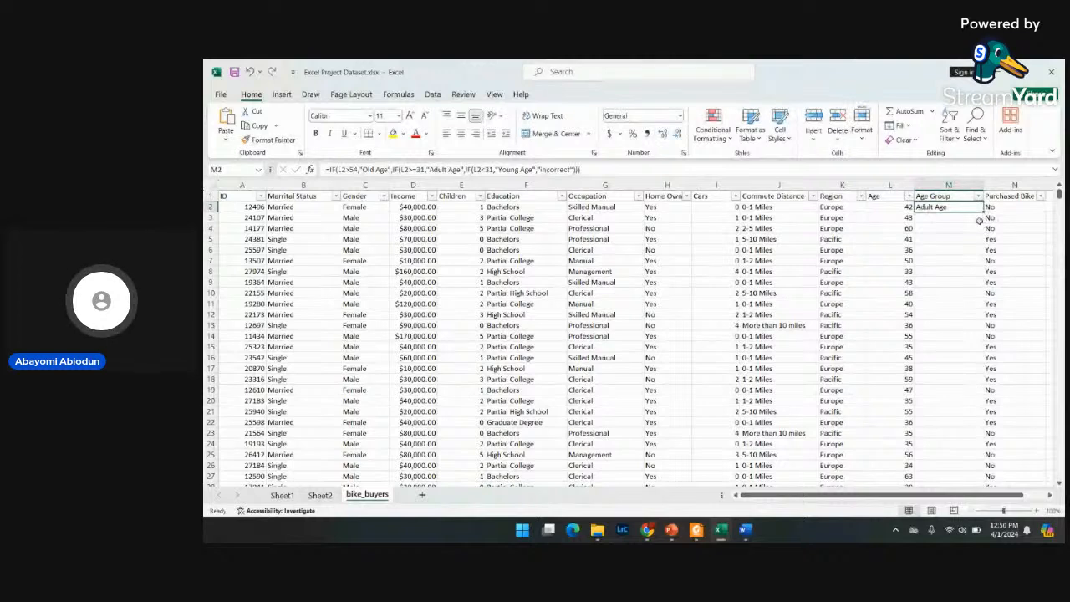
drag(983, 211, 980, 382)
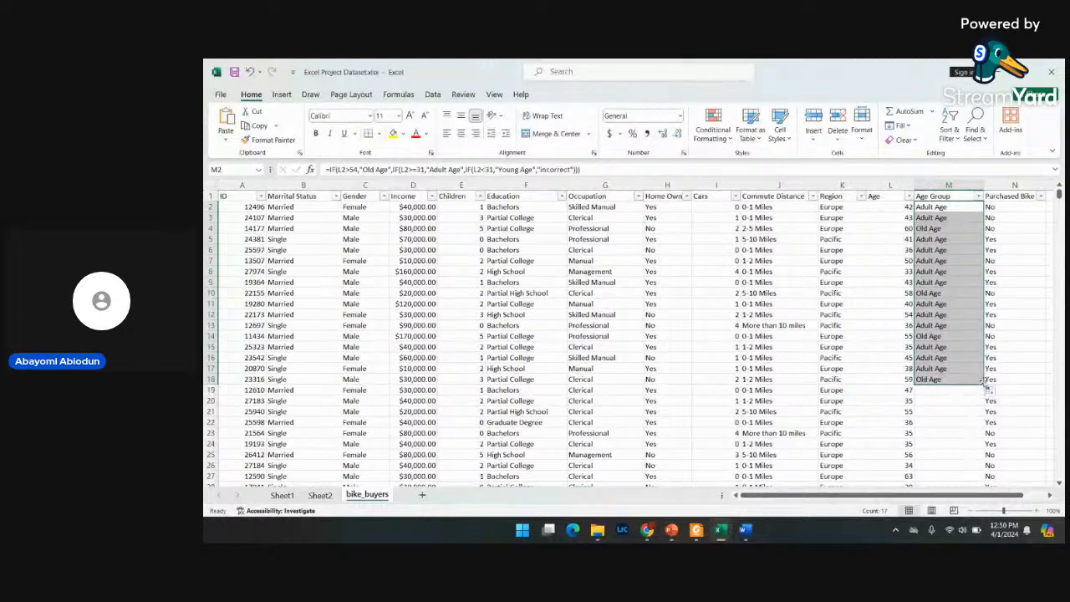
drag(984, 388, 985, 478)
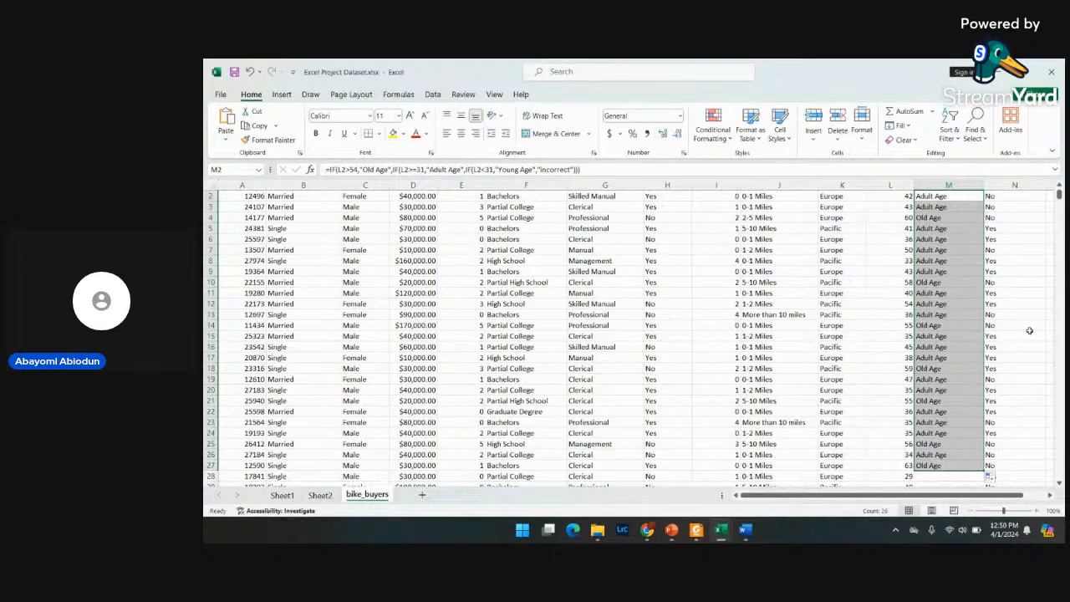
- Try to extend the Age Group formula fill to the empty cells below M27
scroll(1029, 330, down, 7)
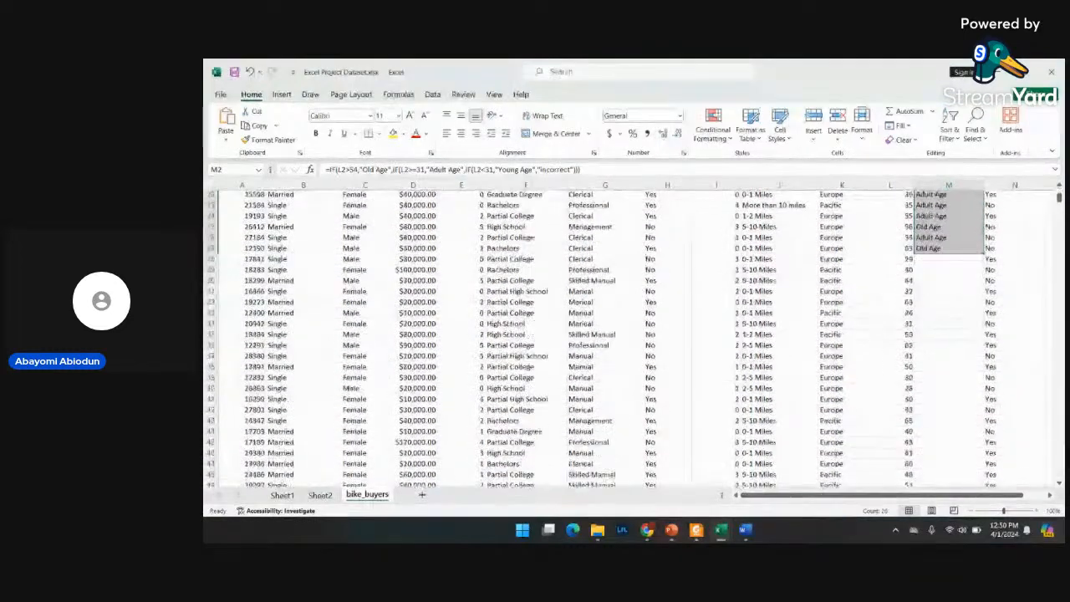
scroll(1029, 330, up, 1)
scroll(1029, 330, down, 1)
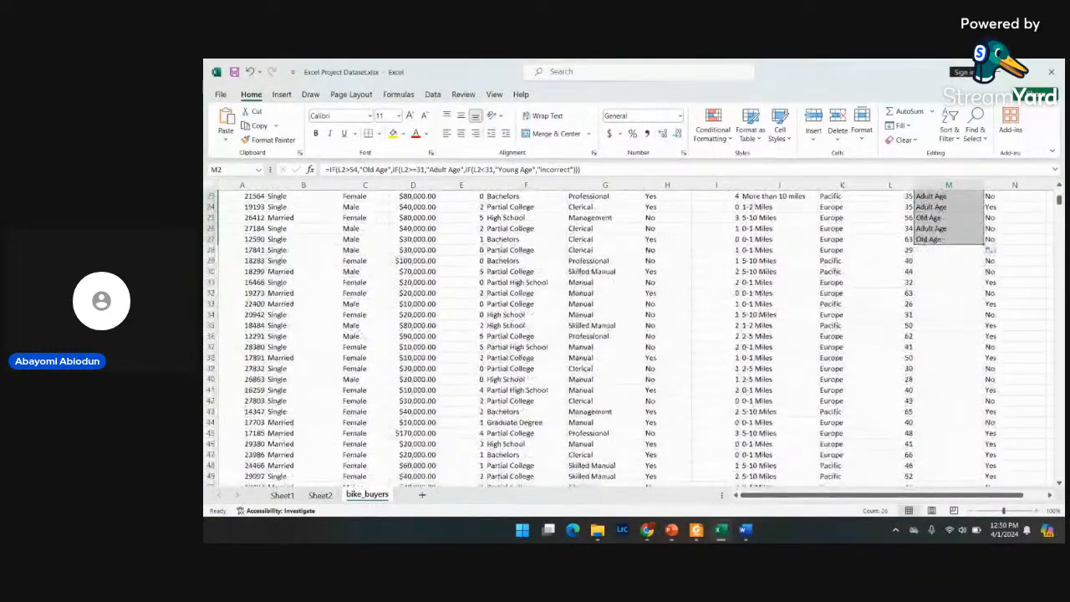
scroll(990, 249, up, 1)
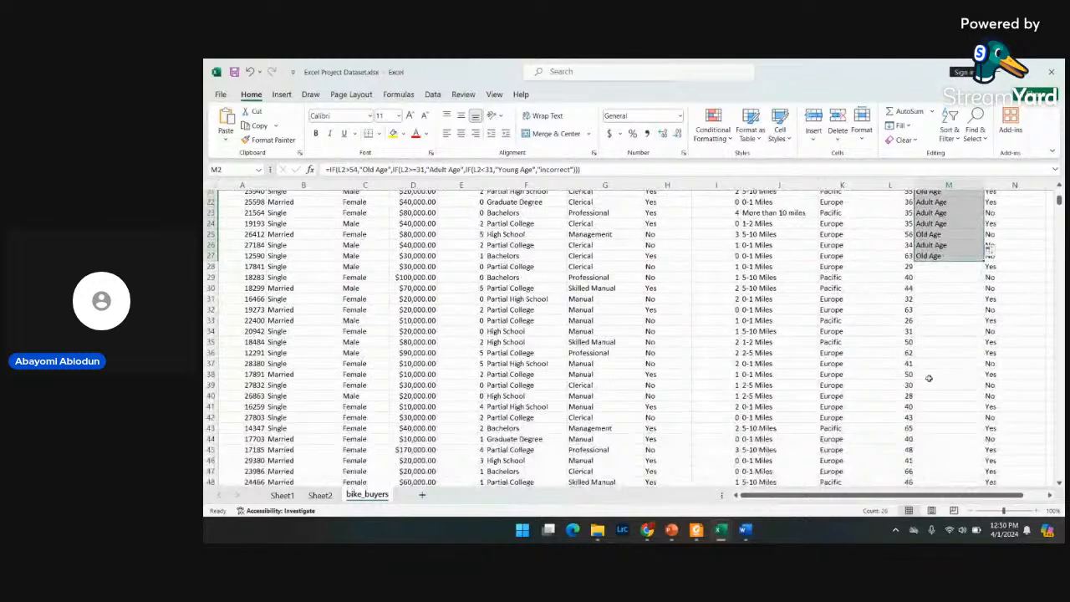
drag(982, 278, 980, 272)
click(976, 263)
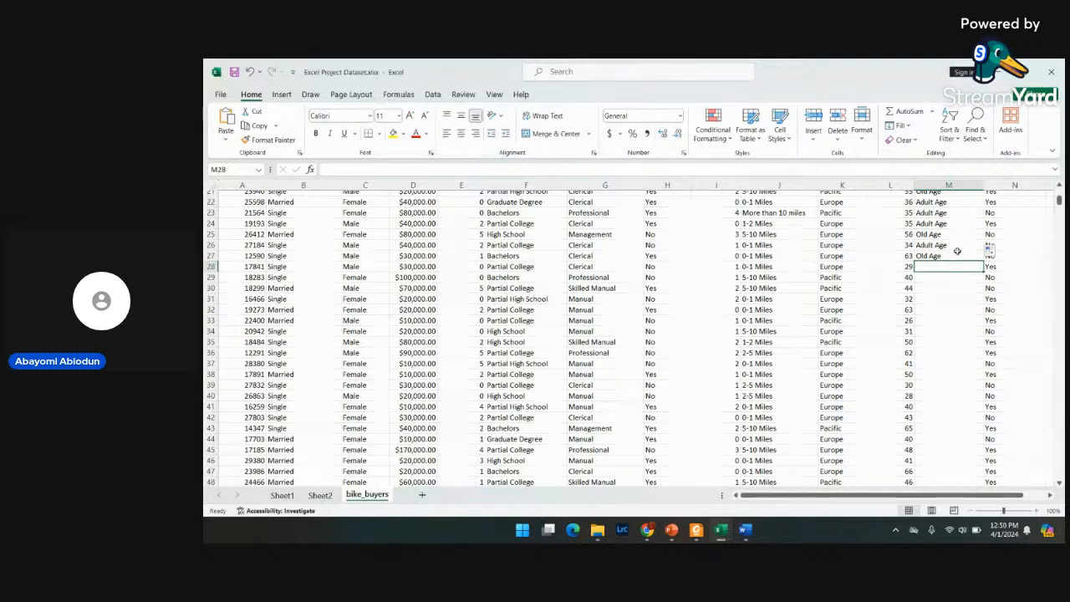
click(961, 255)
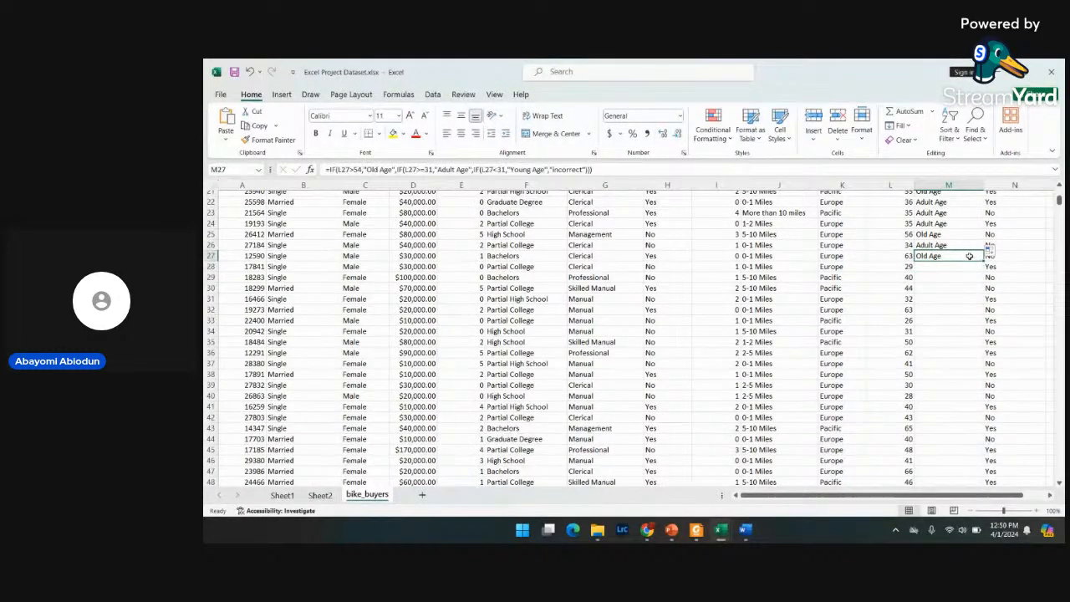
key(Down)
key(Down)
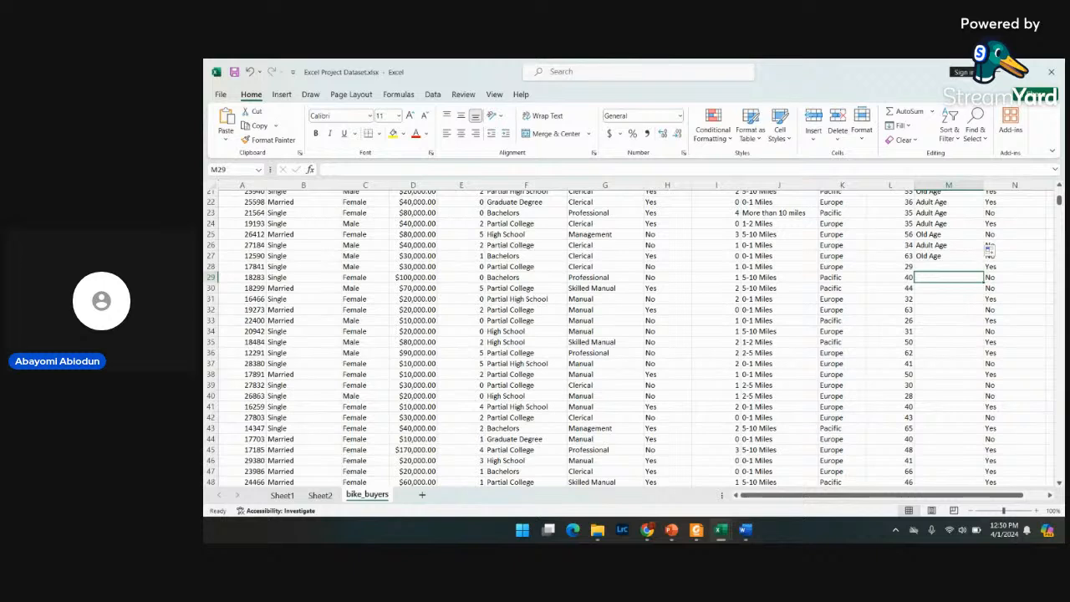
key(Up)
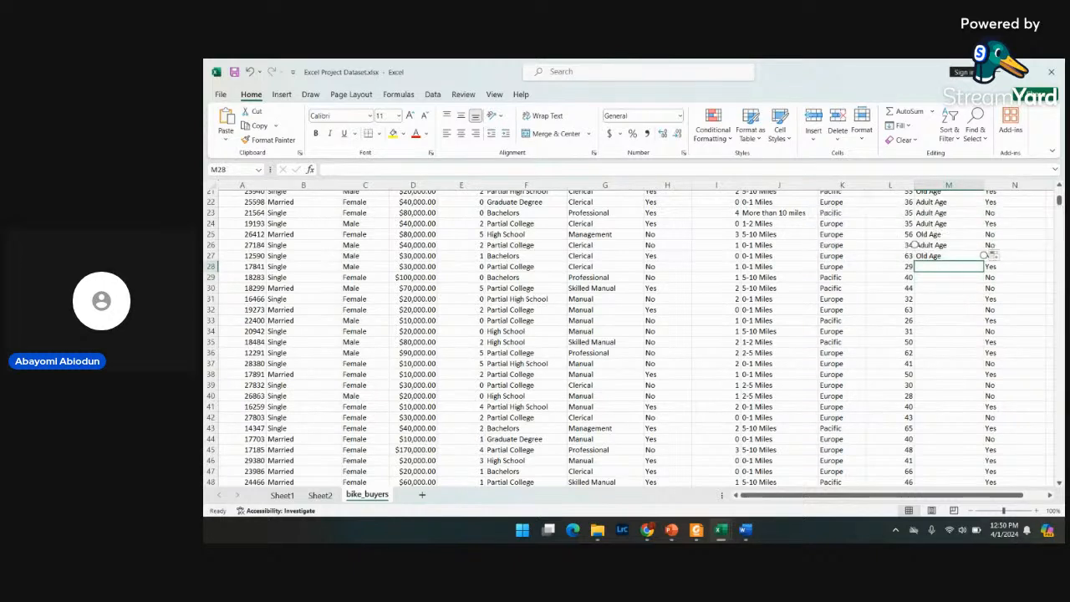
key(Down)
click(949, 277)
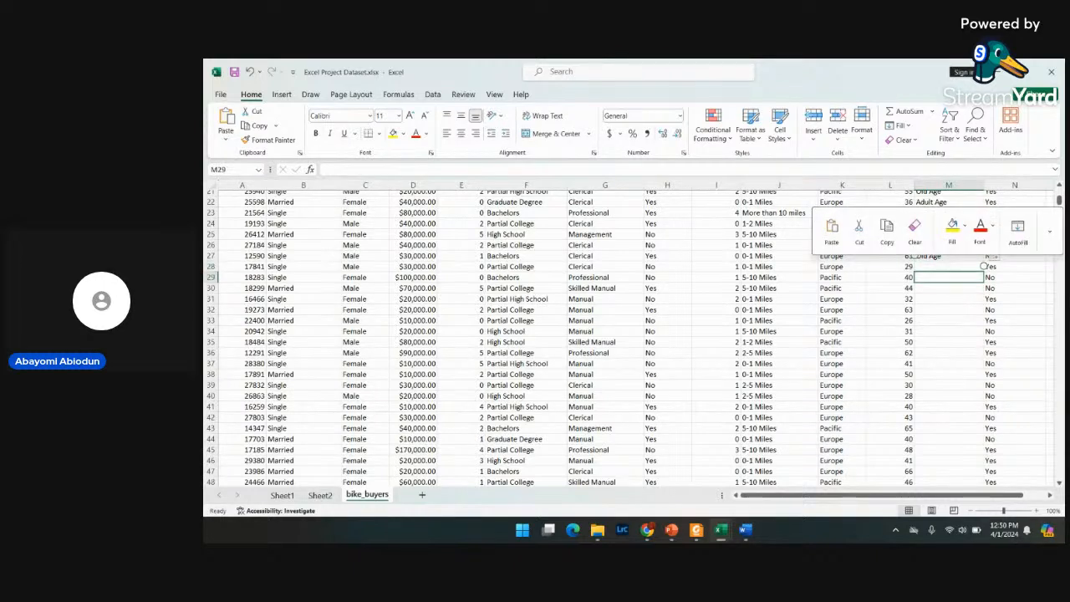
click(951, 278)
click(982, 266)
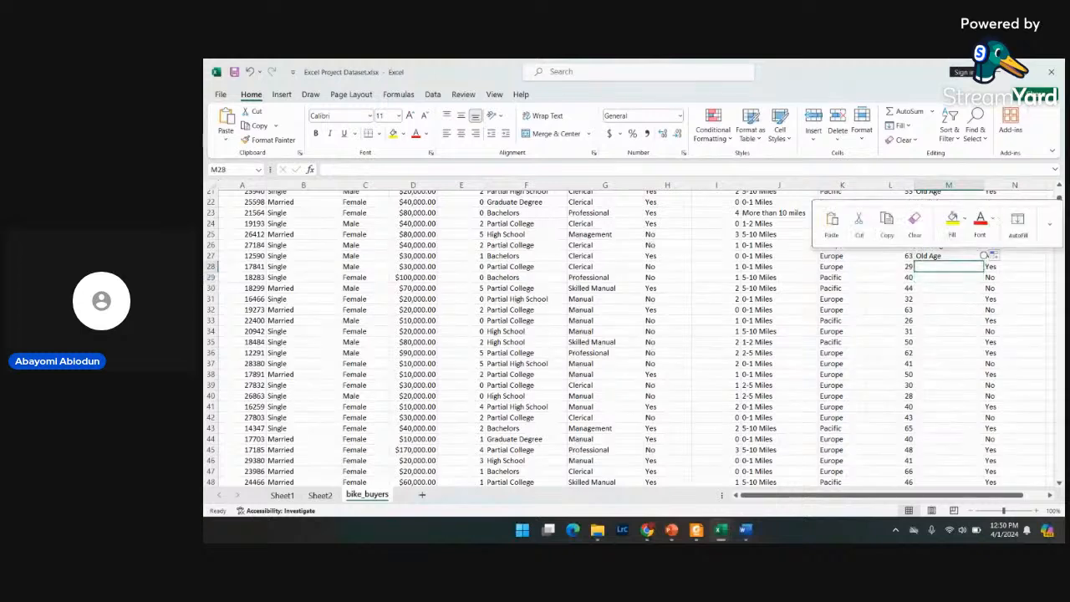
click(969, 265)
click(984, 256)
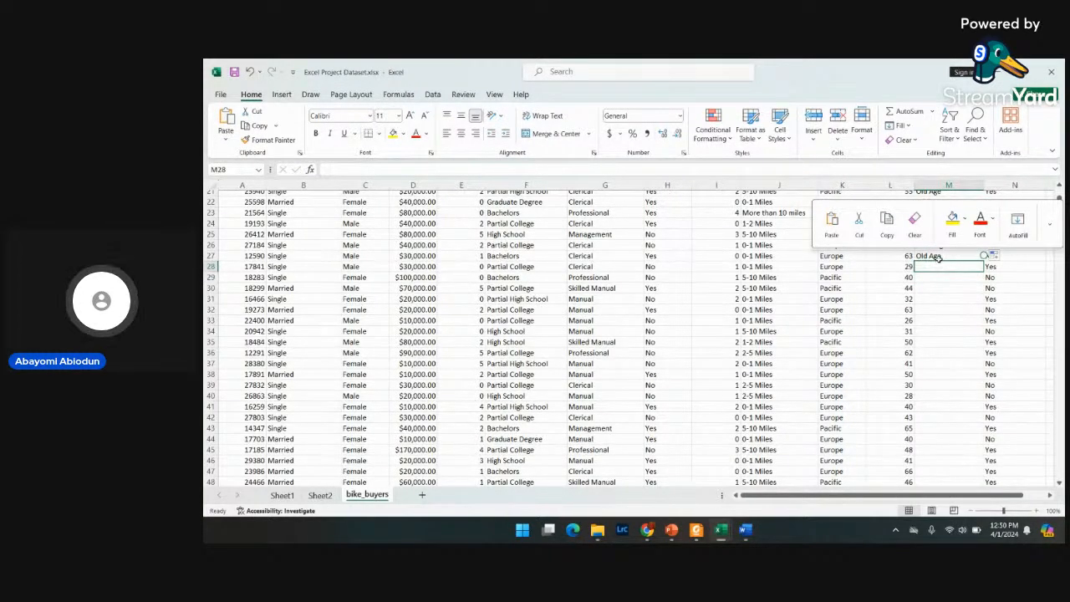
key(Return)
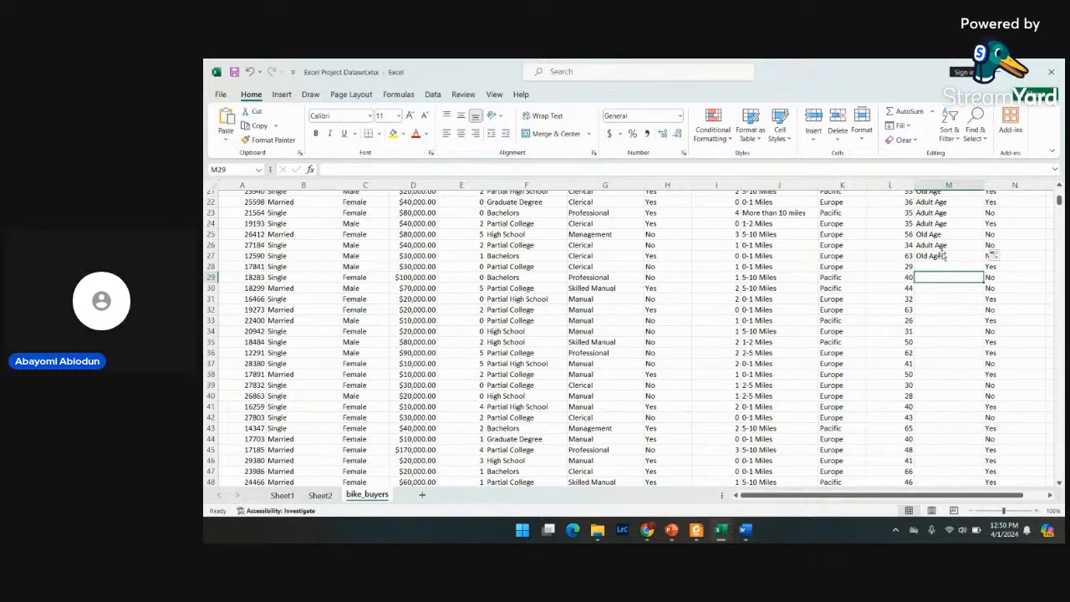
click(941, 254)
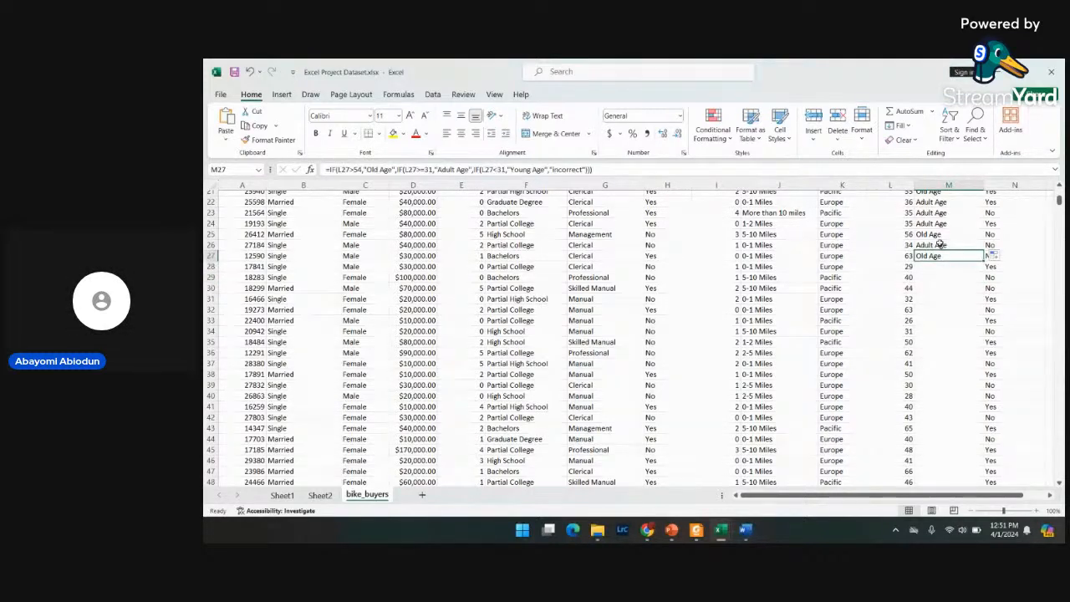
- Select the Age Group cells from M27 down through M50
drag(956, 258, 956, 299)
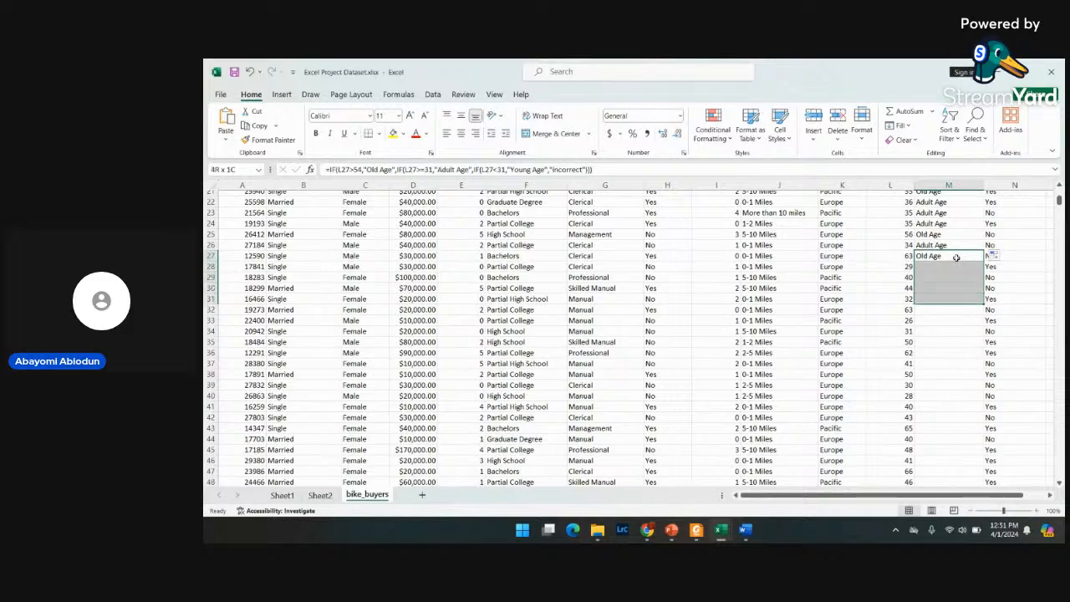
key(shift+Down)
key(shift+Down)
key(shift+Down)
key(shift+Down)
key(shift+Down)
key(shift+Down)
key(shift+Down)
key(shift+Down)
key(shift+Down)
key(shift+Down)
key(shift+Down)
key(shift+Down)
key(shift+Down)
key(shift+Down)
key(shift+Down)
key(shift+Down)
key(shift+Down)
key(shift+Down)
key(shift+Down)
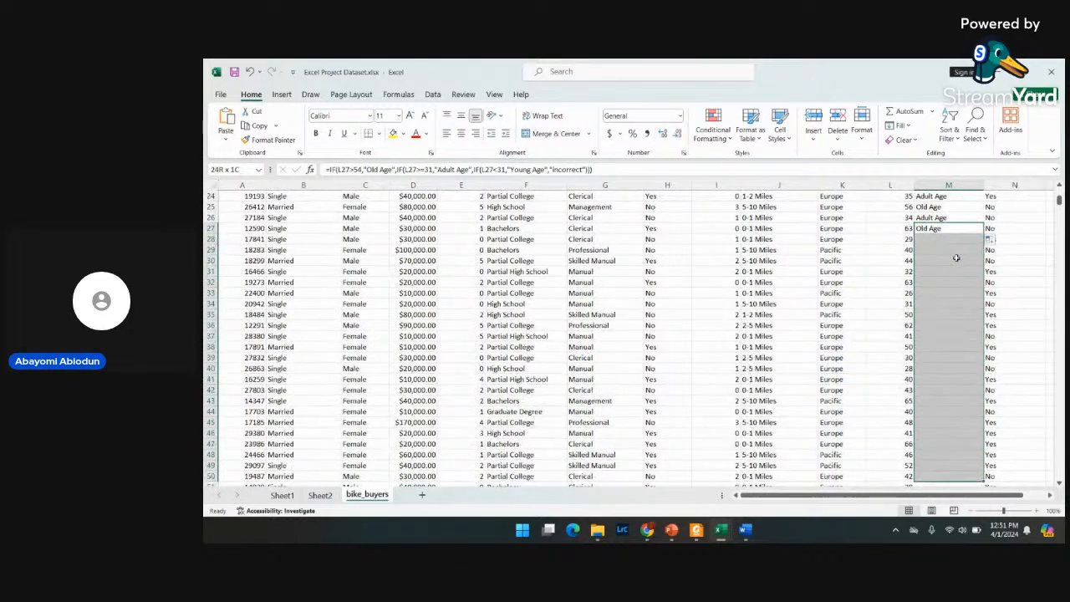
- Inspect the Age Group formulas in cells M2 and M27
scroll(961, 232, up, 8)
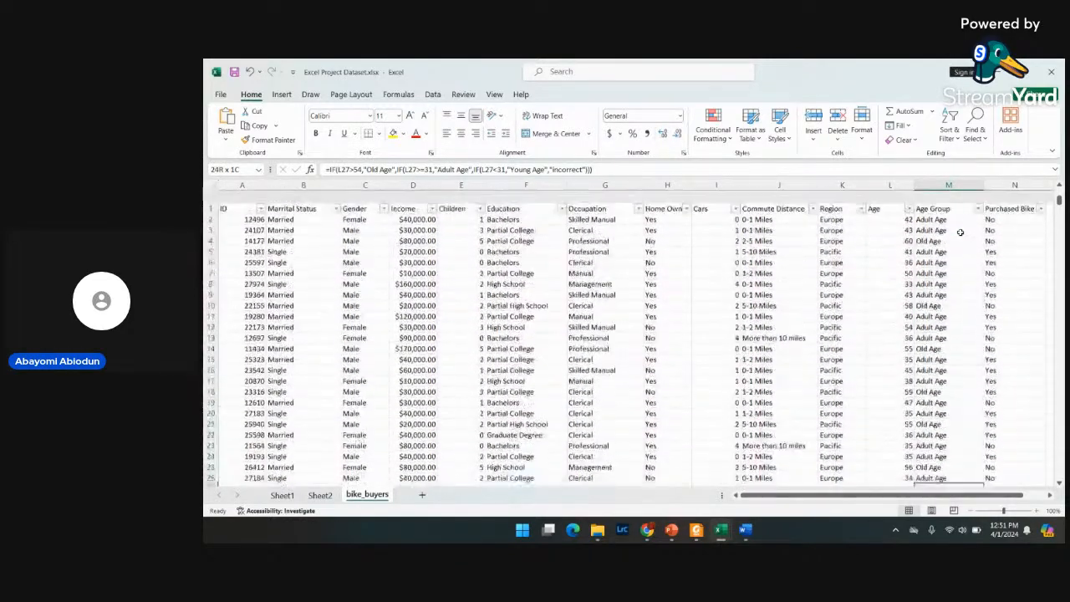
double_click(946, 207)
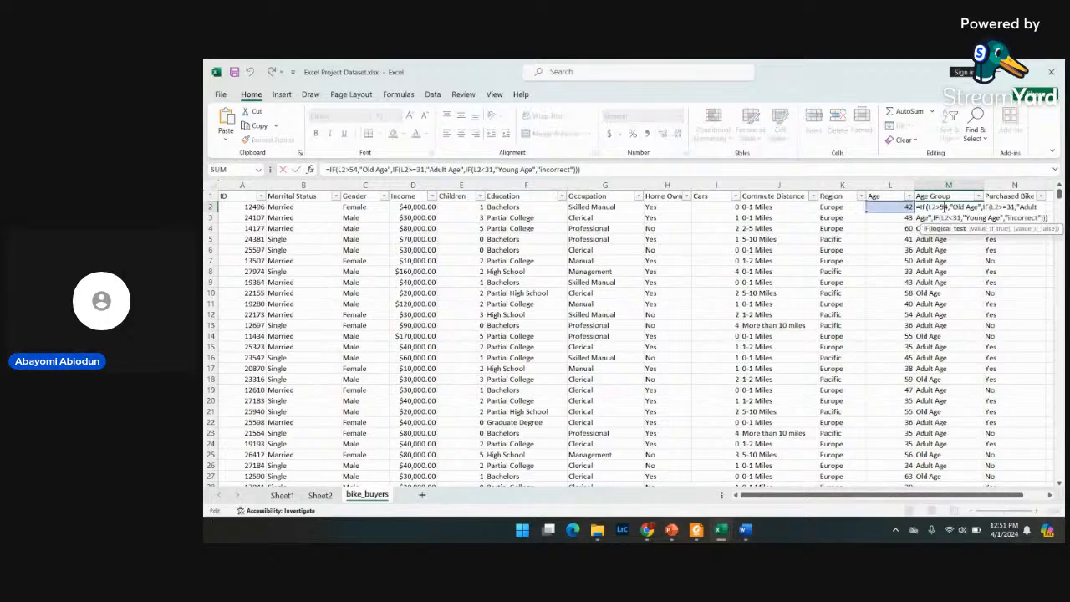
click(951, 240)
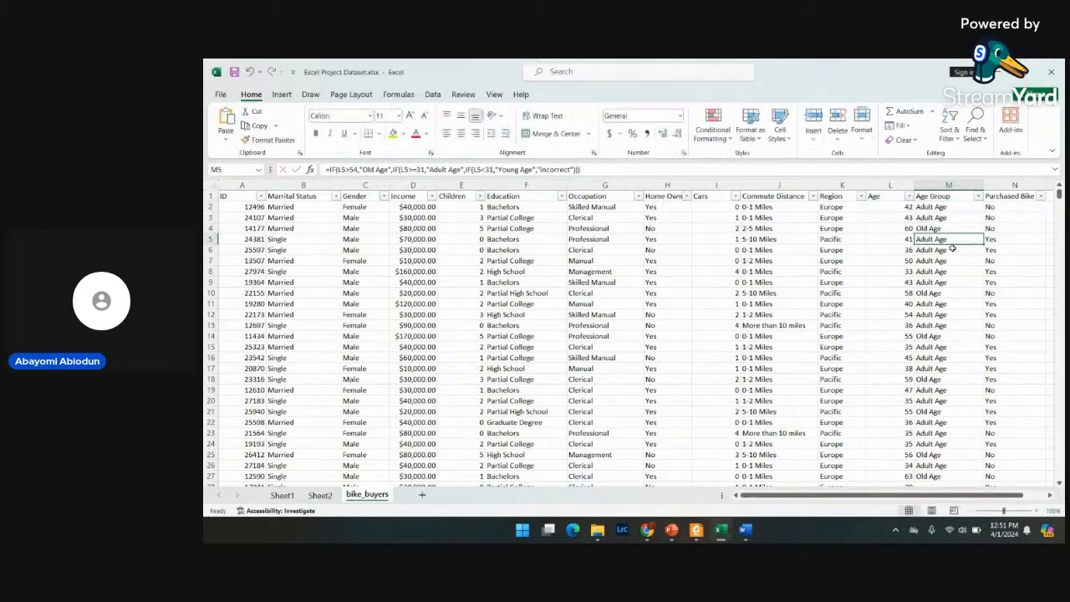
scroll(951, 248, down, 4)
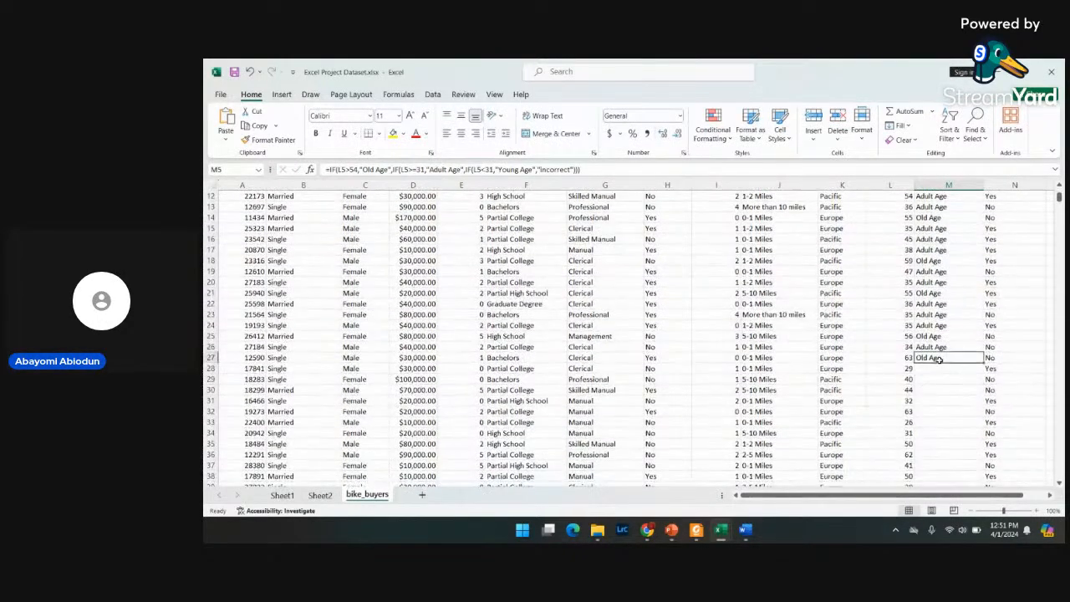
double_click(938, 358)
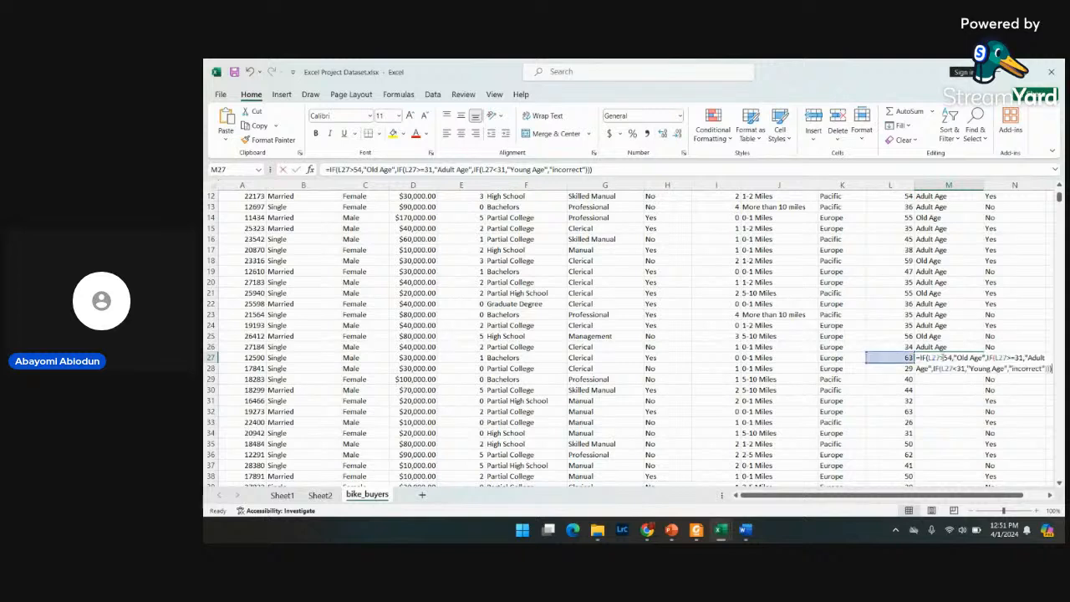
key(Return)
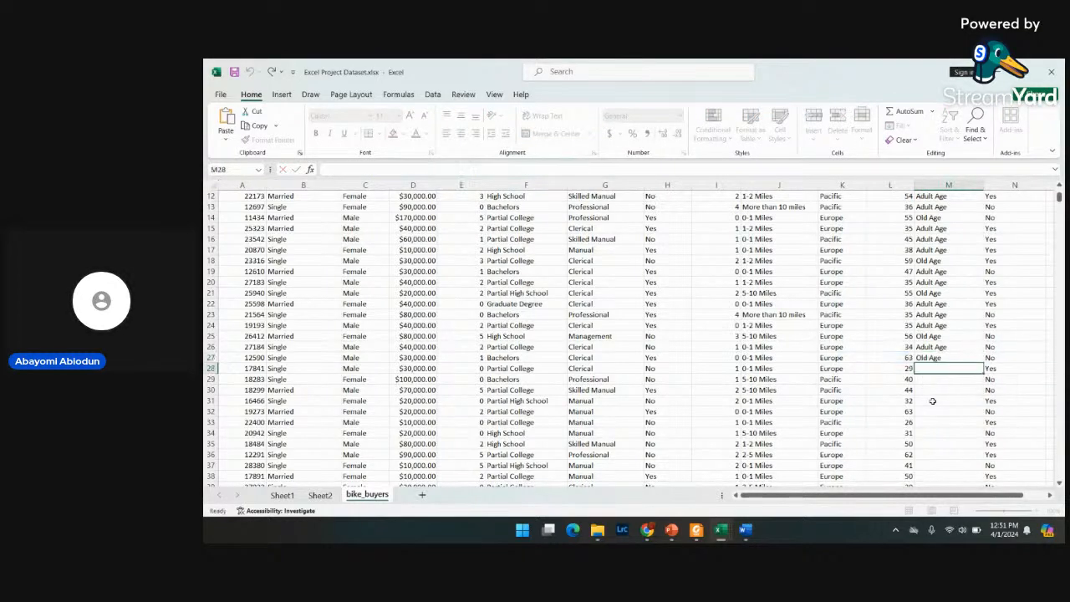
- Fill the Age Group formula from M27 down through M1002
click(962, 358)
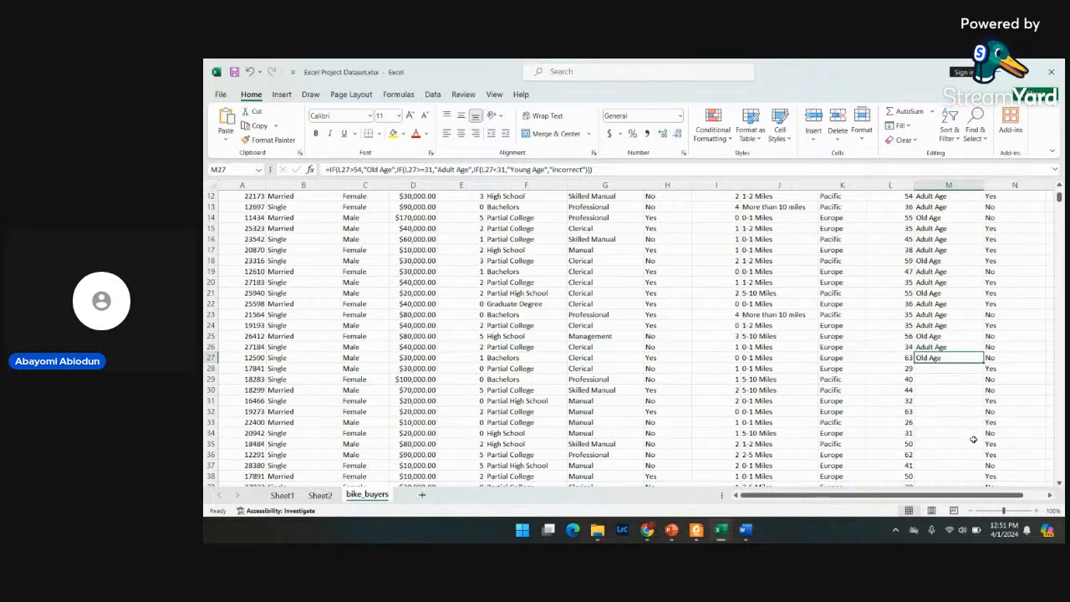
drag(983, 362, 986, 393)
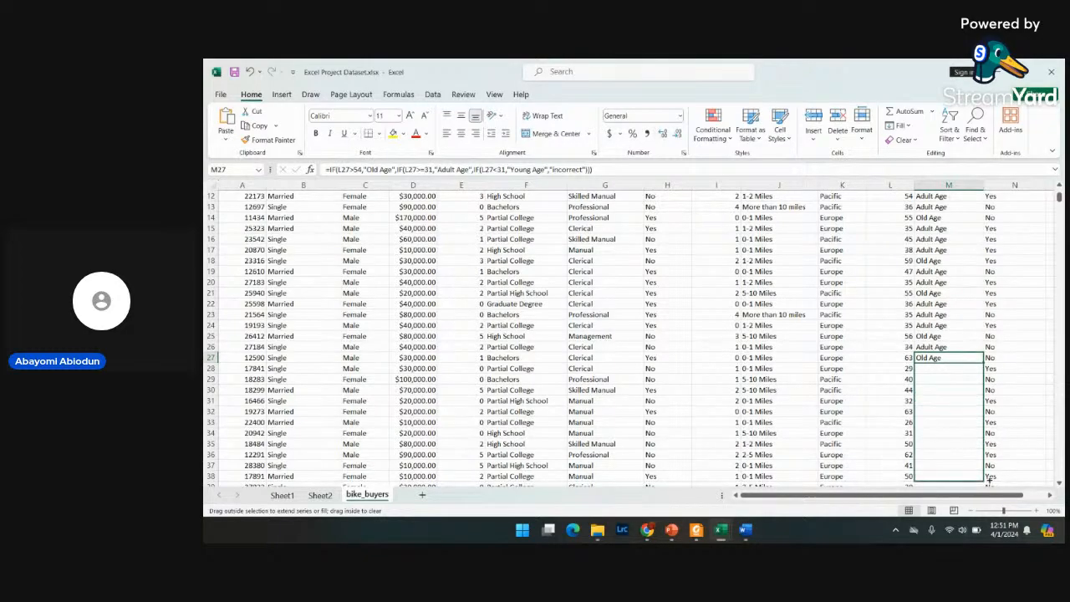
drag(986, 505, 987, 542)
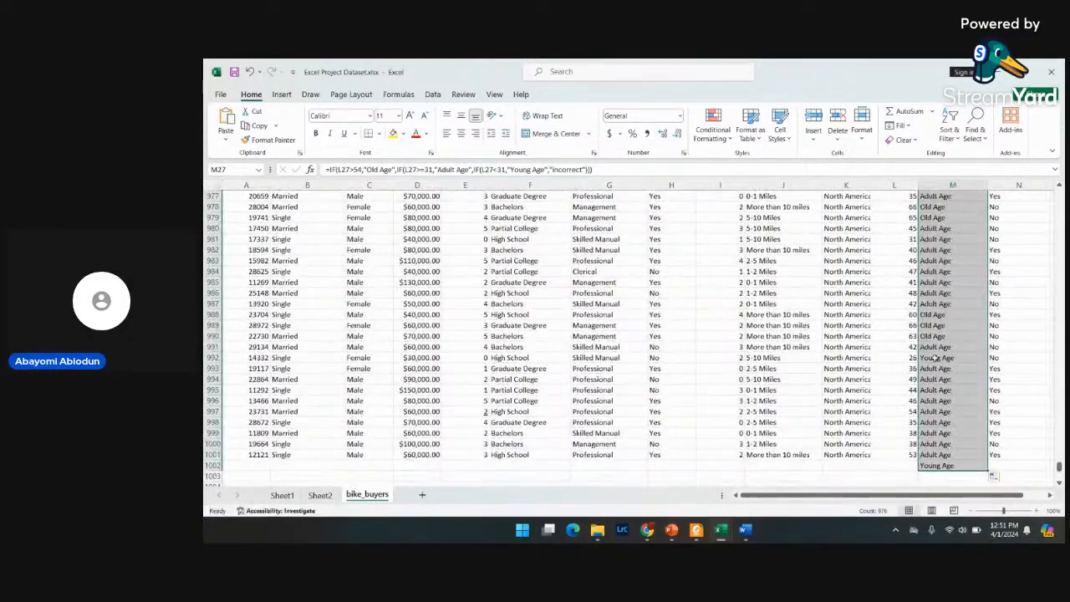
- Review the Age Group results from the end of the data back to the header, then check the column's filter values
click(1001, 411)
scroll(1003, 410, up, 15)
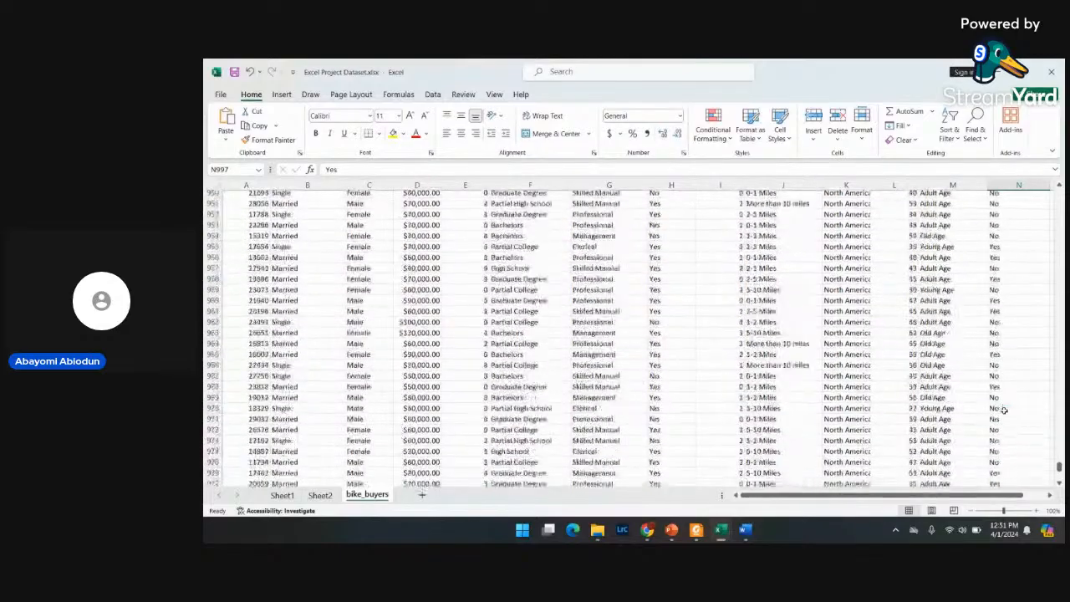
scroll(1003, 410, up, 8)
scroll(1003, 410, up, 20)
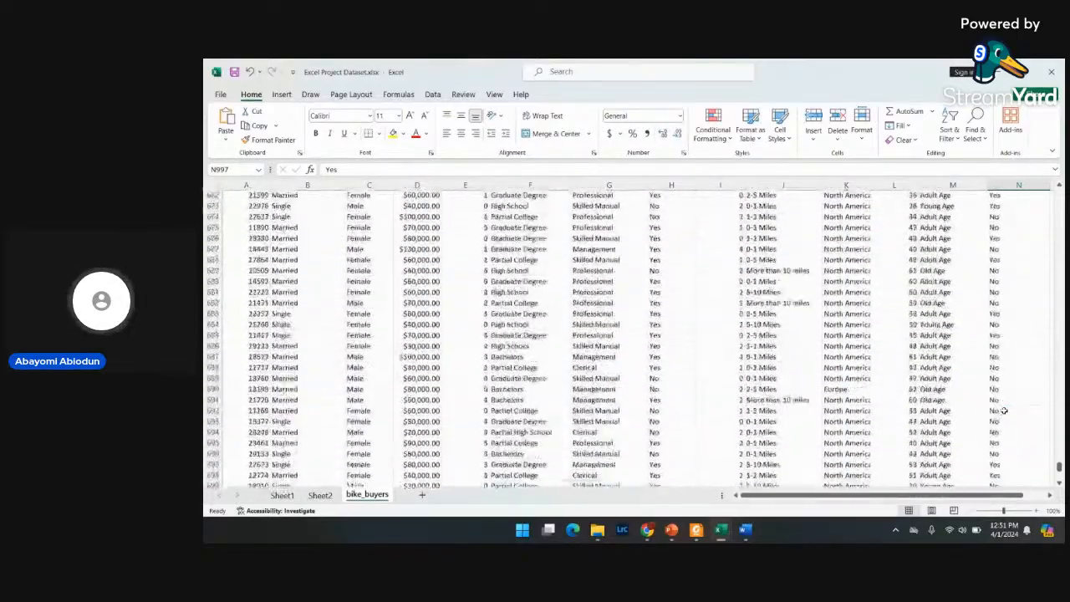
scroll(1003, 411, up, 15)
scroll(1003, 410, up, 20)
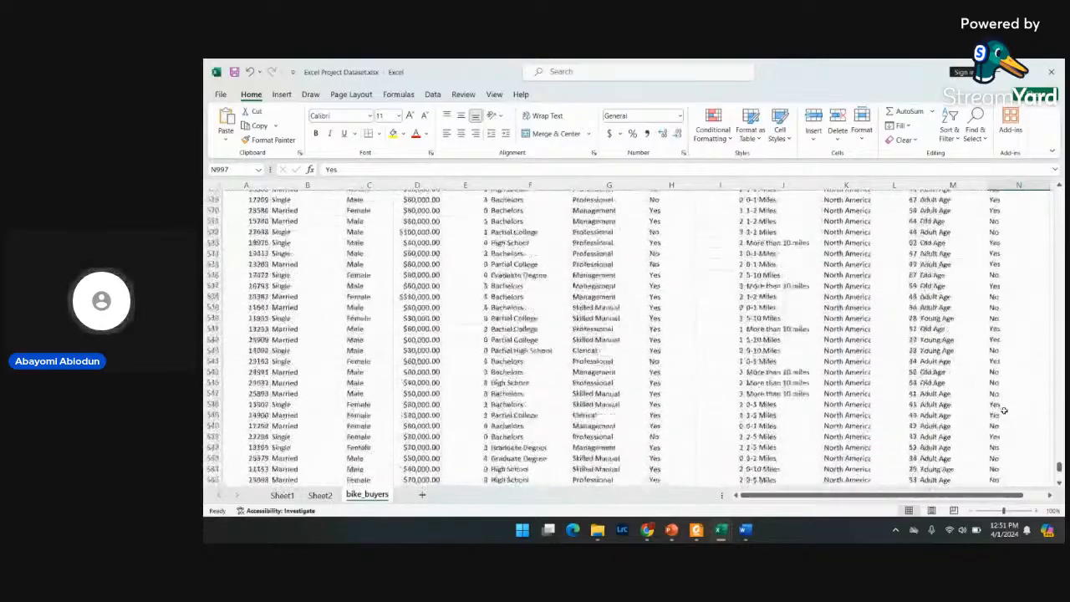
scroll(1003, 411, up, 8)
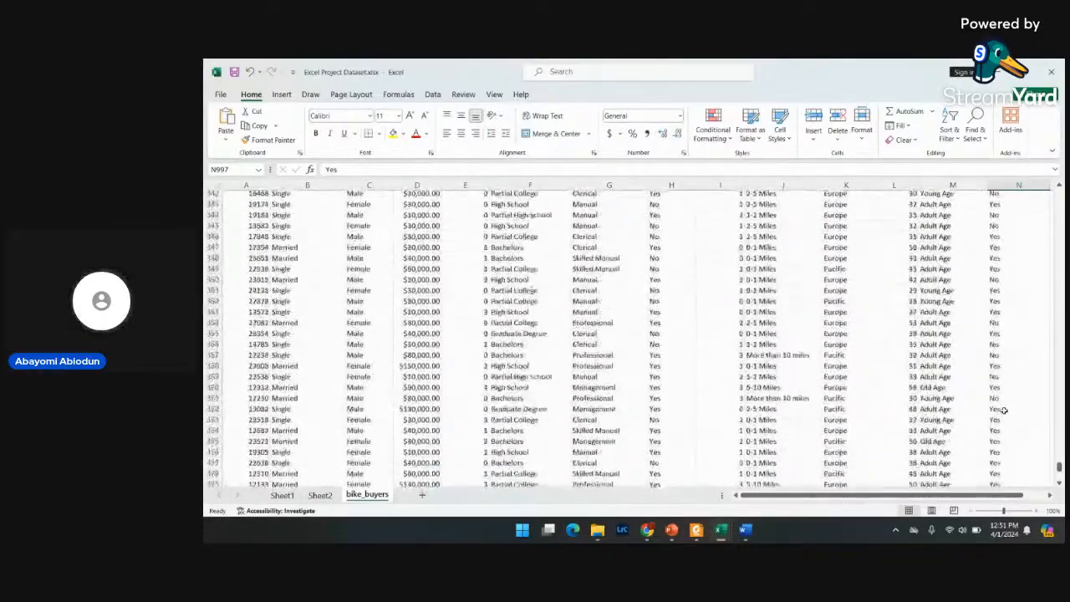
scroll(1003, 411, up, 20)
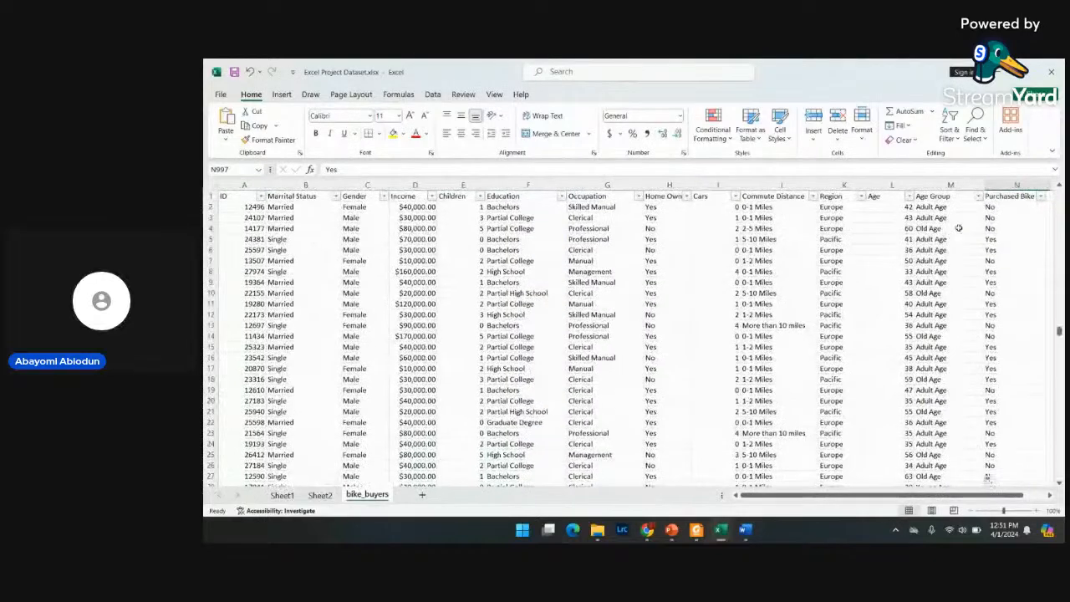
click(977, 196)
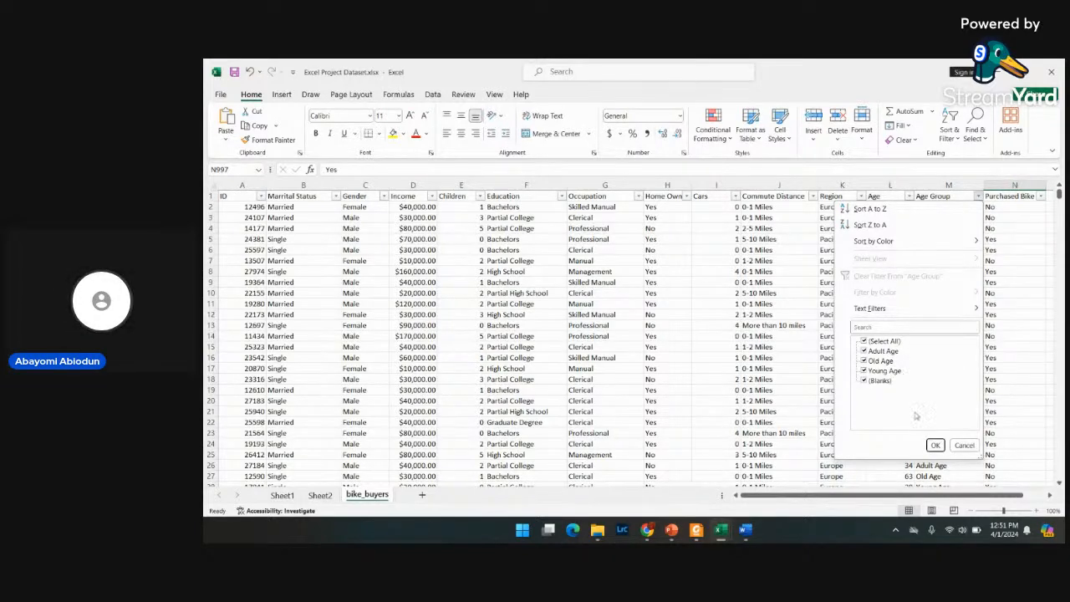
click(934, 444)
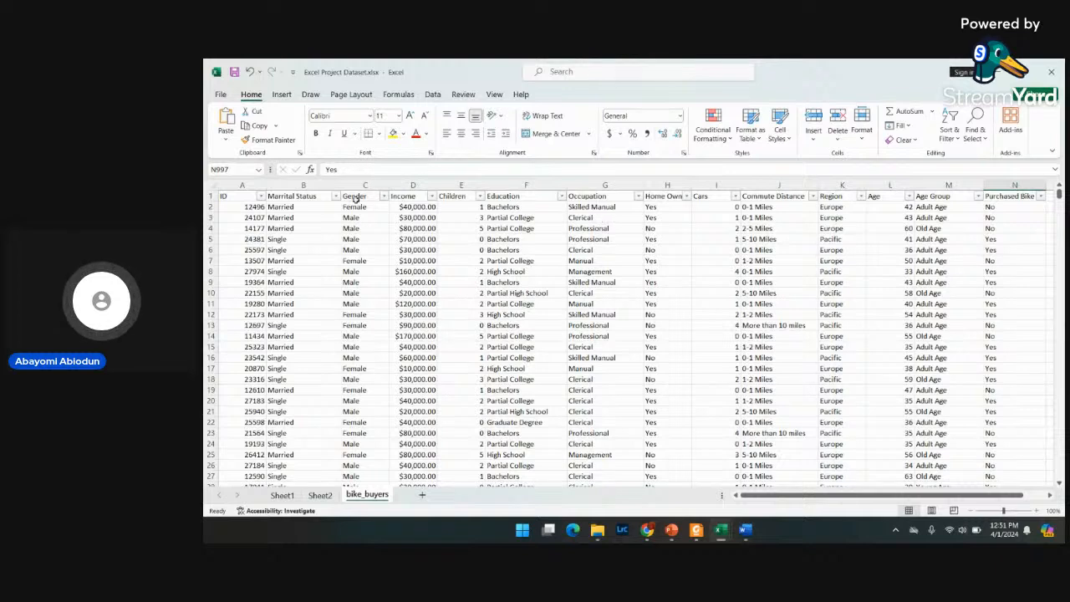
- Select the entire bike_buyers sheet and insert a PivotTable from it on a new worksheet
click(233, 193)
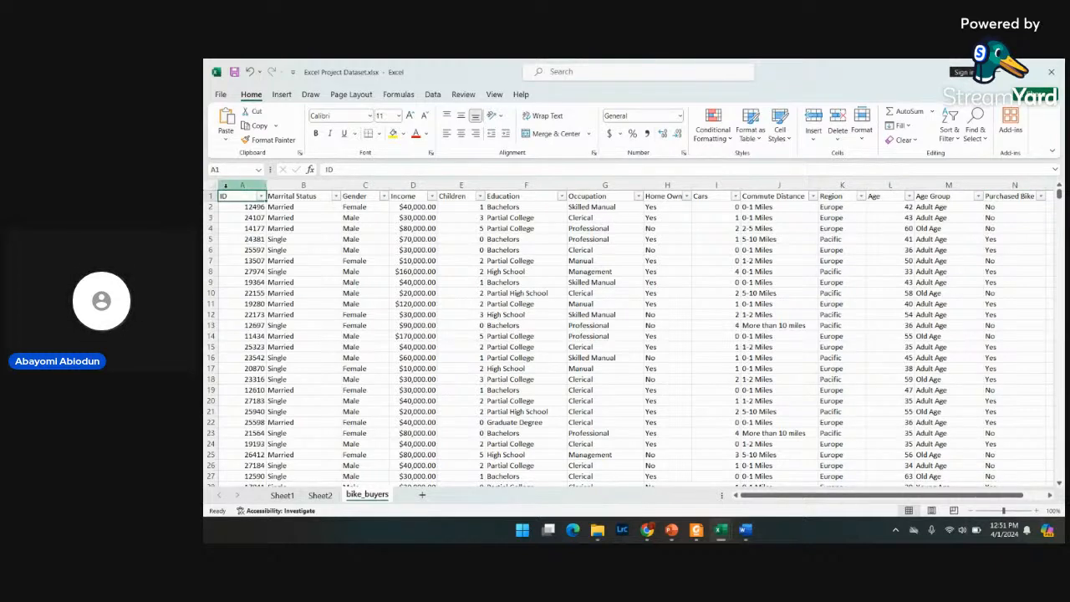
click(236, 184)
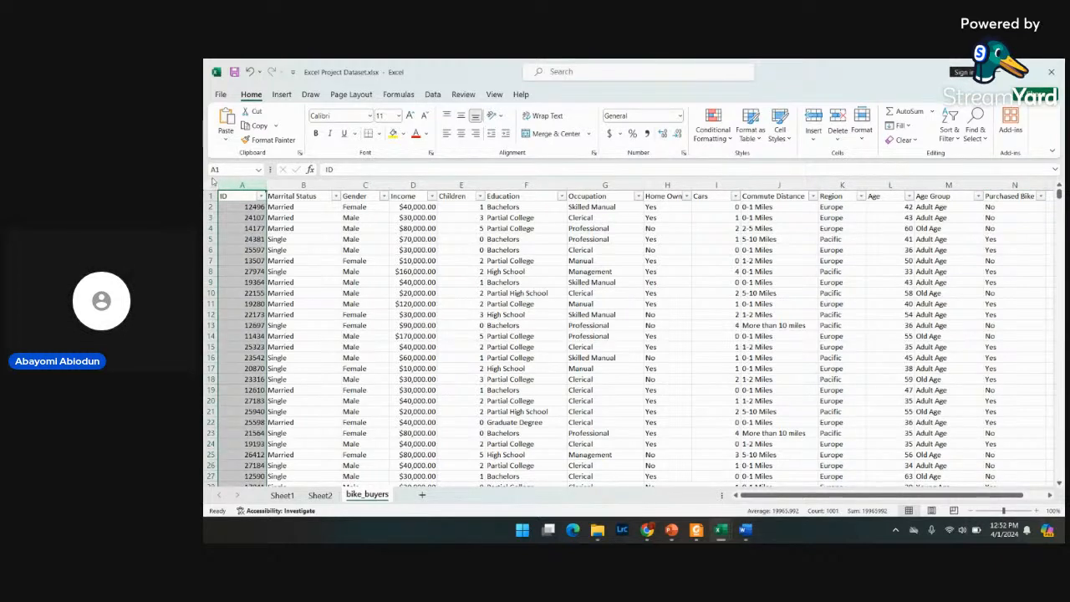
click(210, 182)
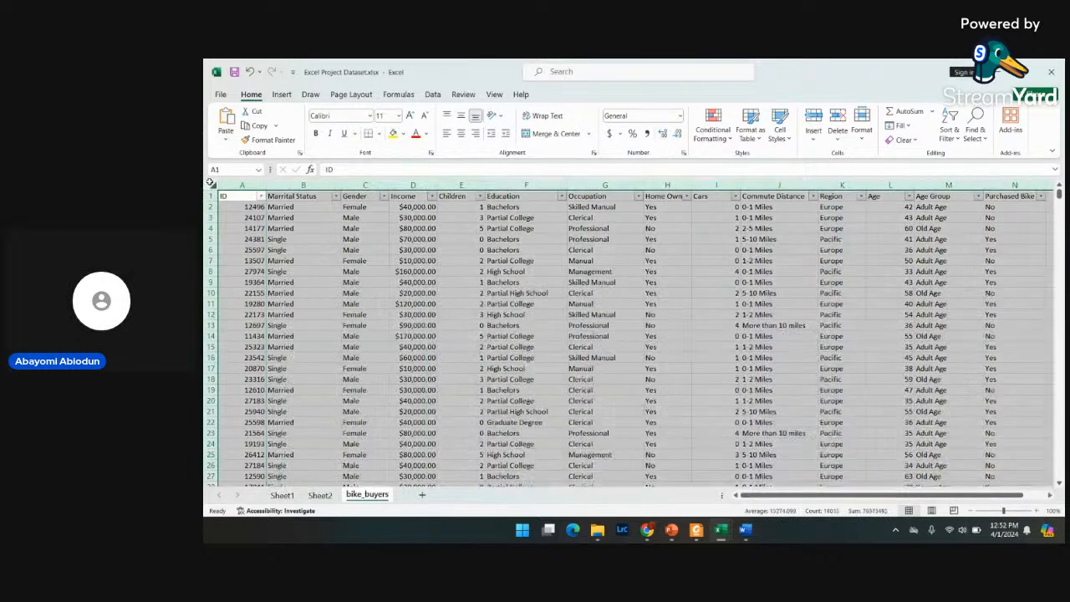
click(281, 94)
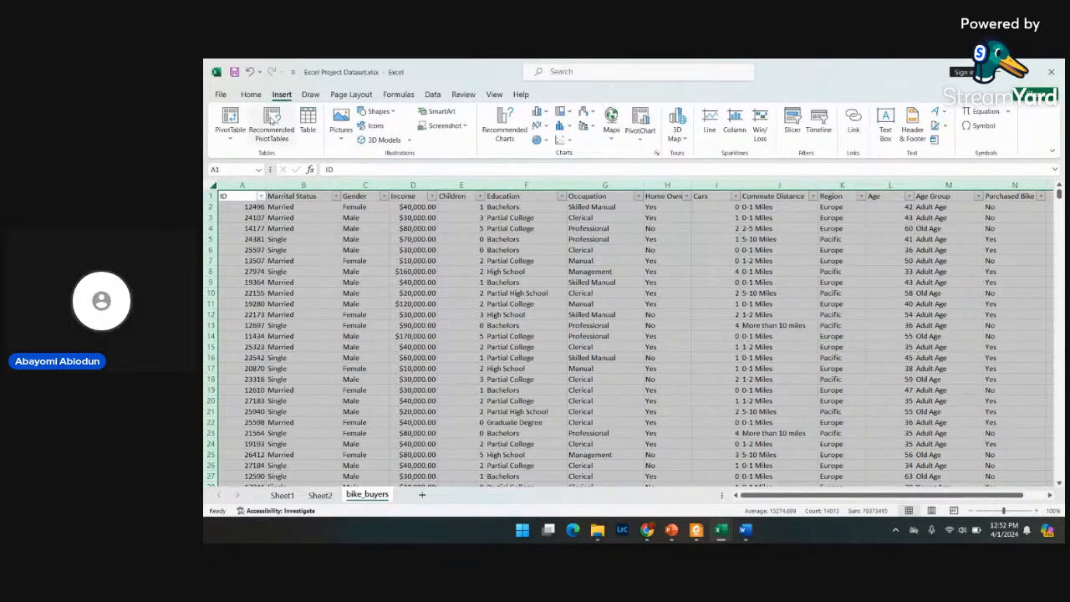
click(230, 118)
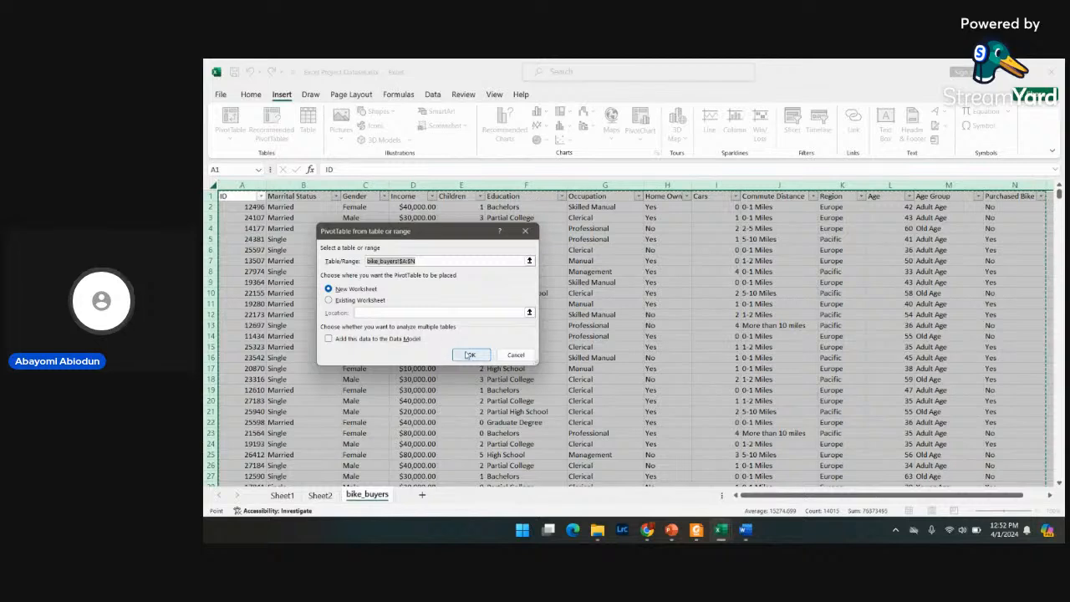
click(470, 355)
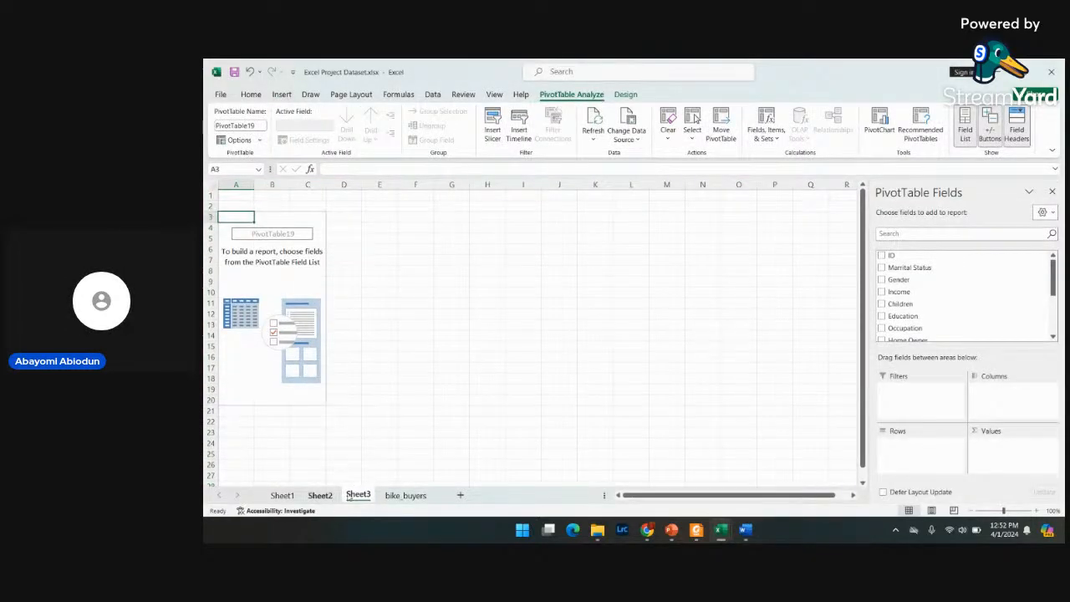
- Insert a second PivotTable from the bike_buyers columns A to N on another new worksheet
click(406, 495)
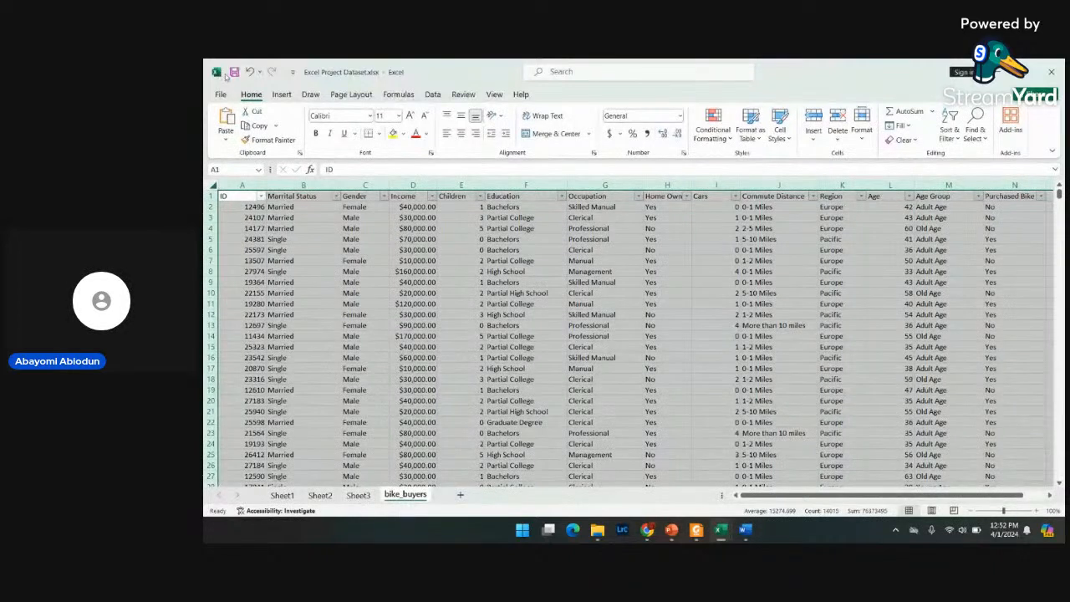
click(282, 95)
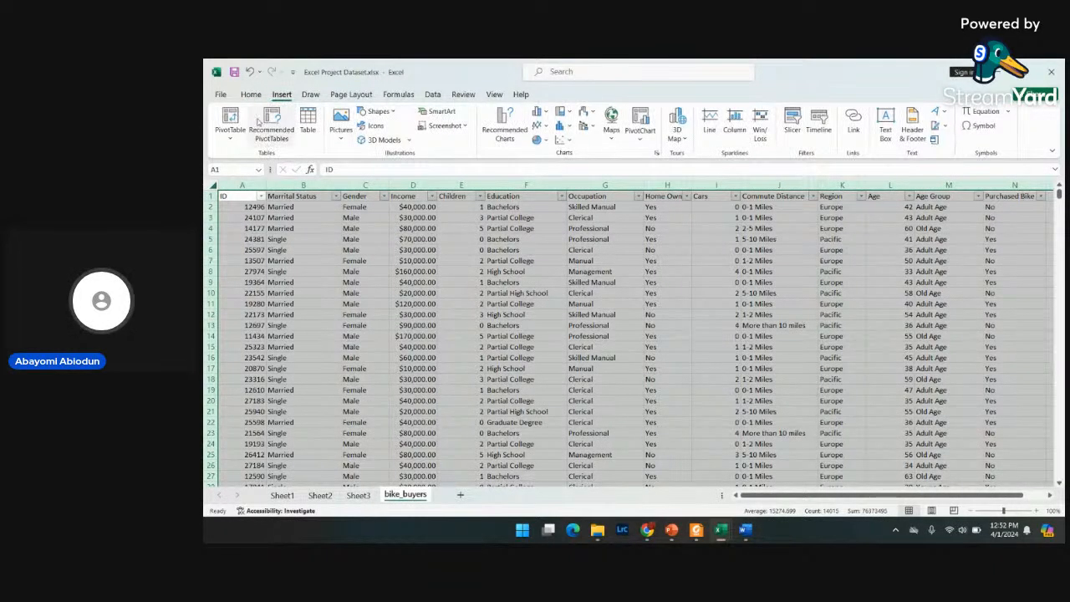
click(229, 132)
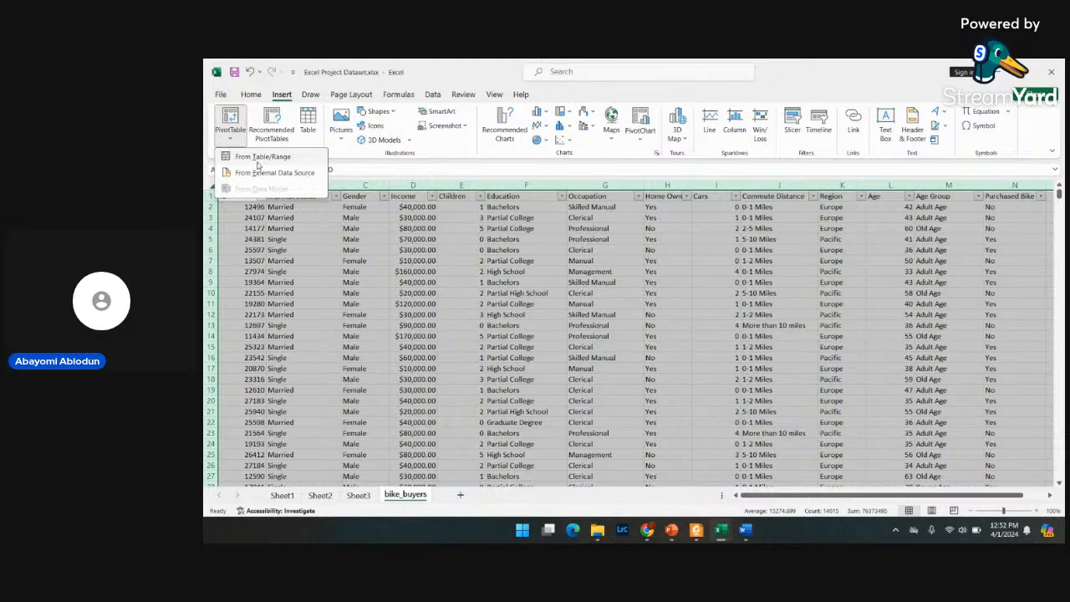
click(257, 162)
click(460, 352)
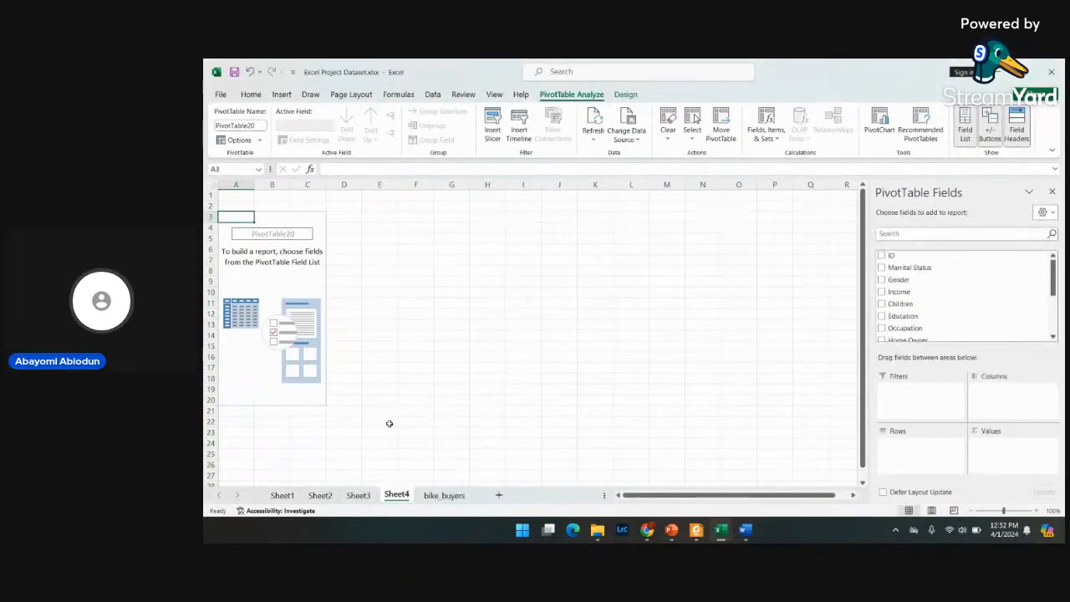
- Rename Sheet3 as "Pivot table 1"
click(358, 496)
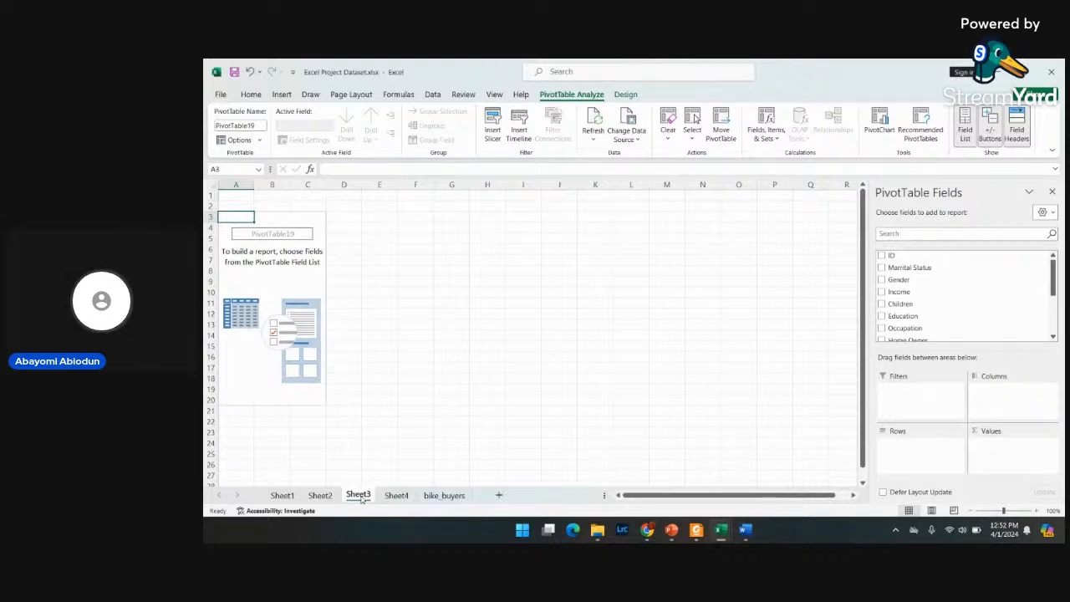
right_click(361, 499)
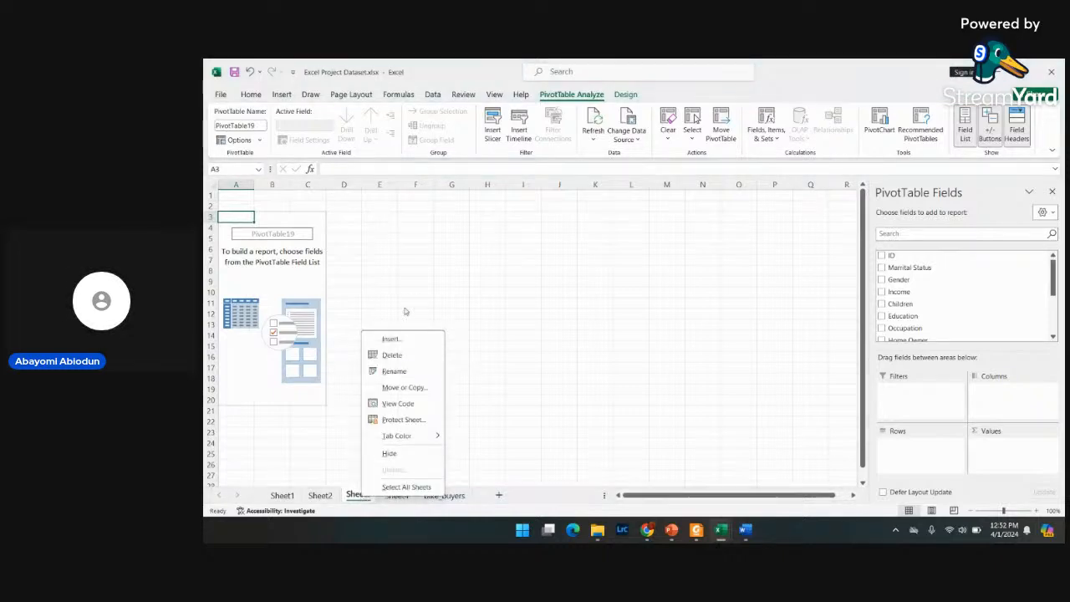
click(392, 373)
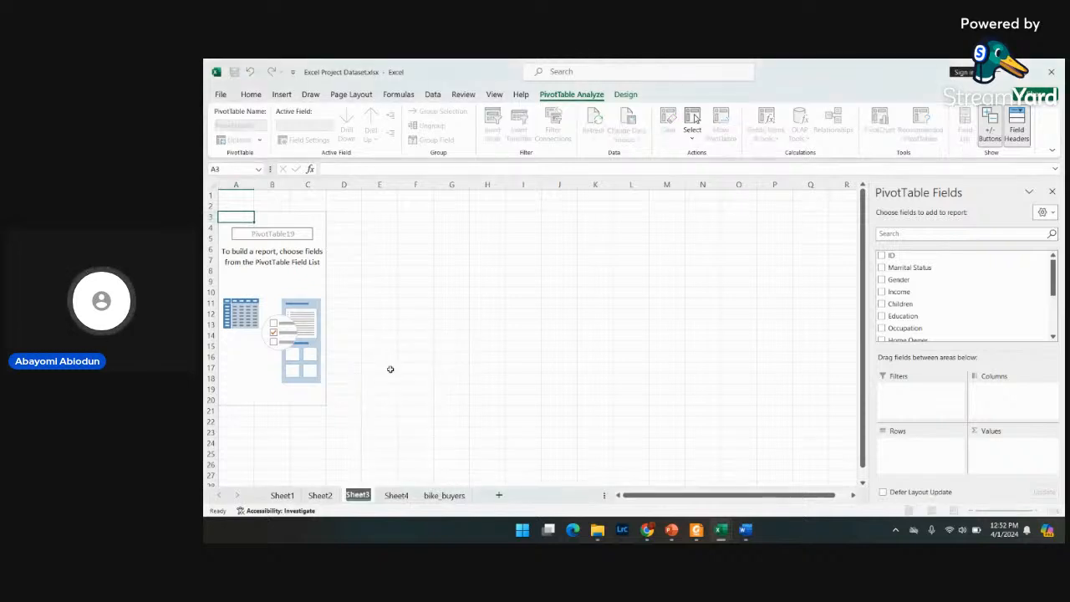
text(Pivot)
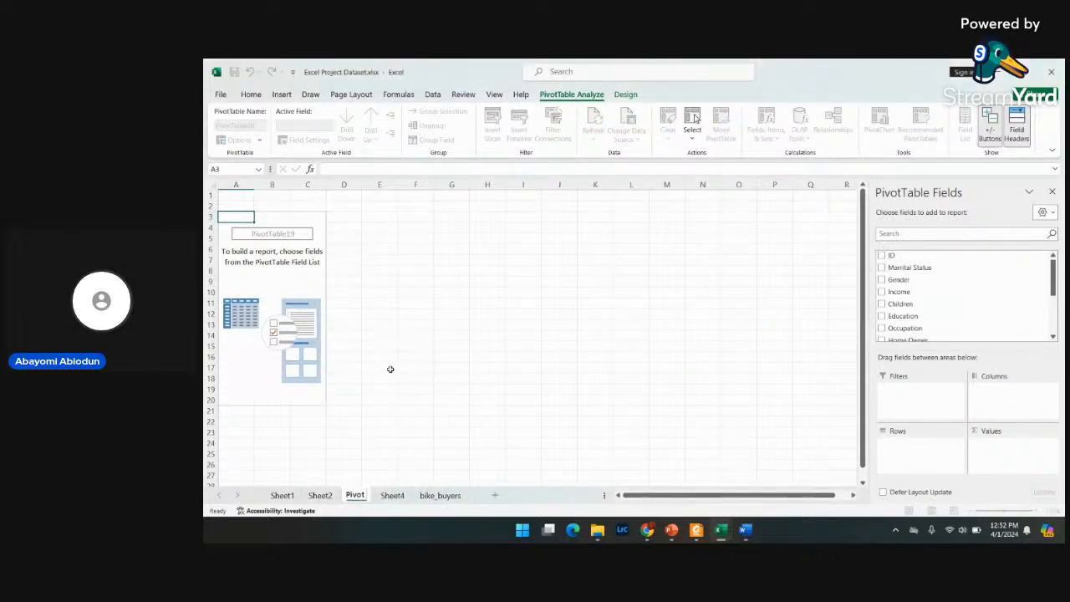
text( table 1)
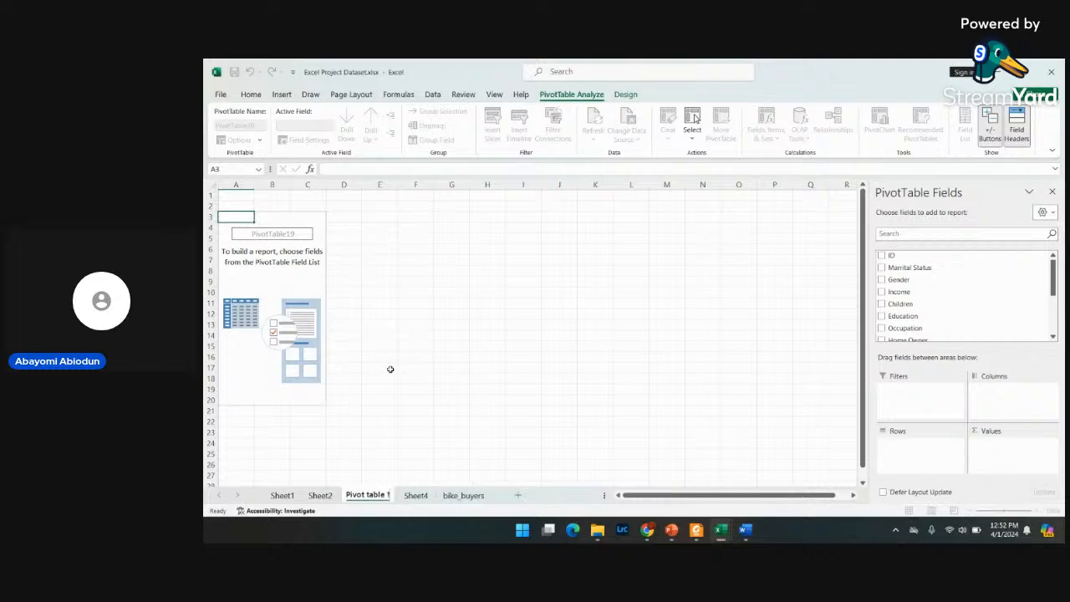
key(Return)
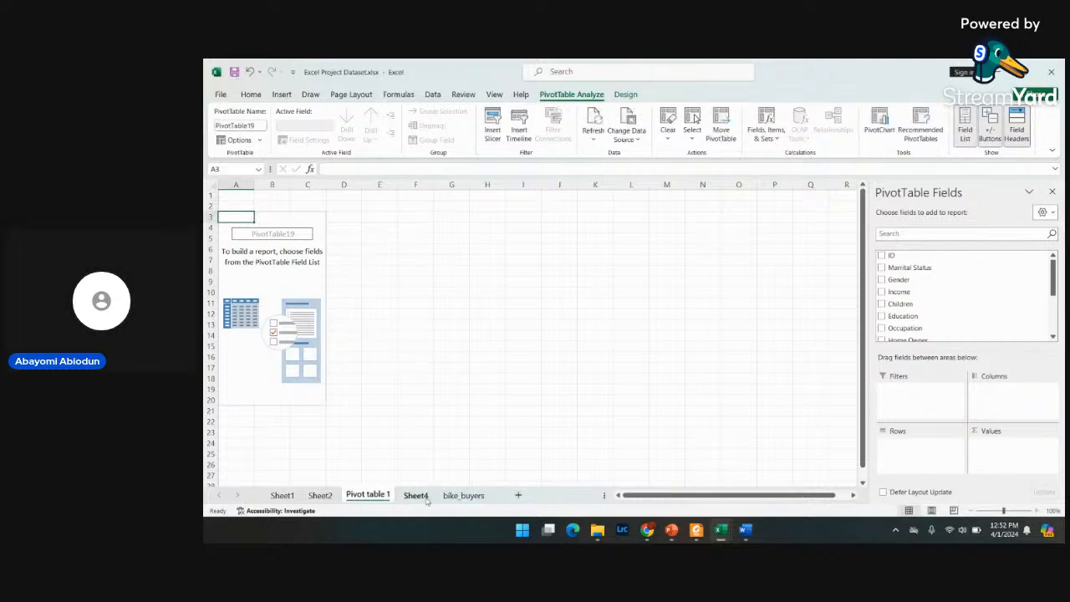
- Rename Sheet4 as "Pivot table 2"
click(416, 496)
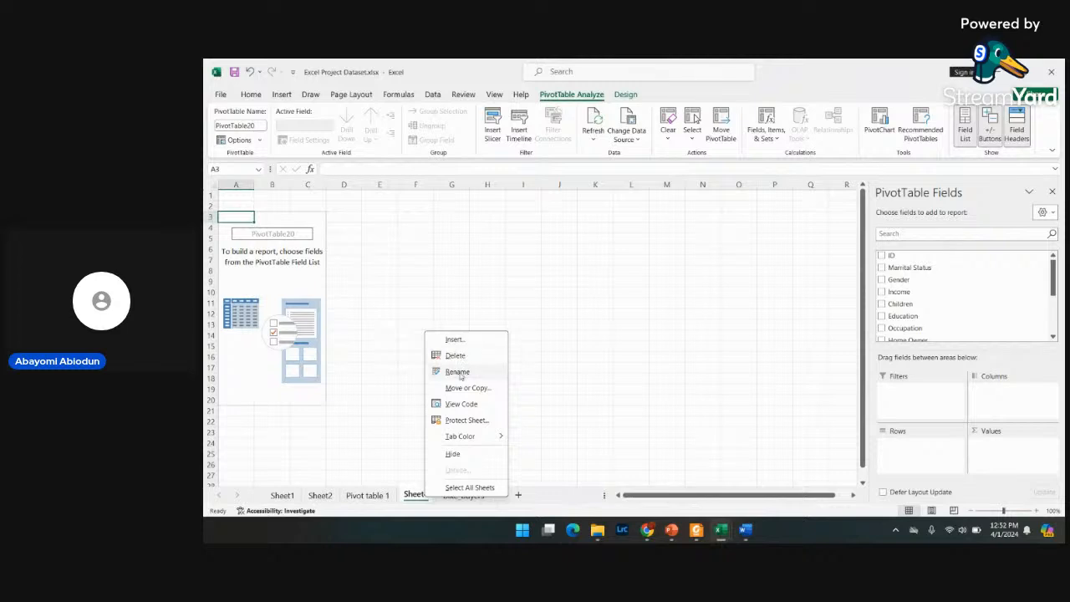
click(459, 372)
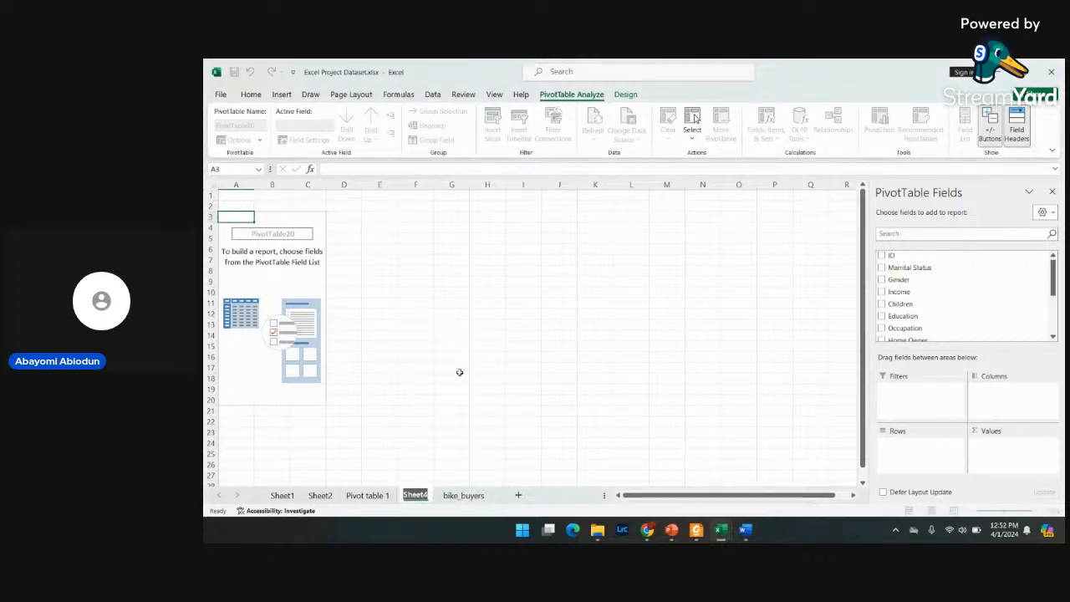
text(Pi)
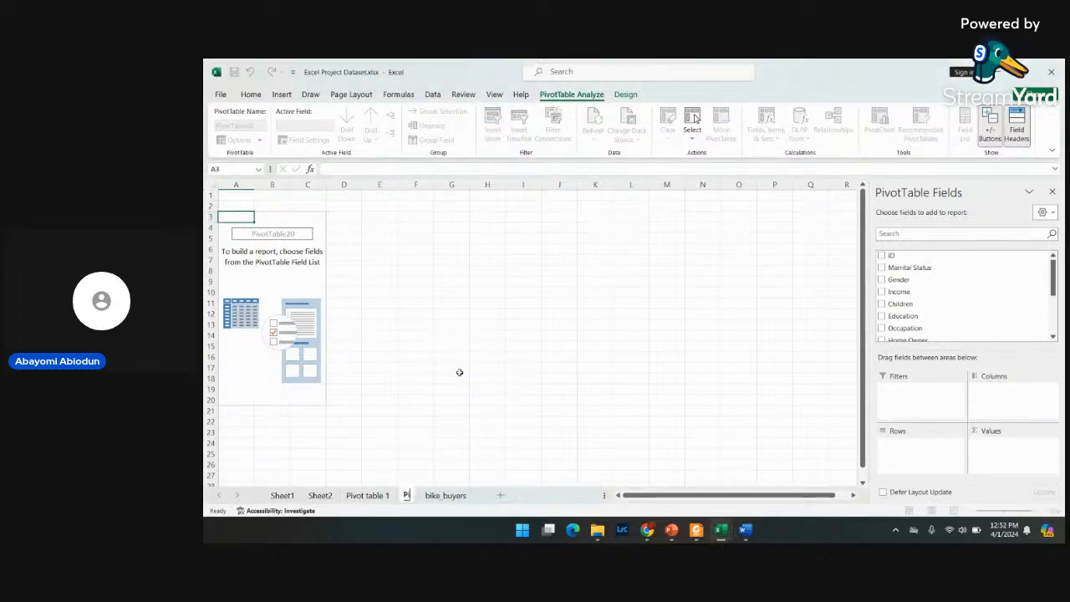
text(vot tabvler)
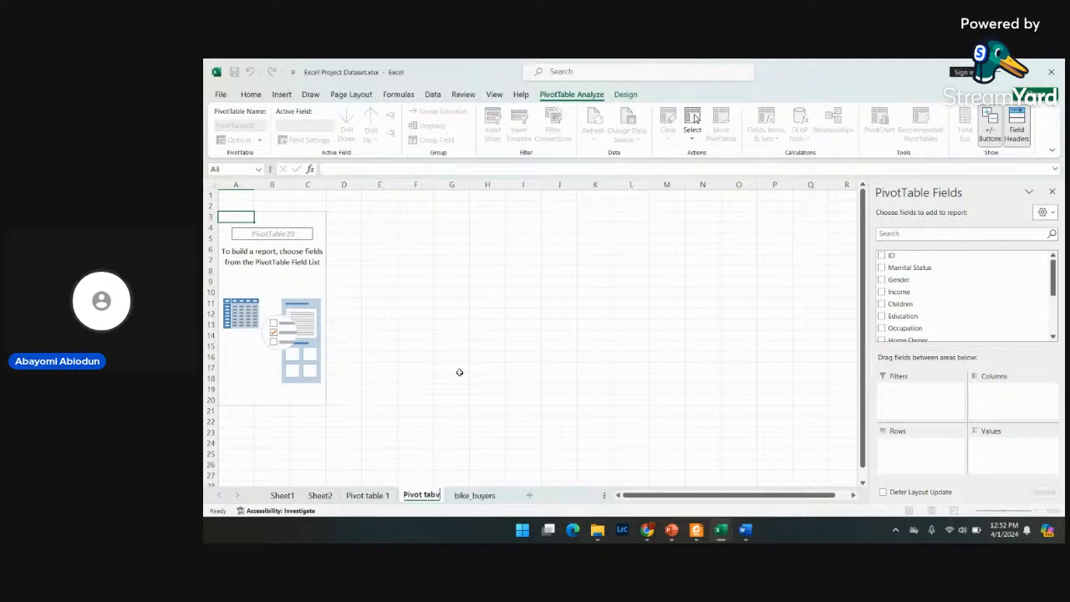
key(BackSpace)
key(BackSpace)
key(BackSpace)
key(BackSpace)
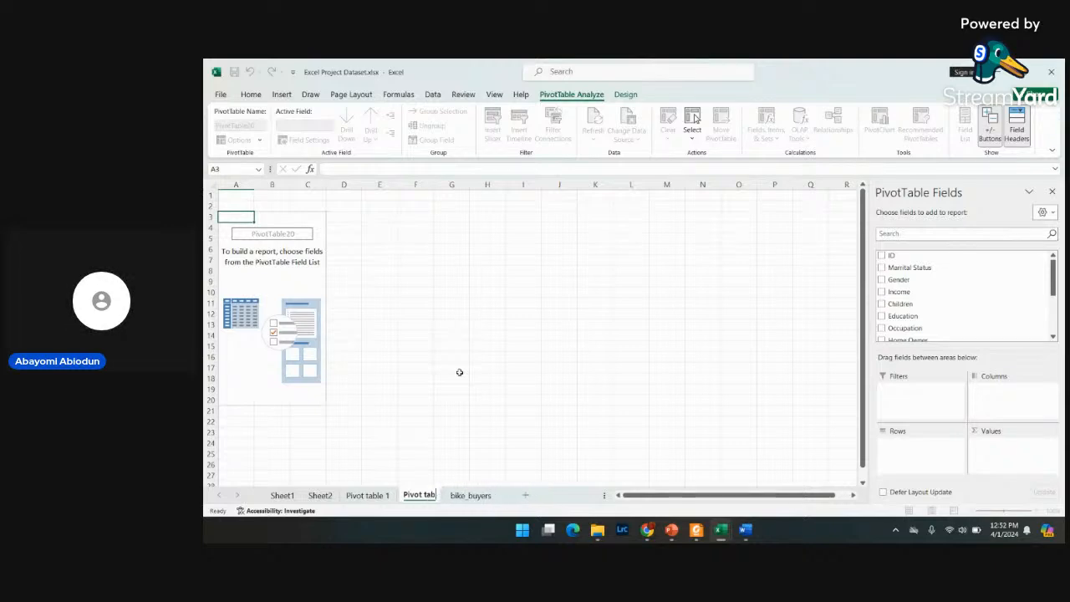
text(le 2)
key(Return)
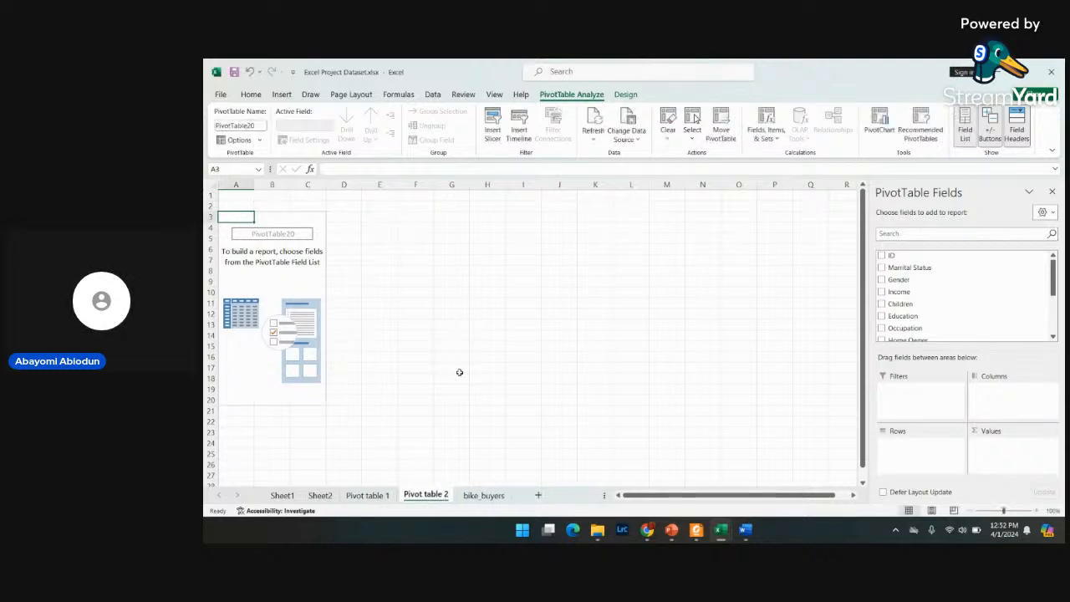
- Insert a third PivotTable from the bike_buyers columns A to N on a new worksheet
click(367, 495)
click(485, 496)
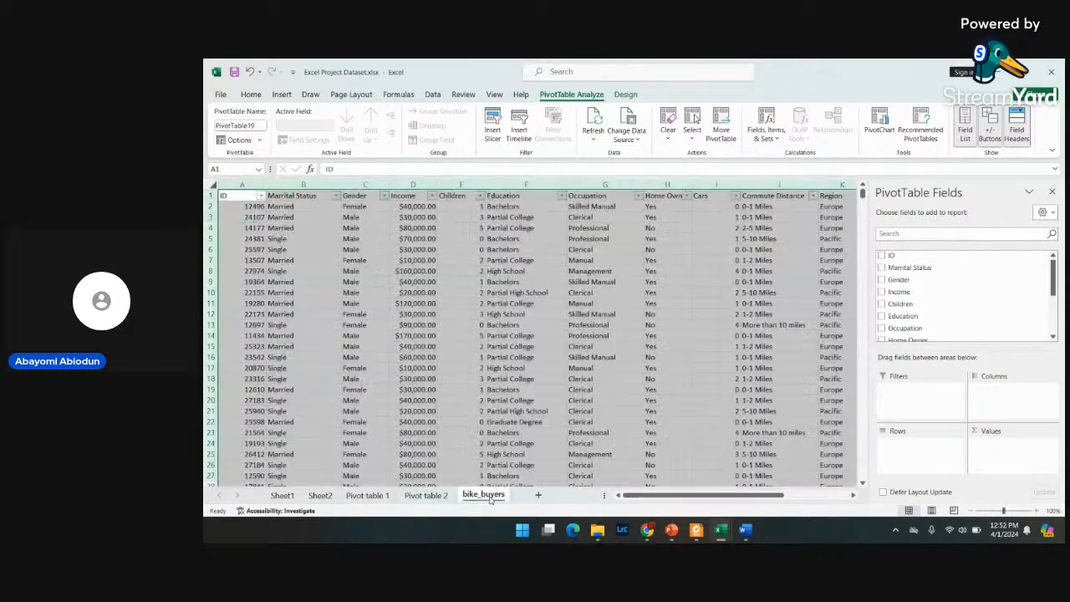
click(287, 95)
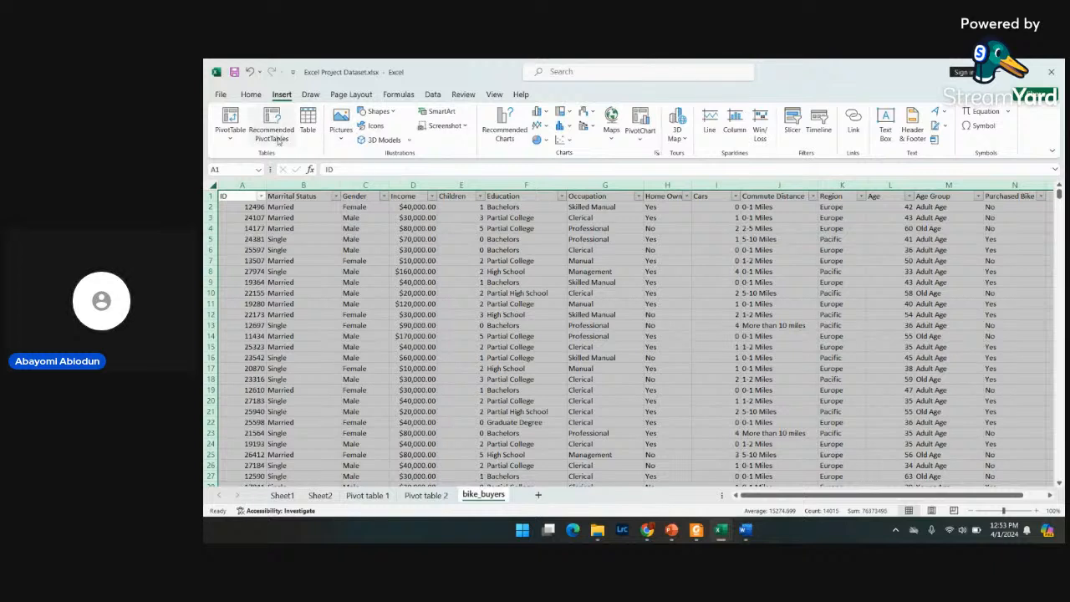
click(230, 133)
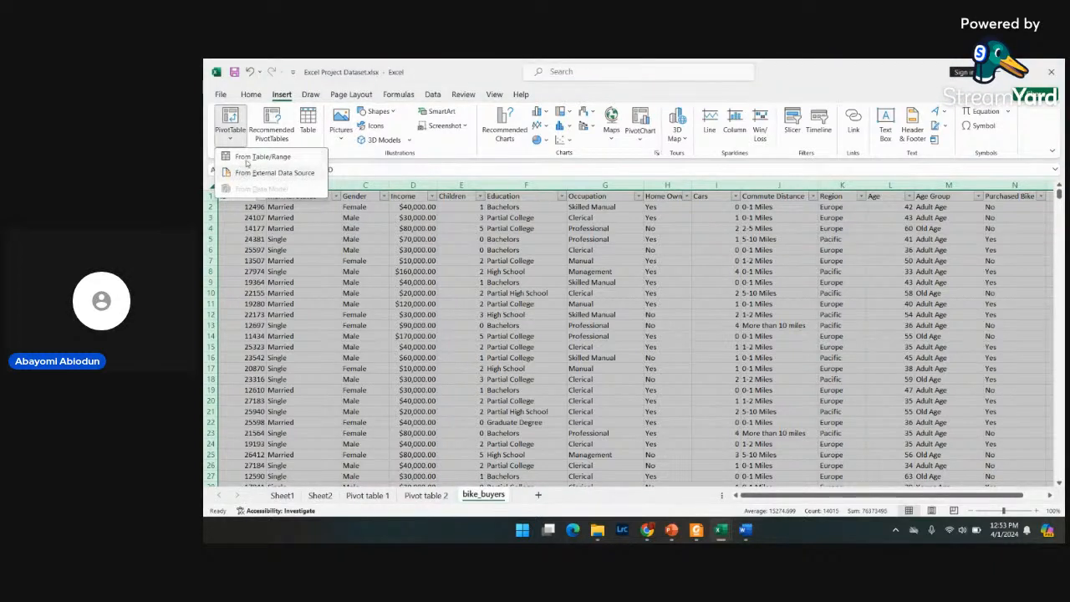
click(248, 158)
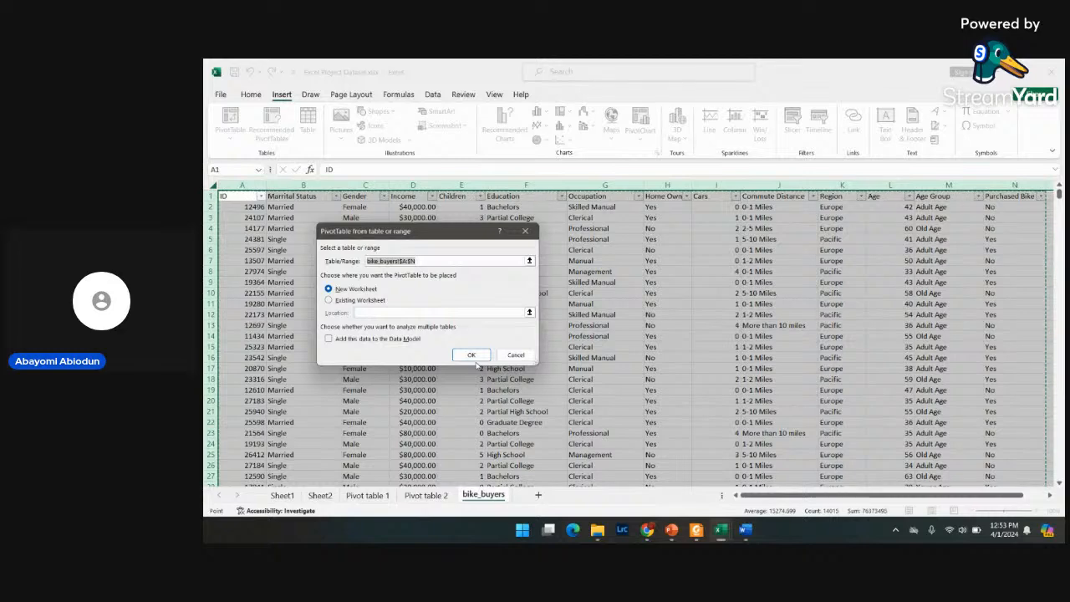
click(472, 354)
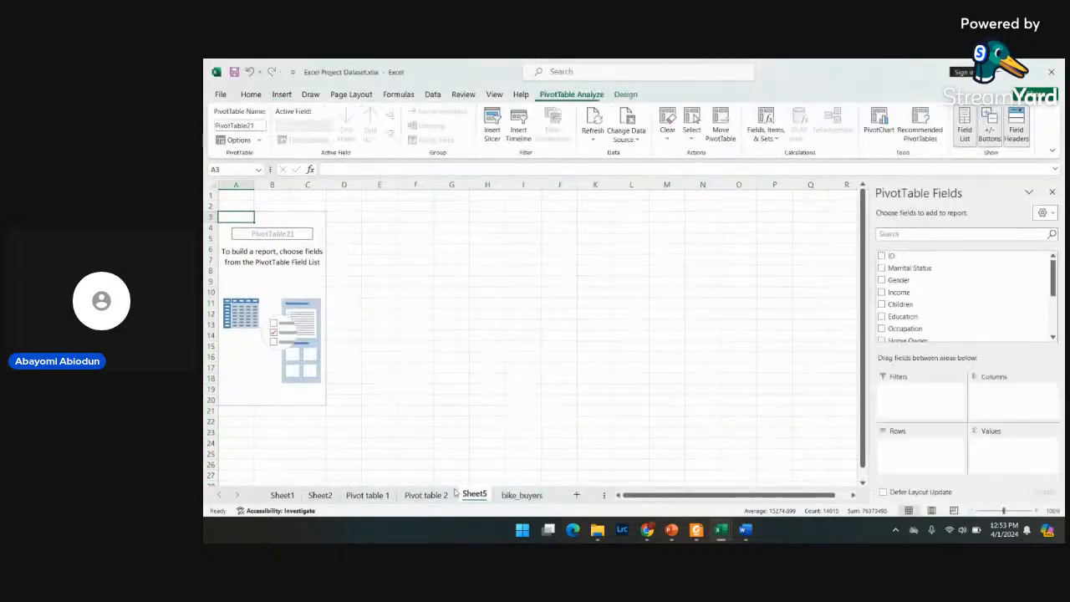
- Rename Sheet5 as "Pivottable"
double_click(480, 495)
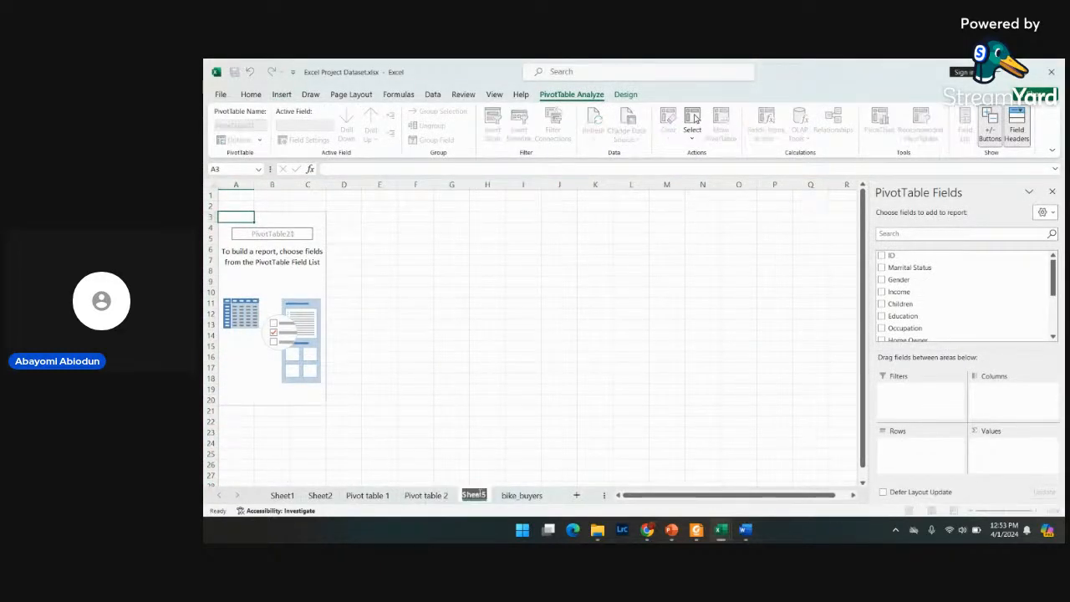
key(BackSpace)
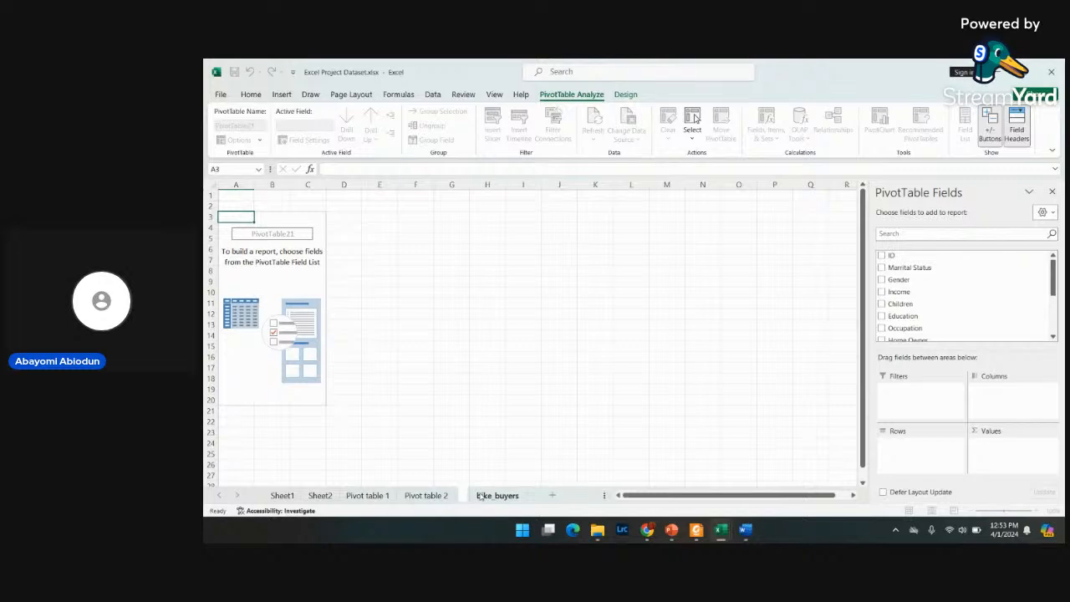
text(Pivpot)
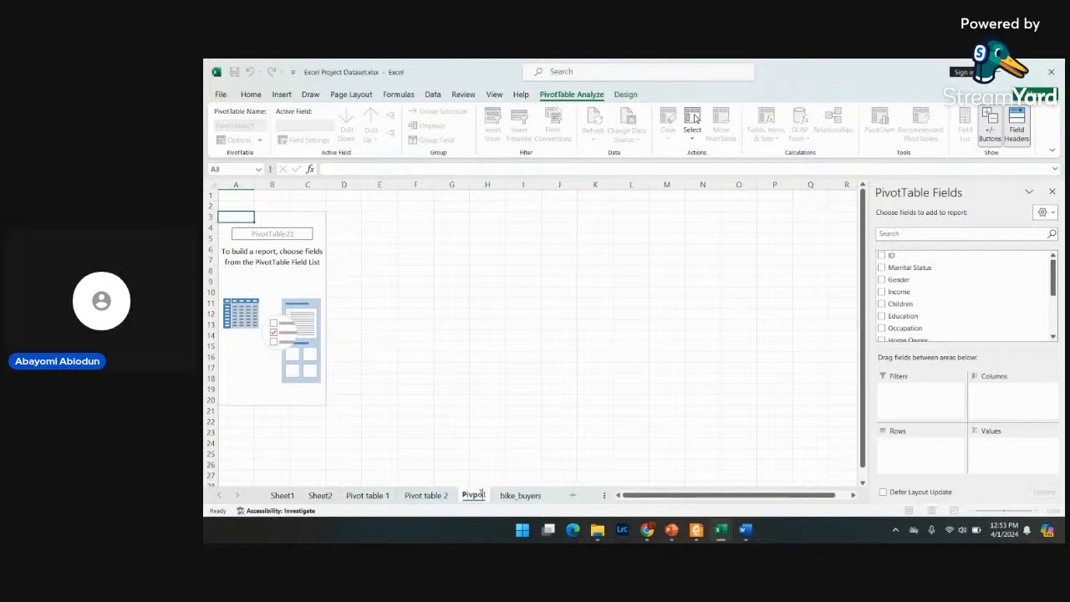
key(BackSpace)
key(BackSpace)
key(BackSpace)
text(ottable)
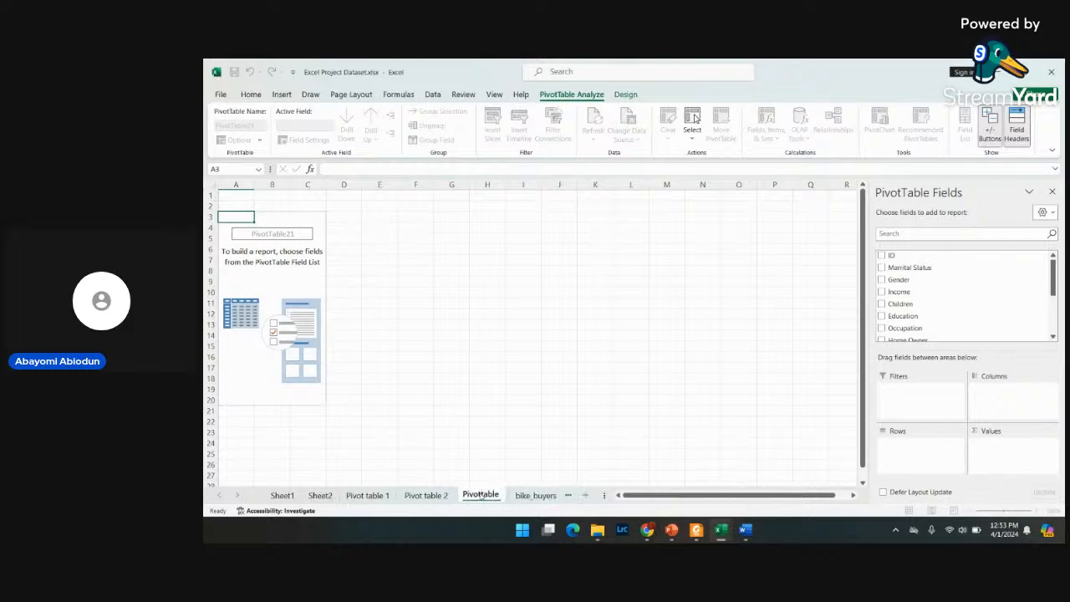
key(Return)
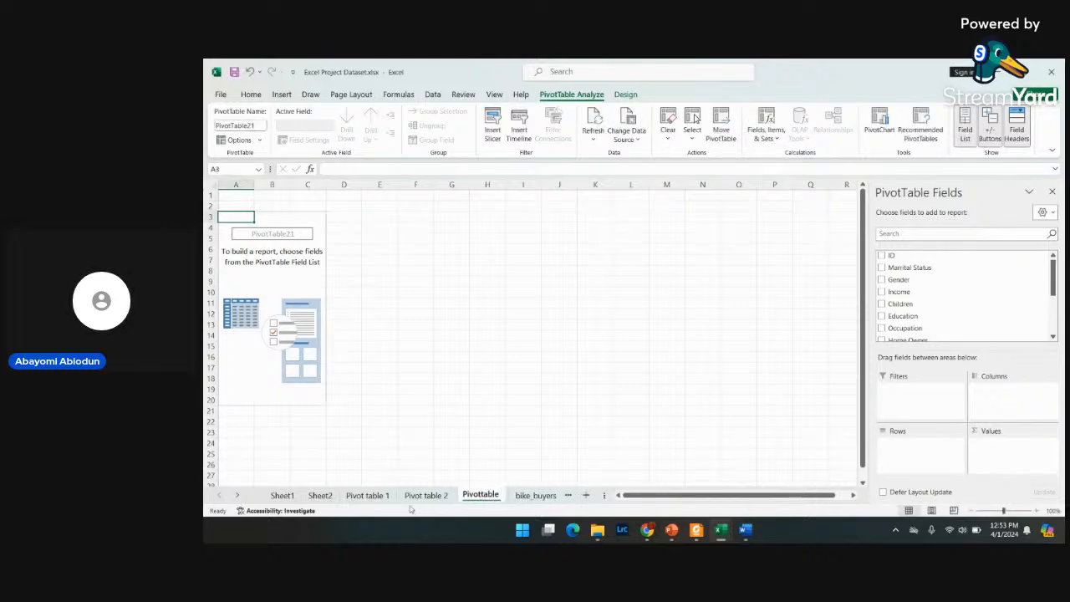
- Look through the PivotTable field list on the Pivot table 1 sheet, and return to the bike_buyers data
click(380, 498)
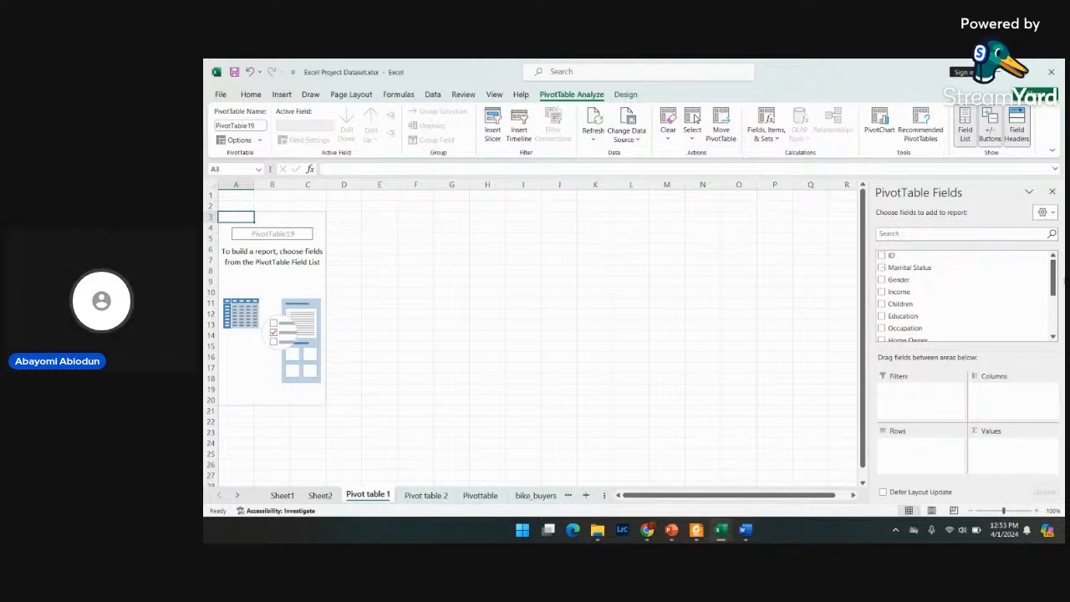
mouse_move(1053, 267)
mouse_down()
mouse_move(1053, 326)
mouse_move(1054, 266)
mouse_up()
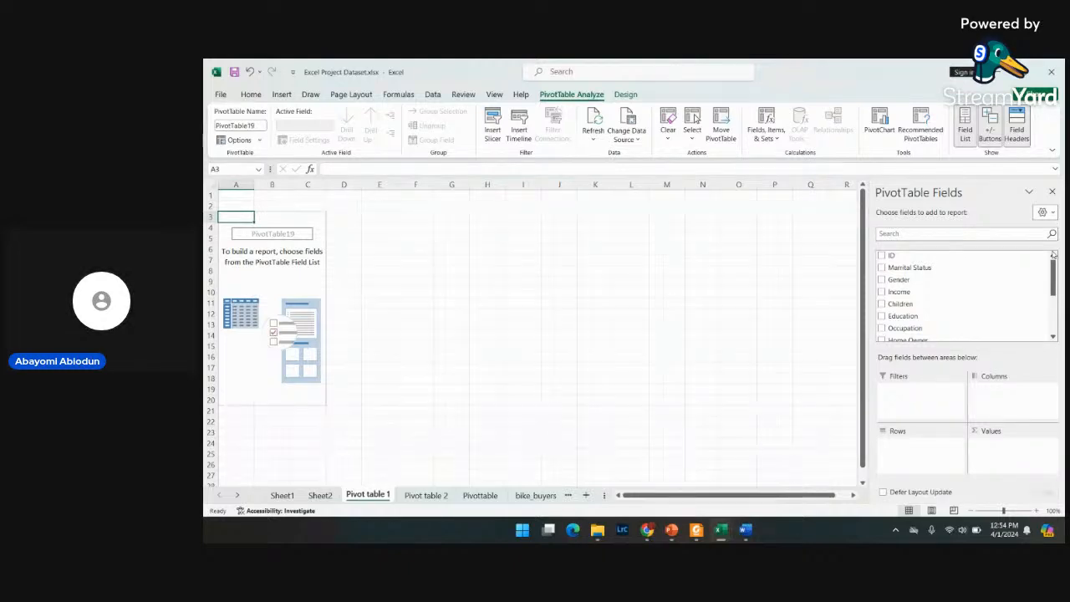
scroll(526, 496, down, 1)
click(503, 496)
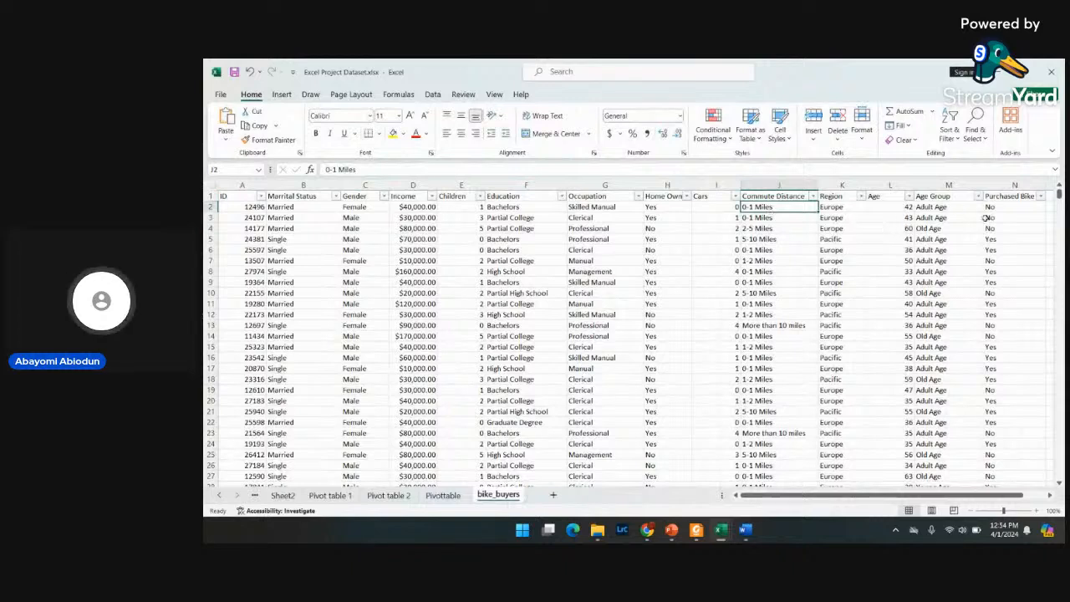
- Copy the full nested IF formula from the Age Group cell M2, leaving the cell unchanged
double_click(943, 208)
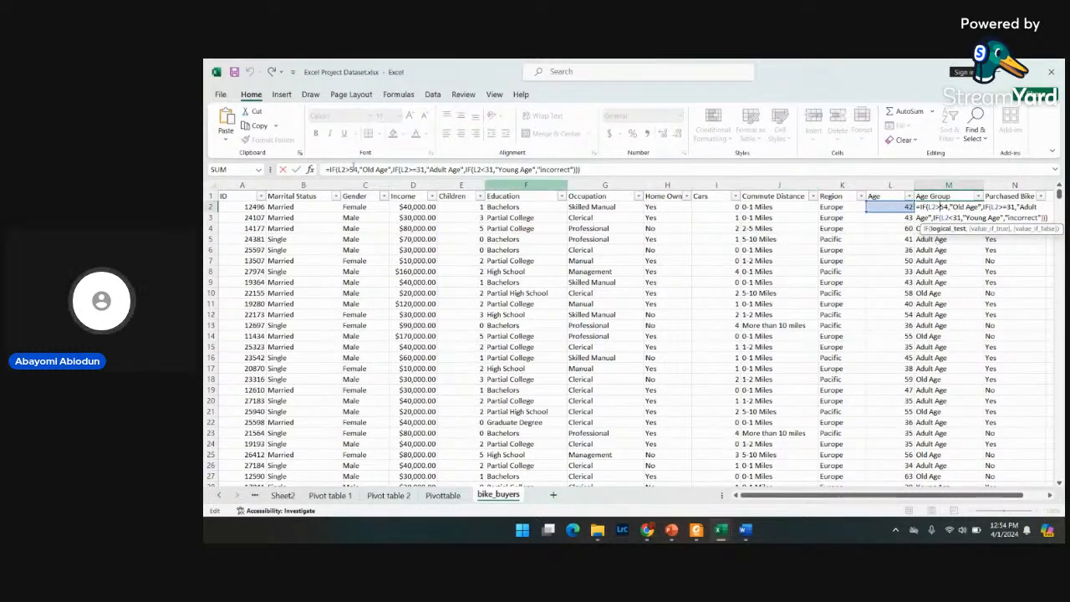
triple_click(336, 170)
key(ctrl+c)
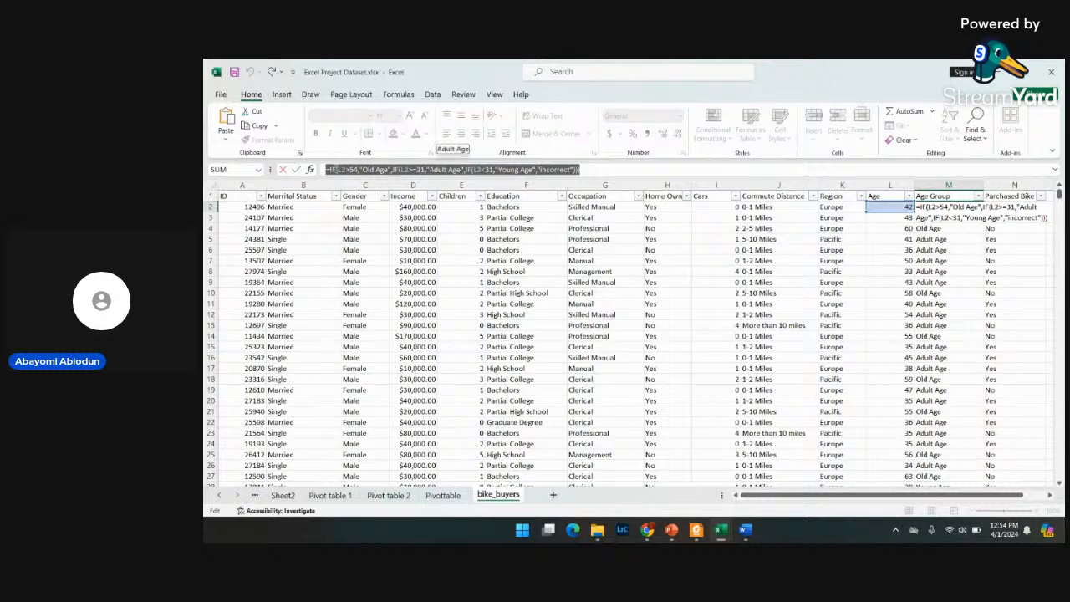
key(Escape)
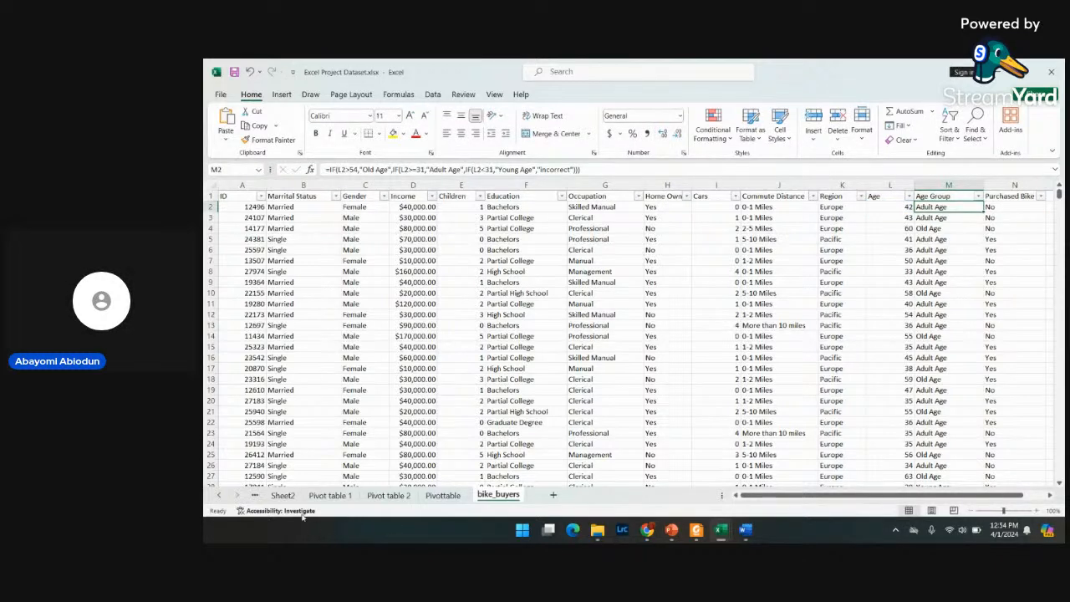
- Switch to the StreamYard studio in Chrome and post the copied formula as a comment in the stream chat
click(648, 531)
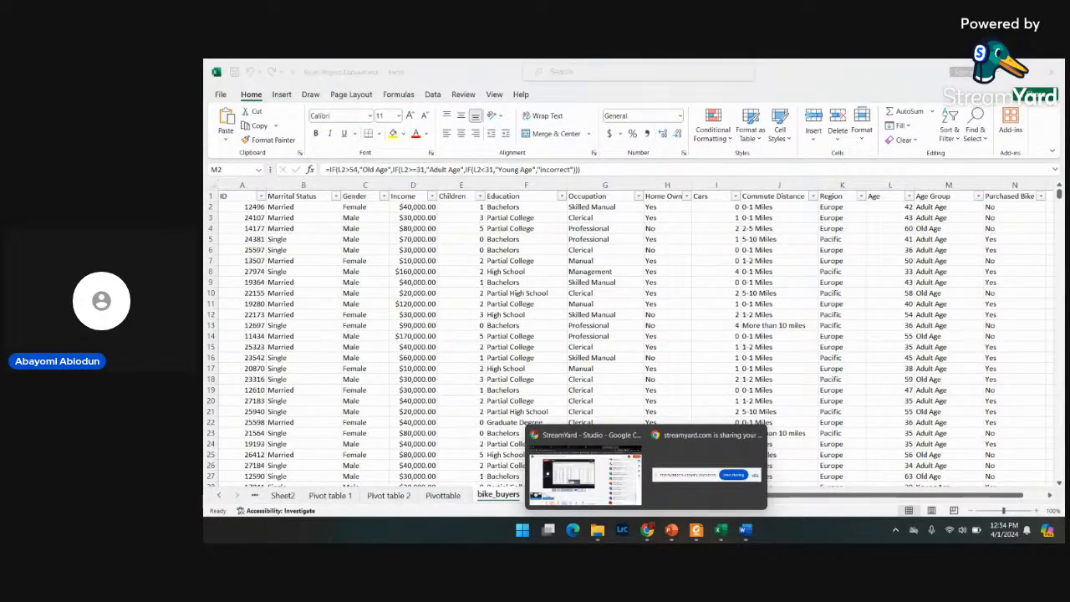
click(586, 473)
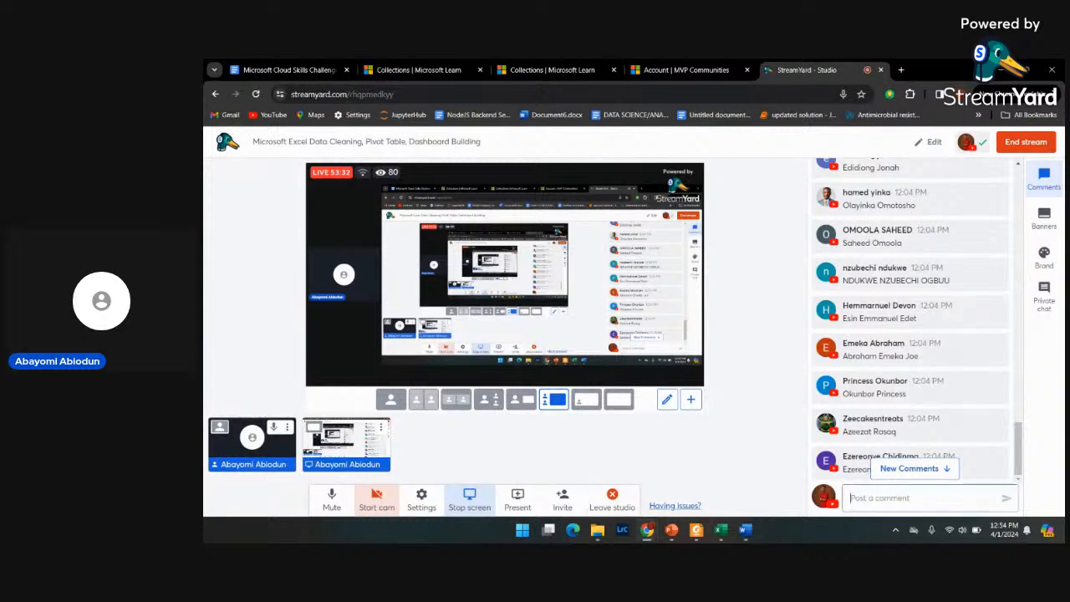
key(ctrl+v)
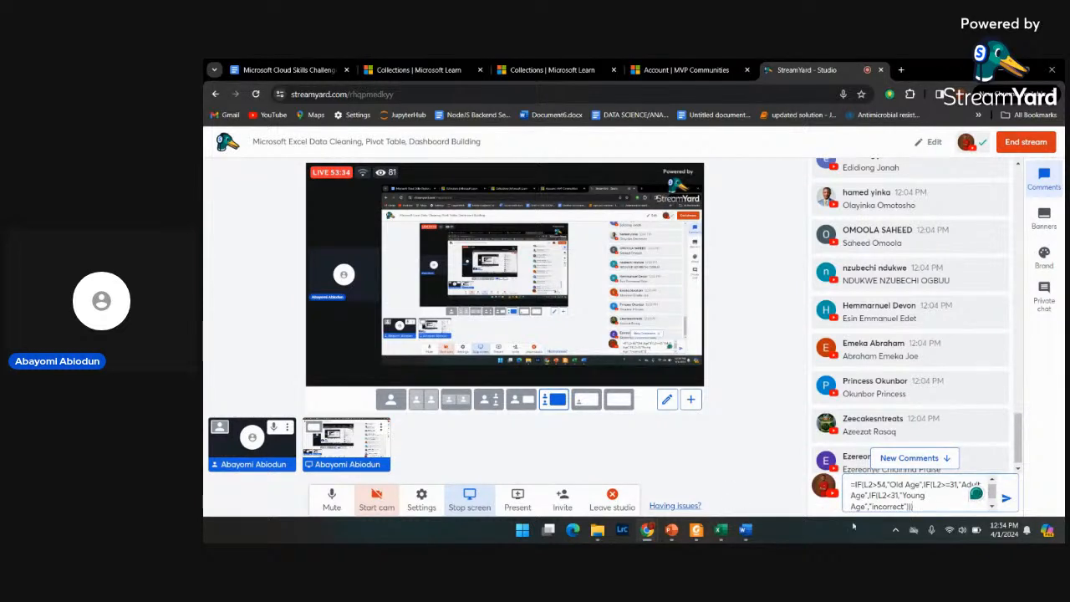
click(1008, 499)
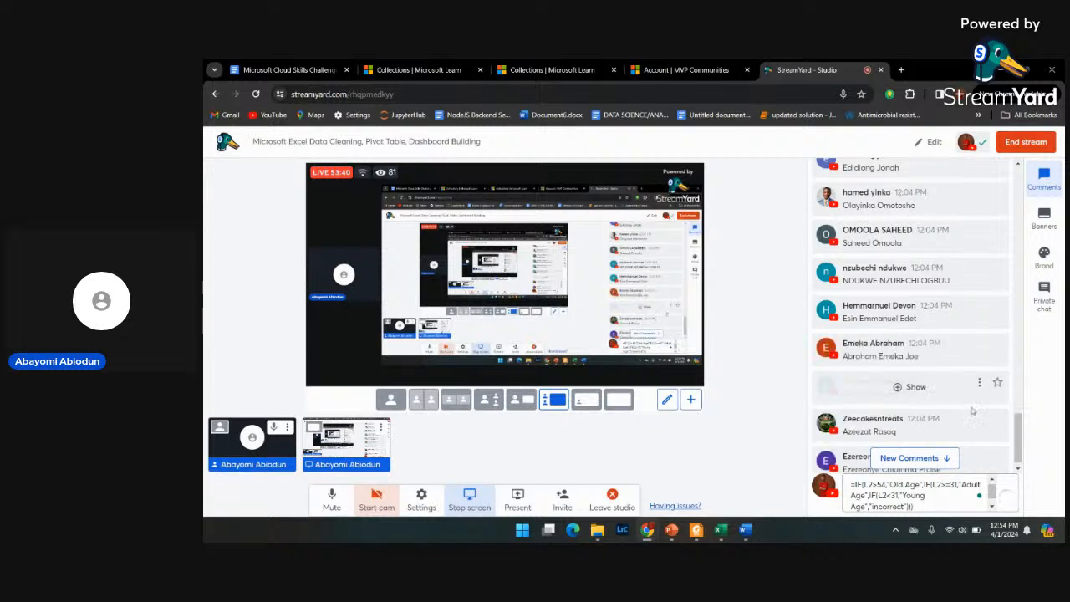
key(Return)
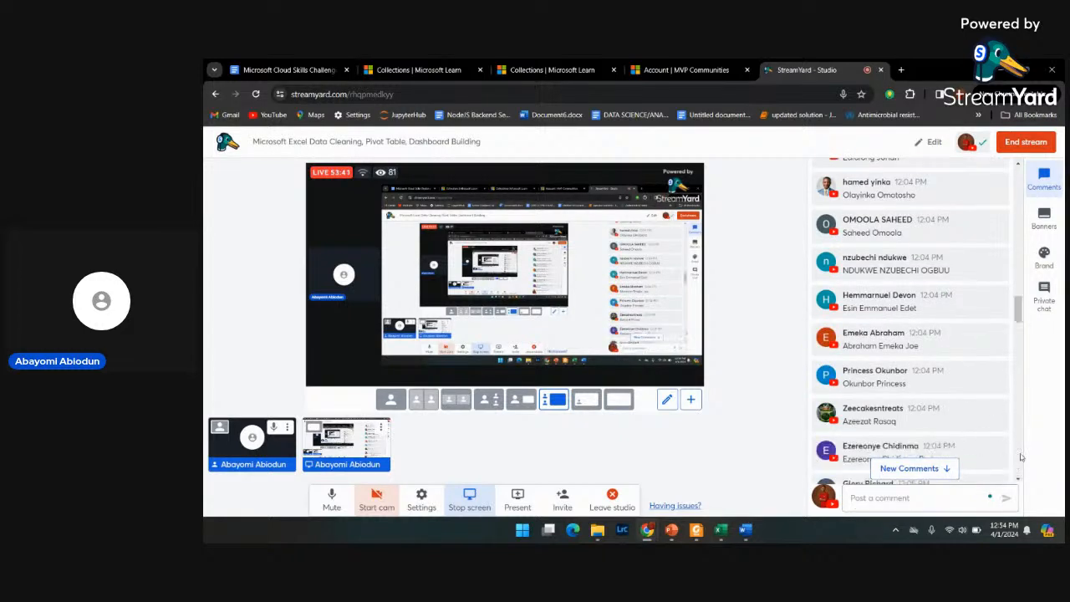
scroll(968, 428, down, 10)
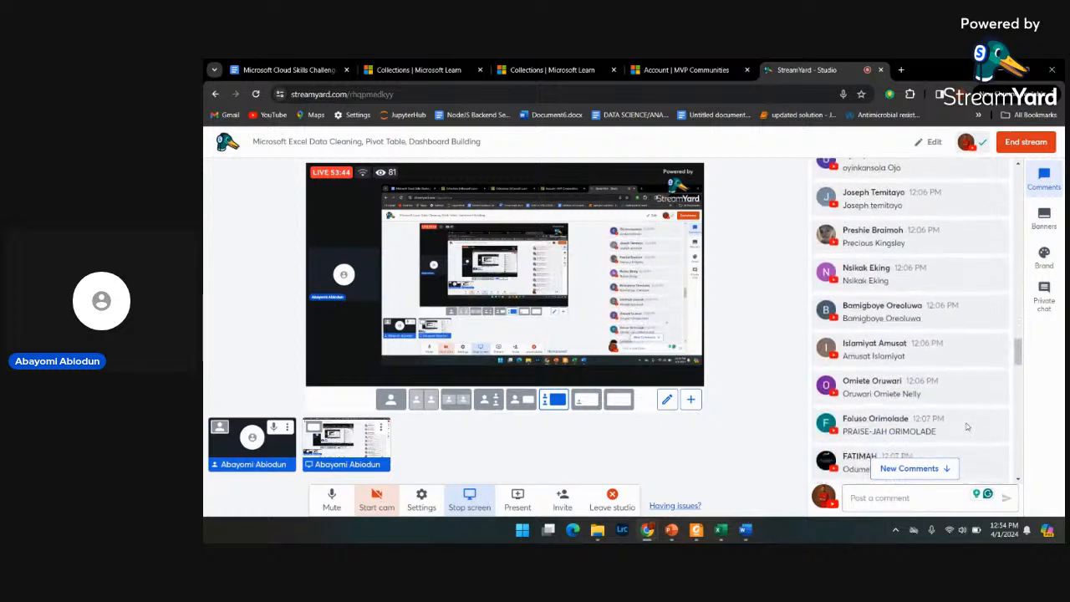
drag(1019, 373, 1017, 466)
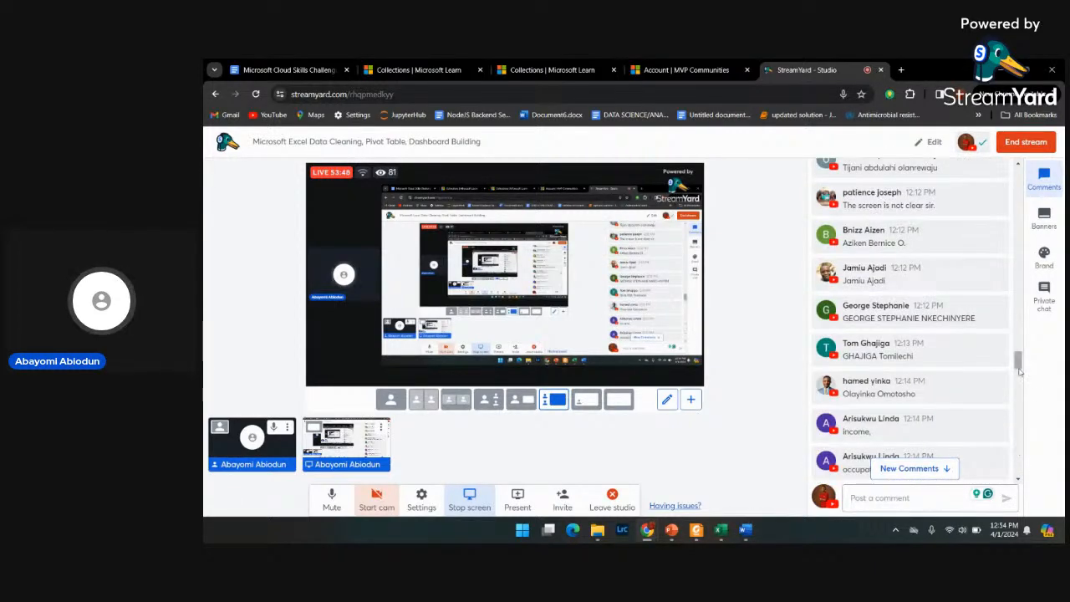
drag(1018, 361, 1019, 450)
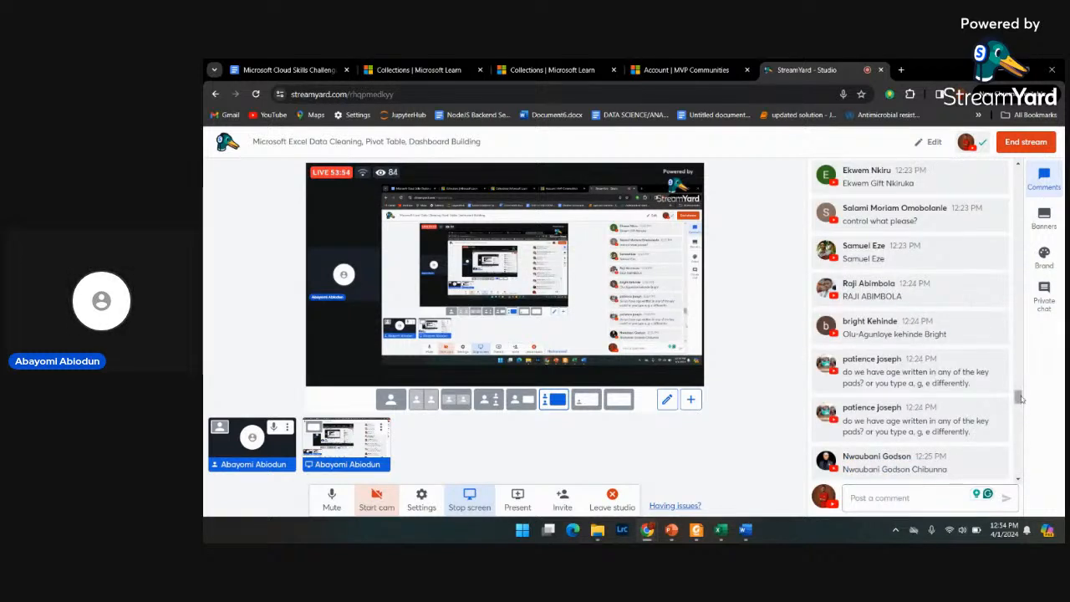
drag(1018, 396, 1016, 497)
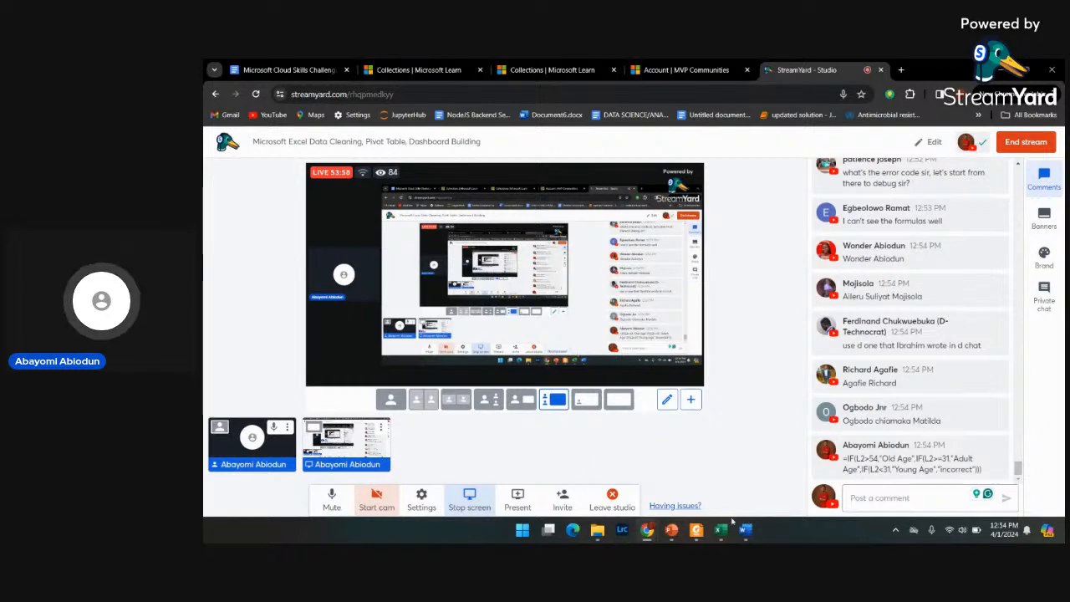
- Switch back to the Excel Project Dataset workbook and set Gender as rows and Income as values in the PivotTable on Pivot table 1
mouse_move(721, 529)
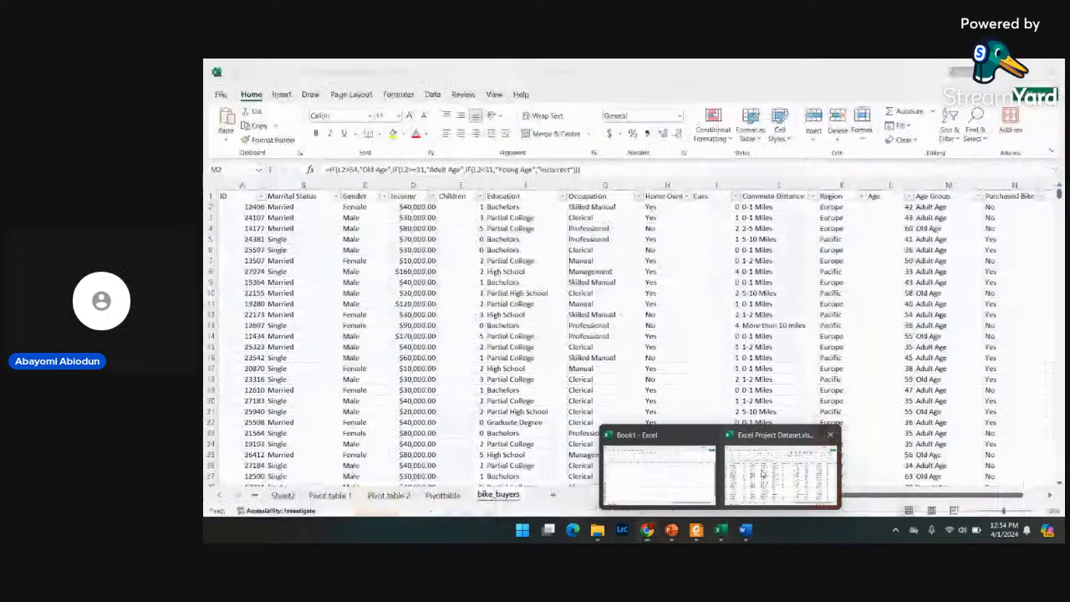
click(760, 474)
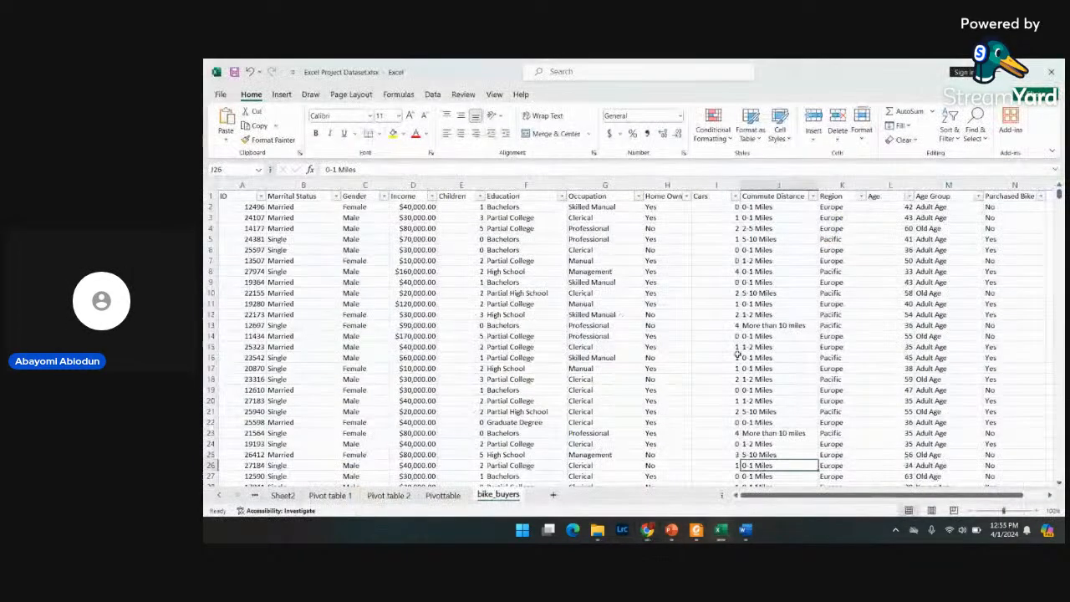
click(773, 465)
click(339, 494)
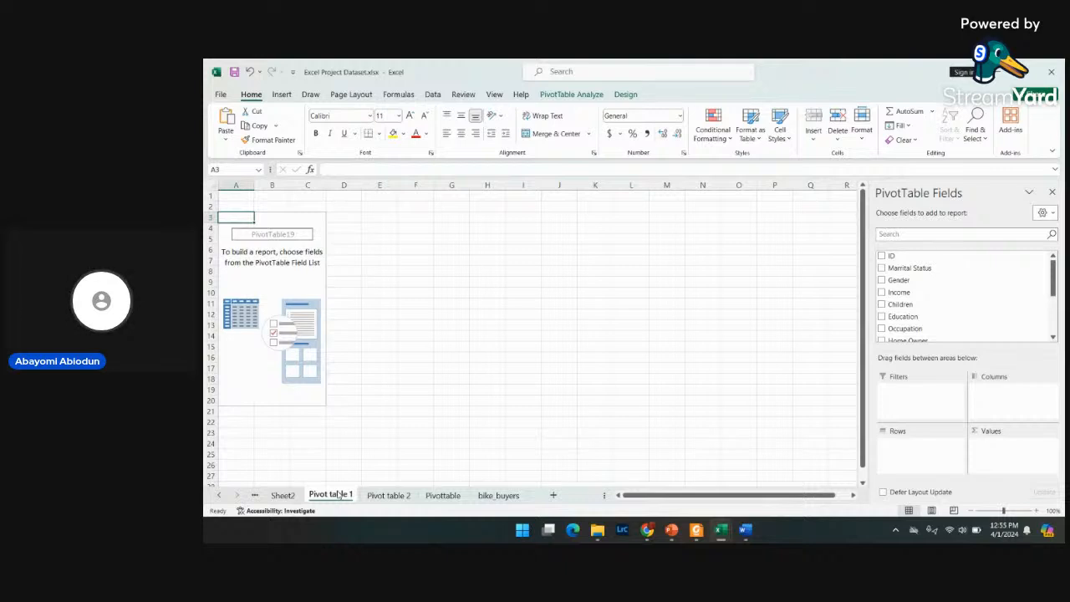
scroll(944, 299, down, 2)
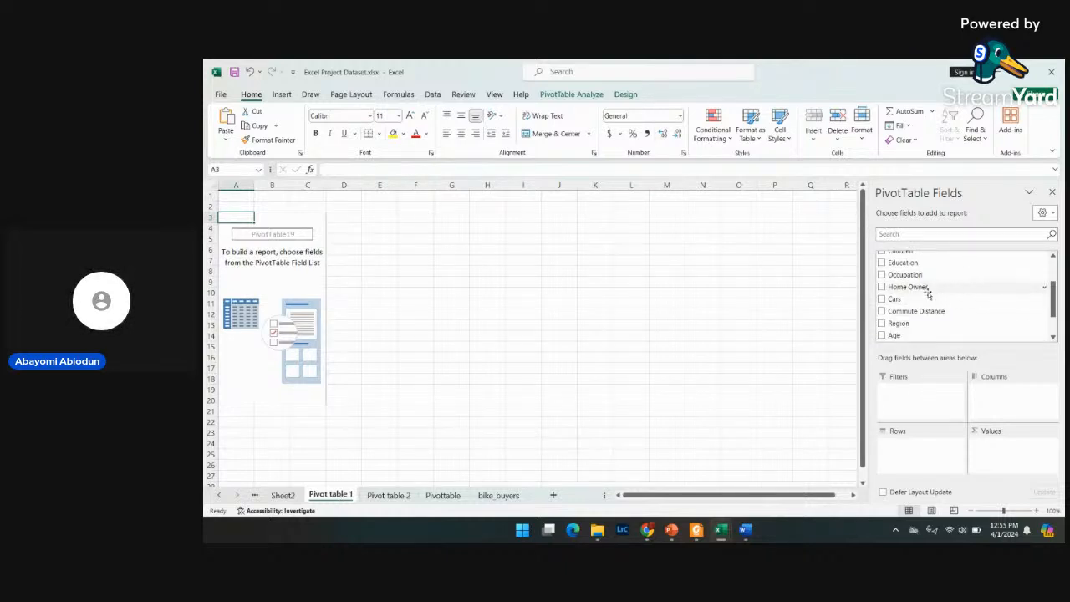
scroll(944, 298, up, 2)
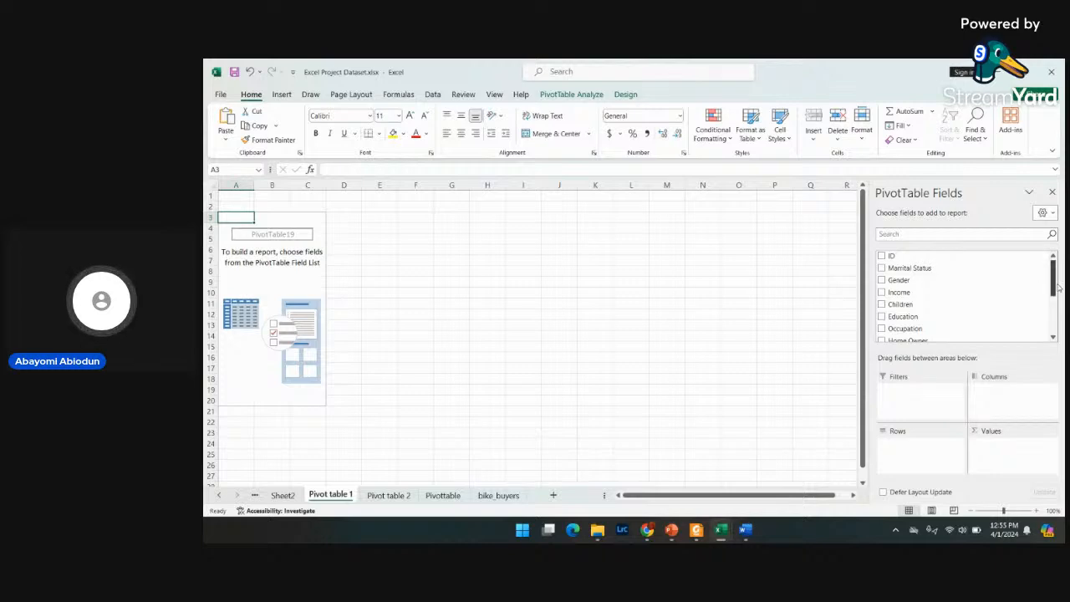
mouse_move(1052, 278)
mouse_down()
mouse_move(1053, 326)
mouse_move(1053, 280)
mouse_up()
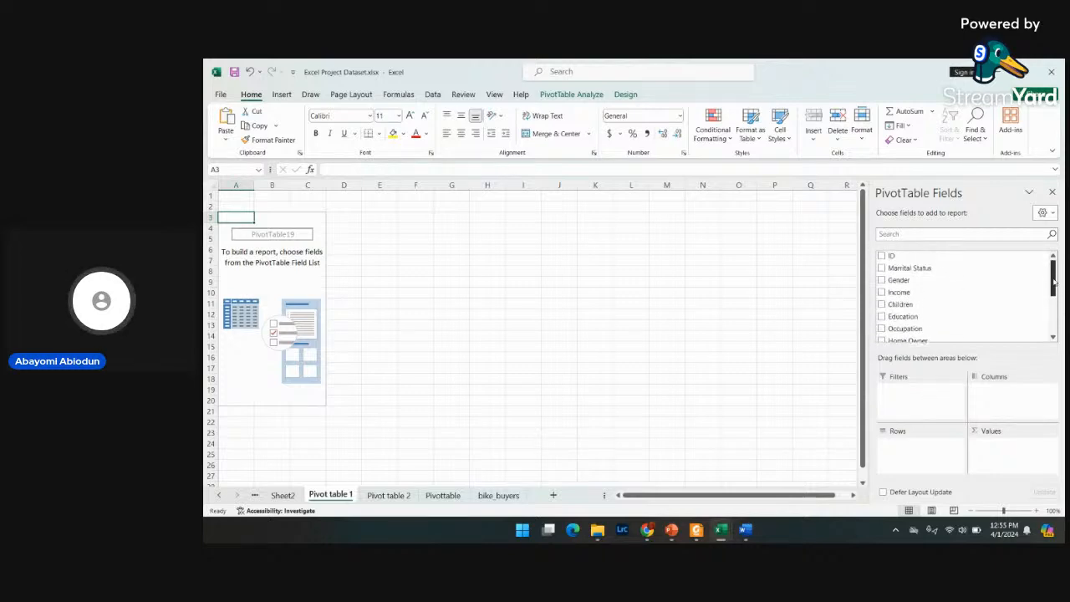
click(882, 281)
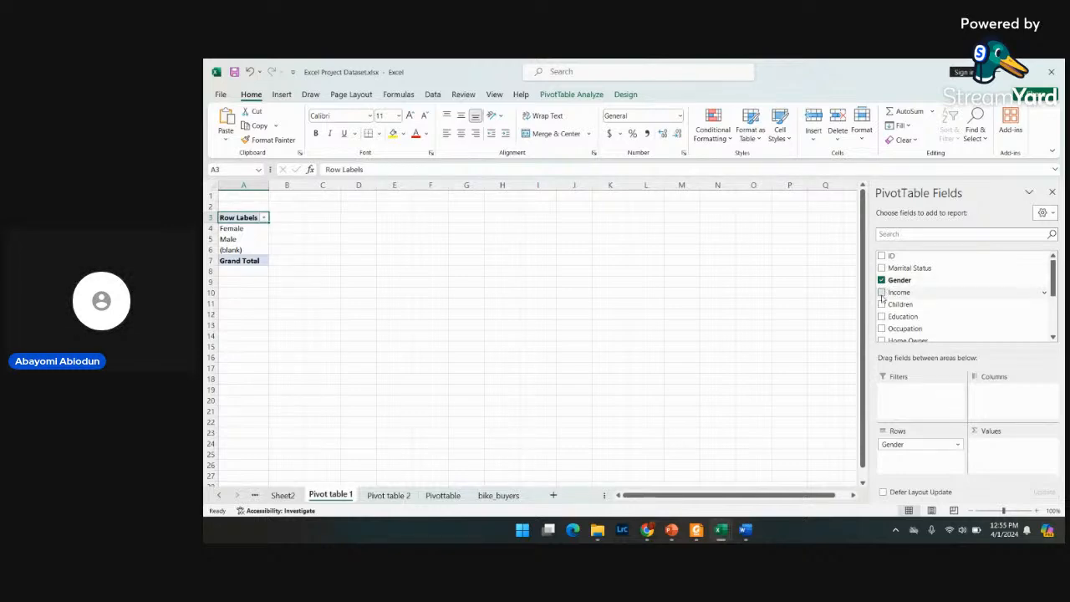
click(881, 292)
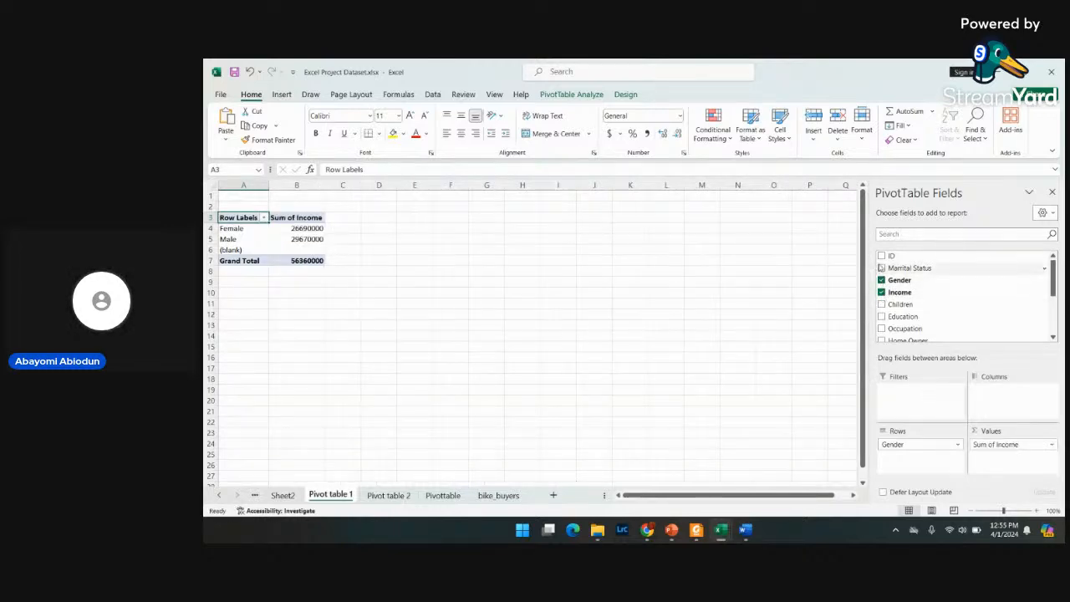
- Add the Purchased Bike field to the PivotTable and place it in the columns area, keeping Marrital Status out
click(881, 268)
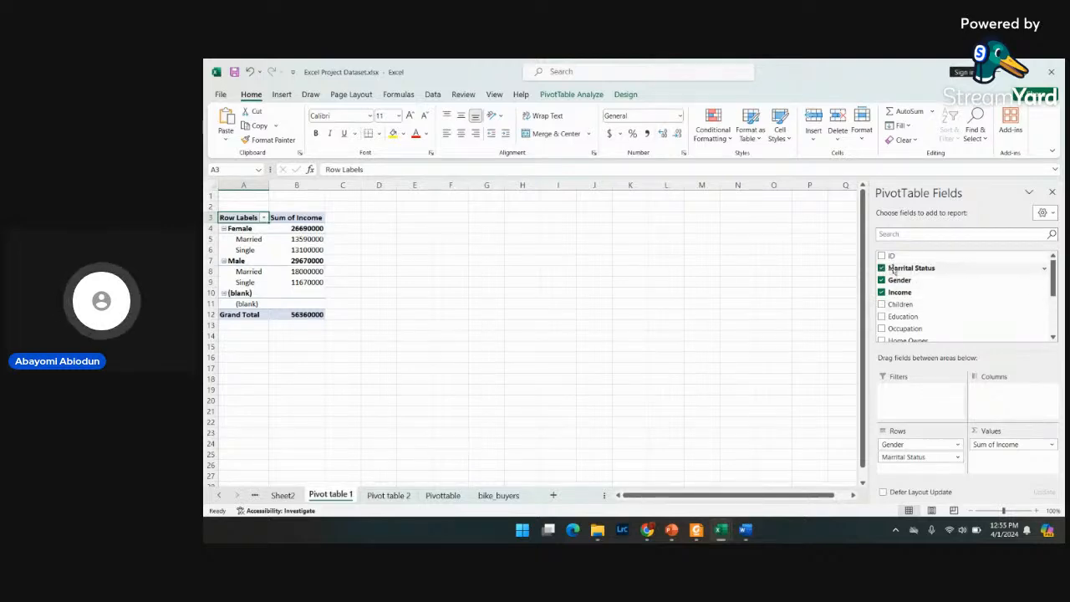
click(881, 268)
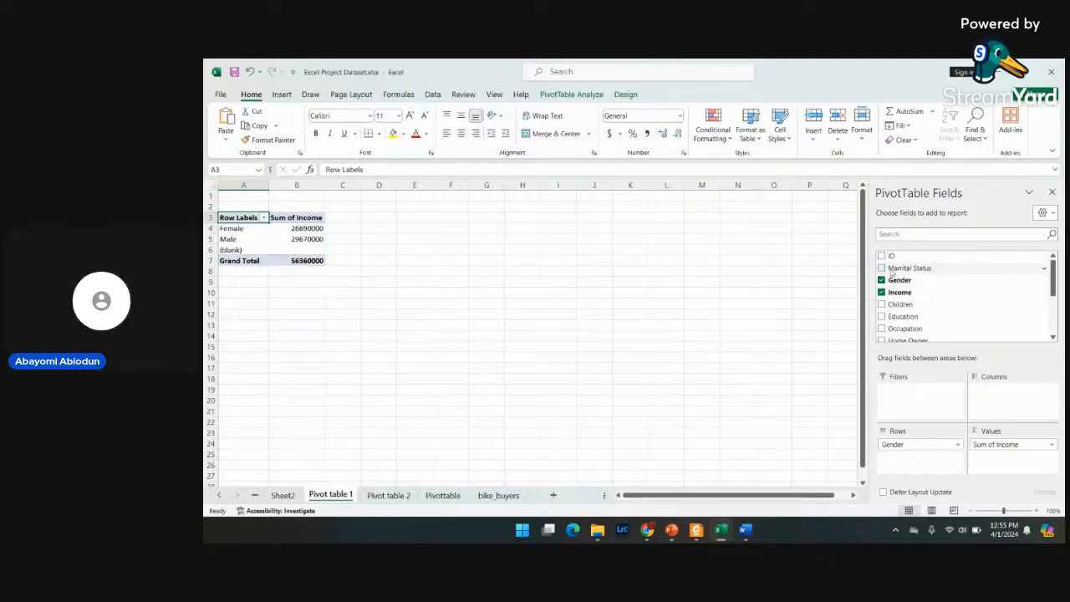
drag(1053, 289, 1053, 323)
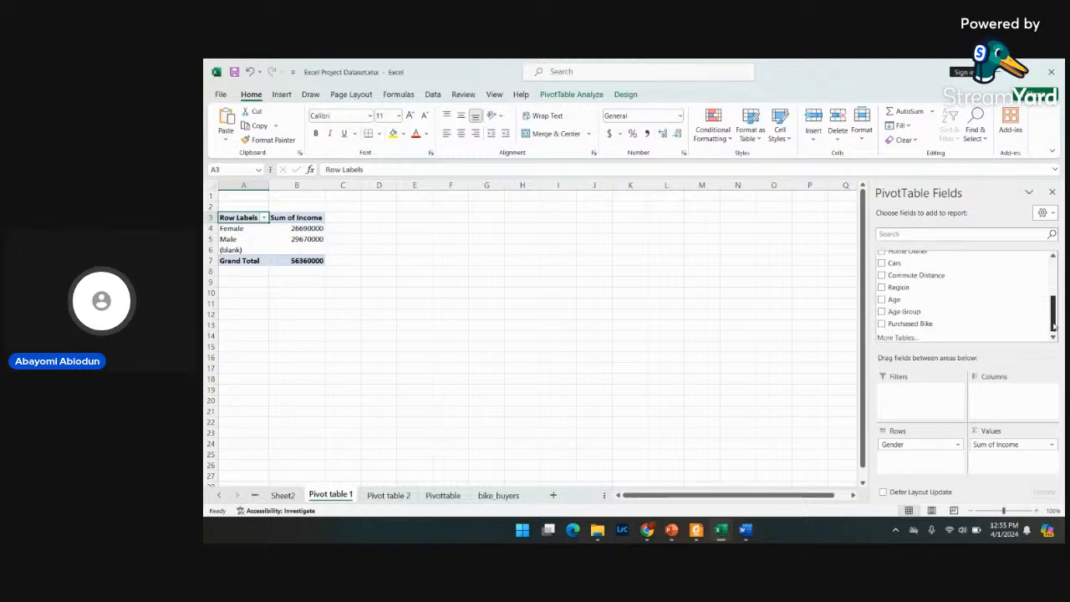
click(882, 322)
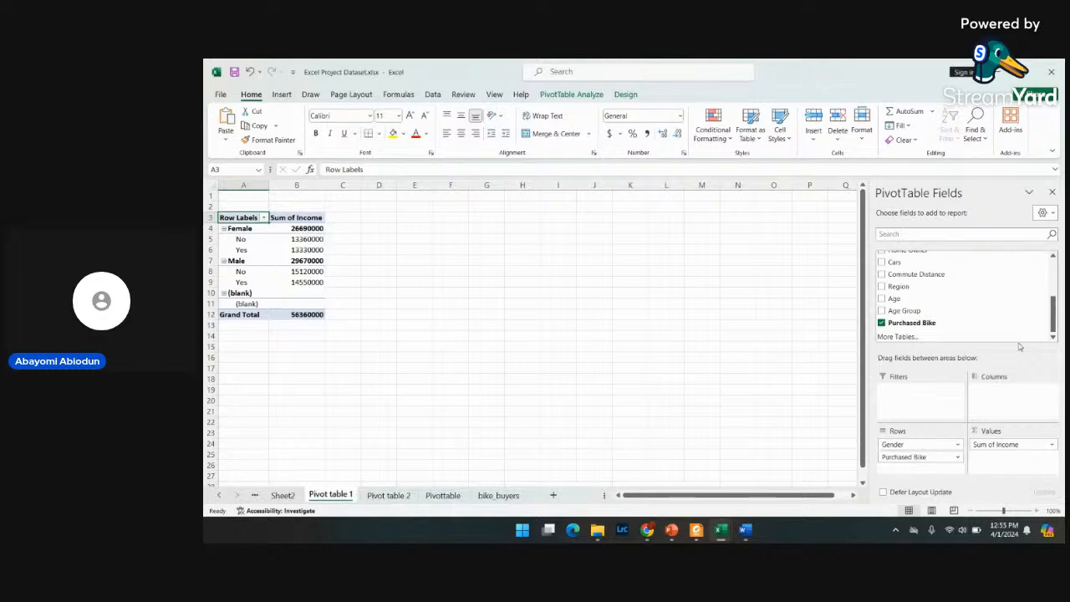
drag(912, 456, 1003, 389)
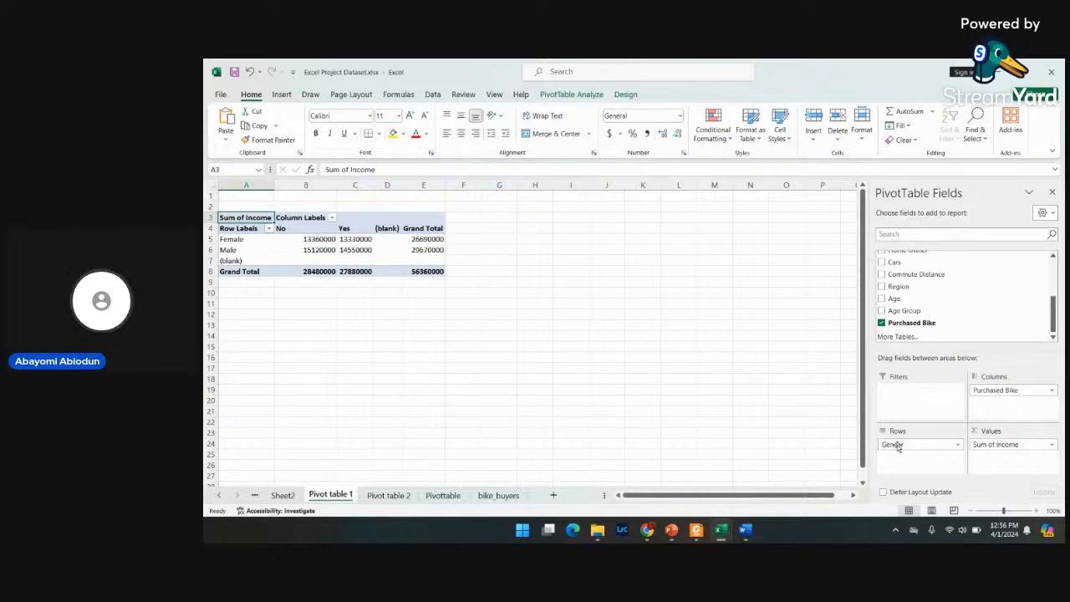
click(1051, 444)
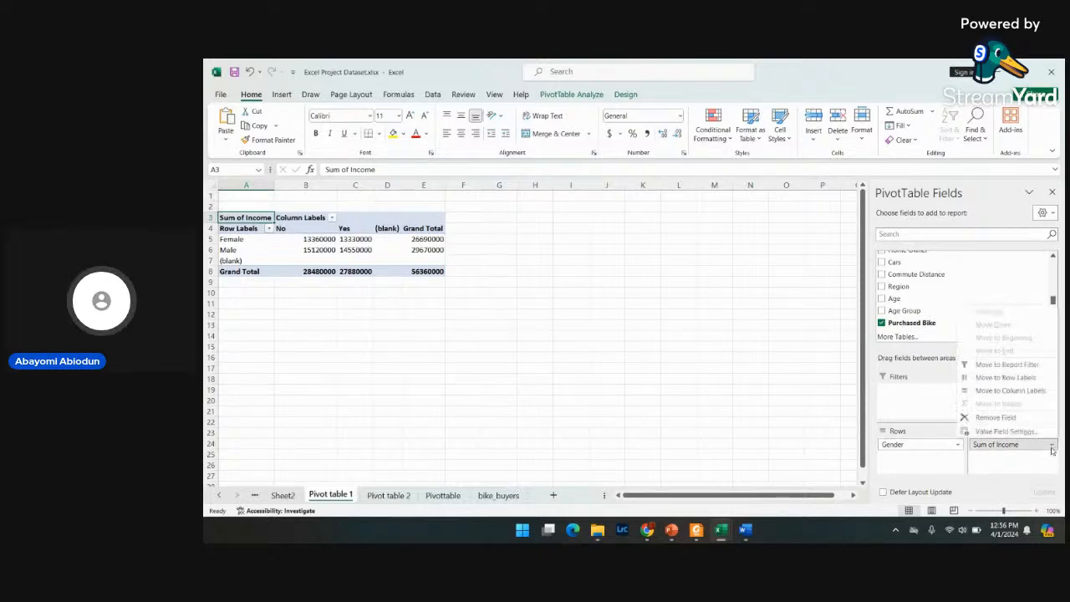
click(1005, 431)
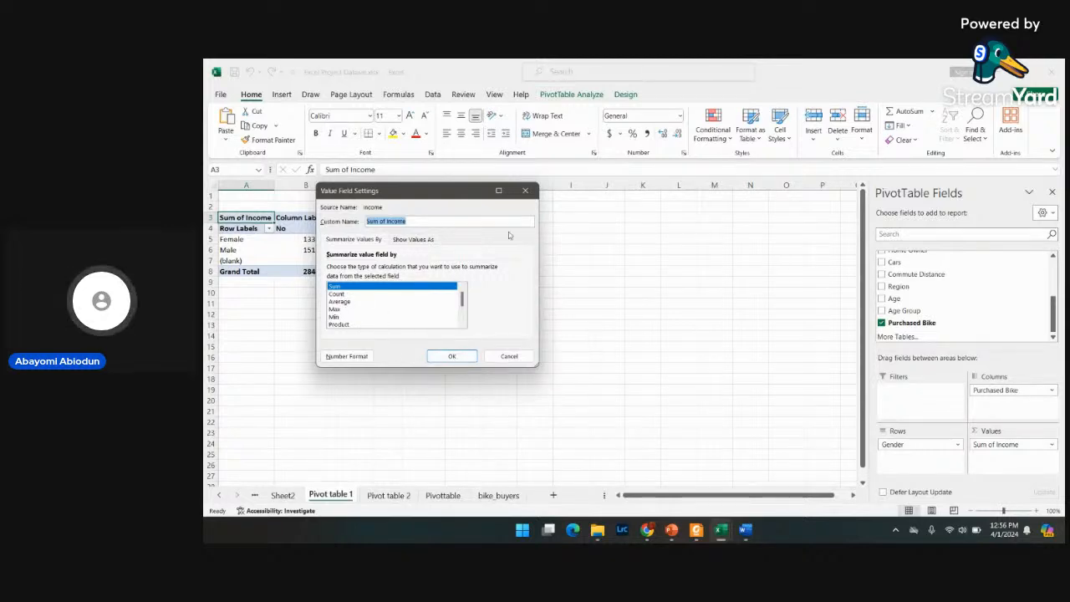
click(525, 191)
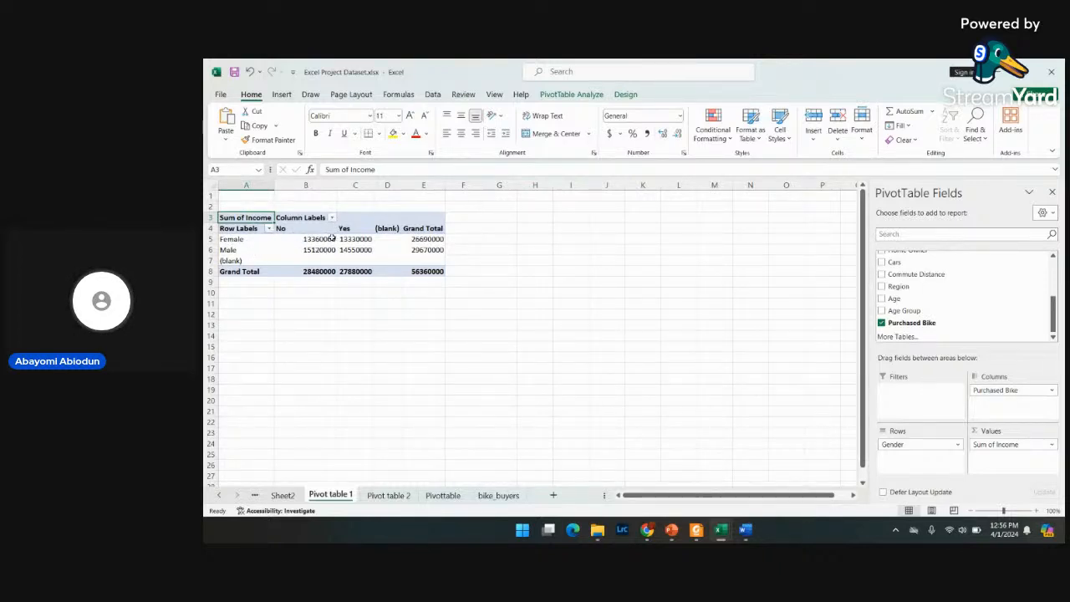
click(332, 217)
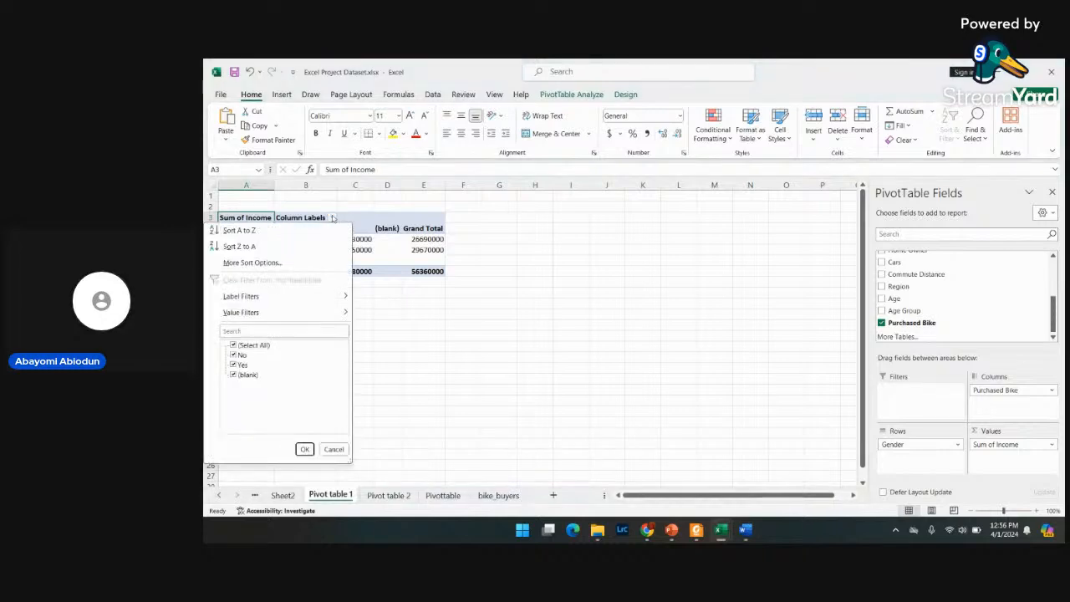
click(334, 450)
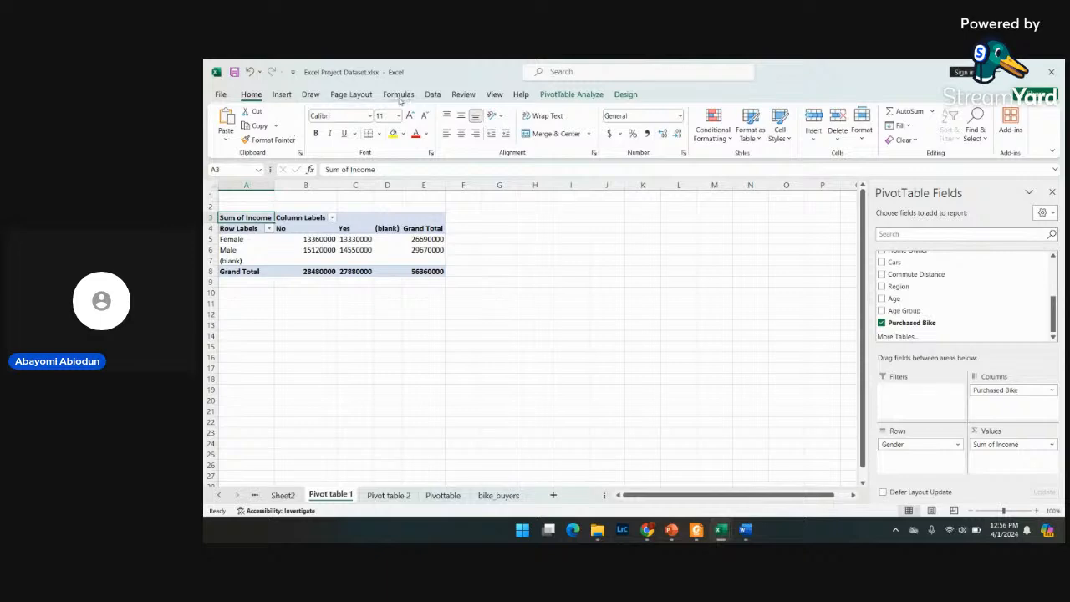
- Insert a Clustered Column chart from the PivotTable of income by gender and purchased bike
click(283, 97)
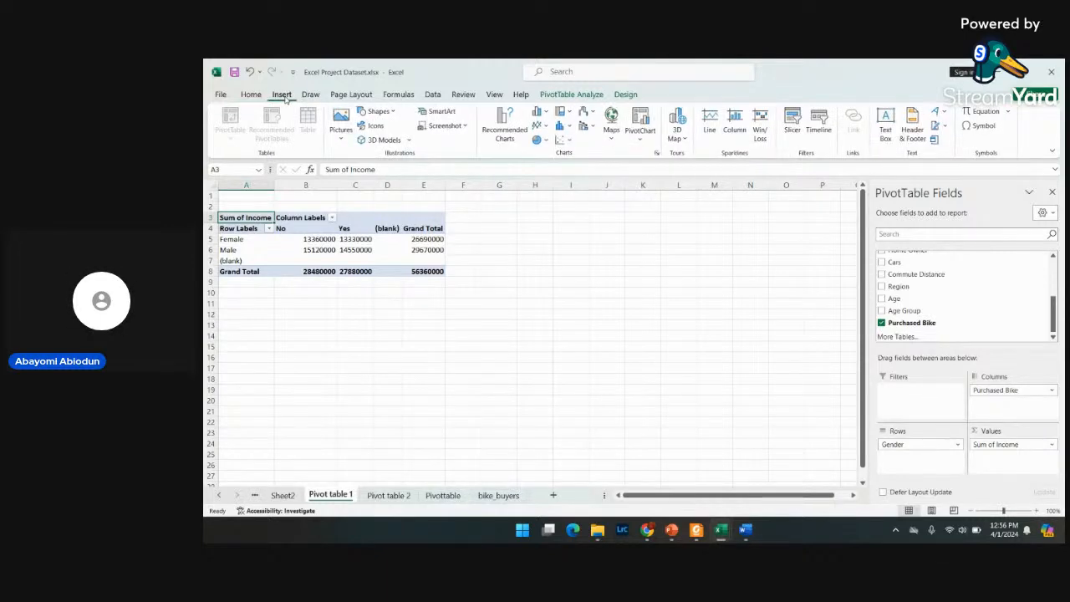
click(506, 129)
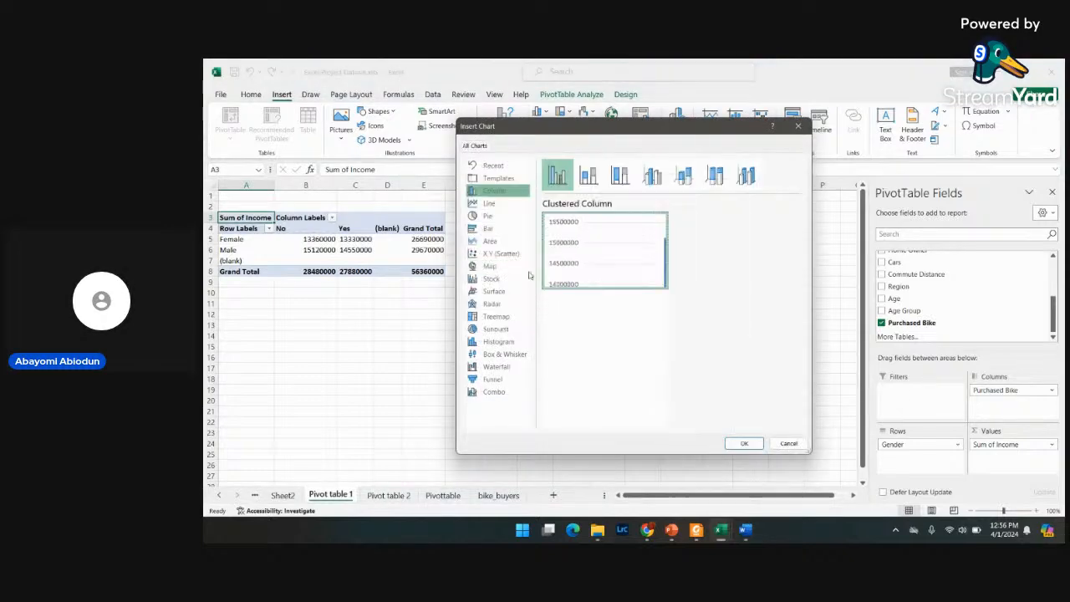
click(743, 442)
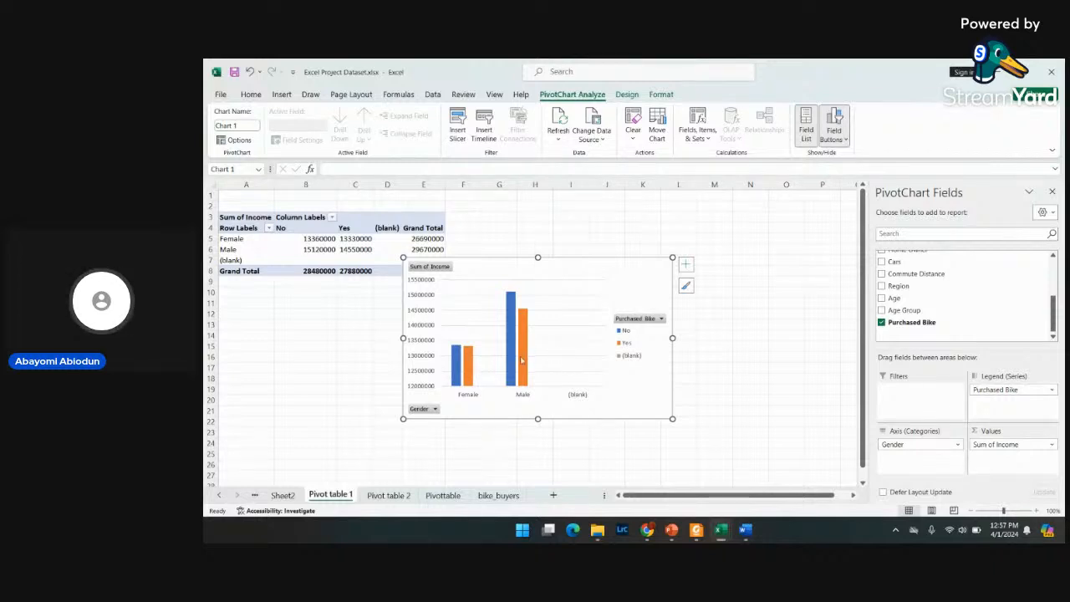
- Add a data table to the clustered column PivotChart of income by gender and purchased bike
mouse_move(519, 350)
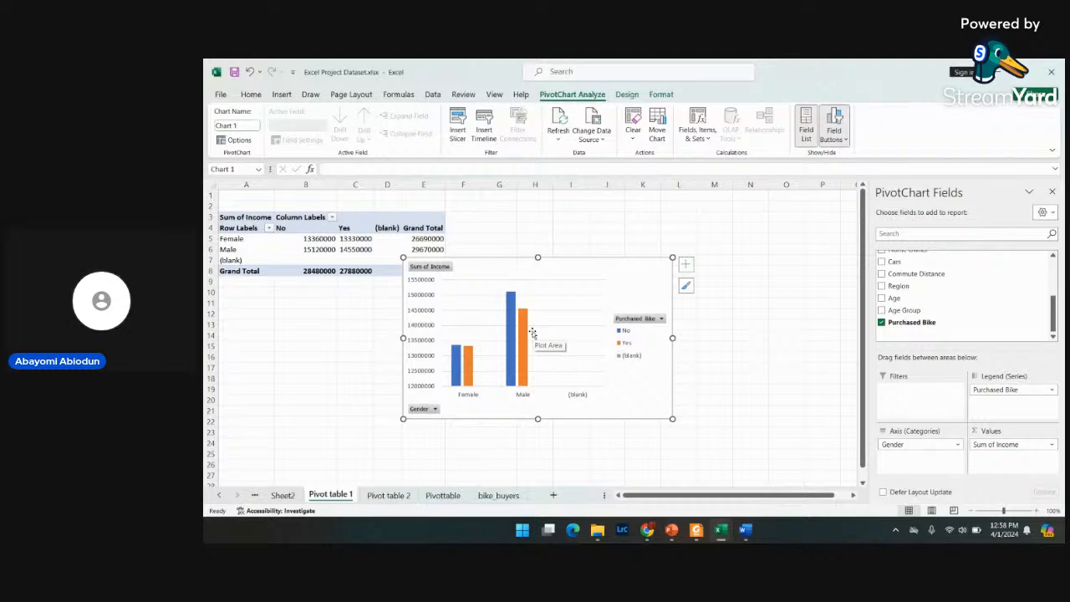
right_click(532, 333)
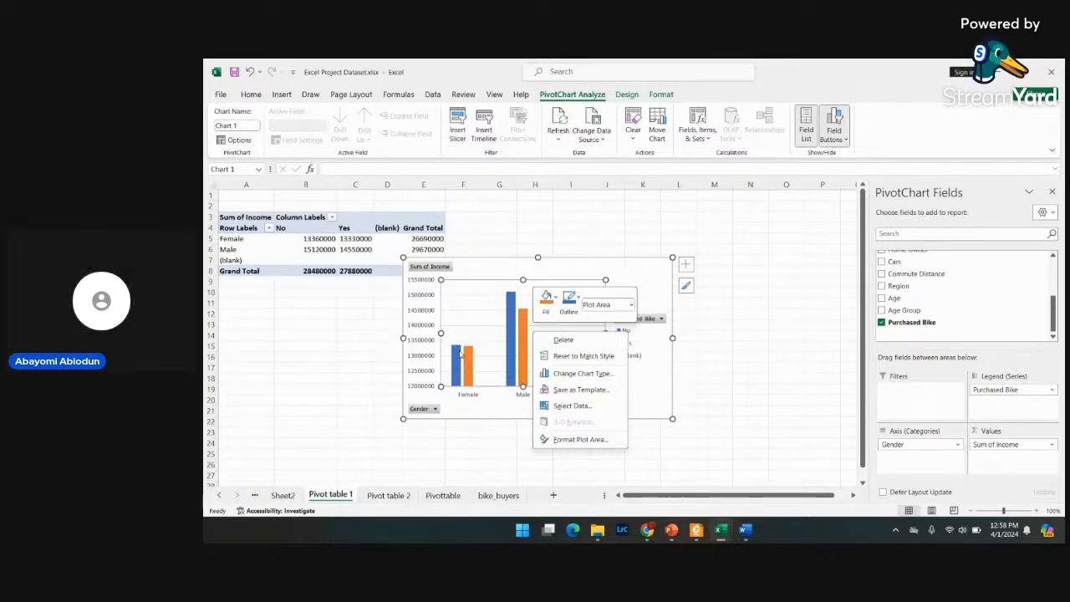
click(689, 265)
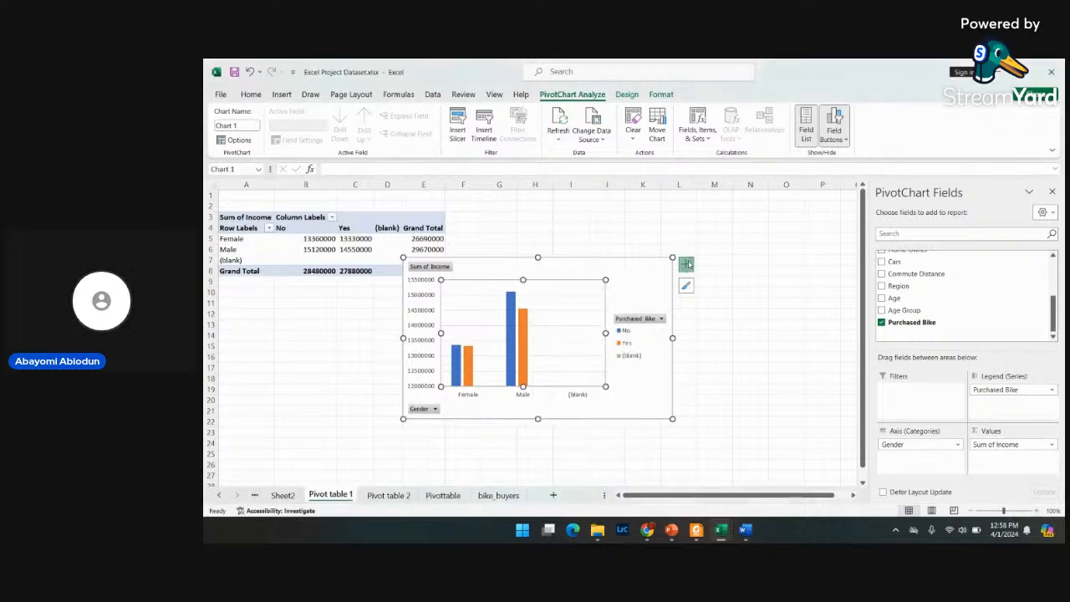
click(688, 265)
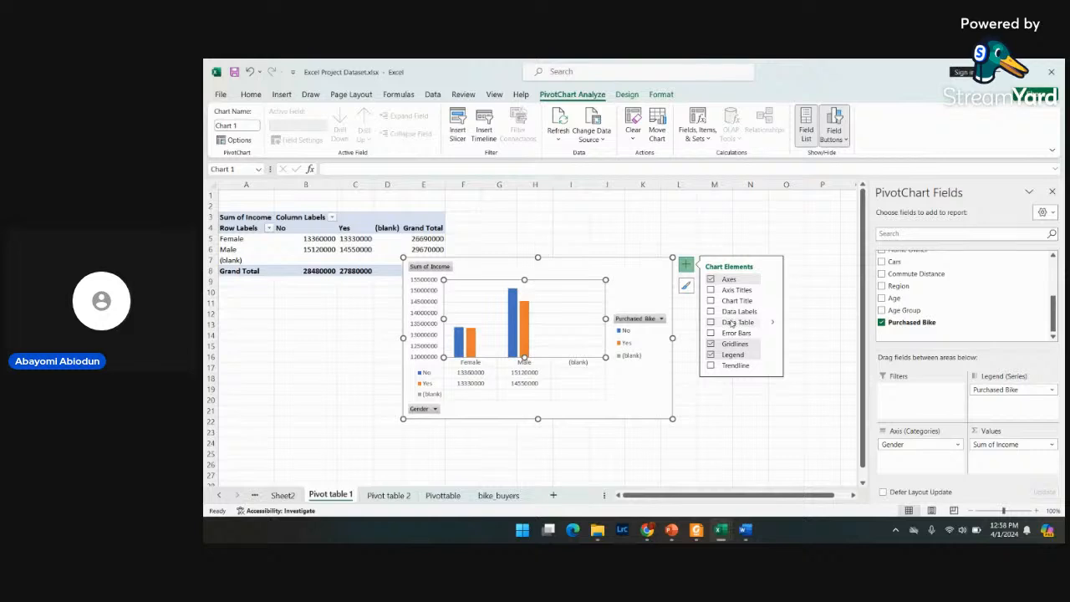
click(732, 323)
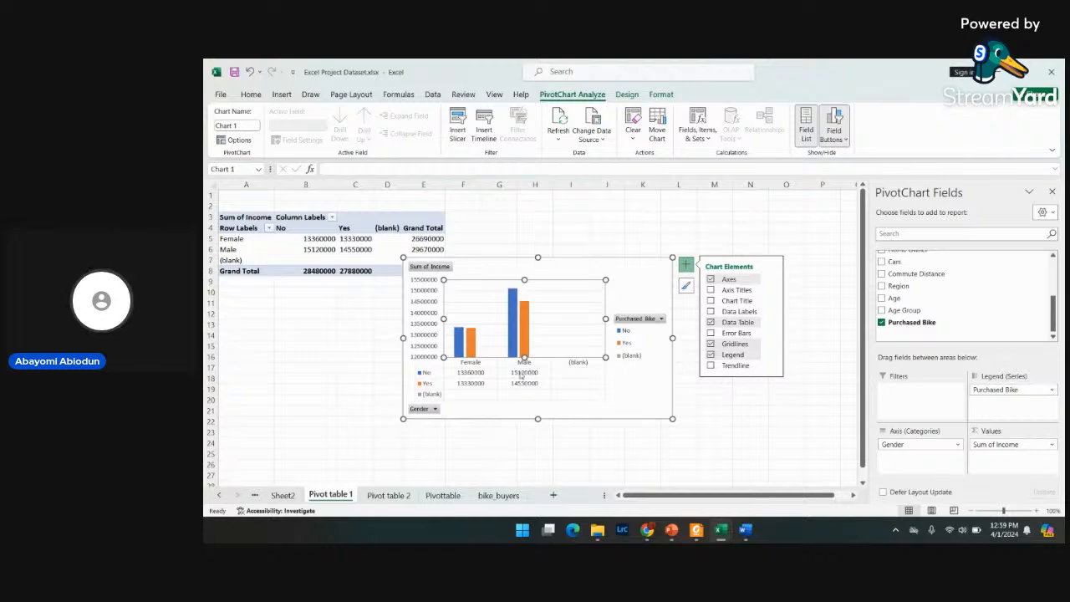
- Format the Income column on the bike_buyers sheet as Number with no decimal places
click(500, 496)
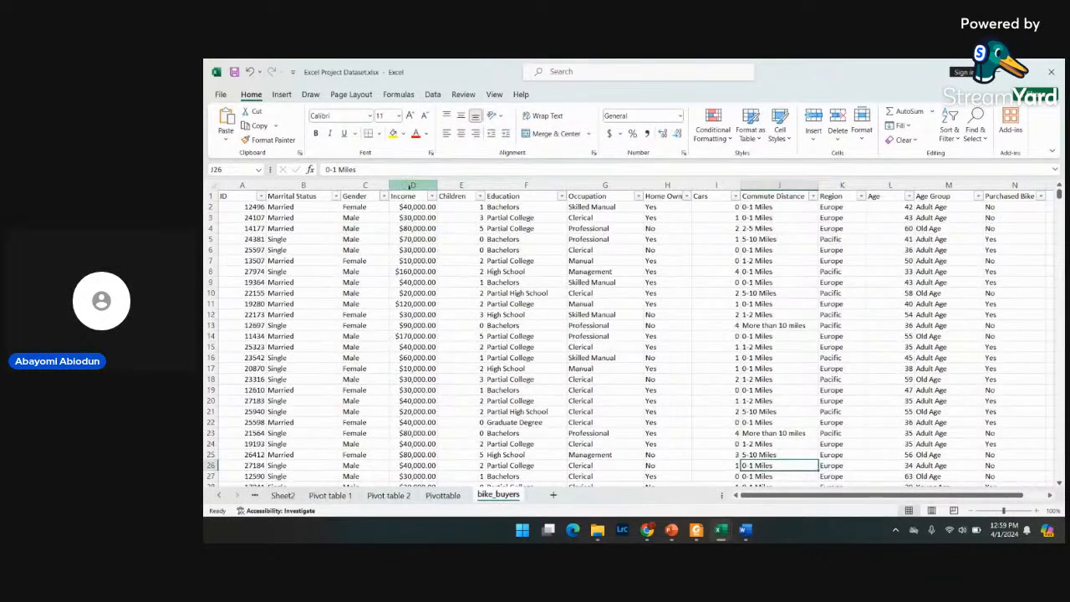
click(413, 184)
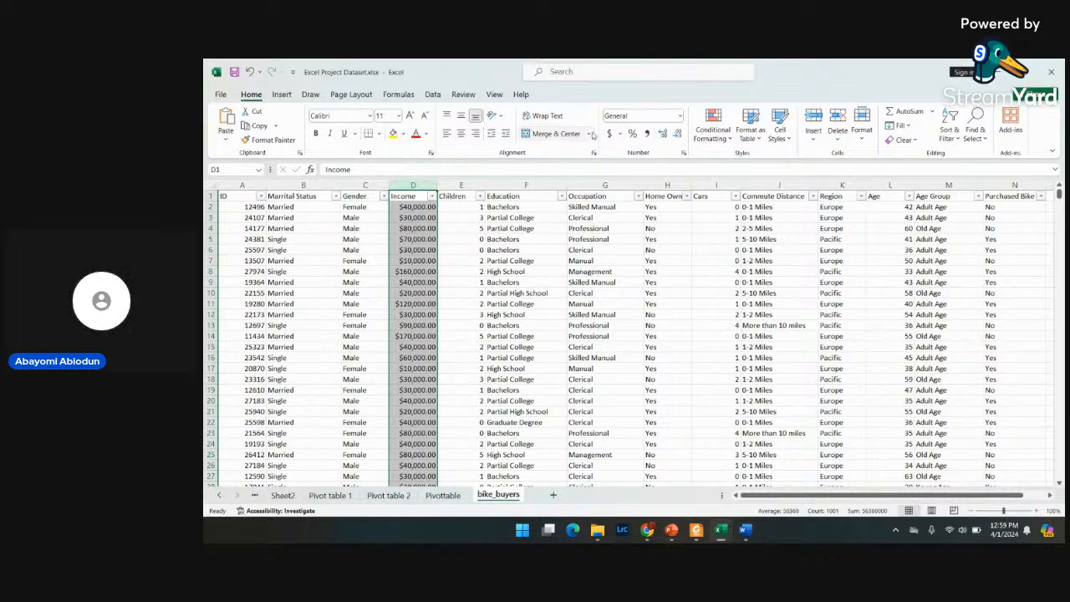
click(681, 117)
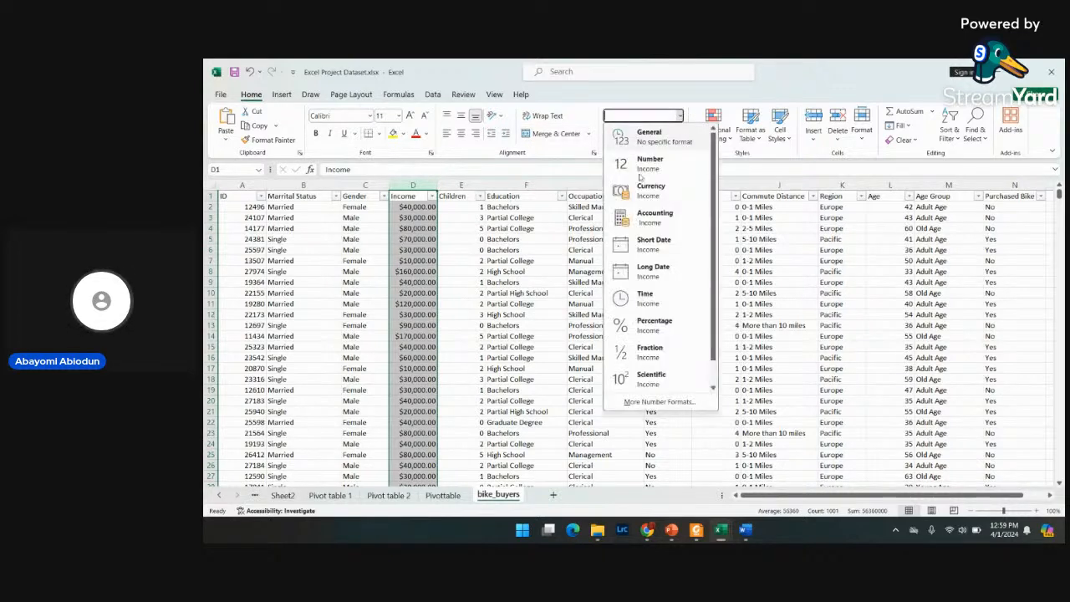
click(653, 165)
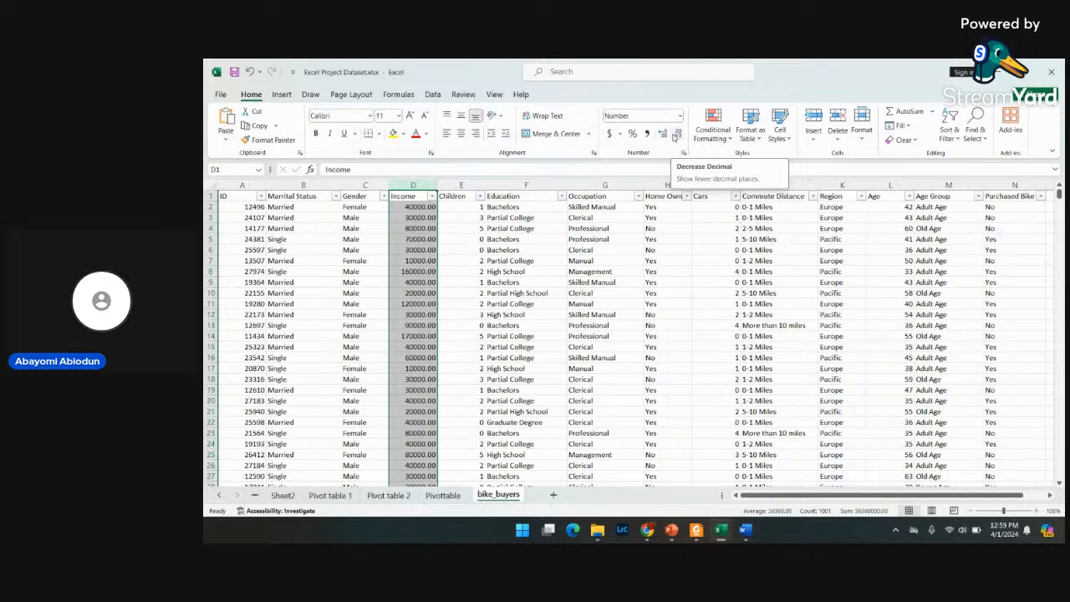
double_click(675, 134)
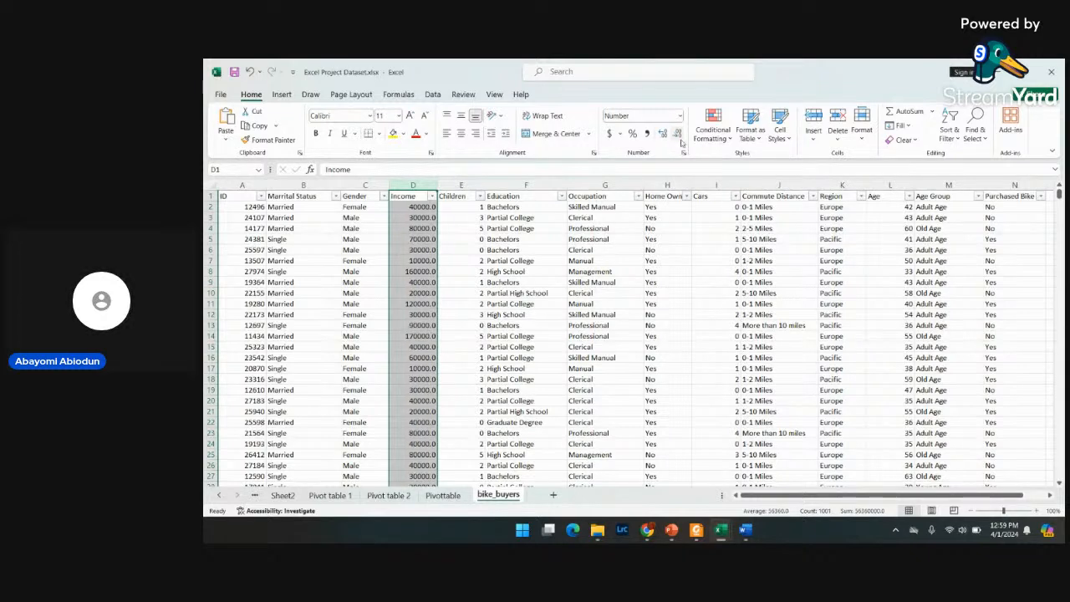
click(678, 135)
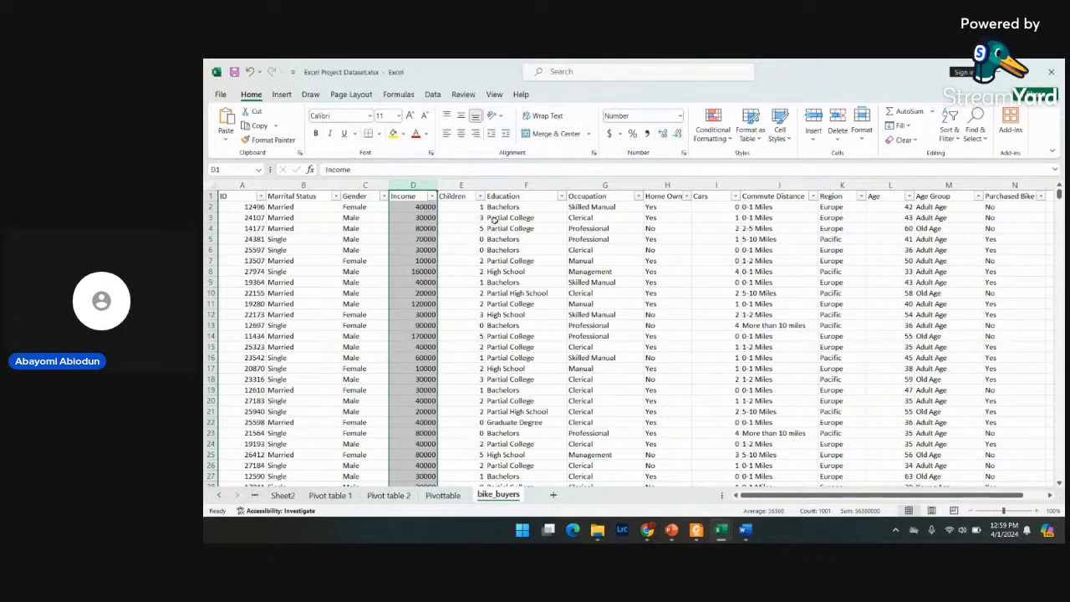
- Return to the Pivot table 1 sheet and refresh the data behind the selected PivotChart
click(330, 495)
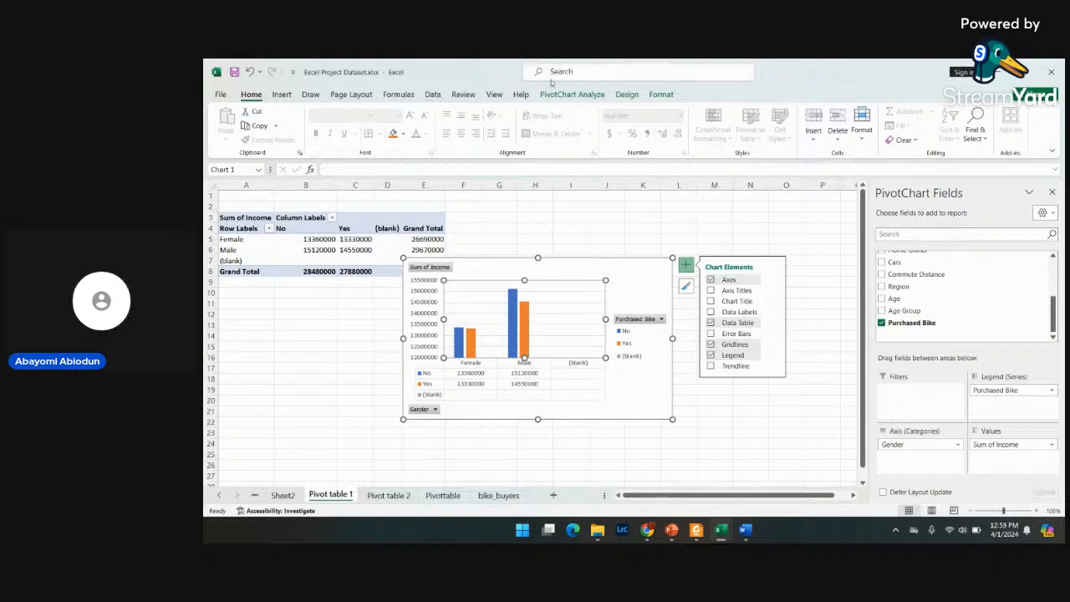
click(494, 95)
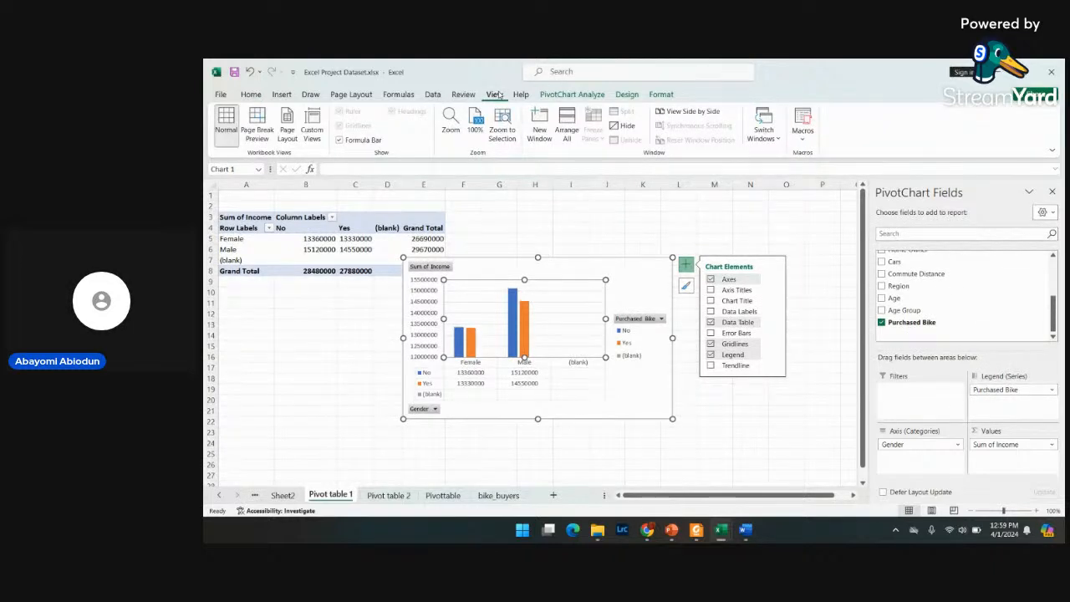
click(460, 96)
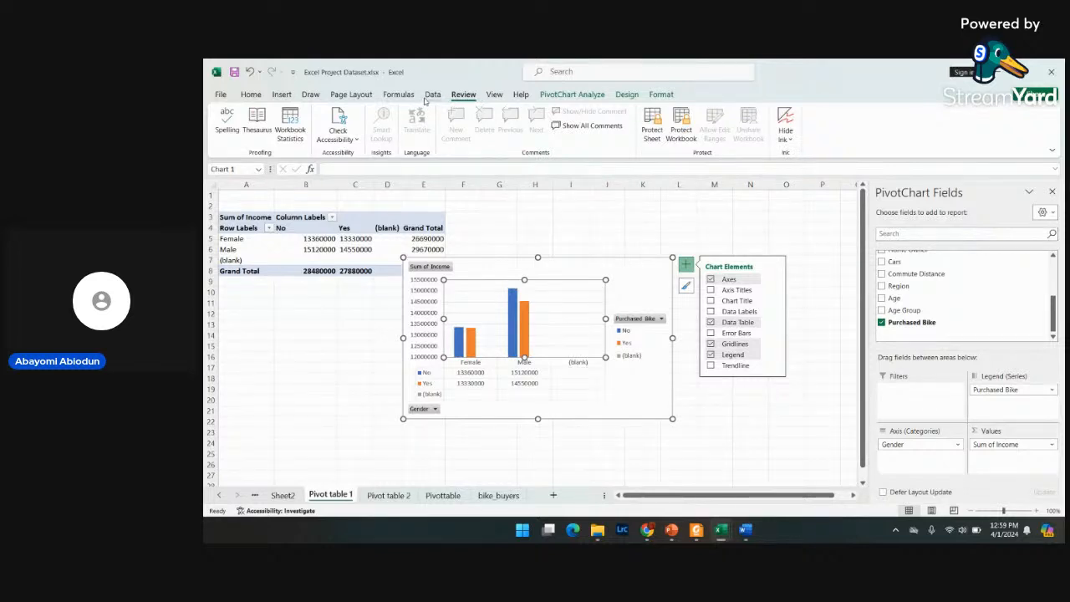
click(432, 96)
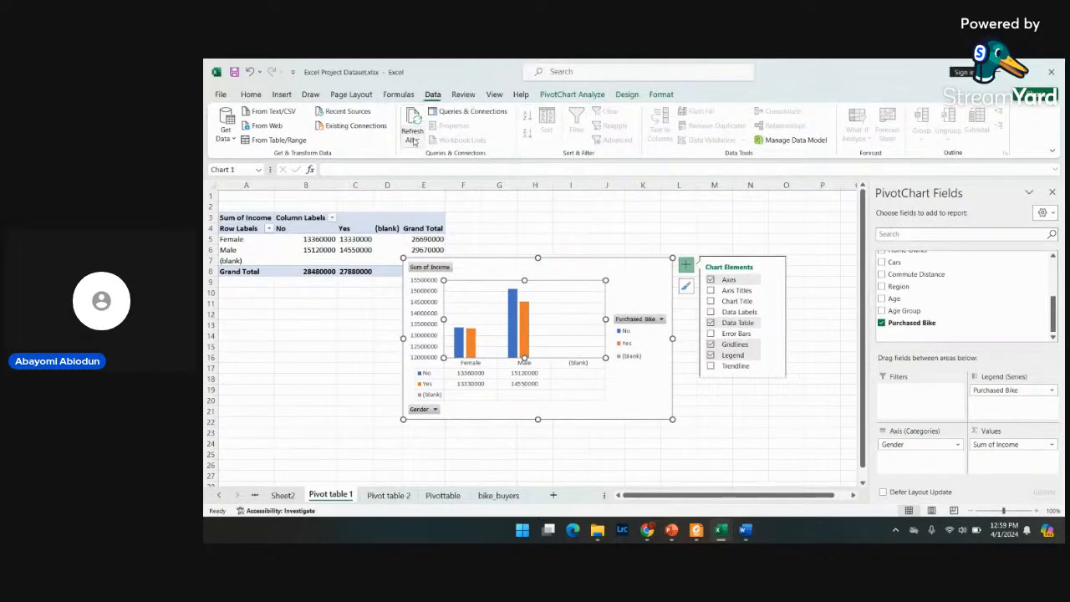
click(413, 141)
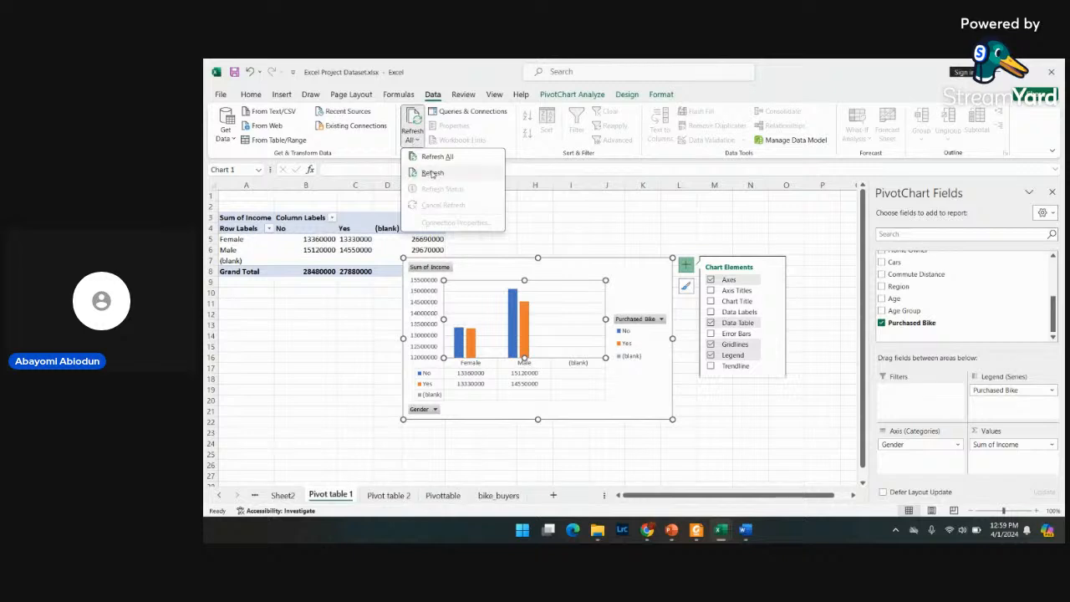
click(432, 173)
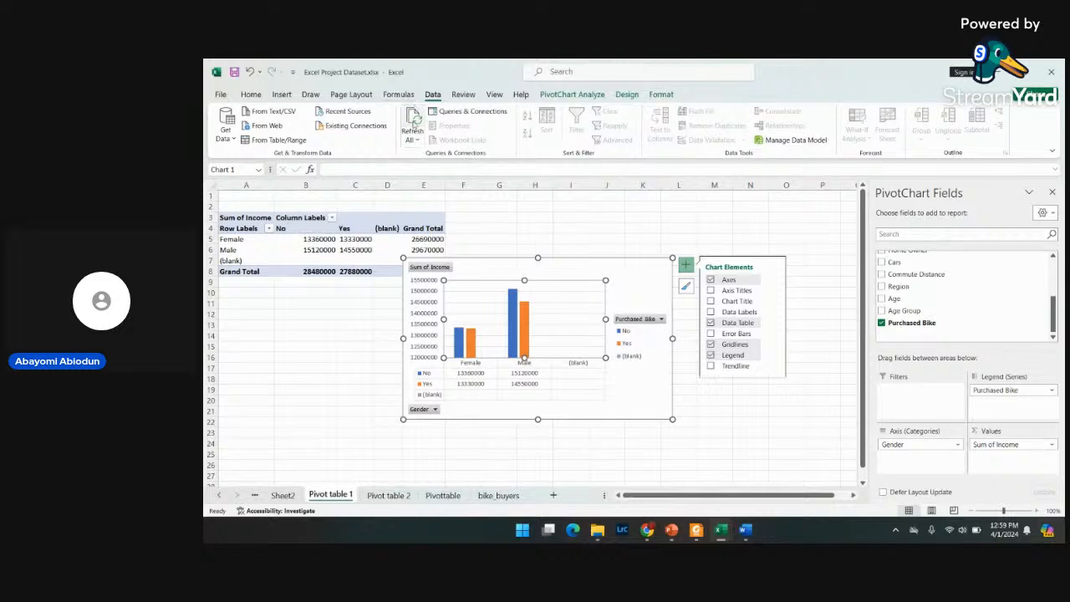
- Refresh all of the workbook's data so the PivotTable and PivotChart reload the Income column
click(413, 132)
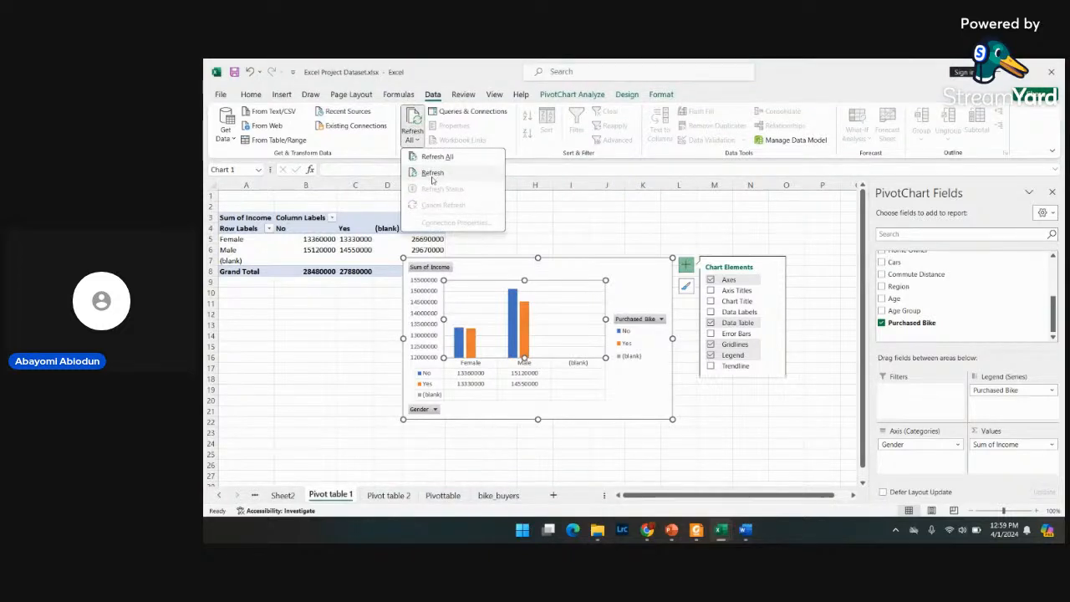
click(413, 132)
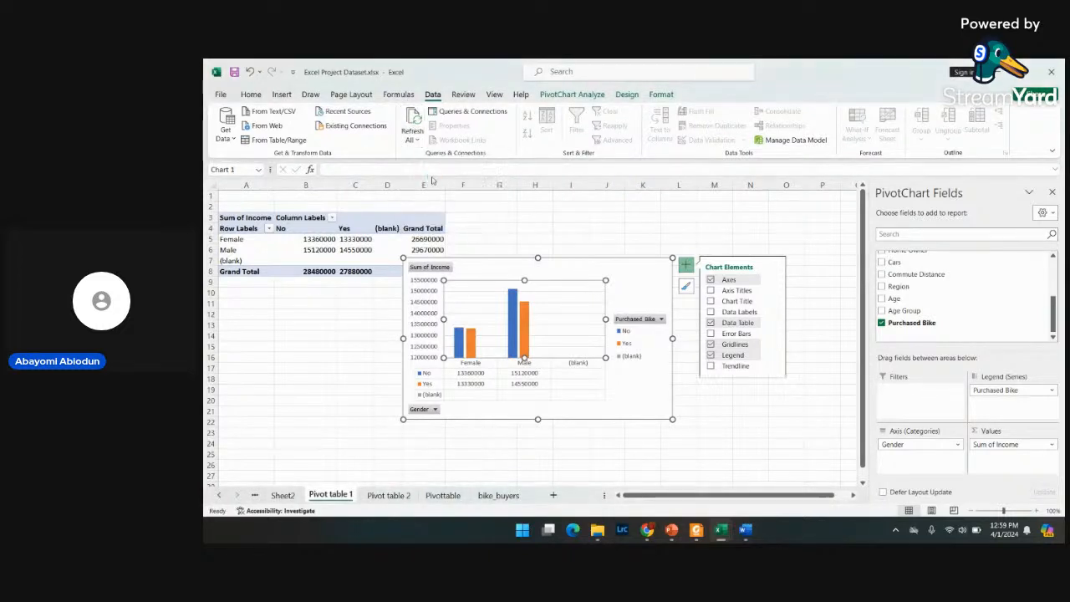
click(411, 136)
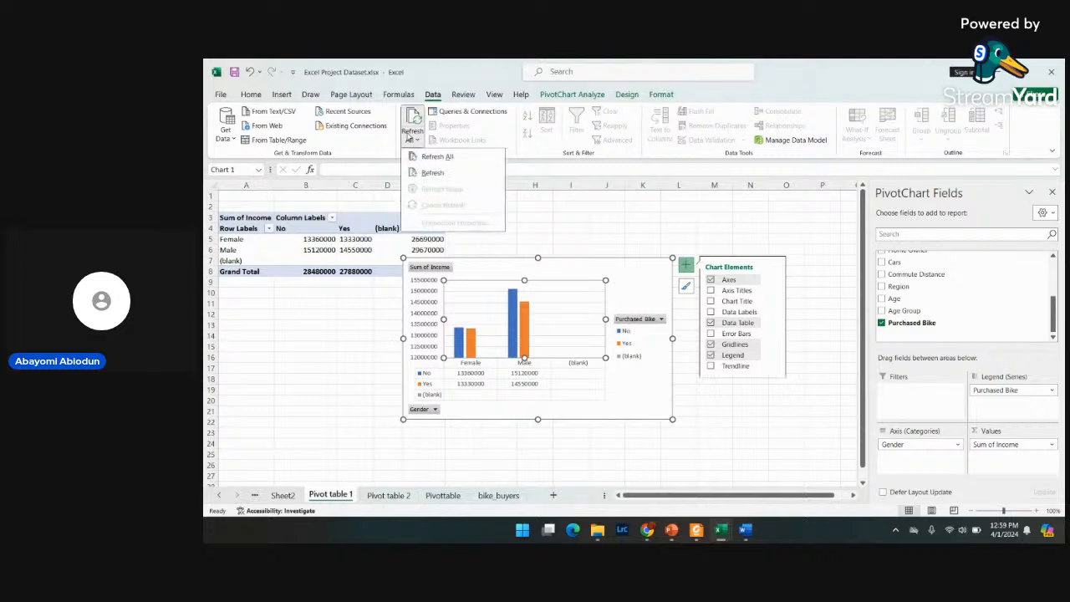
click(422, 155)
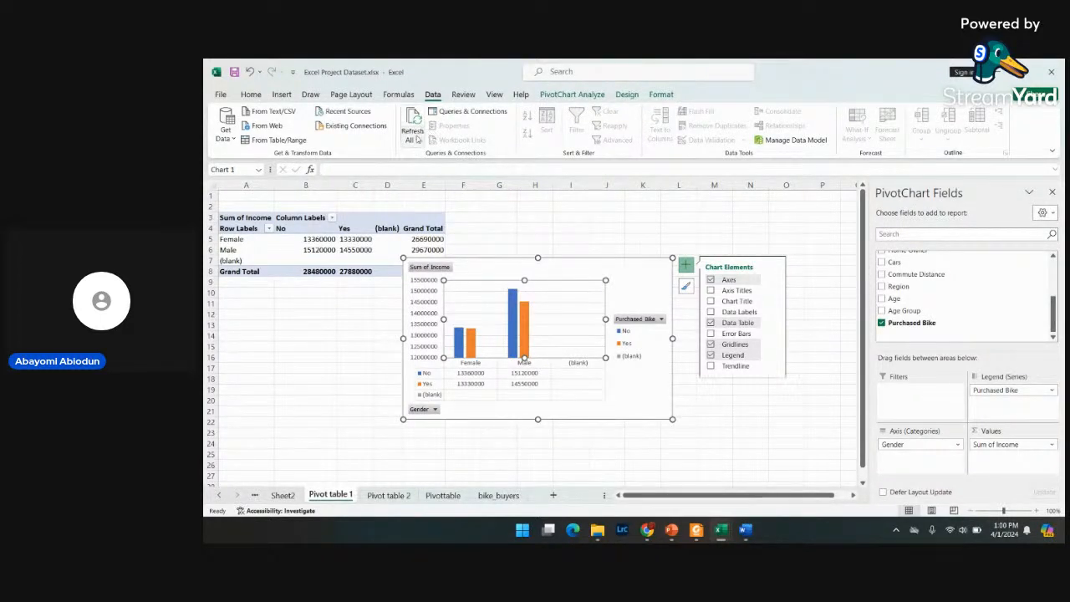
click(421, 147)
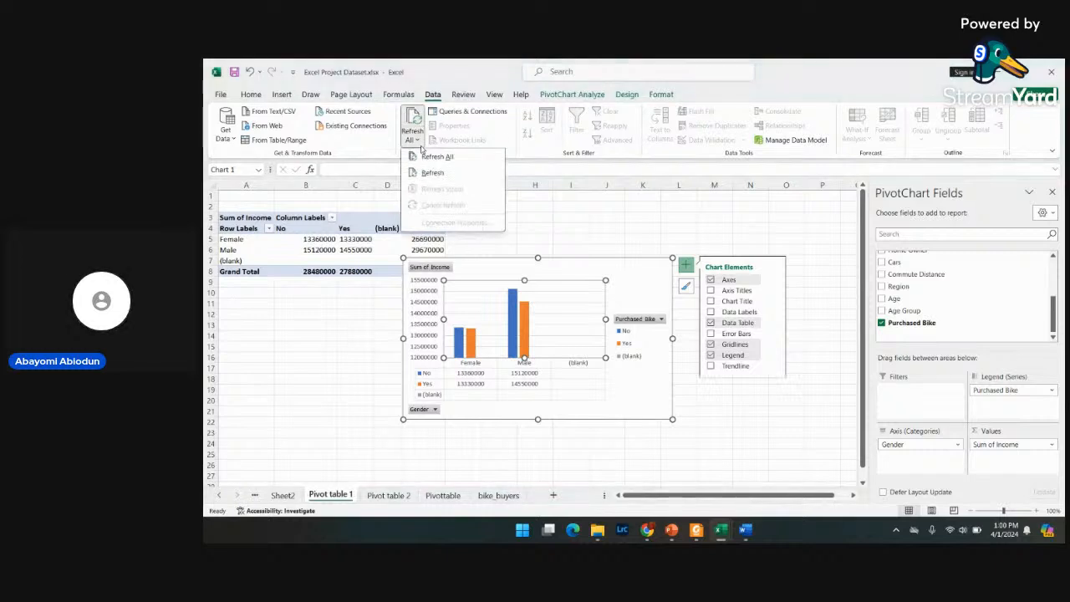
click(436, 157)
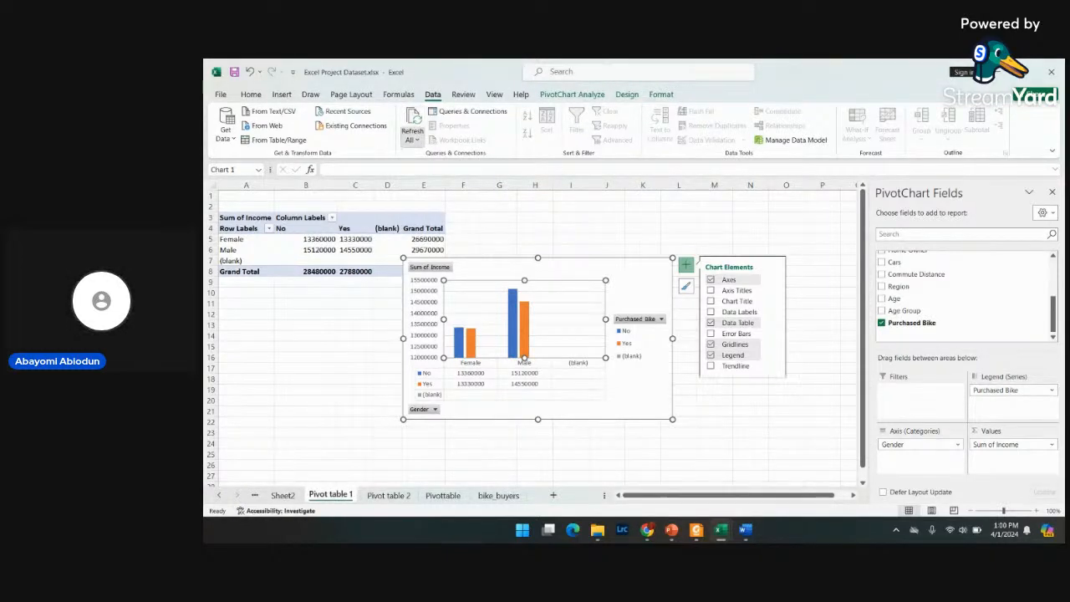
click(412, 135)
click(438, 185)
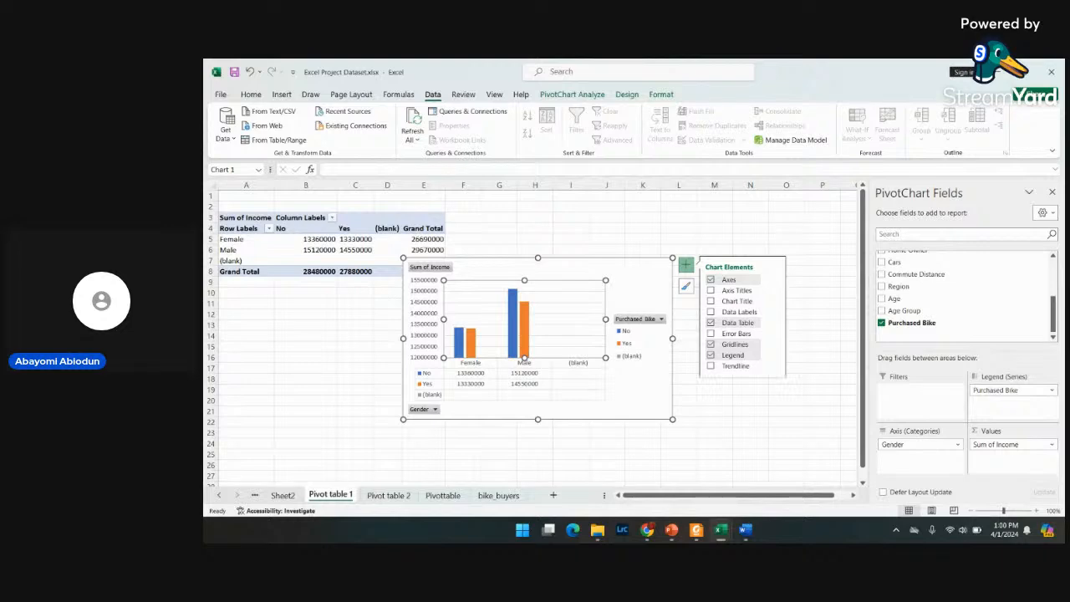
- Apply the comma style with no decimal places to the Income column on the bike_buyers sheet
click(498, 495)
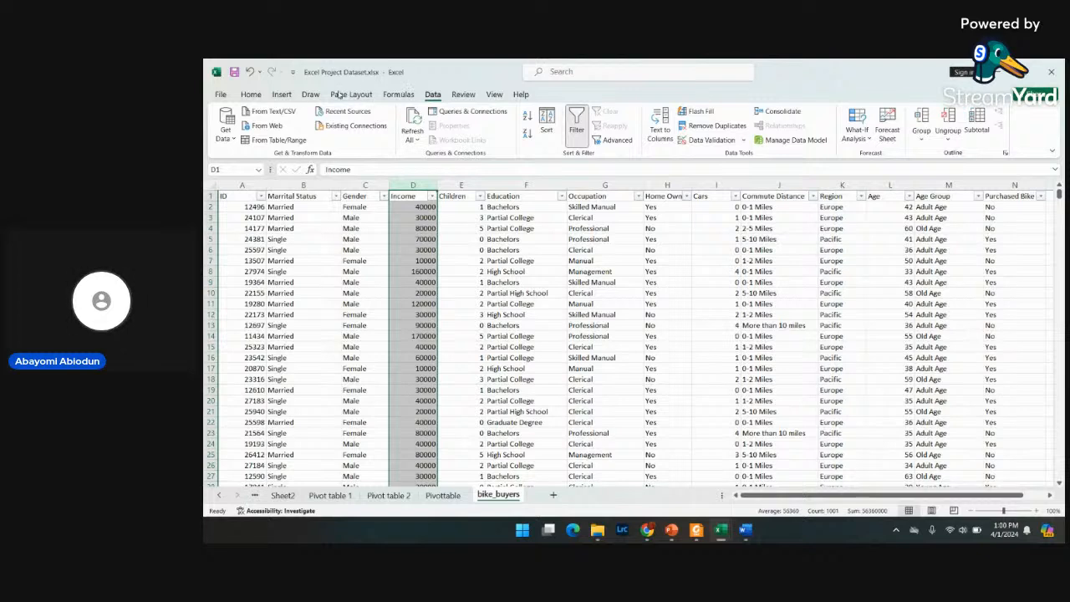
click(256, 96)
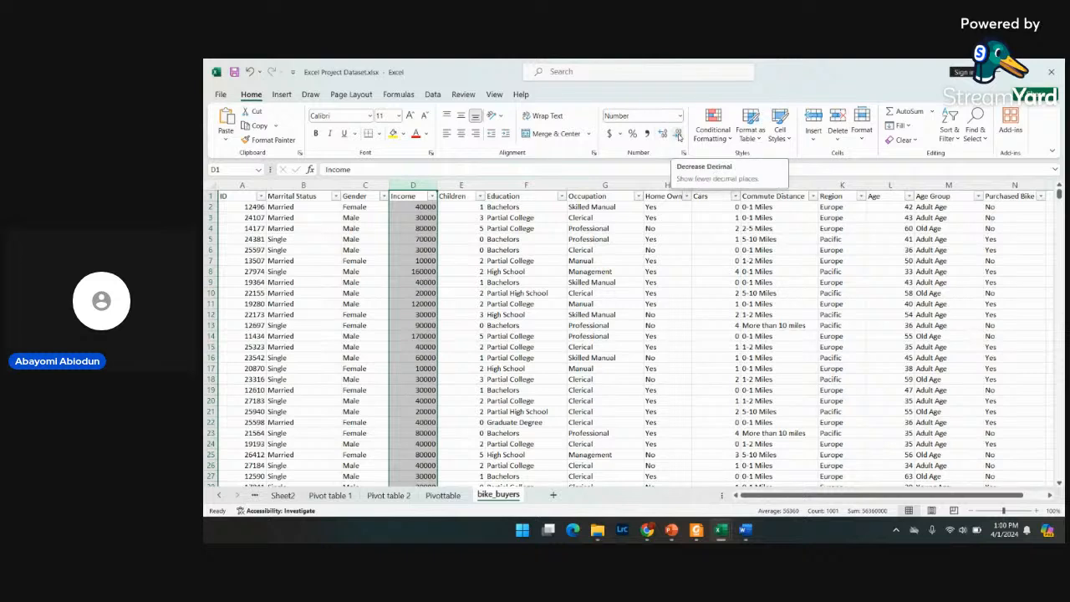
click(646, 133)
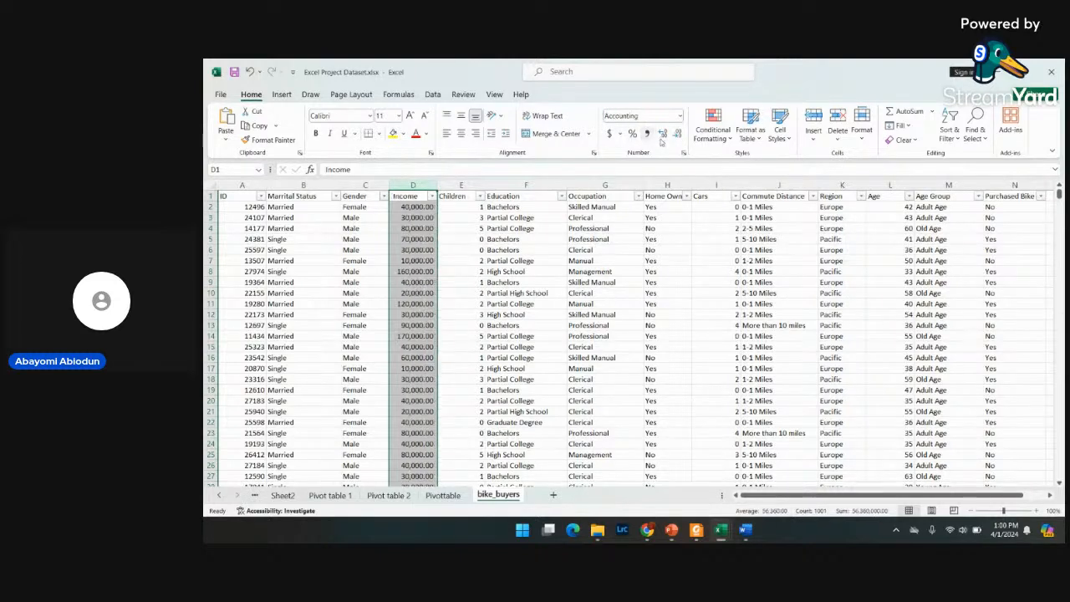
click(678, 134)
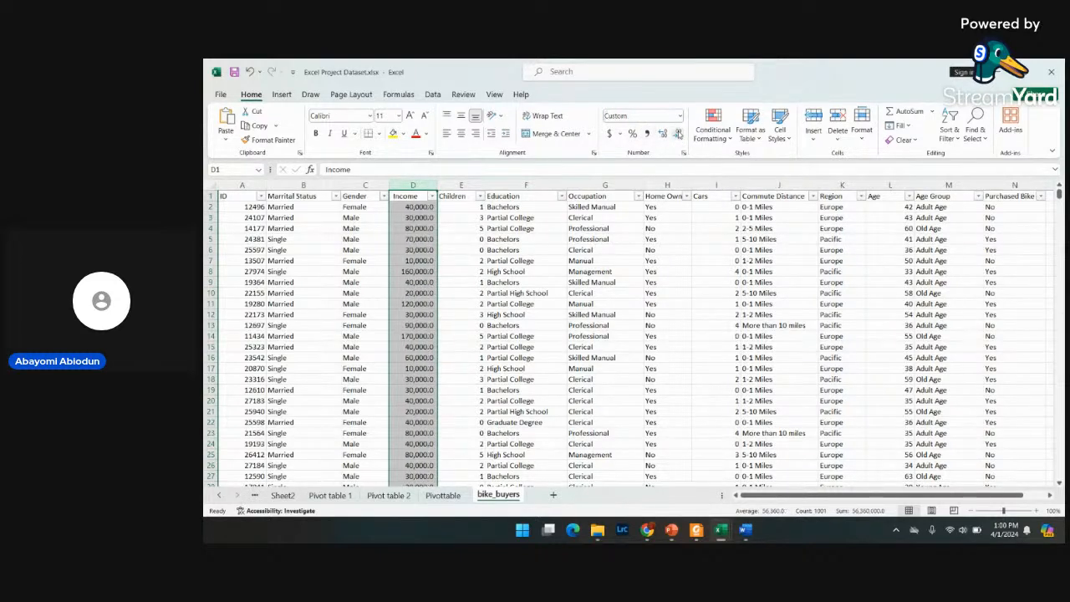
click(678, 133)
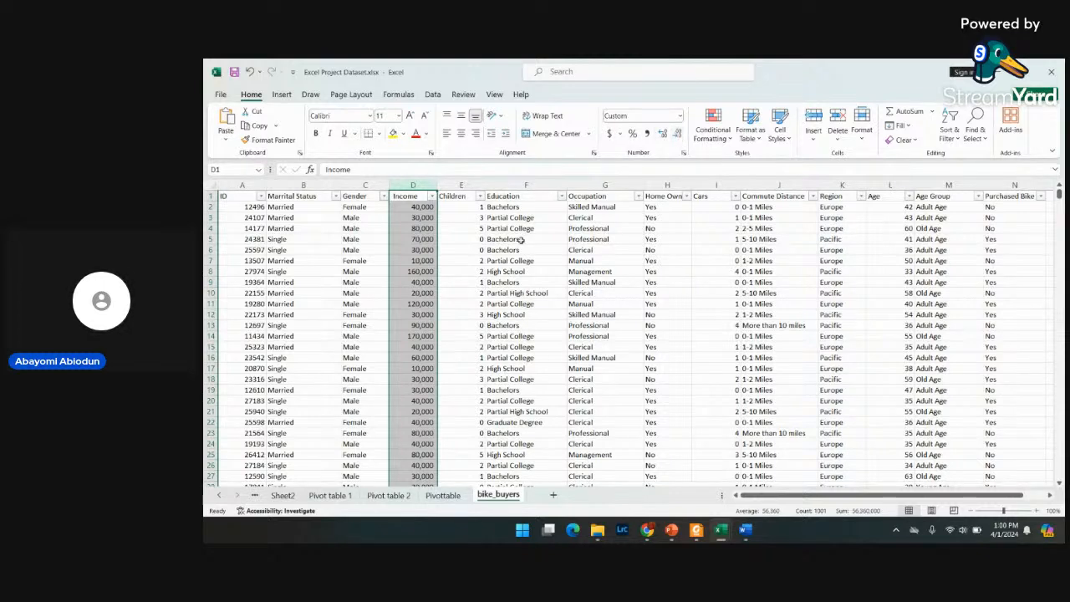
- Go back to Pivot table 1 and refresh the PivotChart's data, followed by a refresh of all workbook data
click(329, 495)
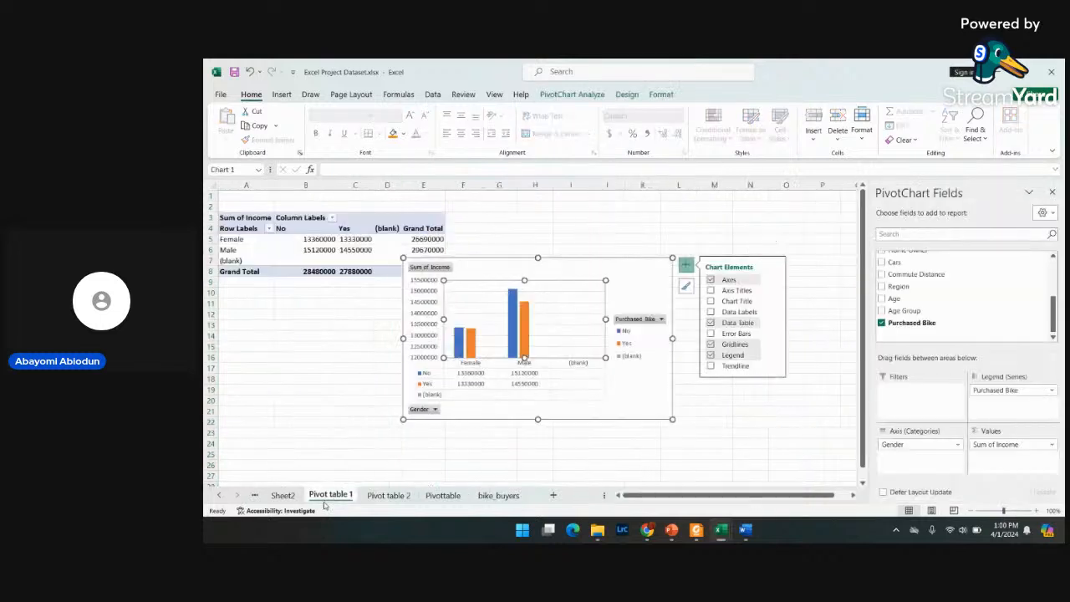
click(432, 95)
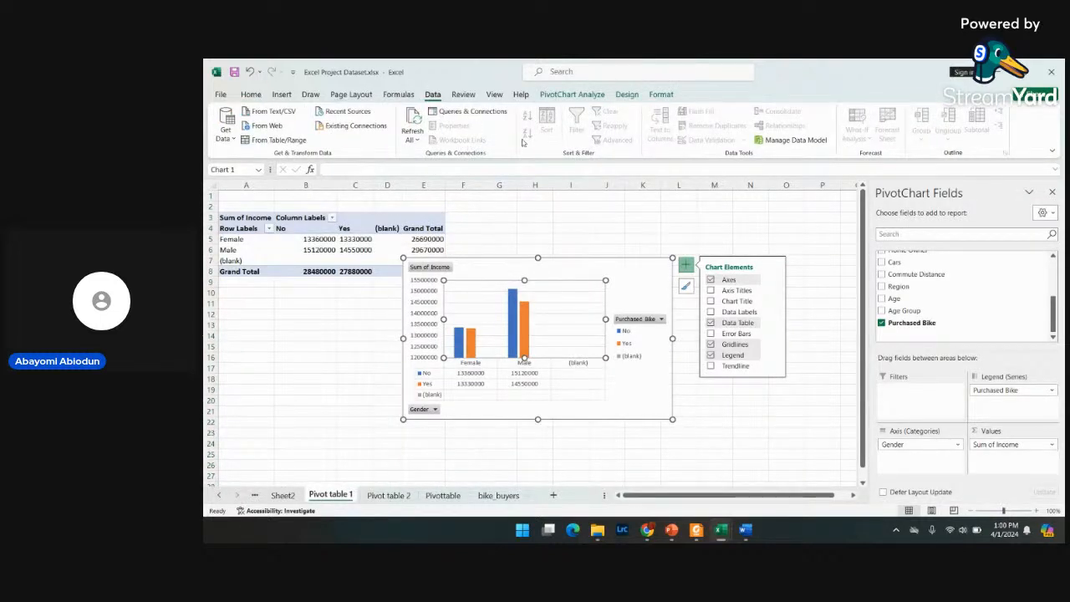
click(411, 136)
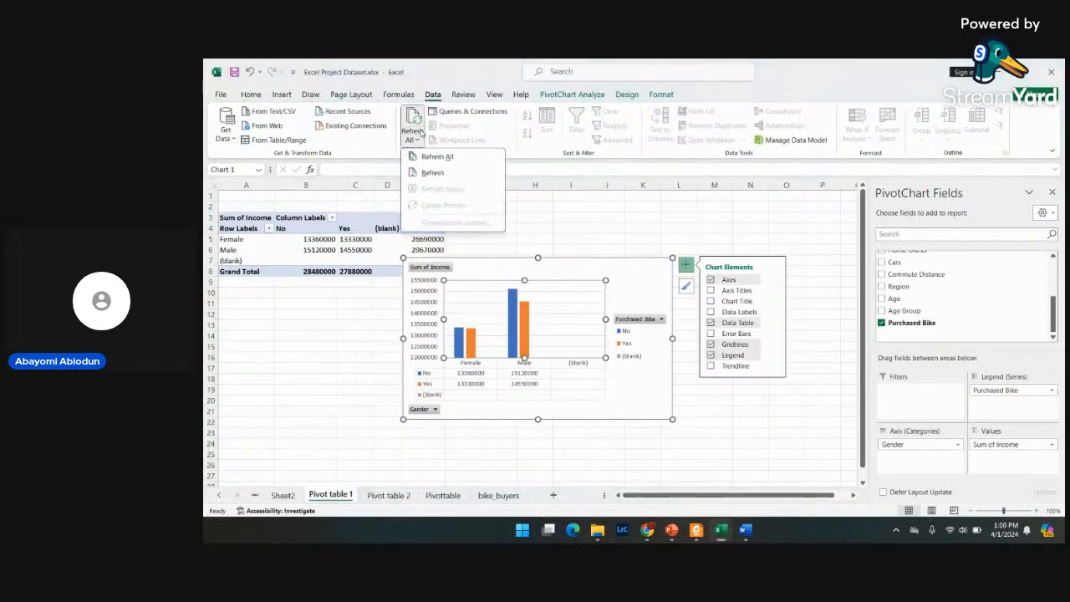
click(432, 172)
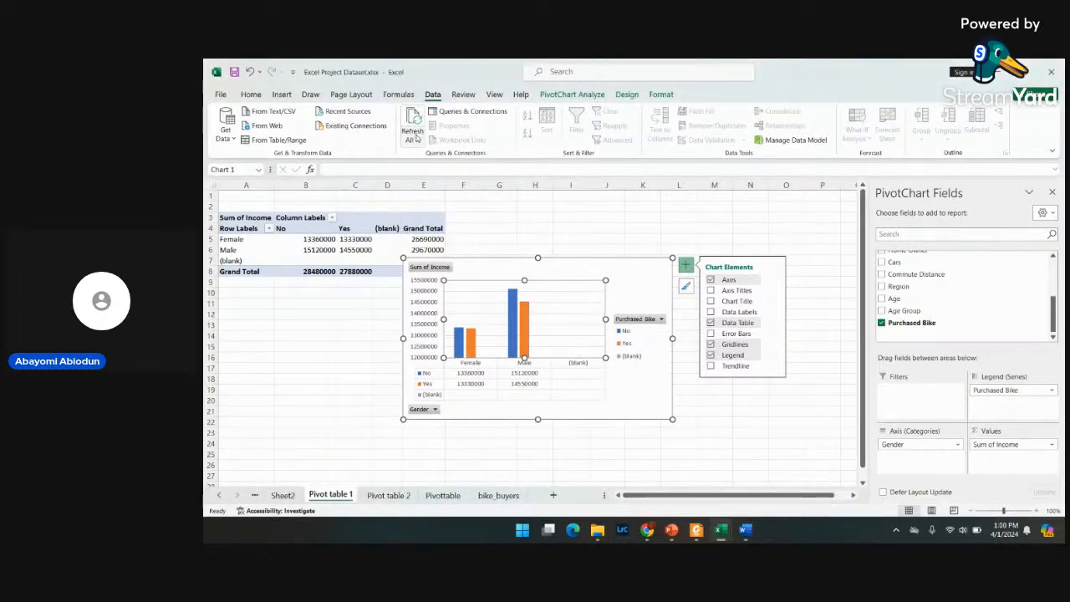
click(413, 138)
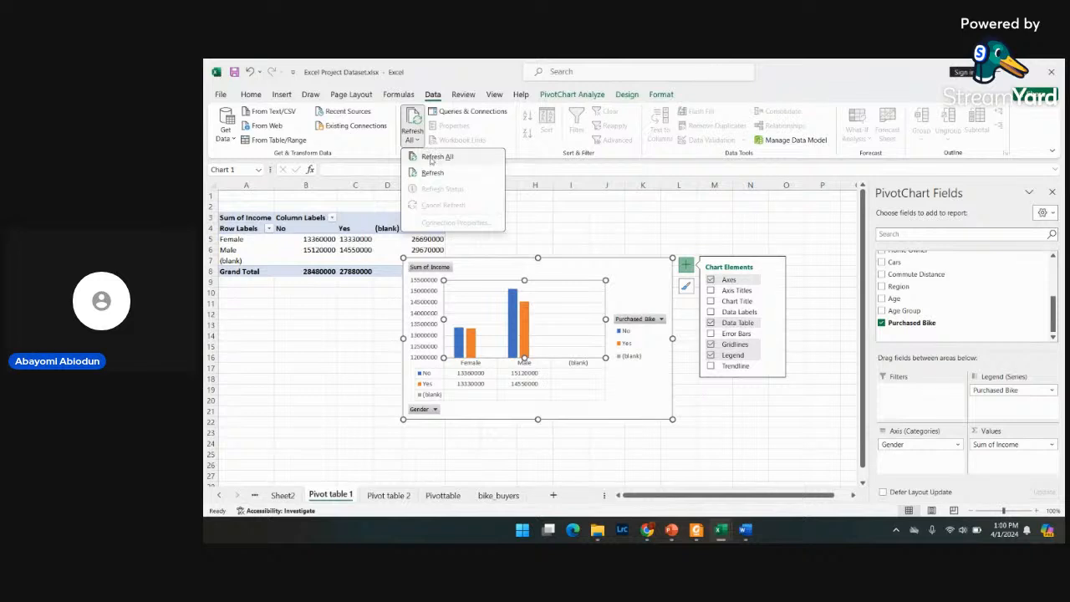
click(428, 156)
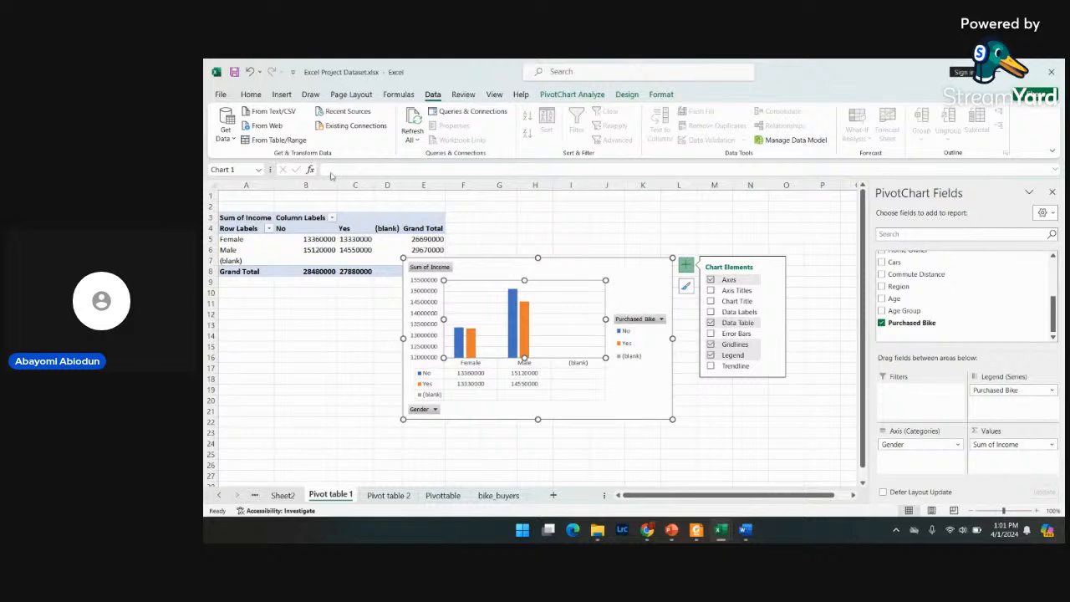
click(413, 126)
click(411, 138)
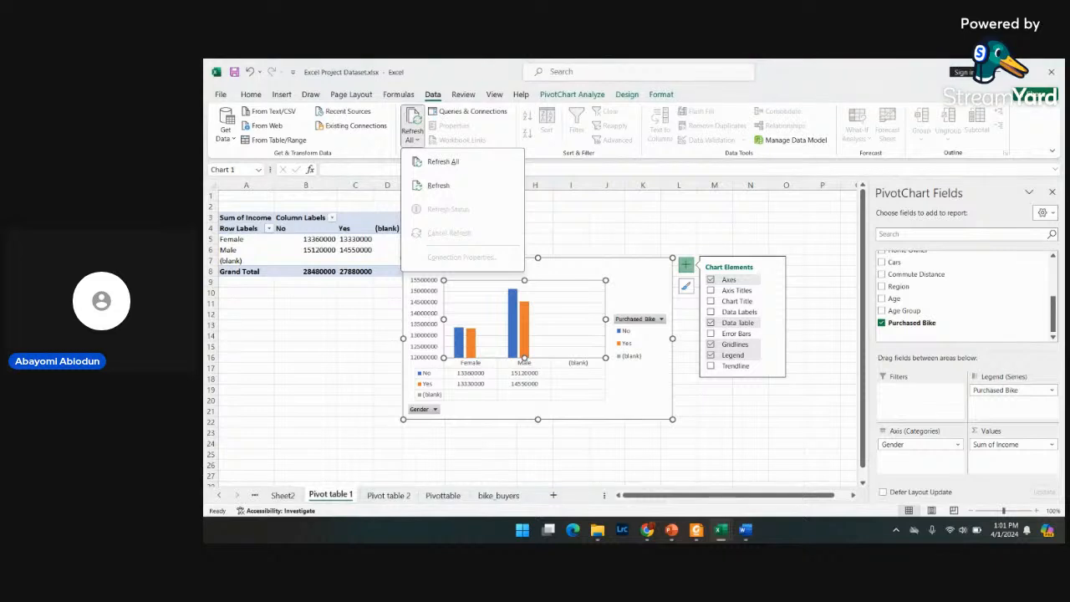
click(443, 162)
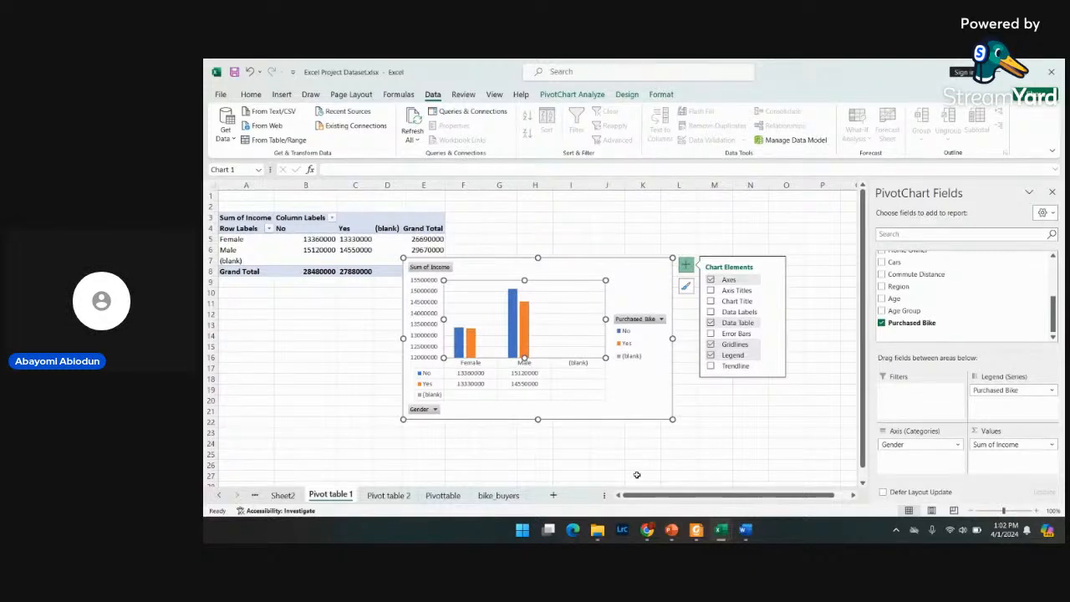
- Switch to the StreamYard studio in Chrome and start ending the live stream
mouse_move(649, 530)
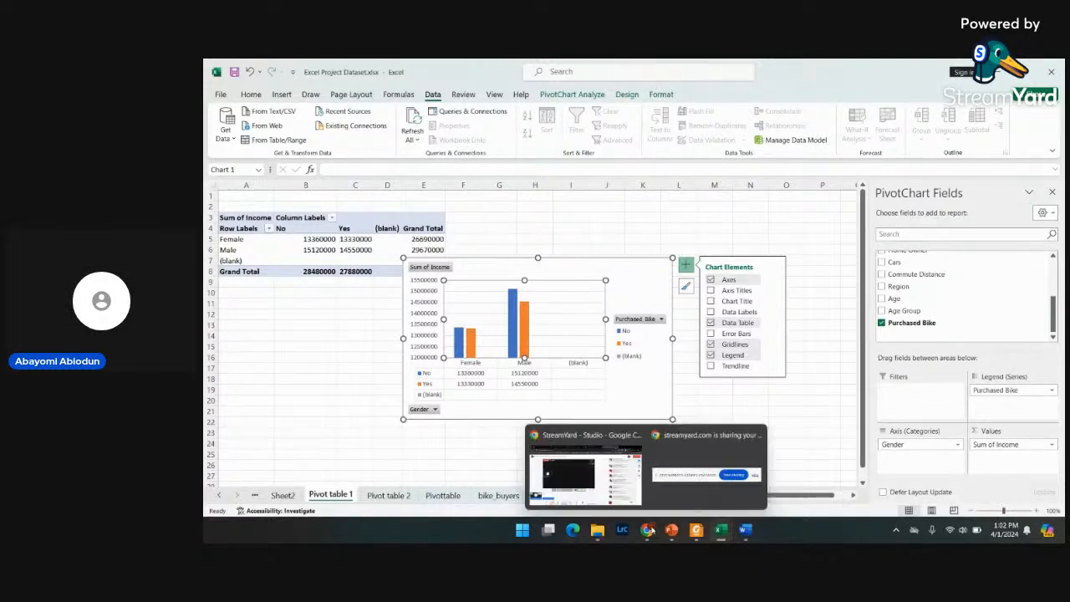
click(626, 480)
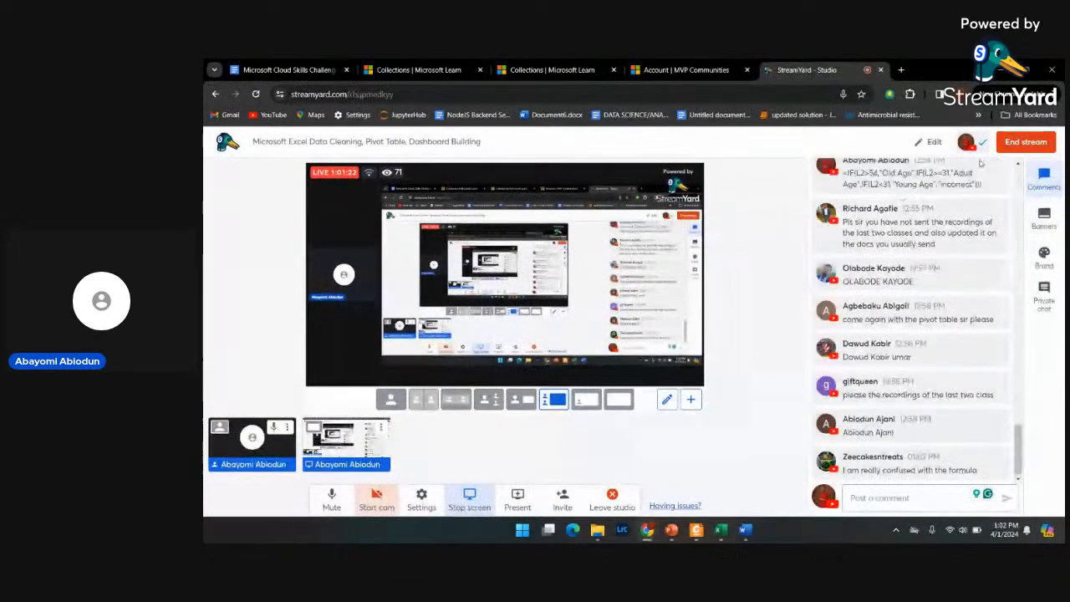
click(1021, 143)
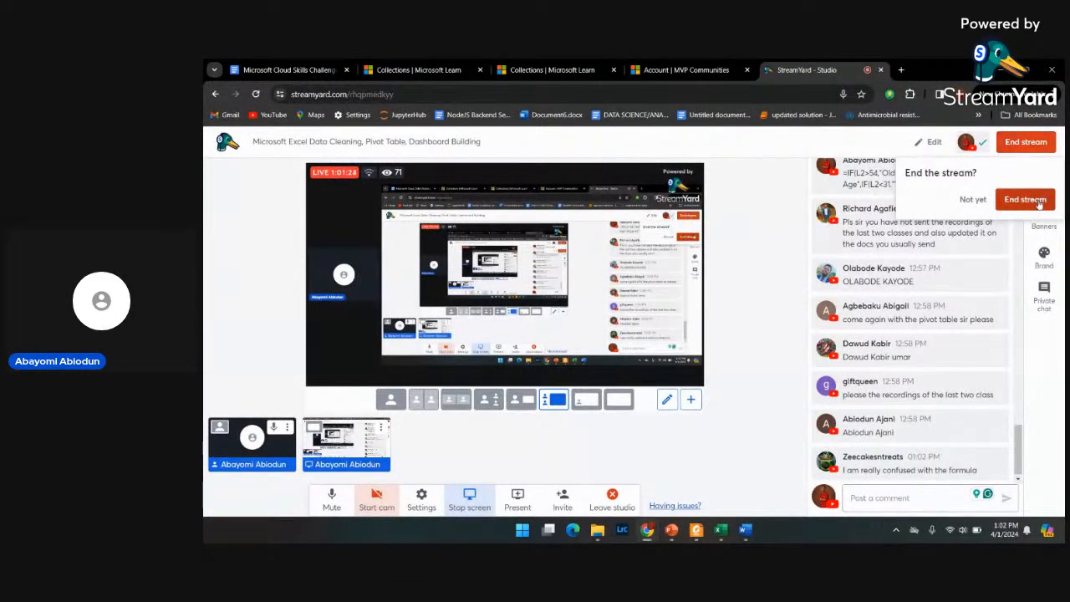